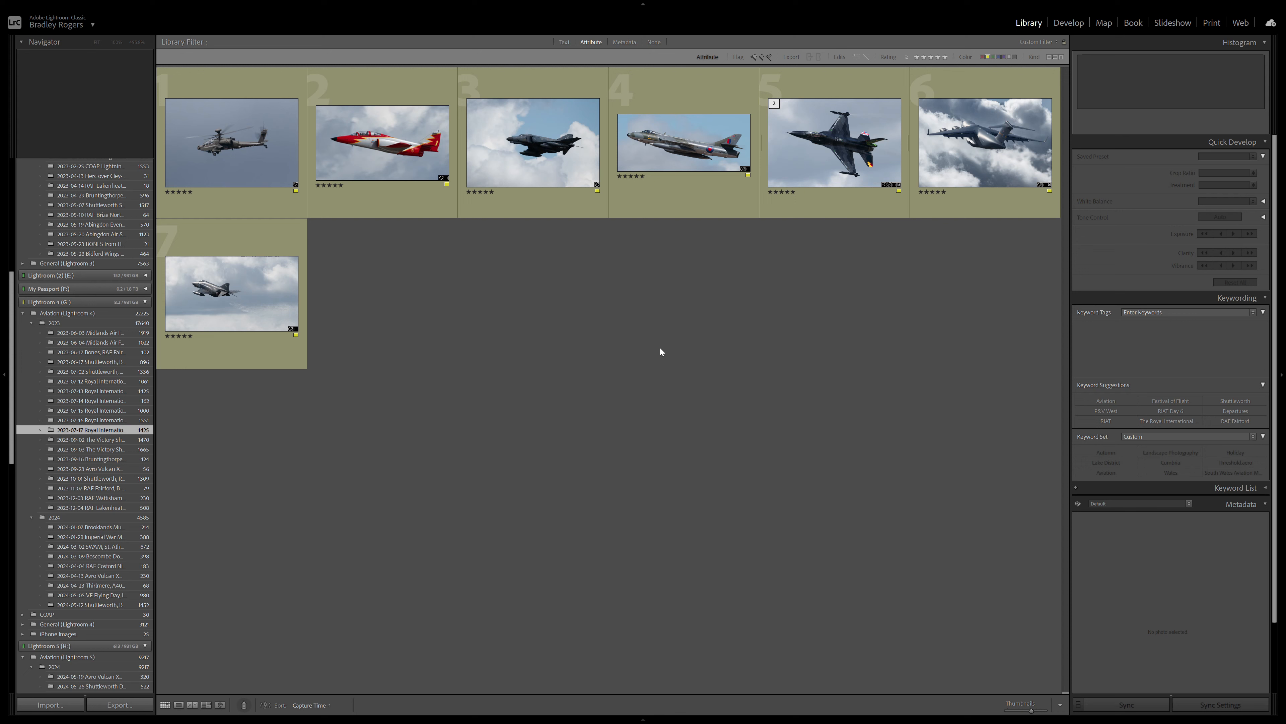
- Open the grey Phantom jet photo from the grid in Loupe view and check its detail at high magnification
double_click(533, 126)
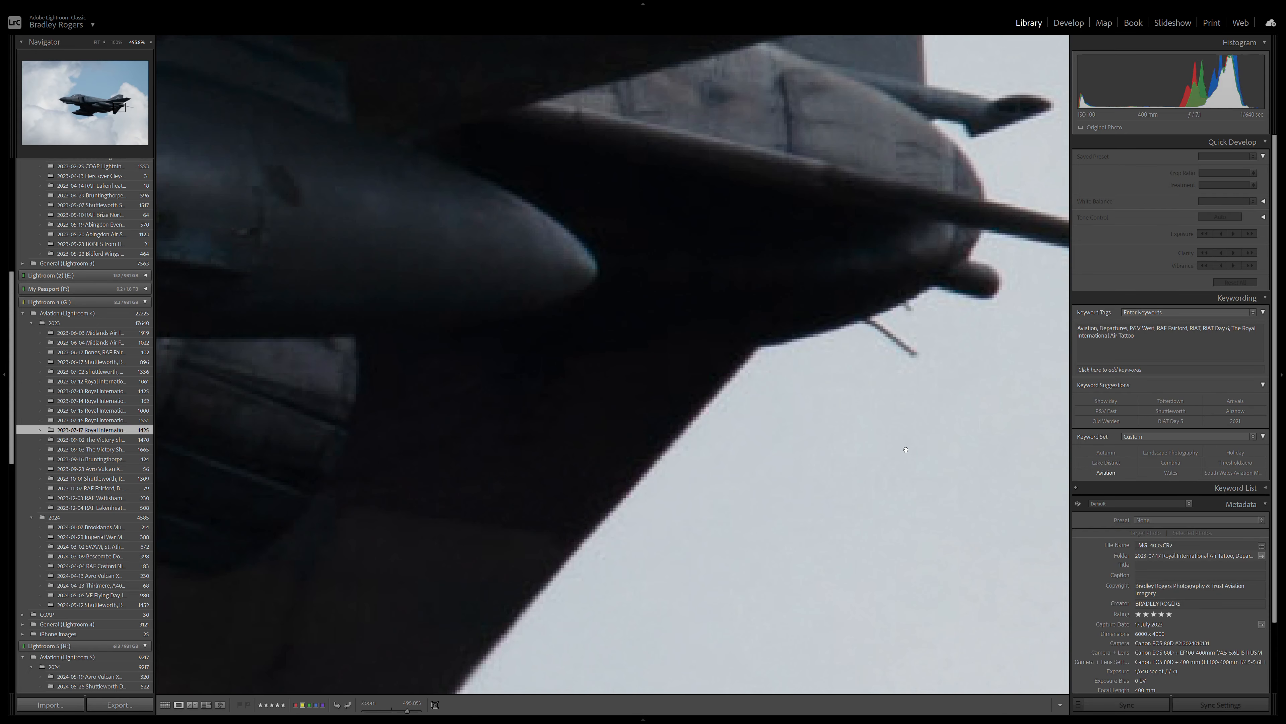
click(712, 402)
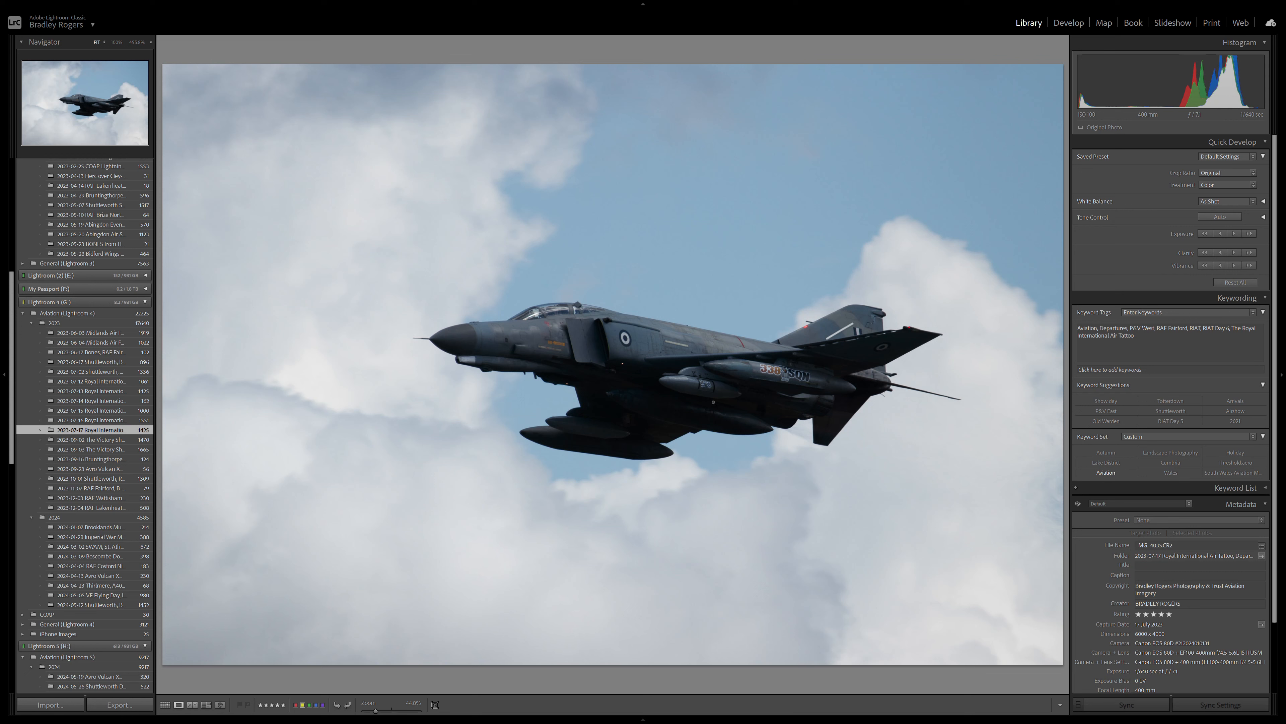
click(570, 352)
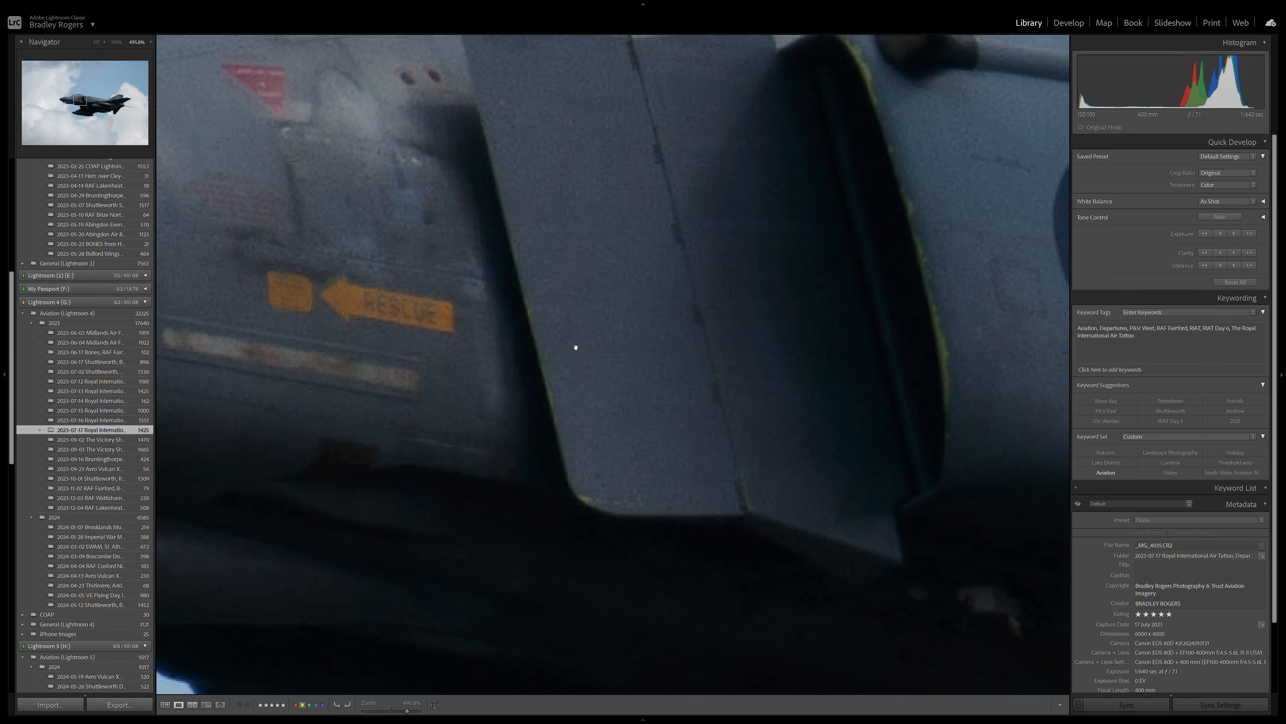
click(574, 347)
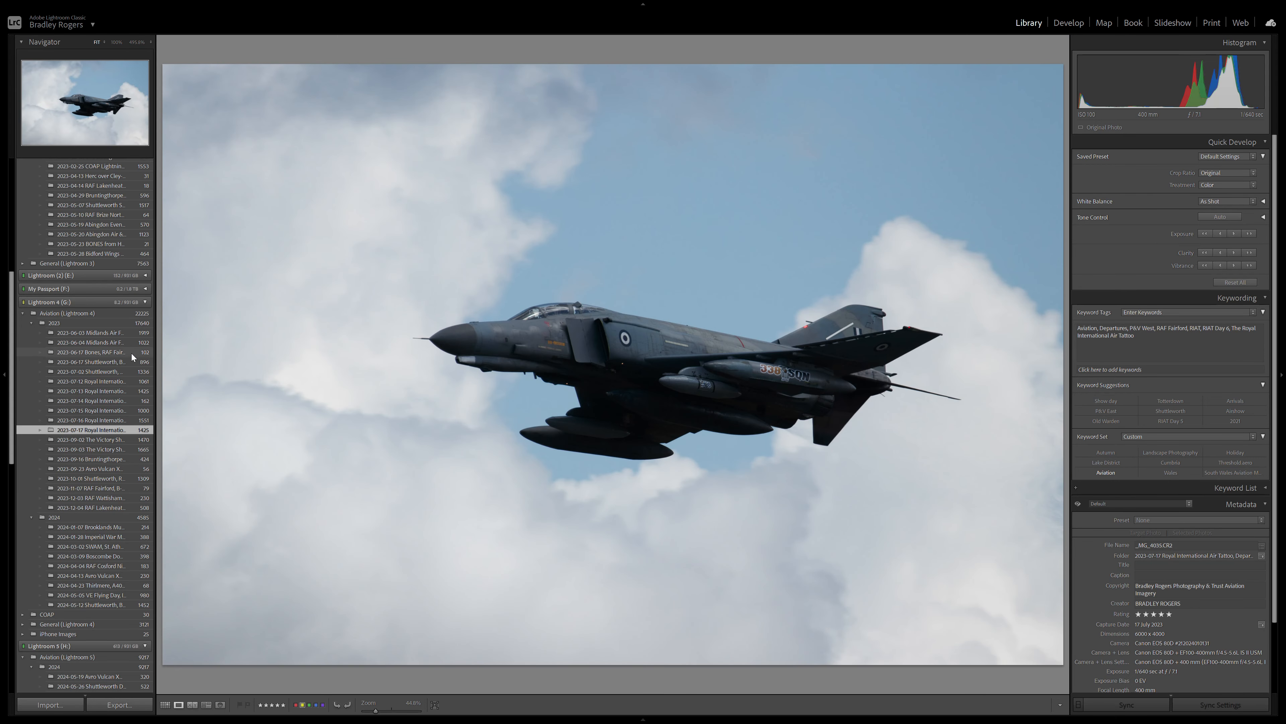
- Bring the jet photo into the Develop module and restore its earlier cropped state from the edit history
click(3, 354)
click(1076, 24)
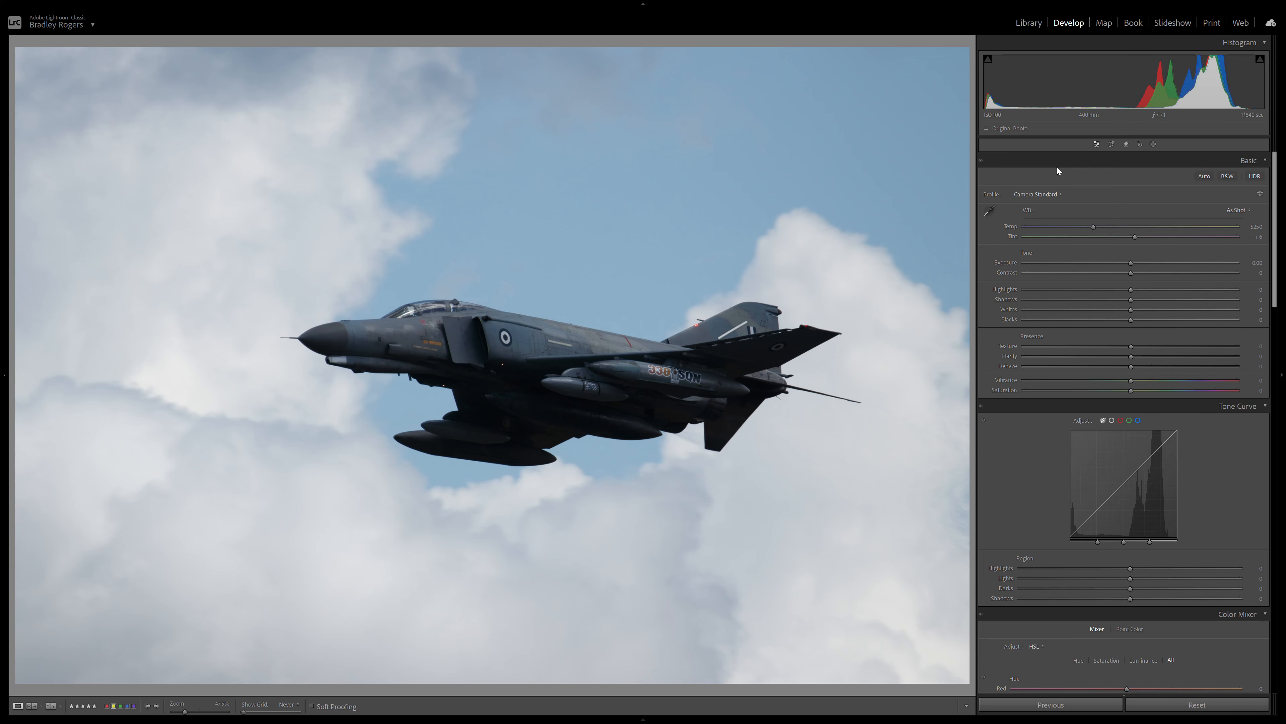
mouse_move(2, 370)
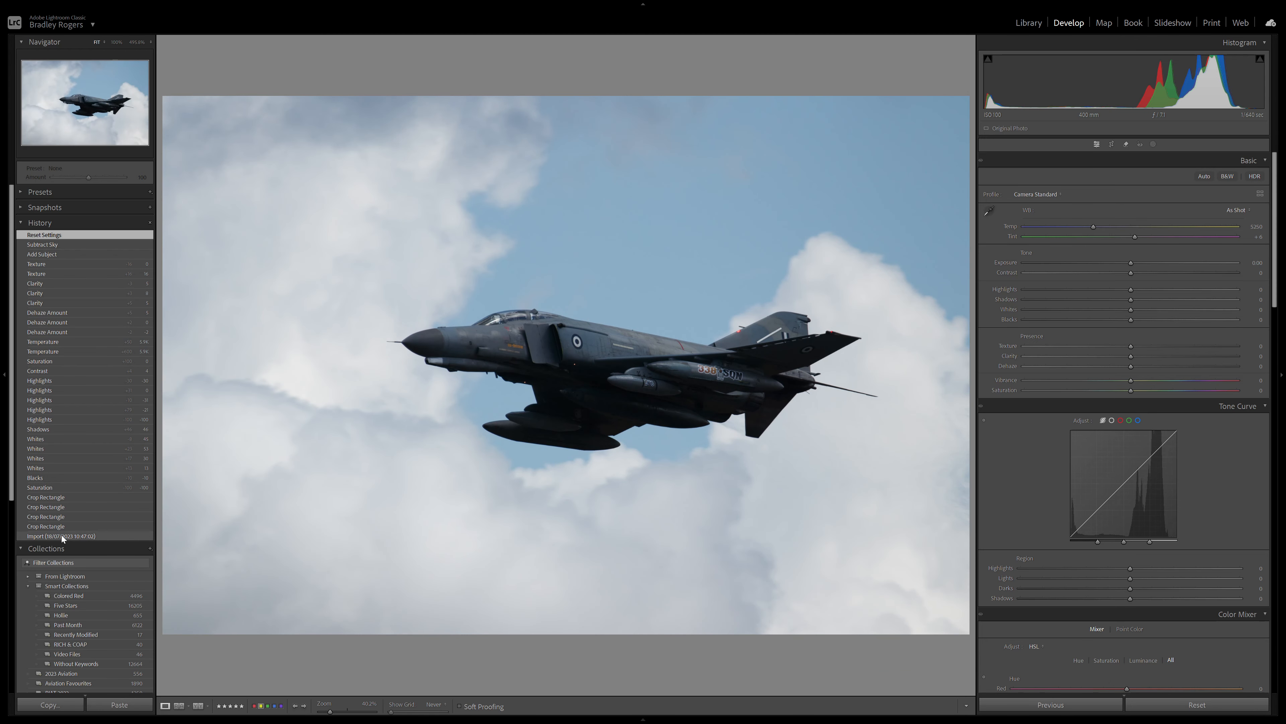
click(56, 527)
click(59, 500)
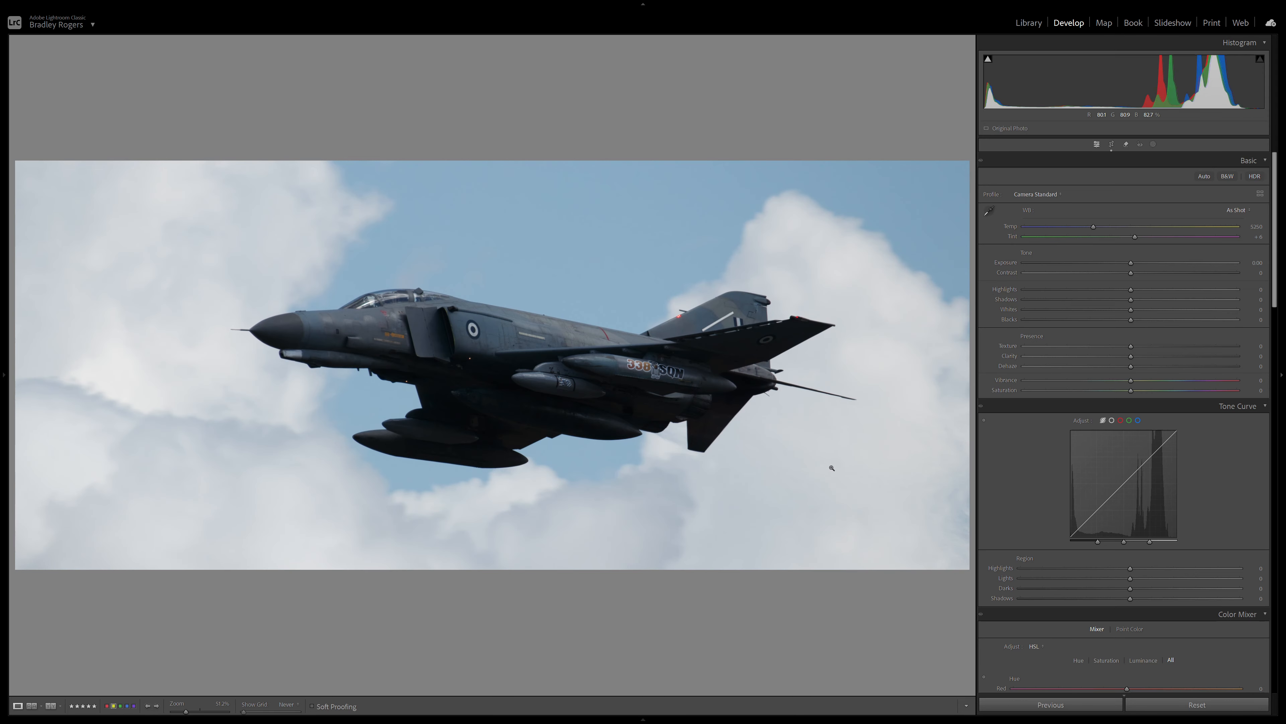
- Examine the cropped jet's cockpit and fuselage at closer magnification, and return to the full view
click(489, 343)
click(489, 342)
key(ctrl+equal)
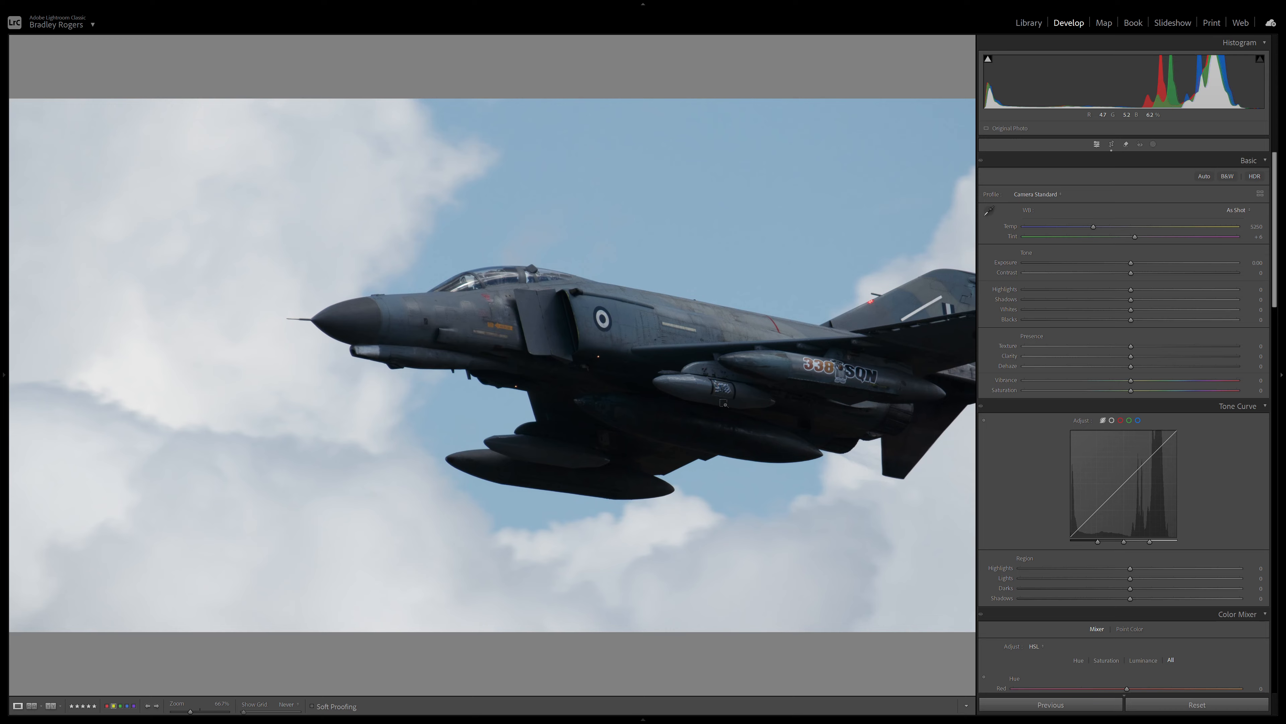
key(ctrl+equal)
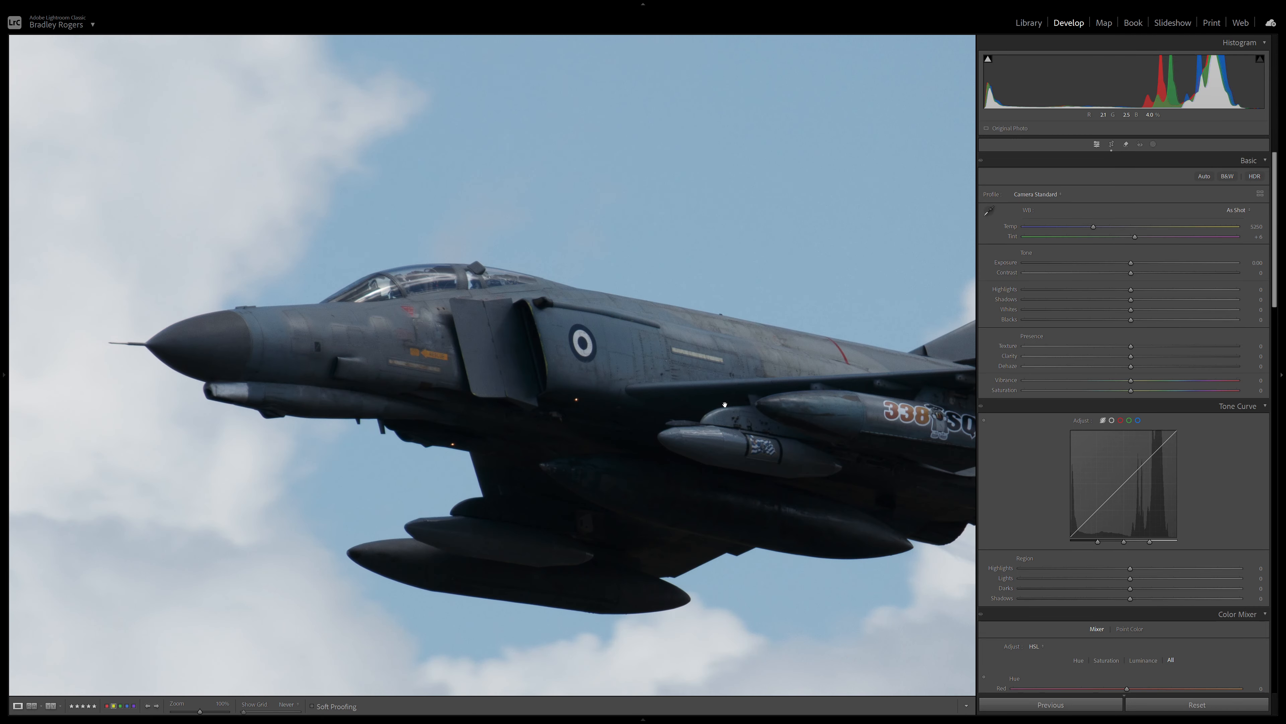
click(730, 359)
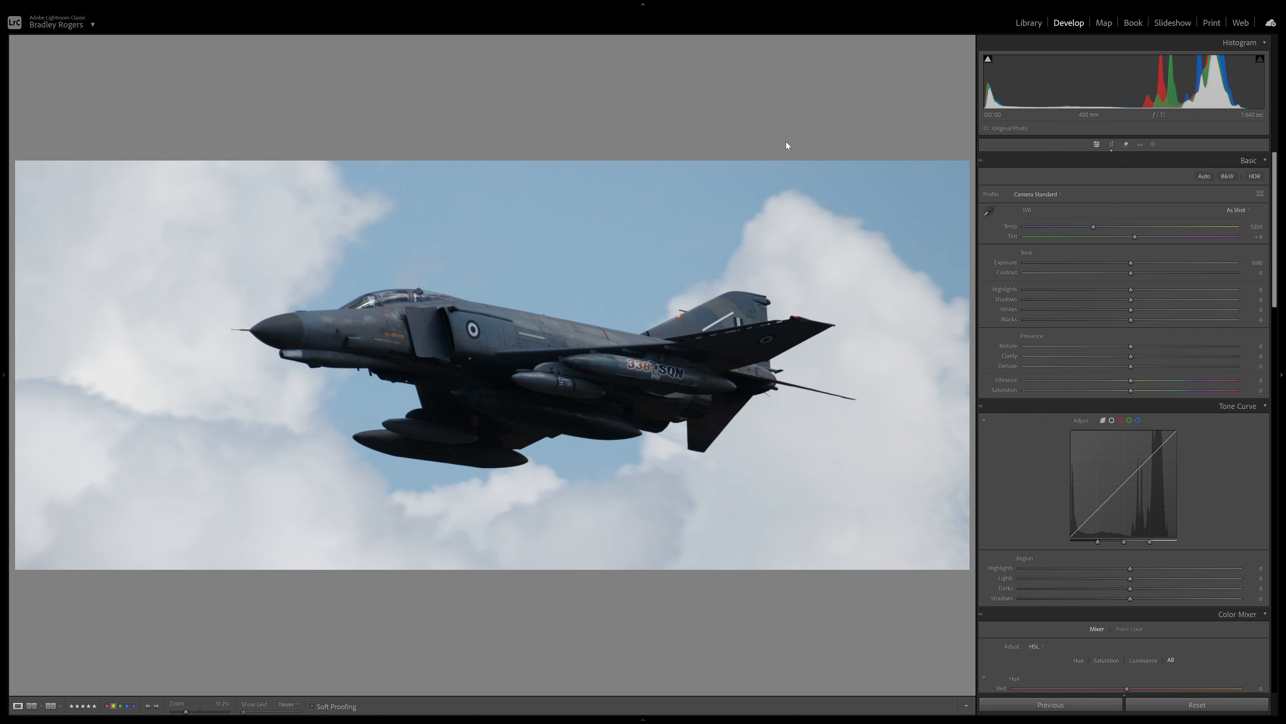
- Review the crop aspect ratio options, including the custom ratio entry, and close the crop tool with 21 x 9 kept
click(1112, 144)
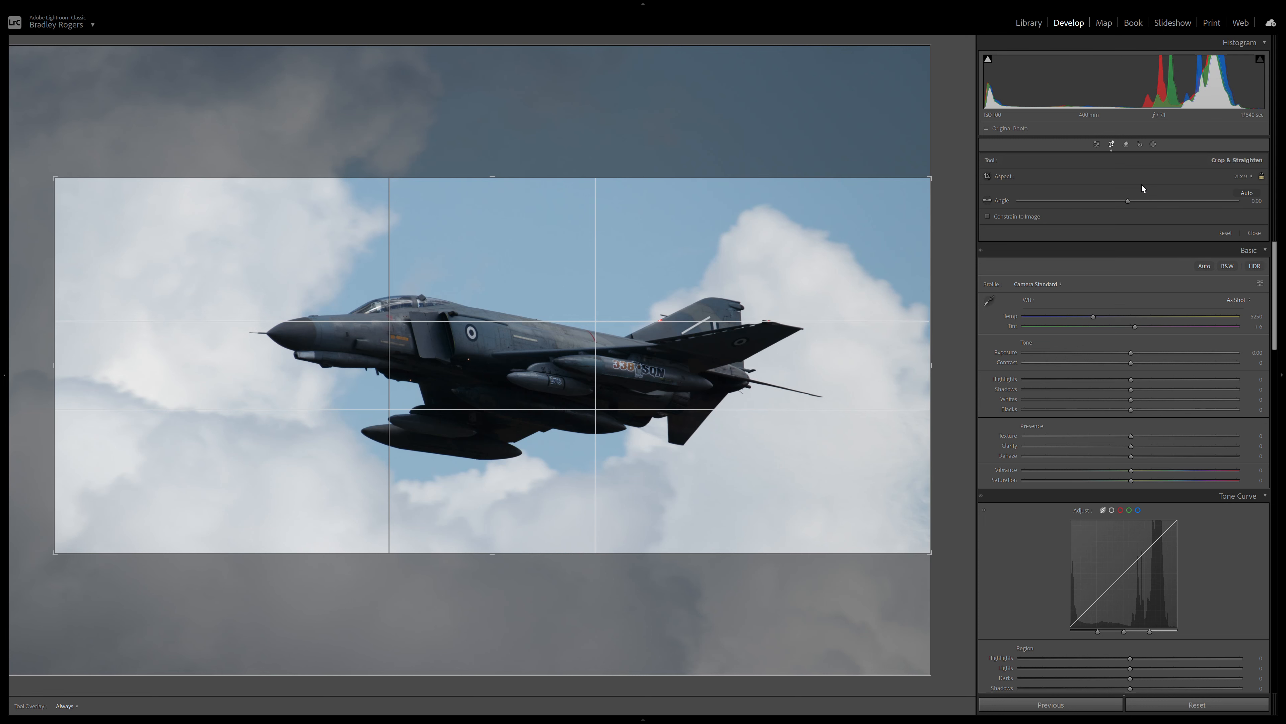
click(1236, 177)
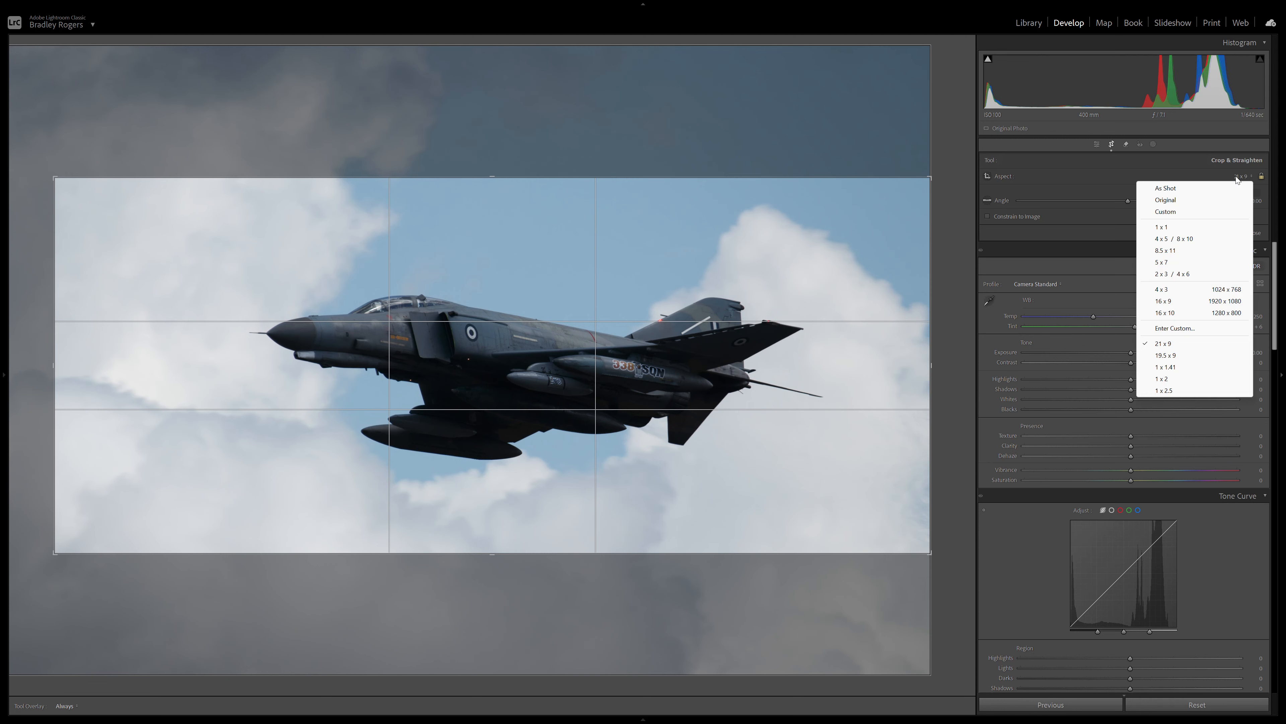
click(1191, 331)
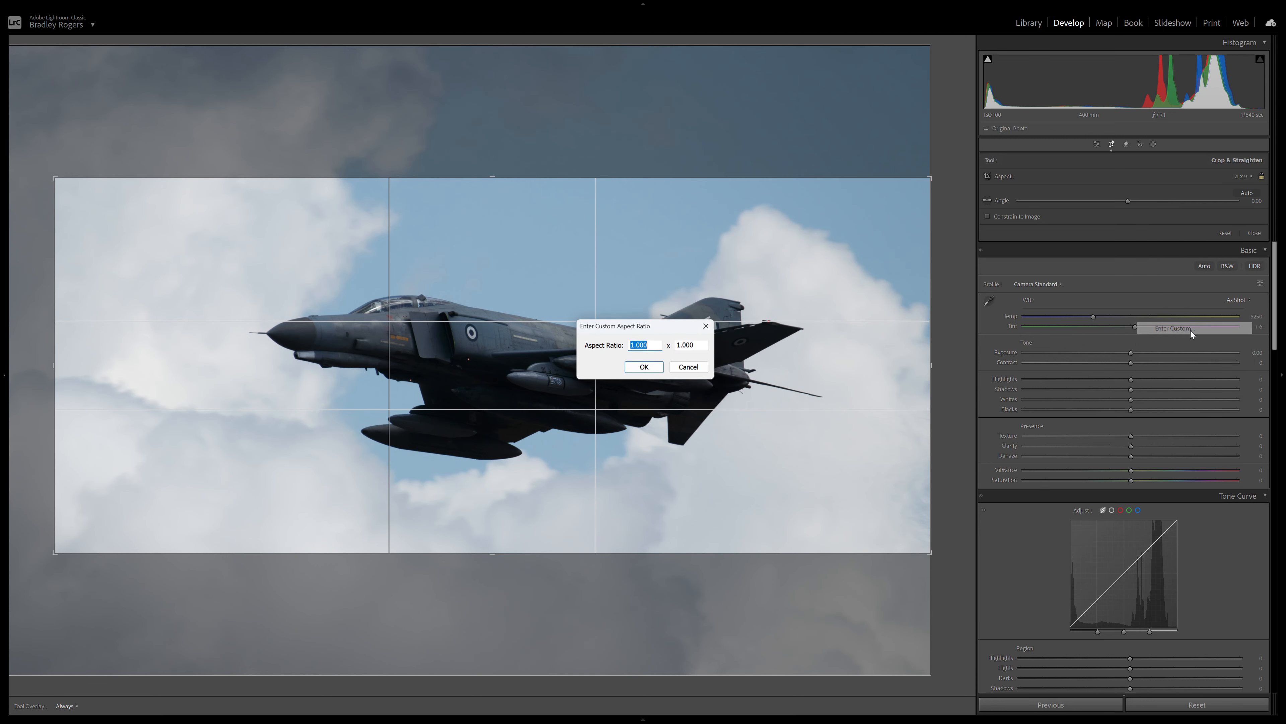
click(689, 366)
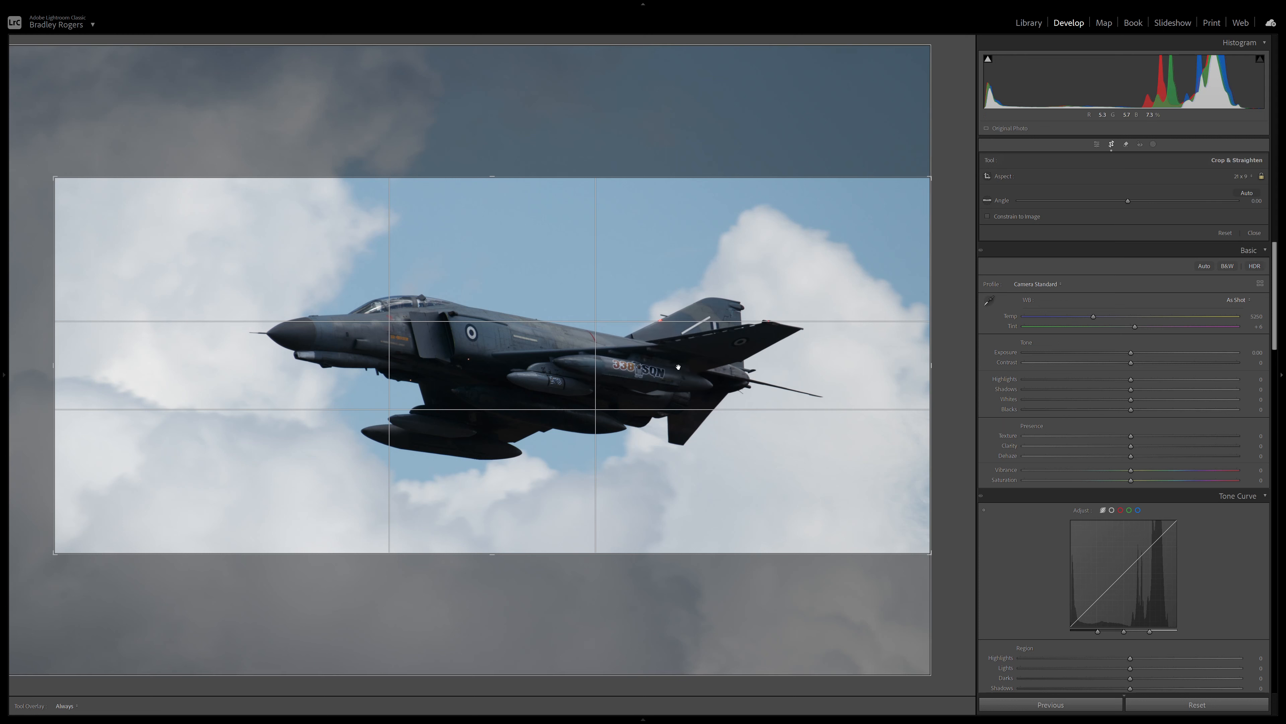
click(1249, 178)
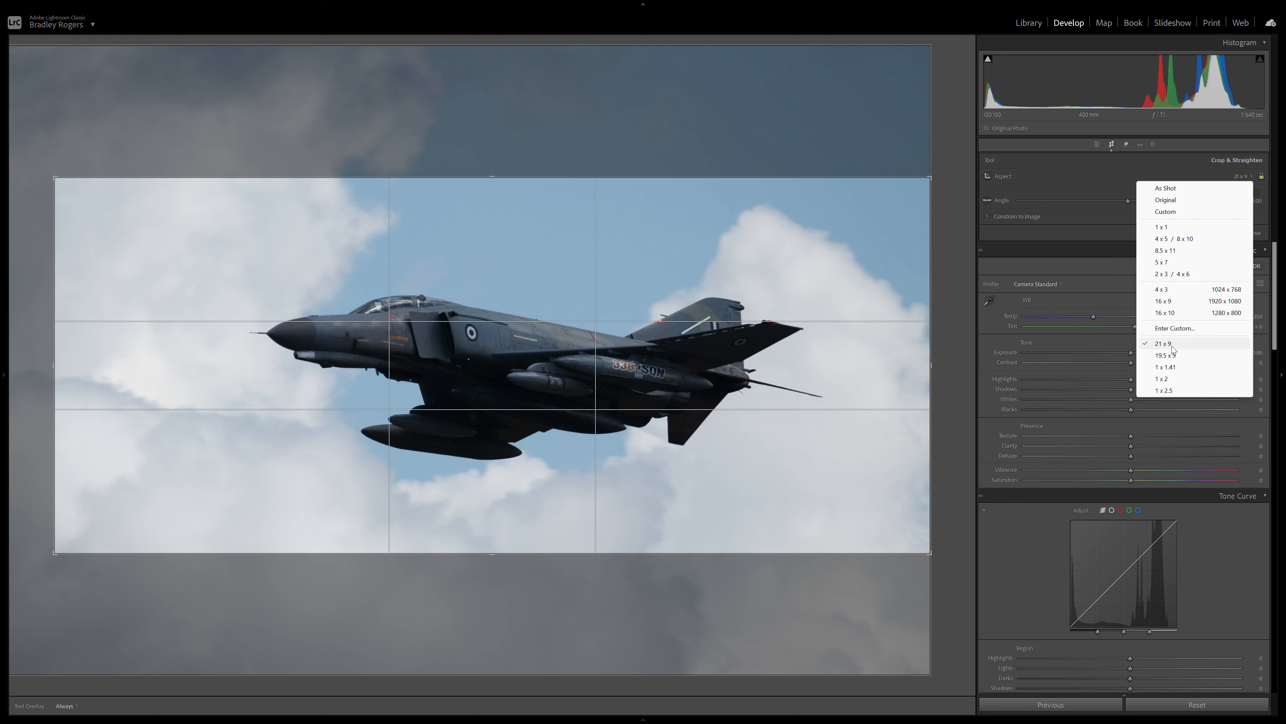
click(1218, 172)
click(1218, 172)
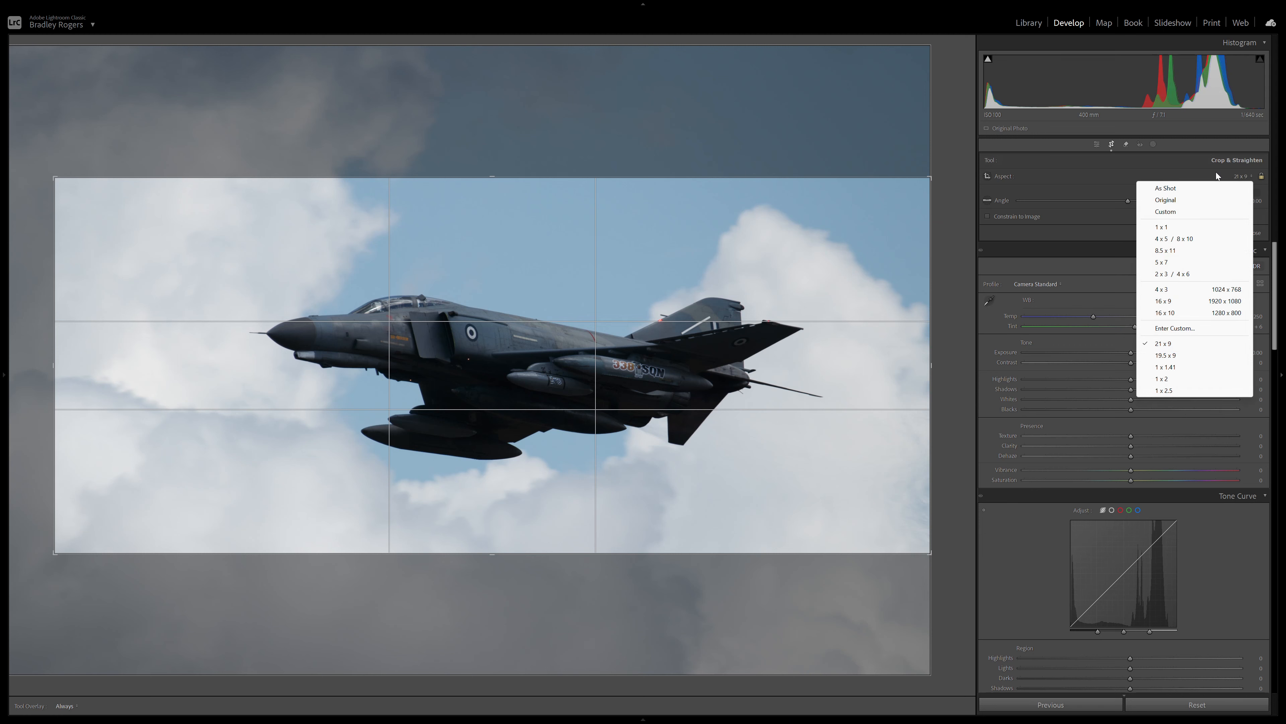
click(1237, 177)
click(1238, 178)
click(902, 319)
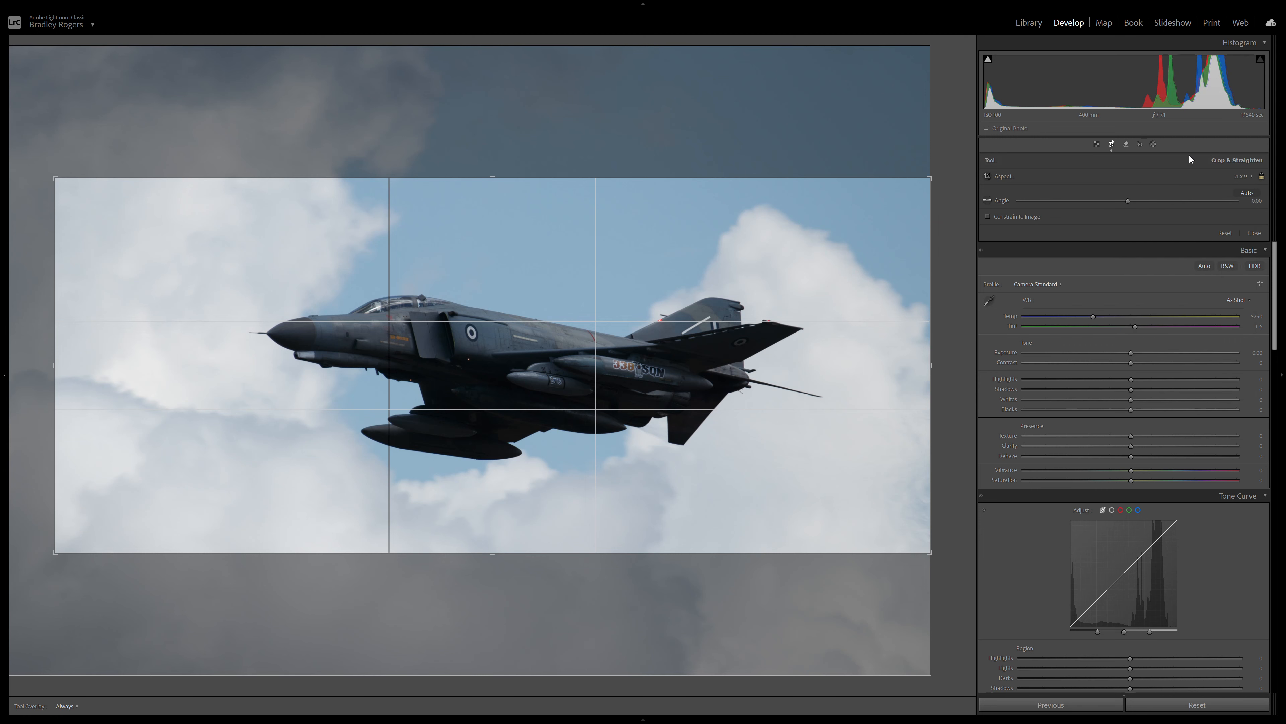
click(1111, 144)
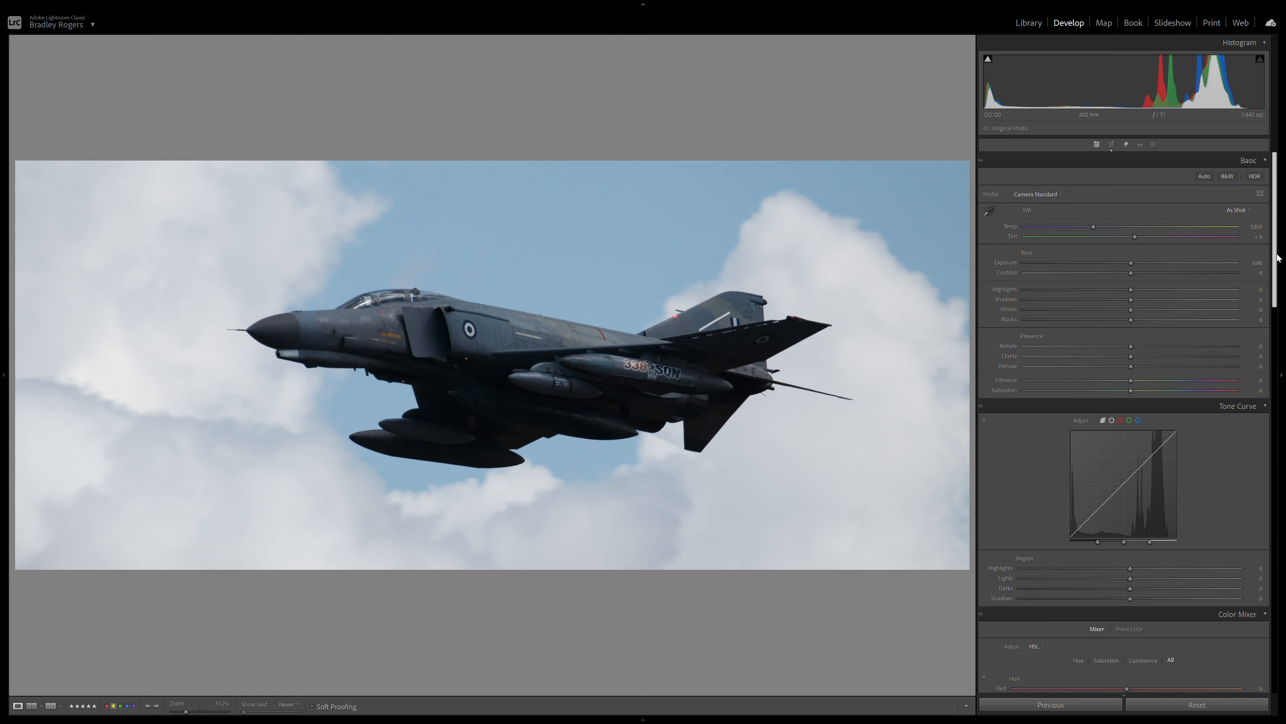
- Enable Remove Chromatic Aberration and lens profile corrections for the photo, with the profile setup on Auto
drag(1278, 257, 1277, 567)
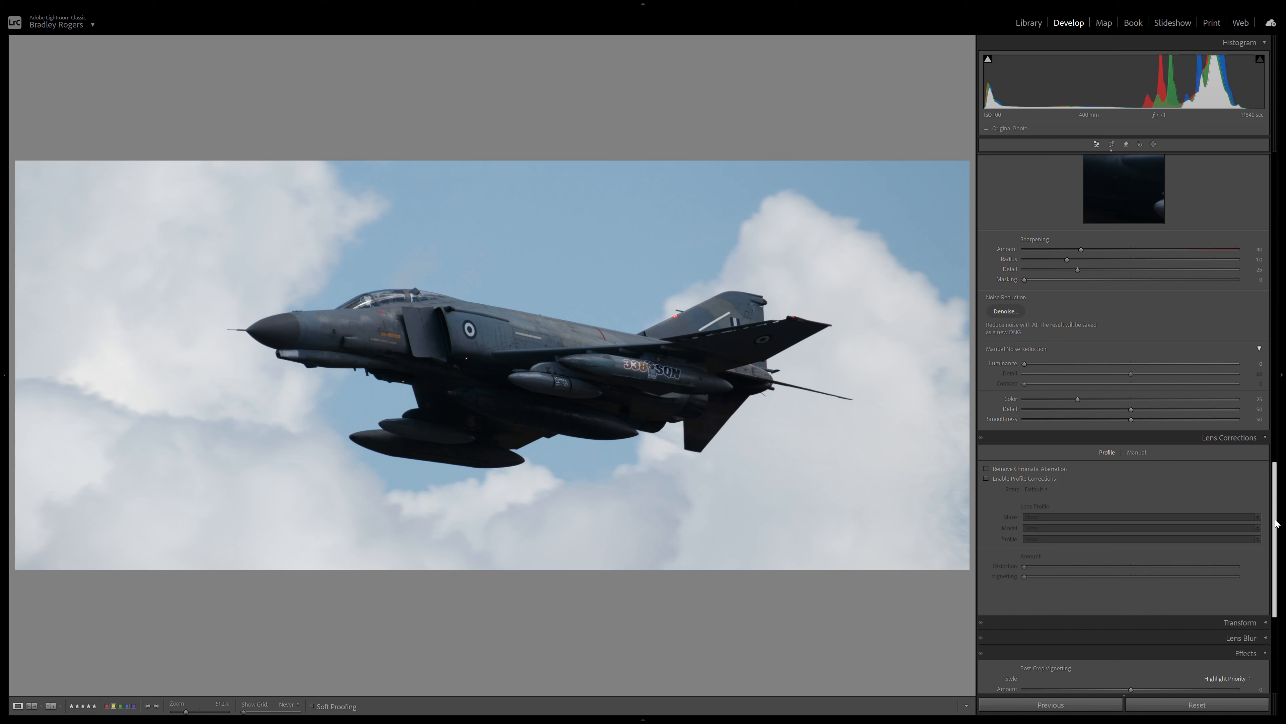
click(994, 469)
click(994, 478)
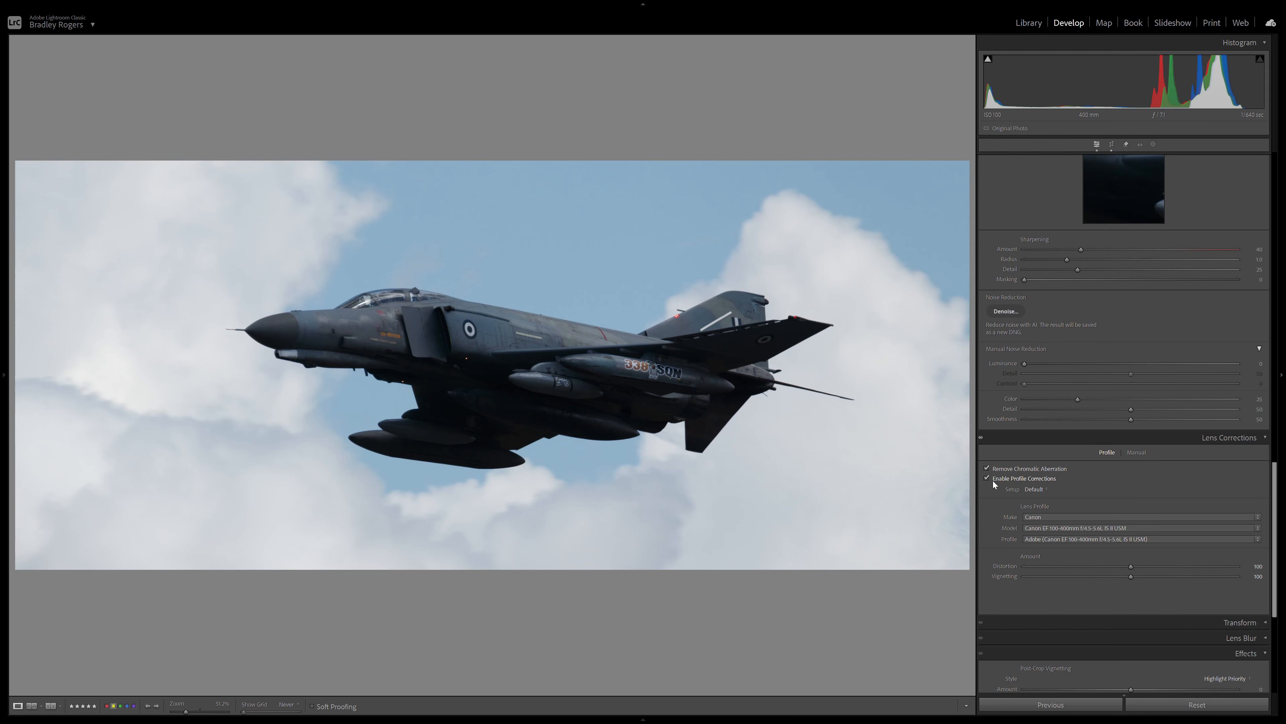
click(1043, 490)
click(1165, 513)
- Fully desaturate the photo with Saturation at -100, and set Blacks to -12 using the clipping preview
scroll(1275, 511, up, 1)
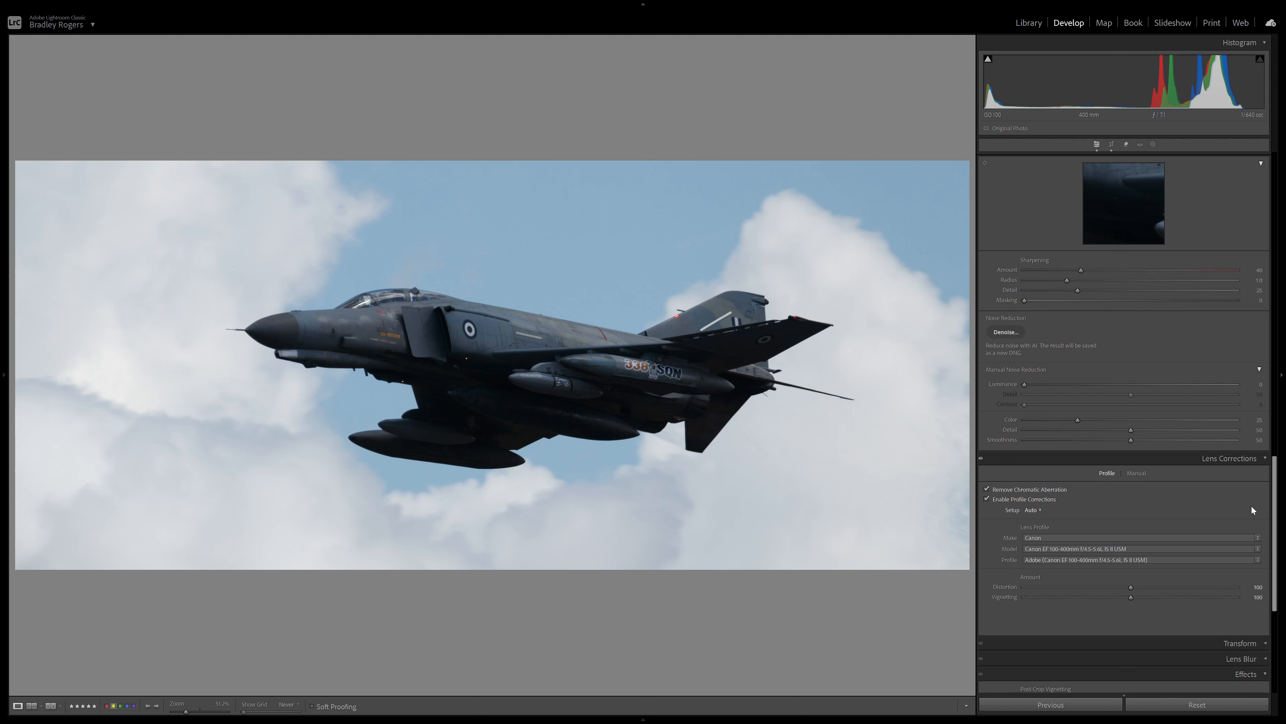
scroll(1274, 500, up, 1)
drag(1274, 499, 1278, 152)
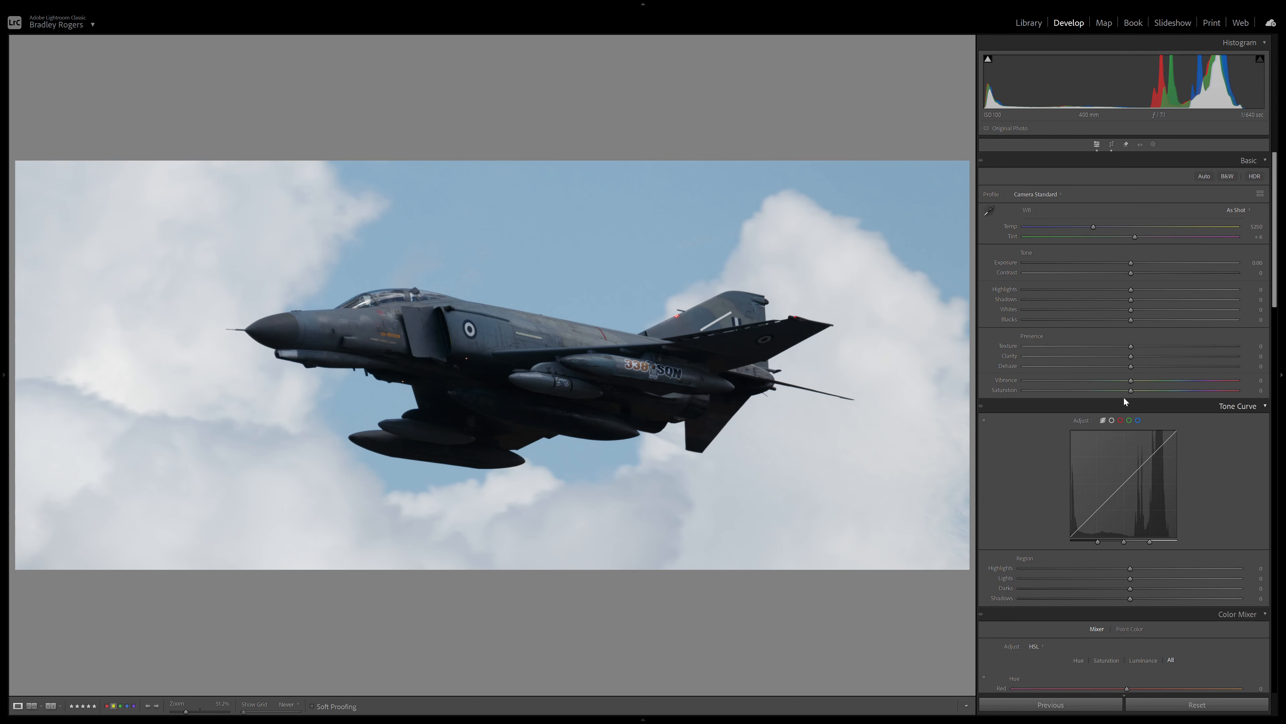
drag(1068, 391, 990, 391)
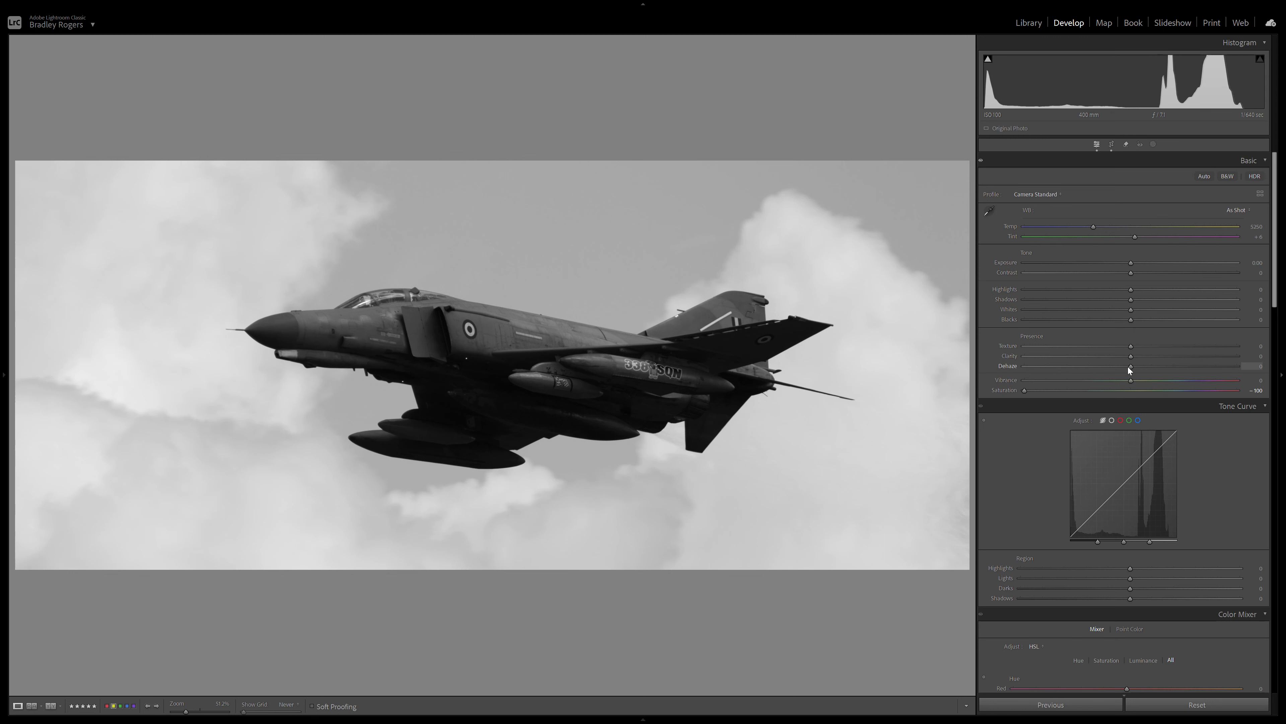
drag(1130, 319, 1117, 318)
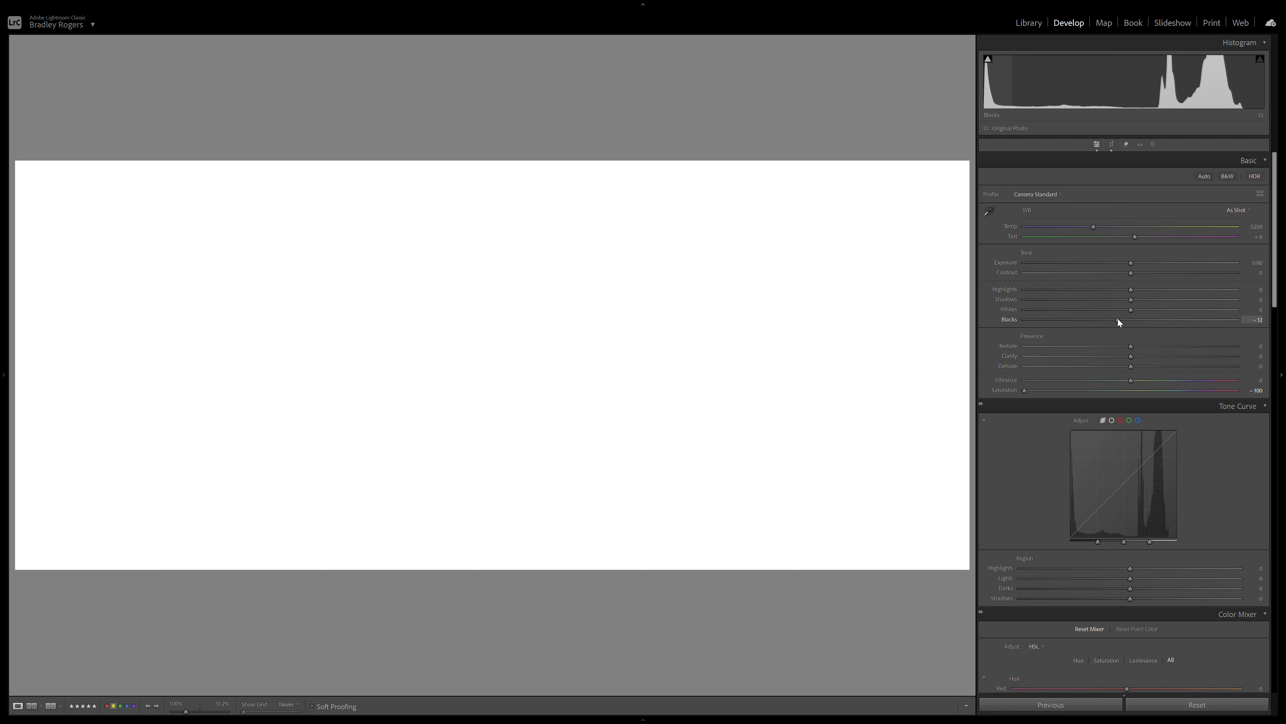
drag(1118, 319, 1117, 318)
drag(1120, 320, 1117, 320)
drag(1121, 320, 1117, 321)
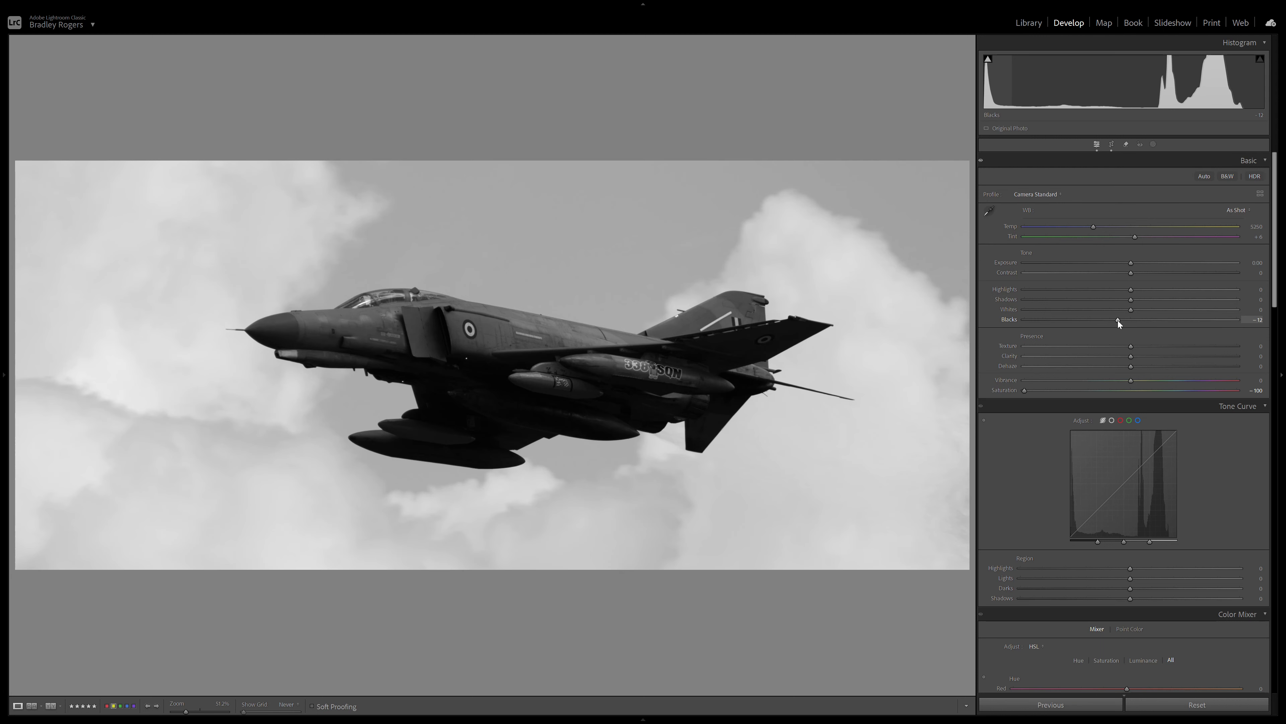
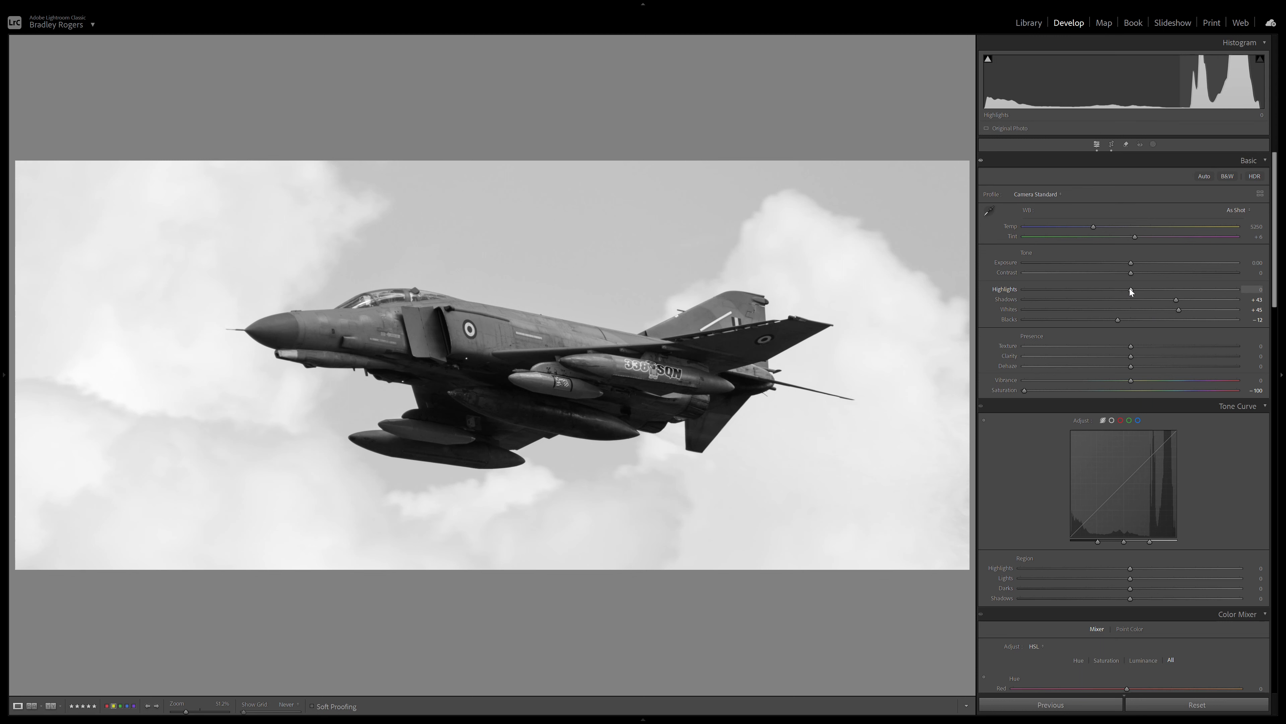
- Try Highlights at -100, settle on -25, and check the effect on the jet up close
drag(1132, 290, 990, 296)
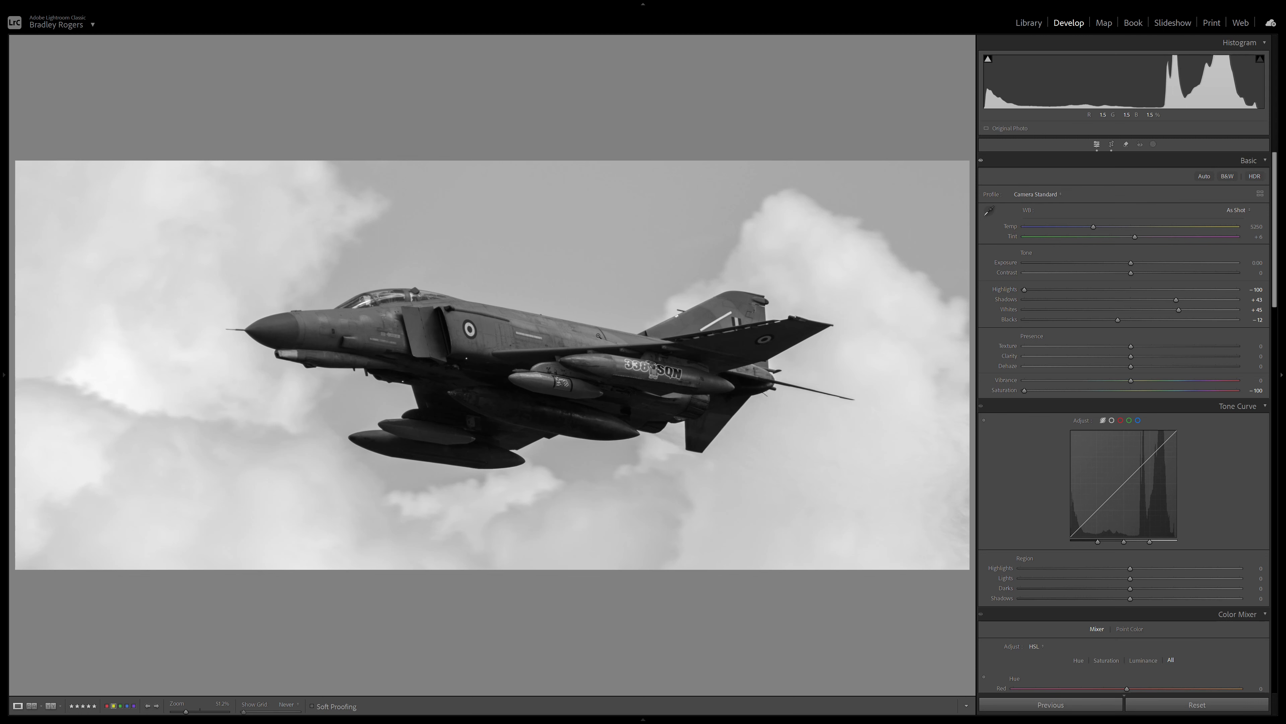
click(589, 334)
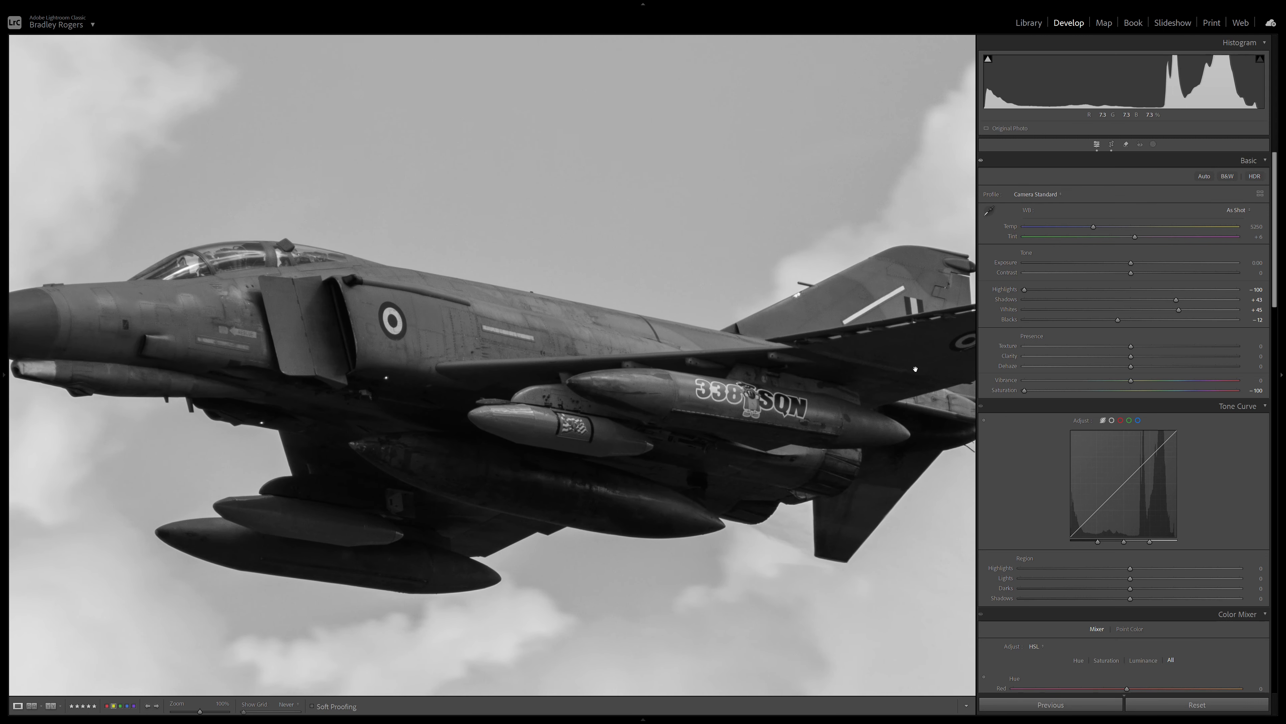
drag(1027, 292, 1111, 299)
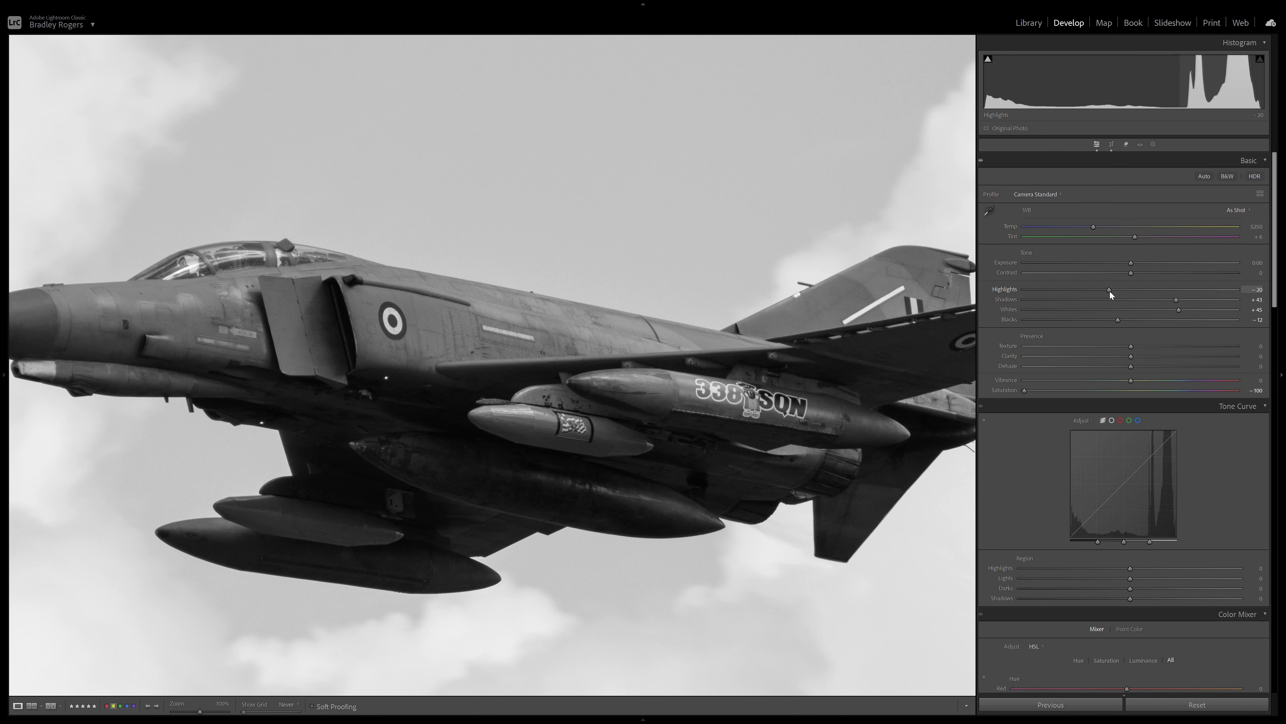
drag(1065, 294, 1098, 292)
key(z)
click(586, 353)
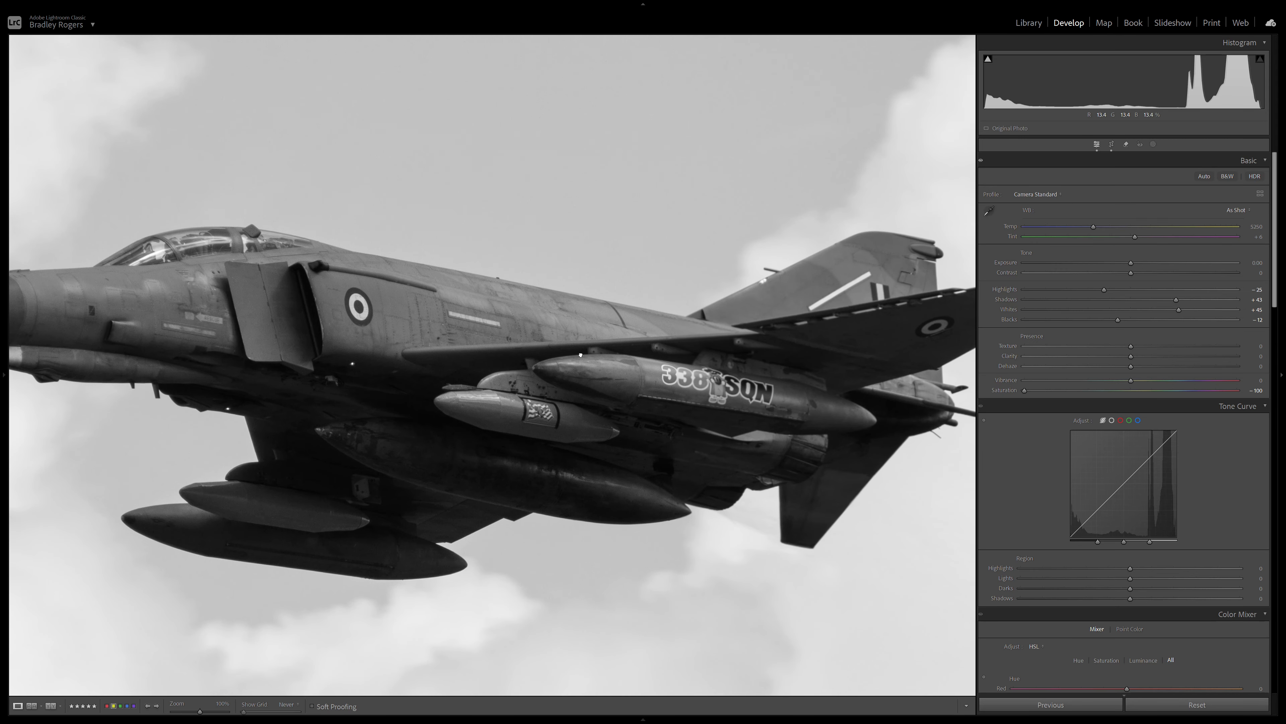
click(486, 382)
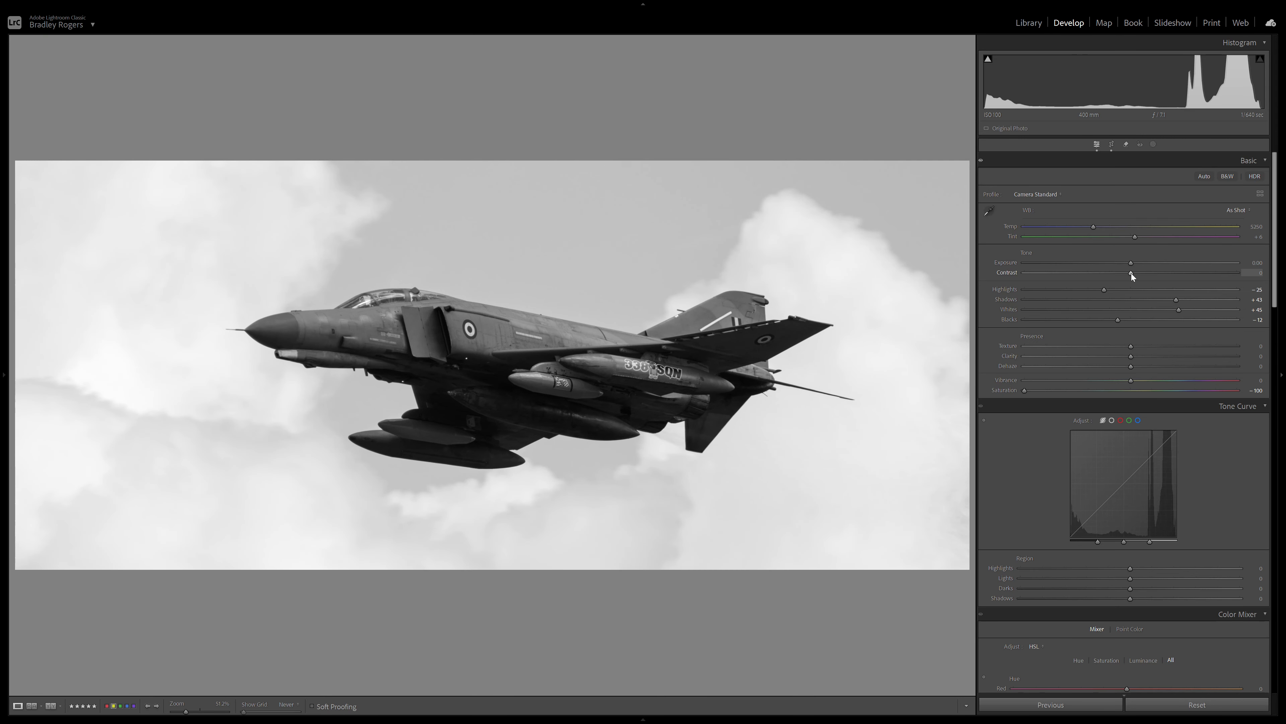
- Set Contrast to +5 and reset Saturation to 0 to bring the photo's colour back
mouse_move(1131, 273)
mouse_down()
mouse_move(1188, 276)
mouse_move(1122, 274)
mouse_move(1136, 273)
mouse_up()
click(1254, 262)
click(1191, 246)
double_click(1009, 391)
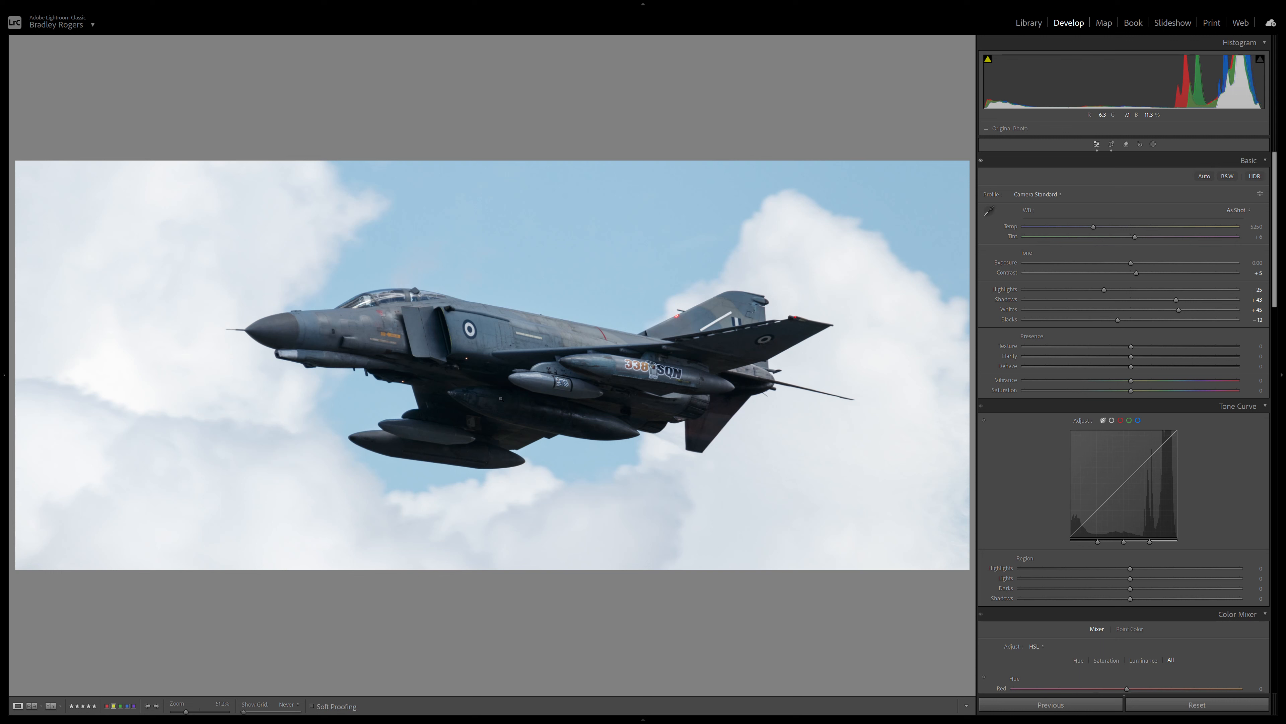
- Warm the photo's white balance by fine-tuning Temp in small increments up to 5900
click(1257, 227)
key(Up)
key(Up)
key(Up)
key(Up)
key(Up)
key(Up)
key(Up)
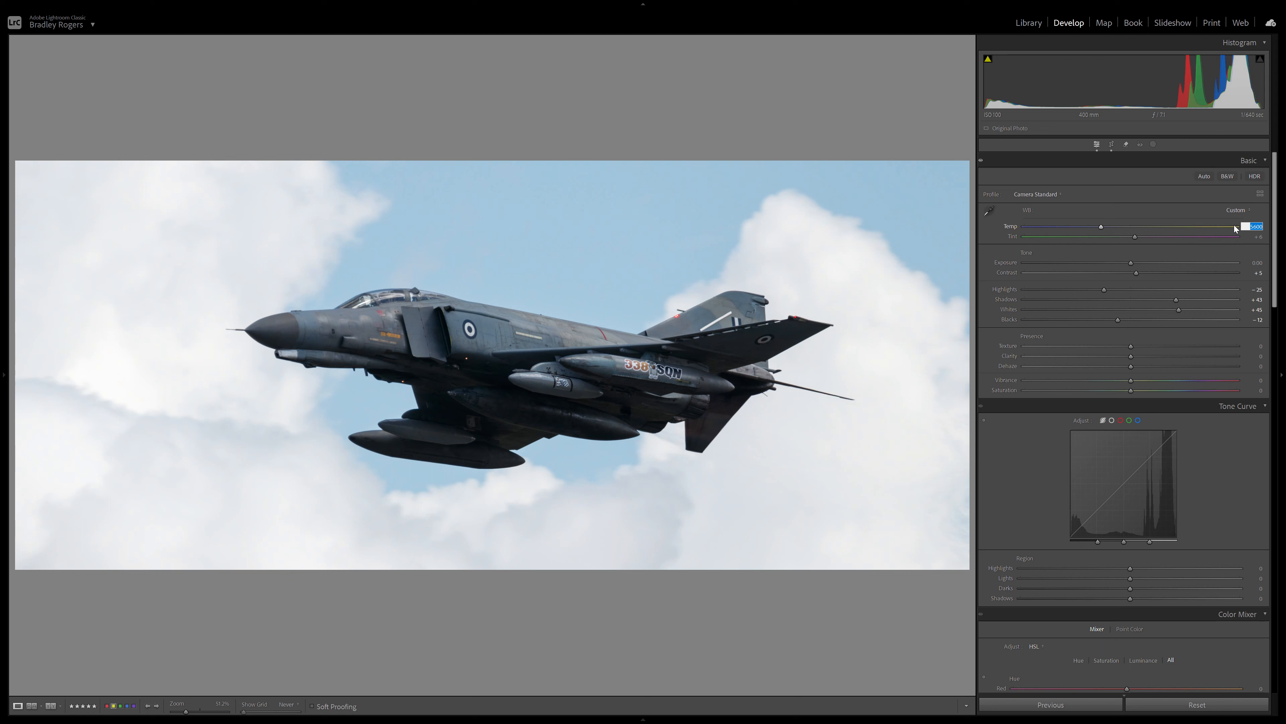
key(Up)
key(Up)
key(Up)
key(Up)
key(Up)
key(Up)
key(Up)
key(Up)
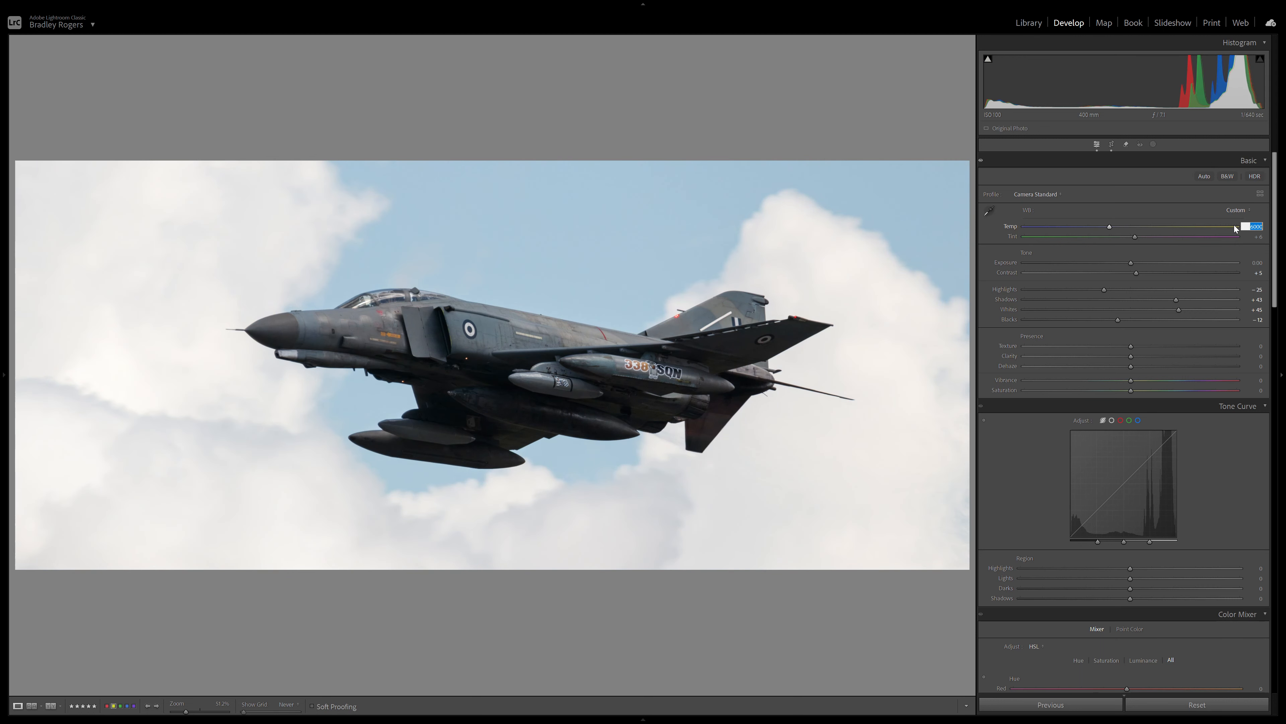
key(Up)
key(Up)
key(Down)
key(Down)
key(Down)
key(Down)
key(Down)
key(Down)
key(Down)
key(Up)
key(Up)
key(Up)
key(Up)
key(Down)
key(Down)
key(Up)
key(Up)
key(Down)
key(Down)
- Set Dehaze to +4 for the whole photo
drag(1135, 371, 1134, 370)
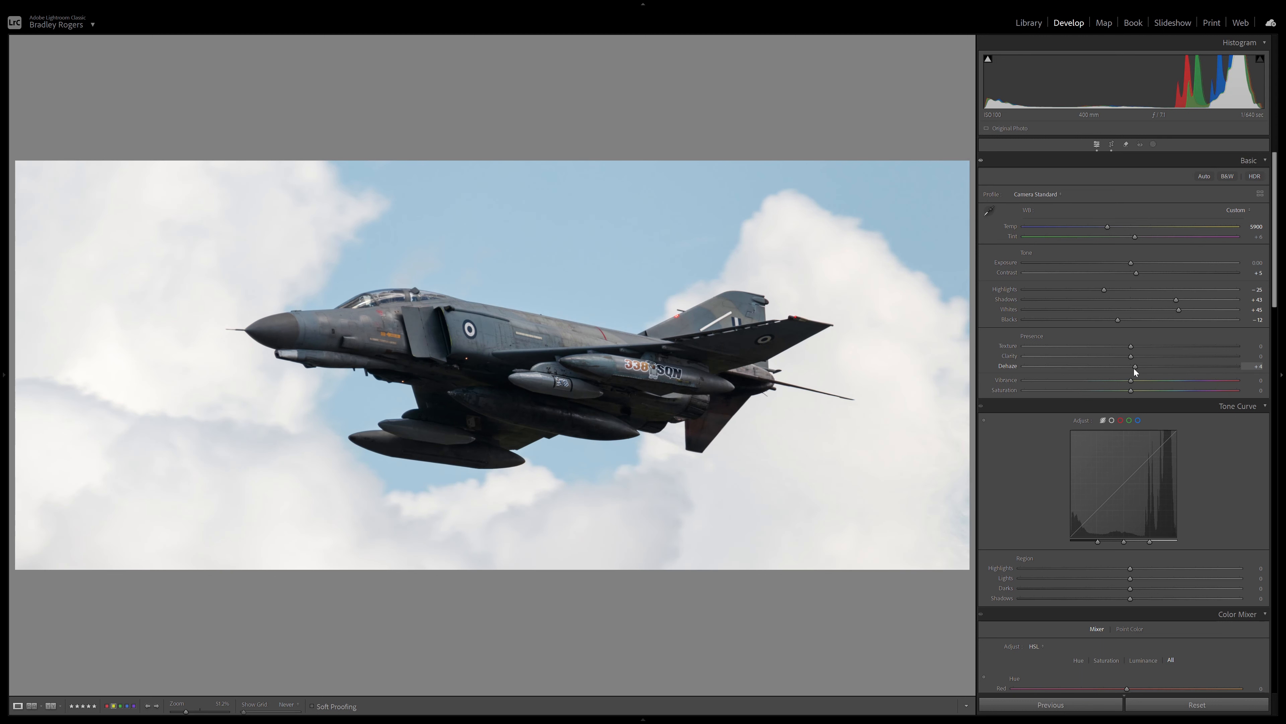
- Try Dehaze at +55, return it to +4, and set Clarity to +4 for the whole photo
drag(1134, 368, 1189, 371)
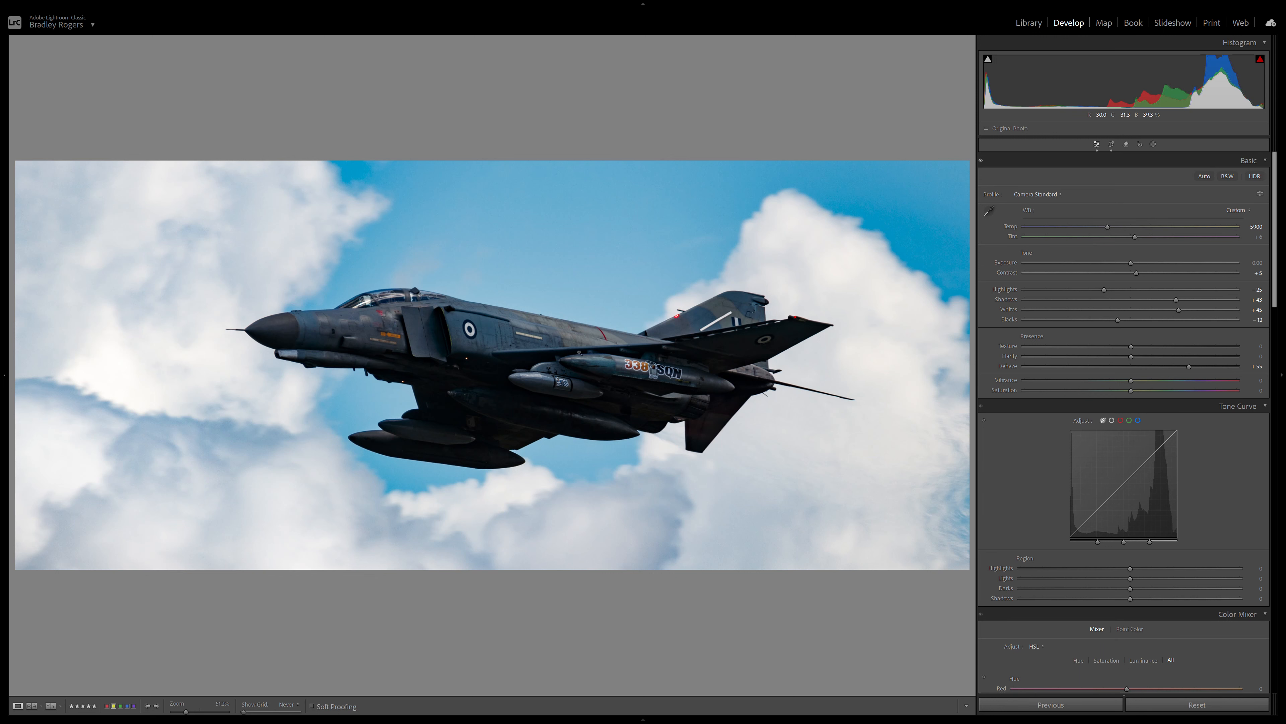
drag(1186, 367, 1130, 370)
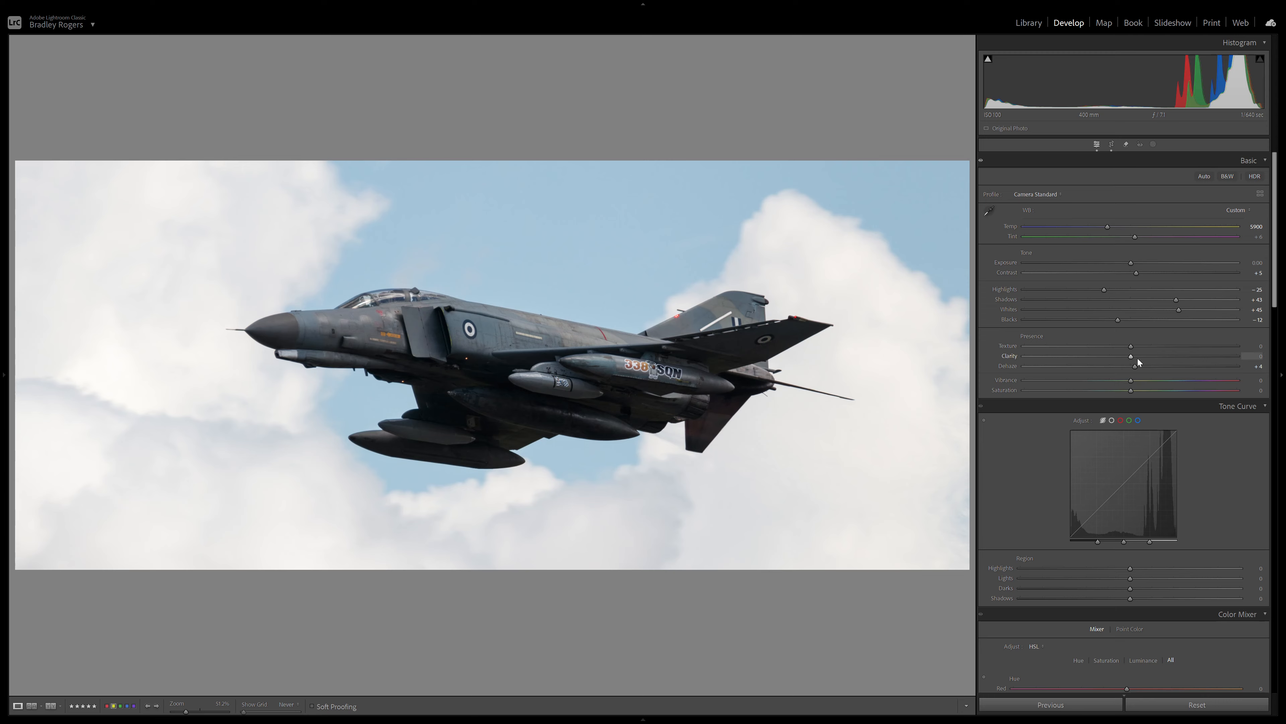
click(495, 357)
click(496, 357)
mouse_move(1141, 356)
mouse_down()
mouse_move(1159, 358)
mouse_move(1133, 358)
mouse_up()
click(441, 410)
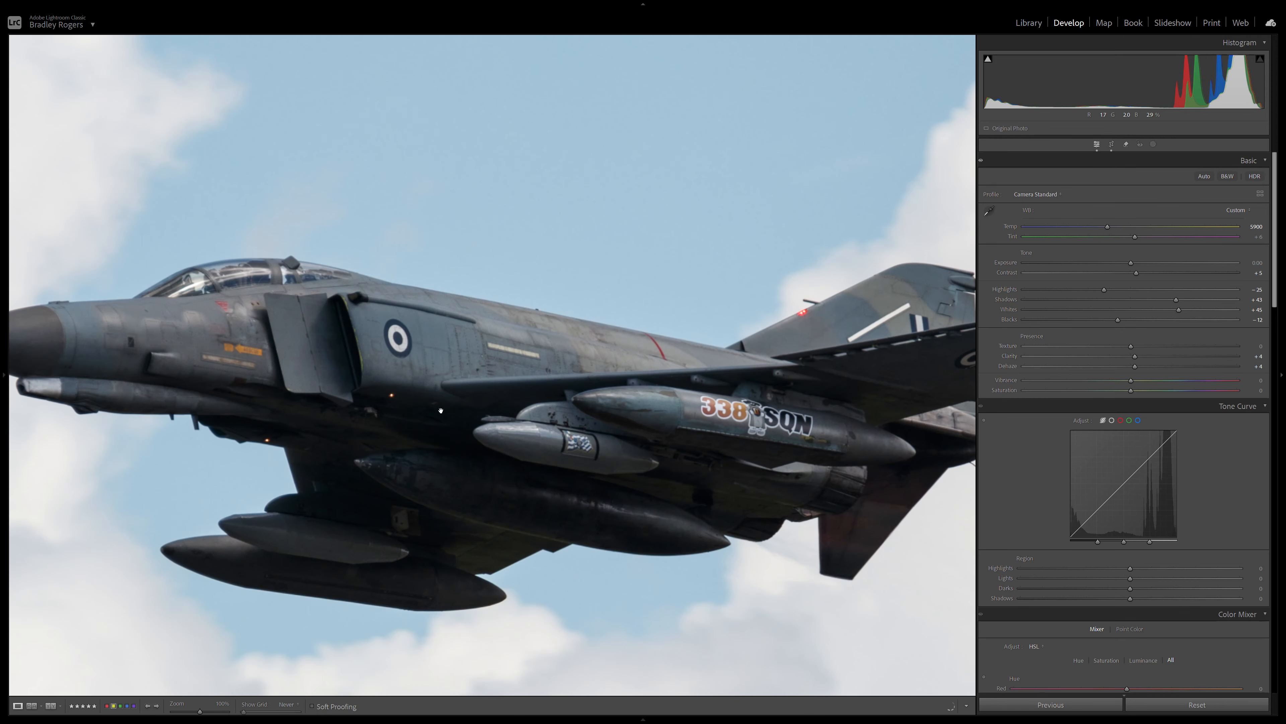
click(413, 300)
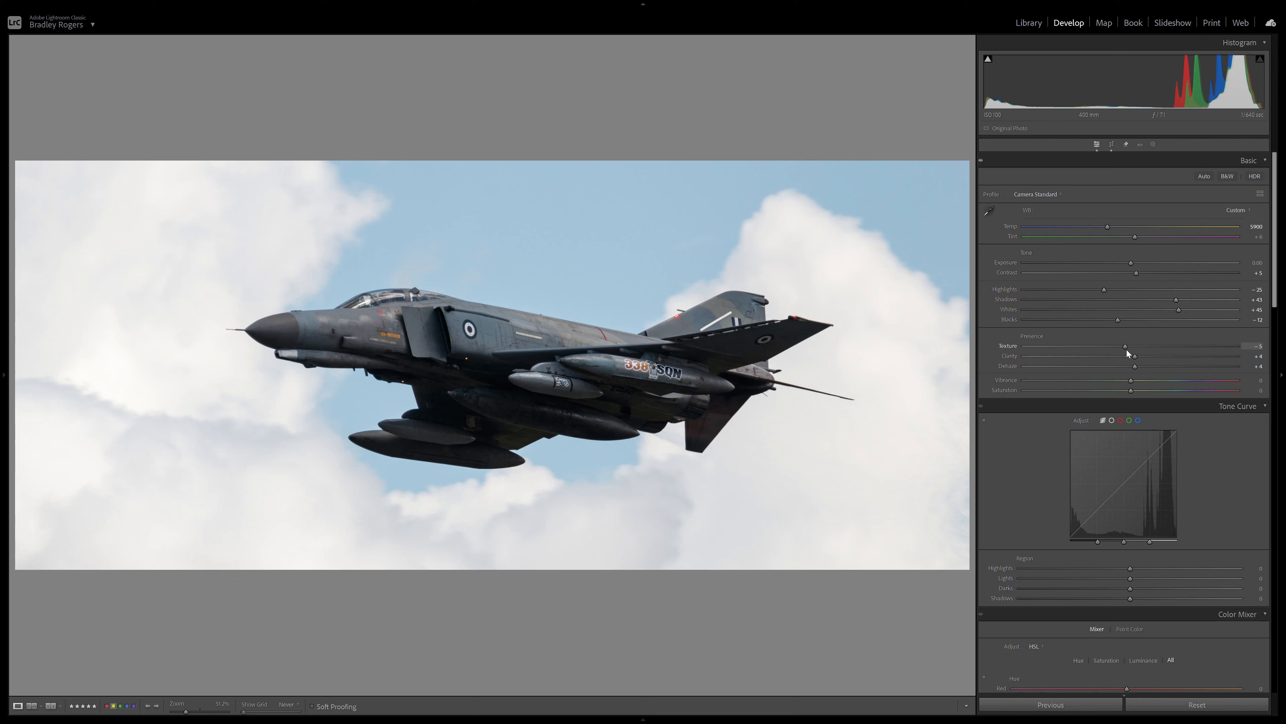
- Try Texture at +12, inspect the jet up close, and reset Texture to 0
drag(1128, 351, 1145, 352)
click(642, 263)
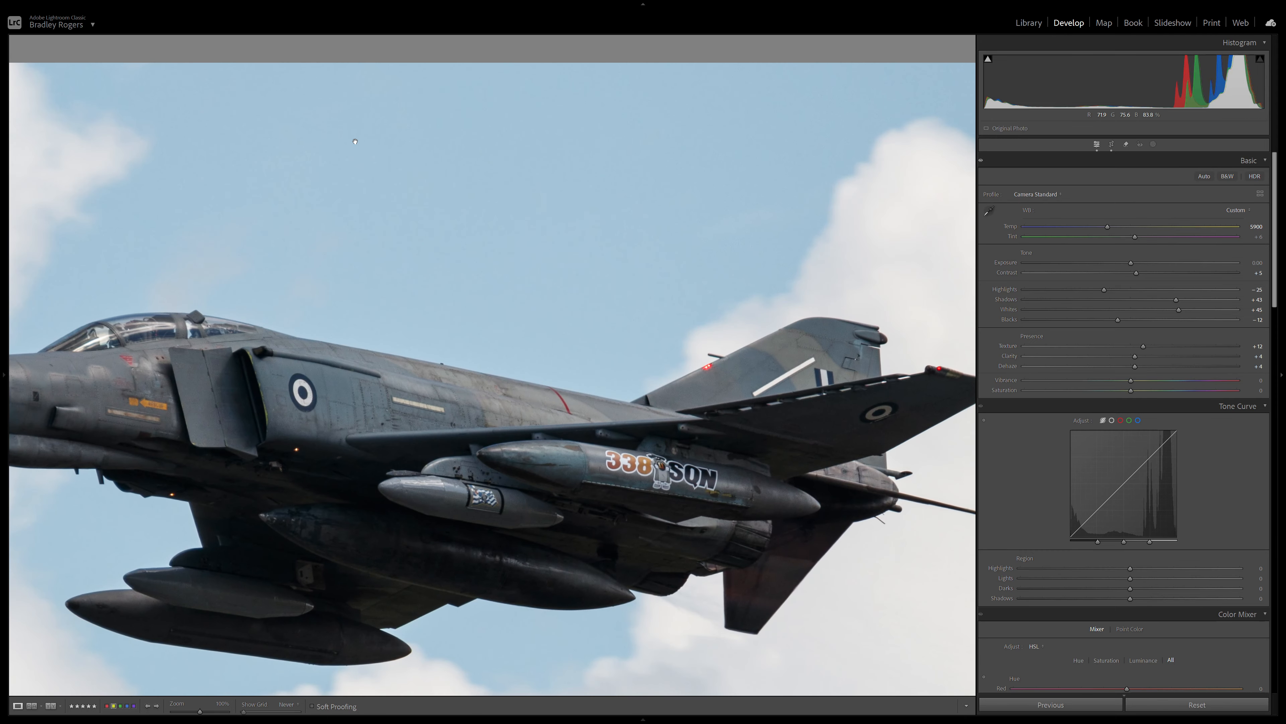
drag(219, 100, 467, 127)
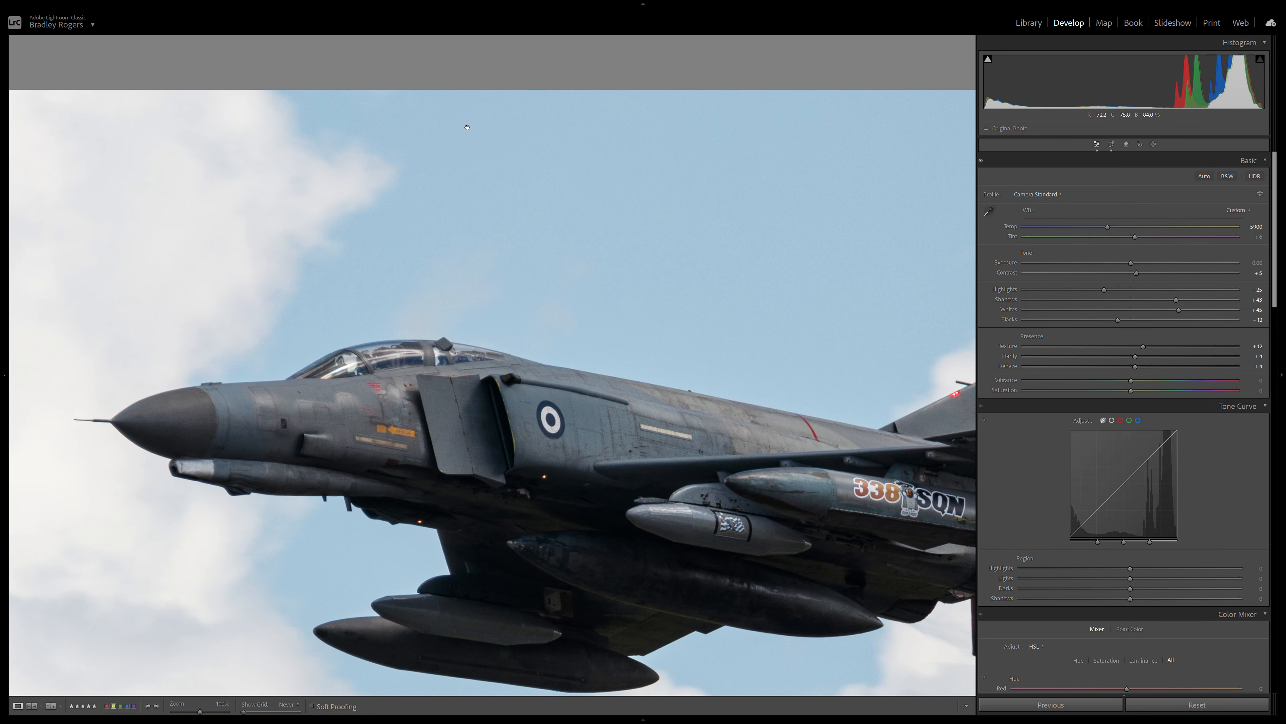
click(749, 386)
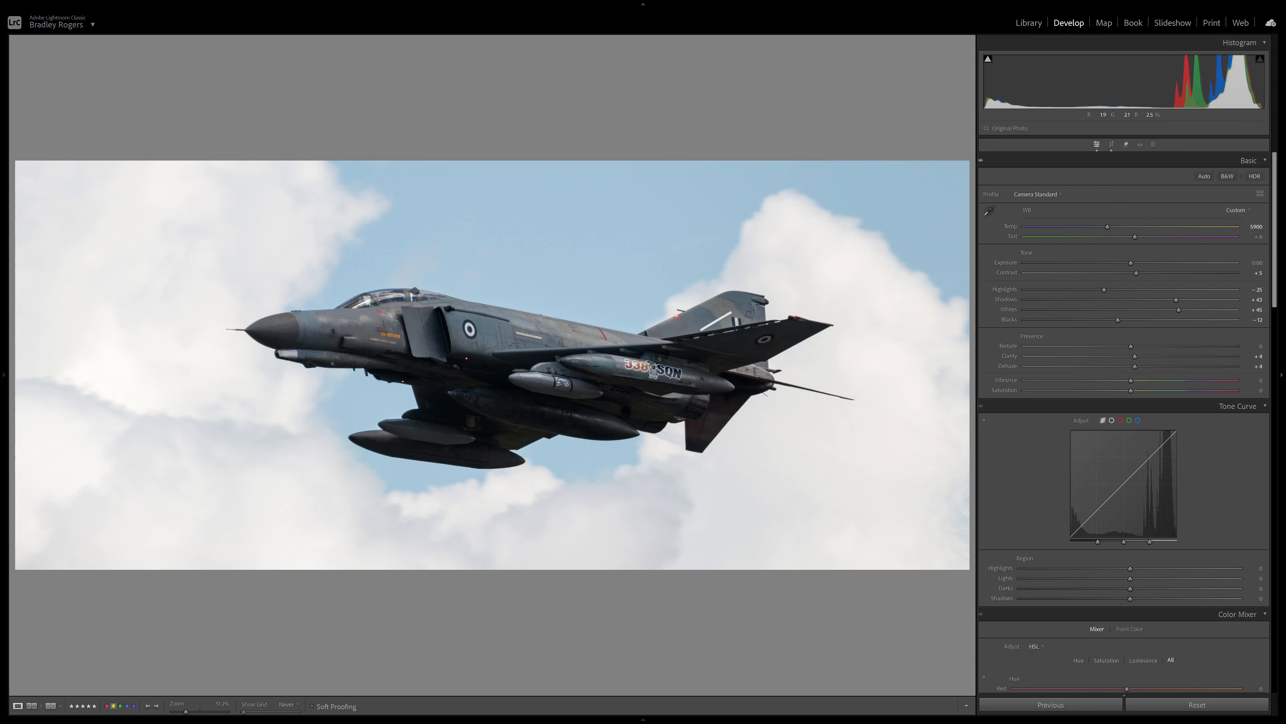
- Create a mask that selects the jet as the subject and inspect its edges from nose to tail
click(1152, 145)
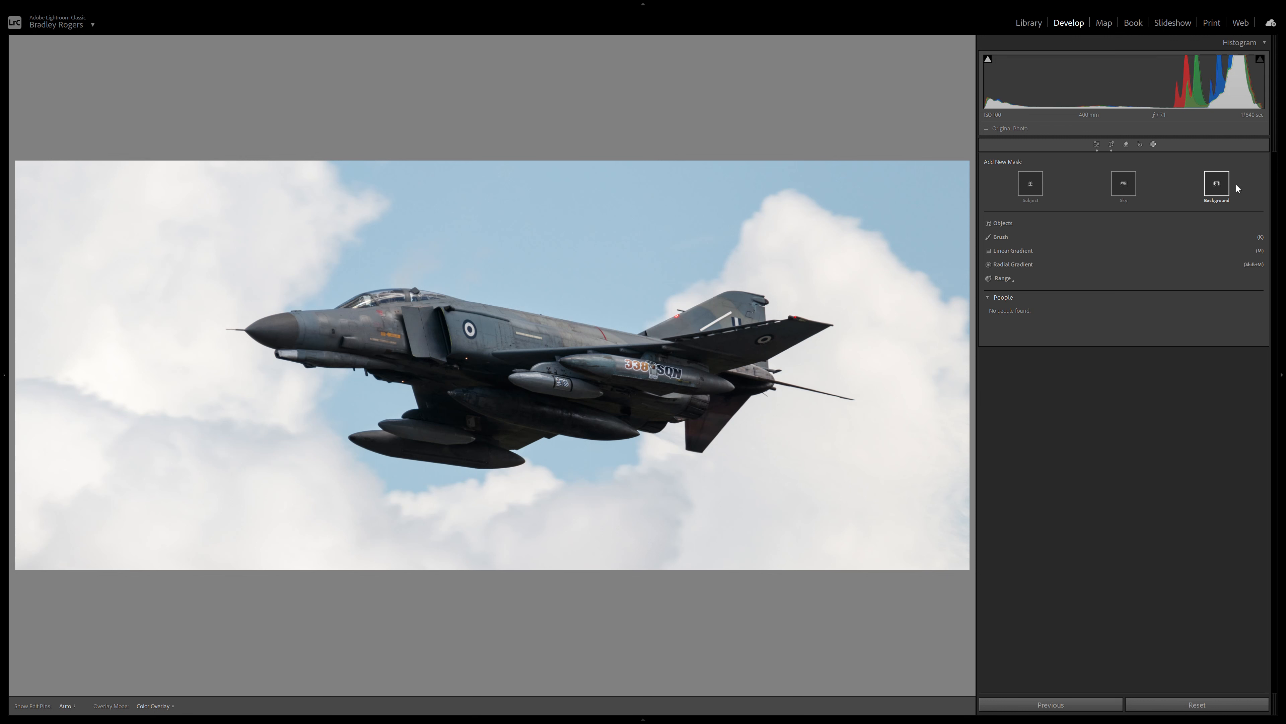
click(1031, 188)
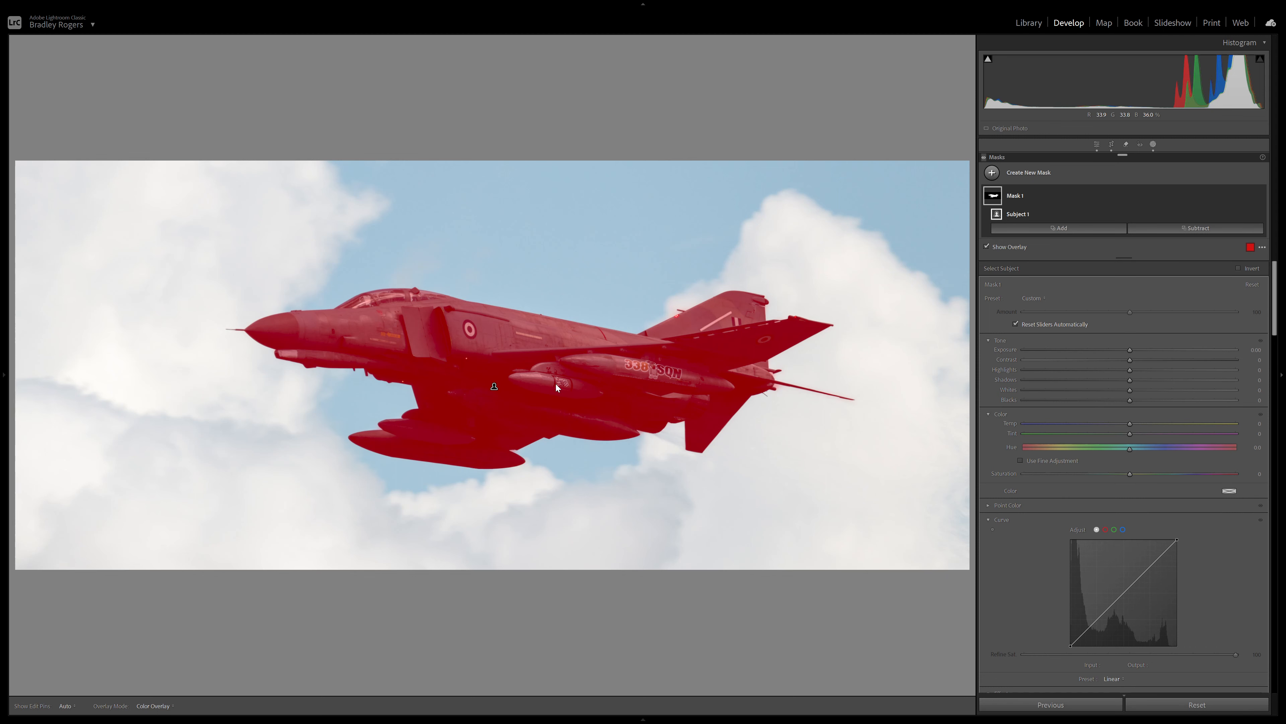
click(405, 387)
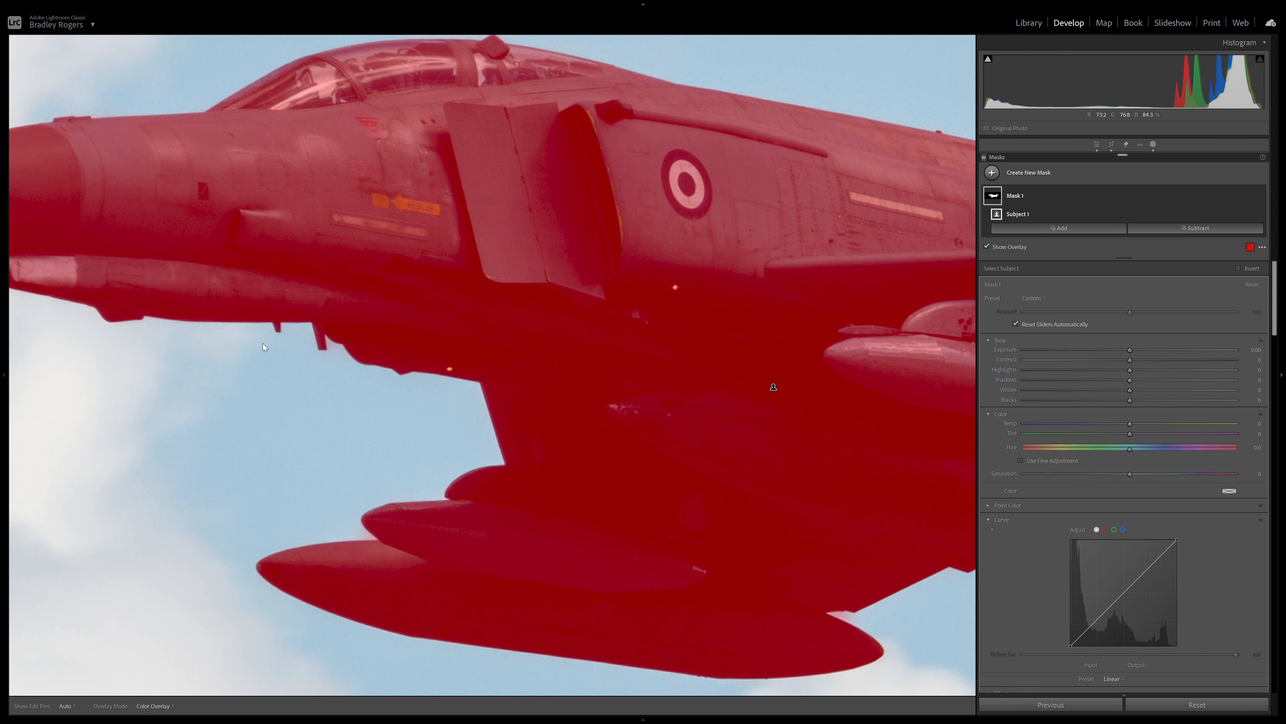
drag(556, 539, 32, 435)
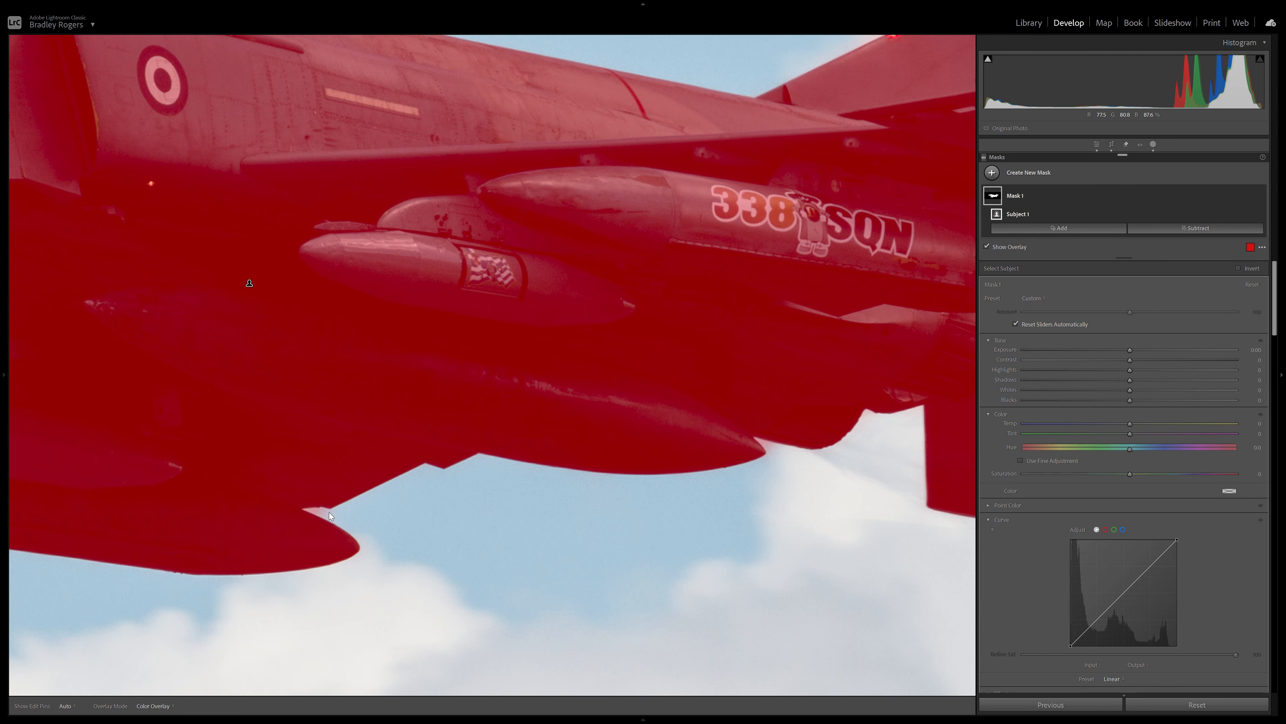
drag(719, 410, 485, 481)
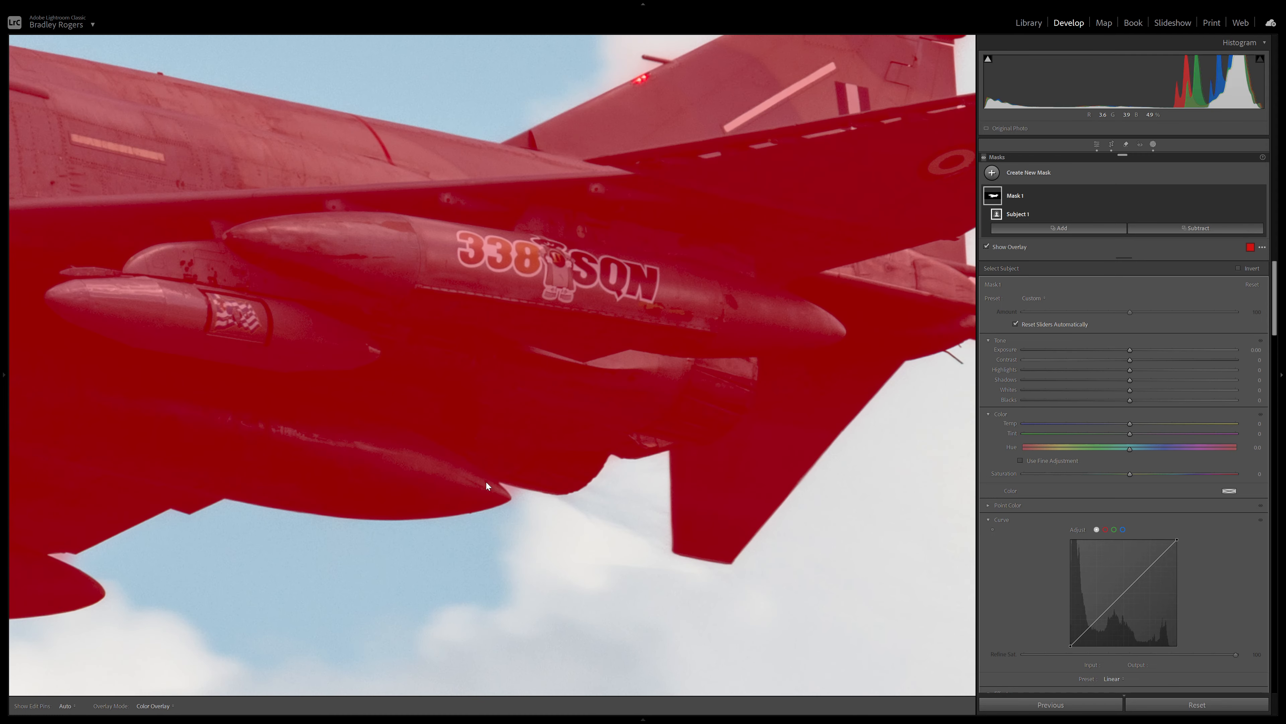
drag(620, 466, 403, 446)
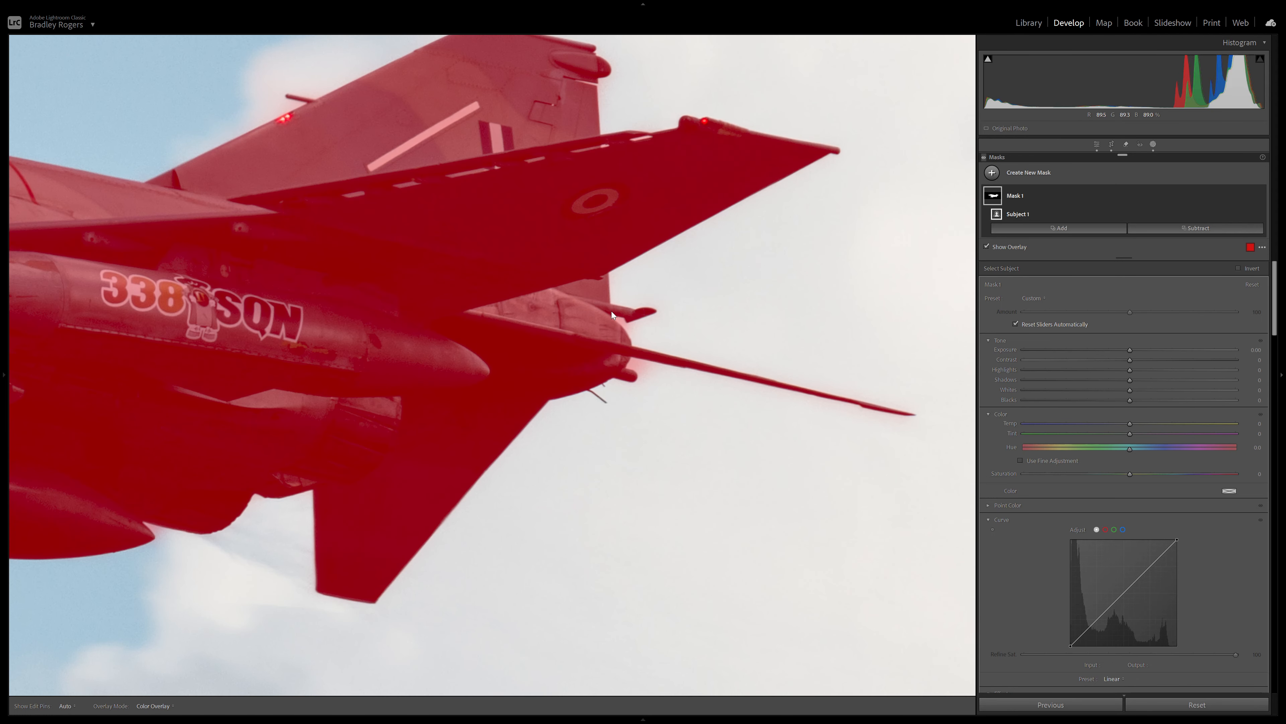
click(564, 301)
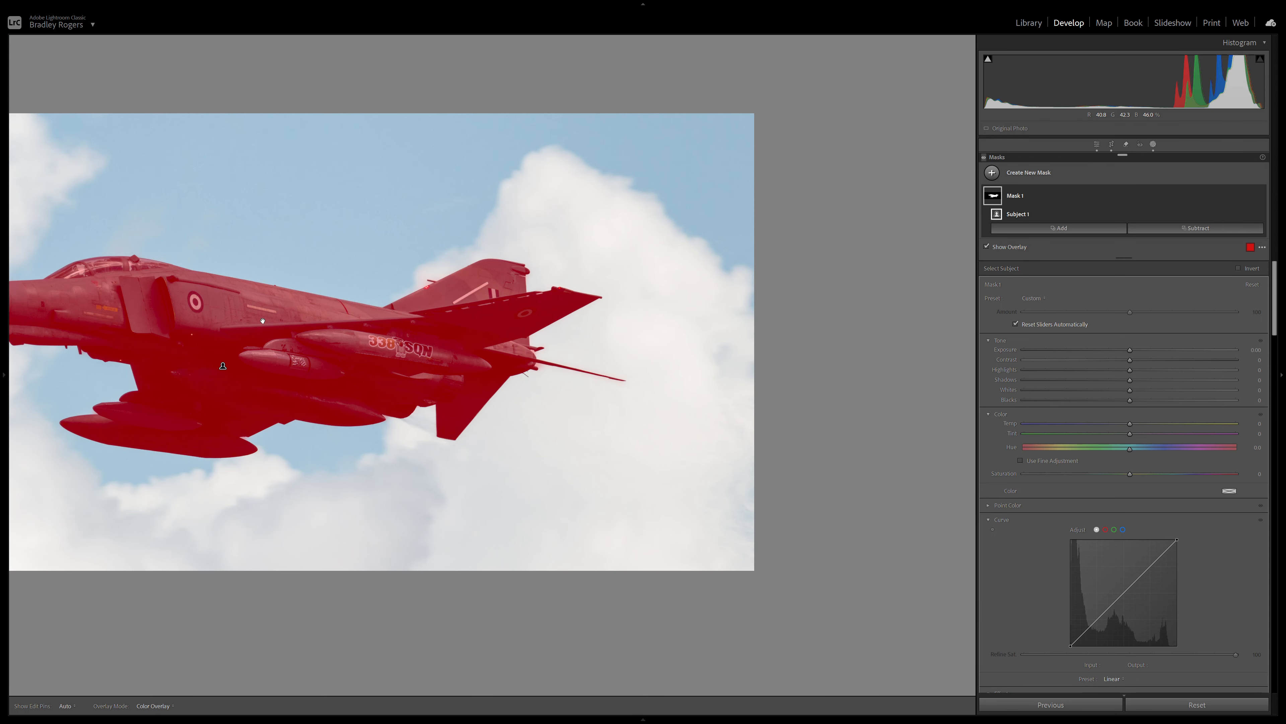
drag(263, 320, 628, 300)
key(ctrl+minus)
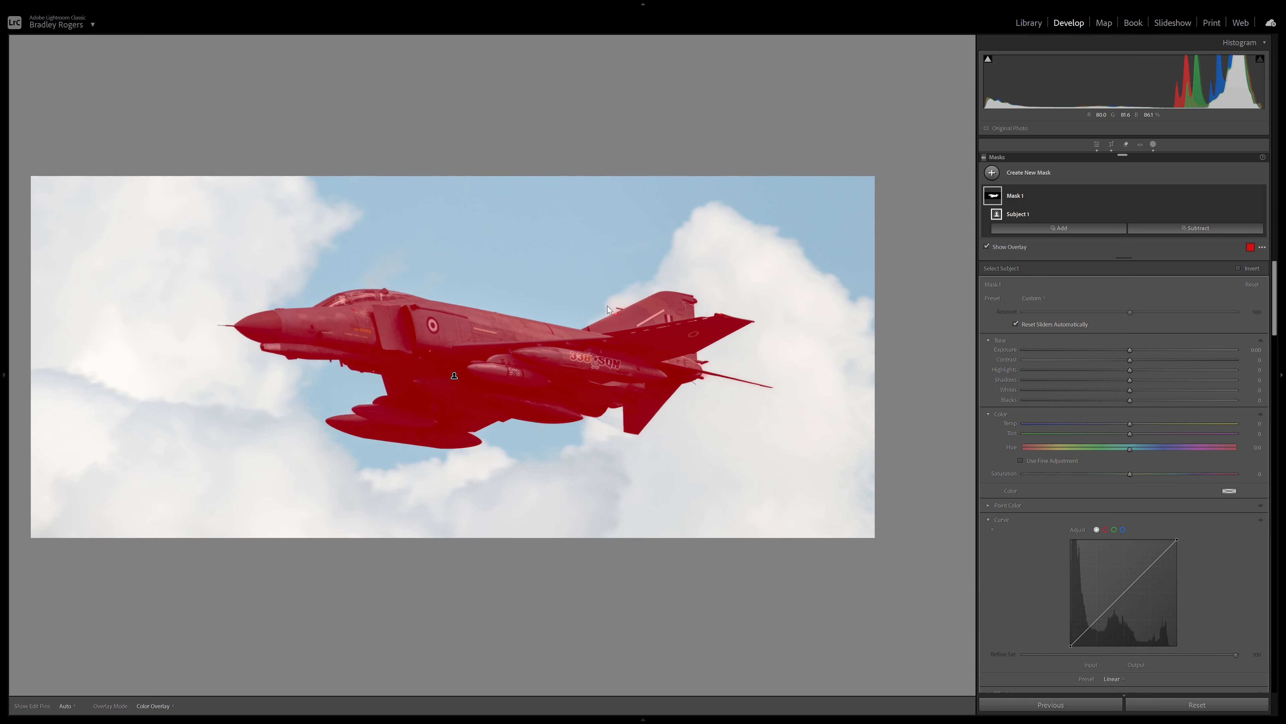
- Subtract the sky from the jet's subject mask and check the refined edges along the airframe
click(1183, 229)
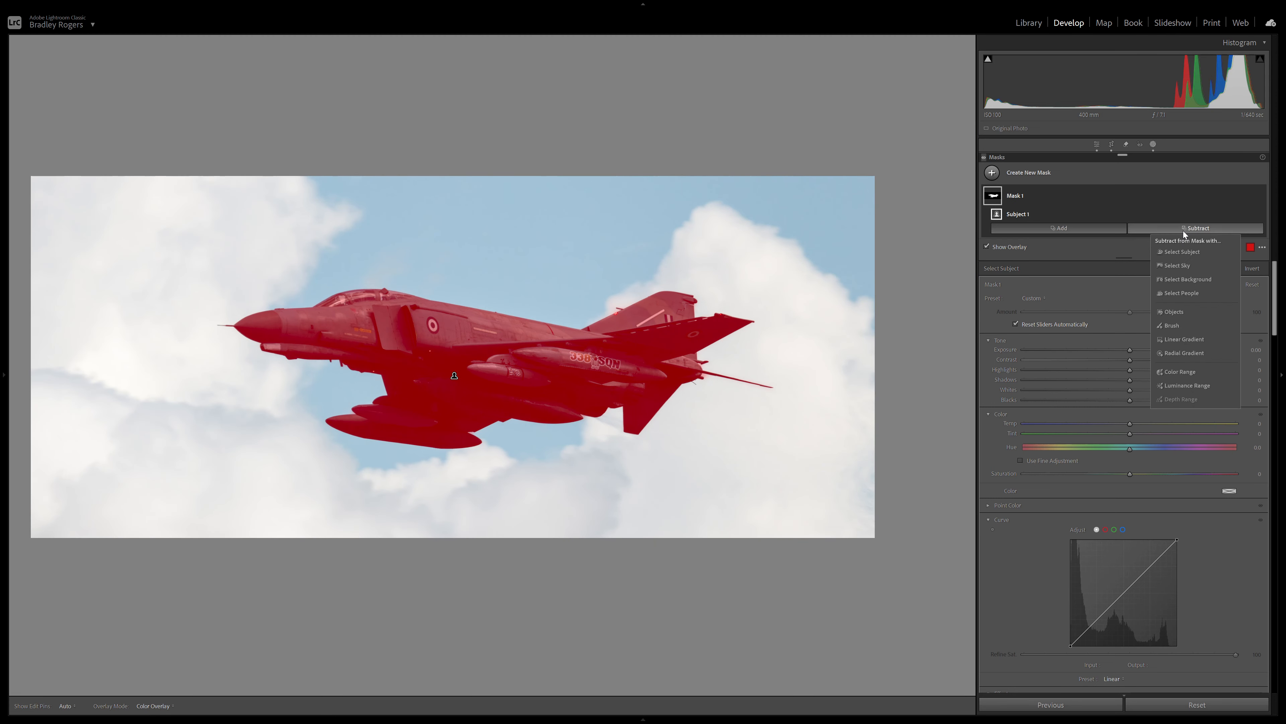
click(1185, 266)
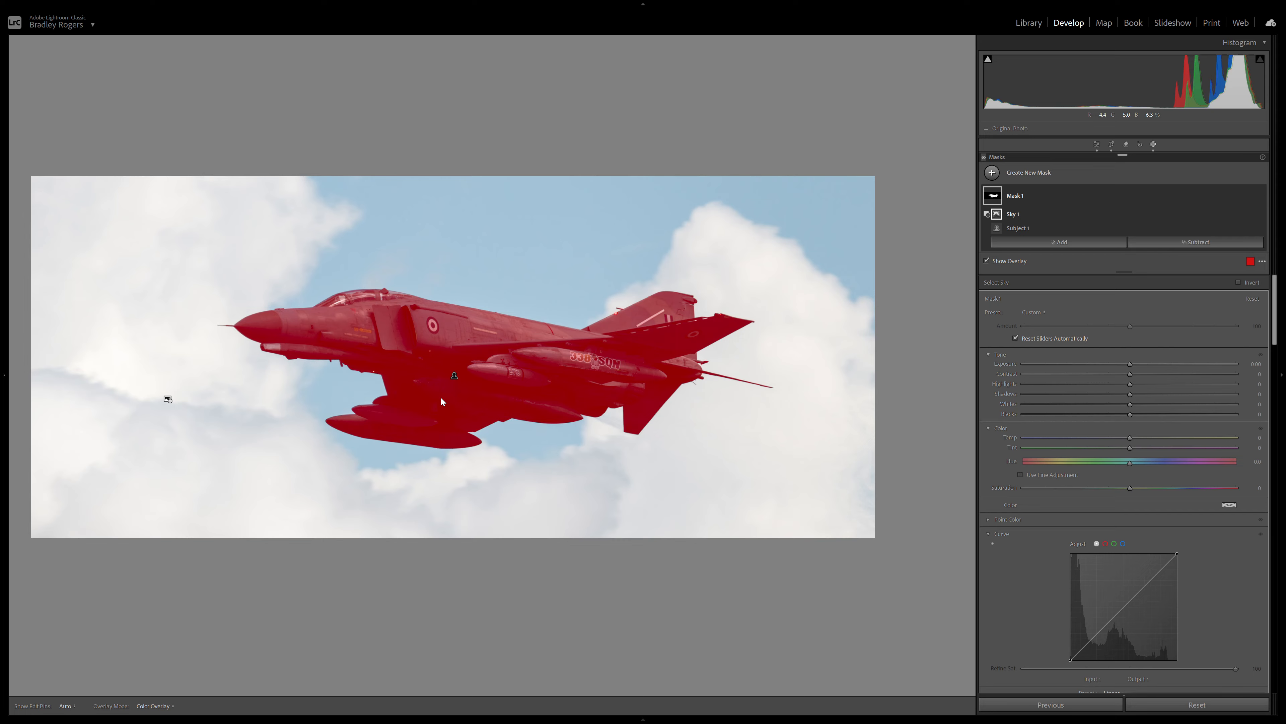
click(361, 415)
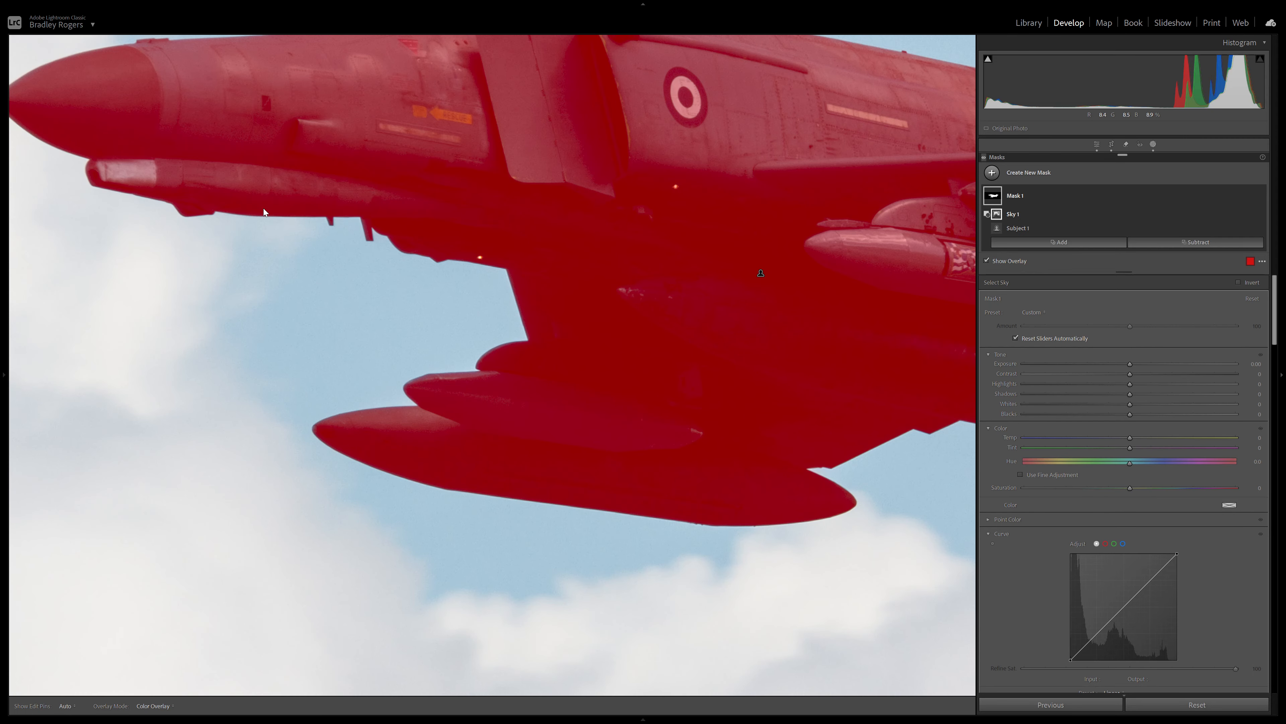
drag(870, 380, 871, 349)
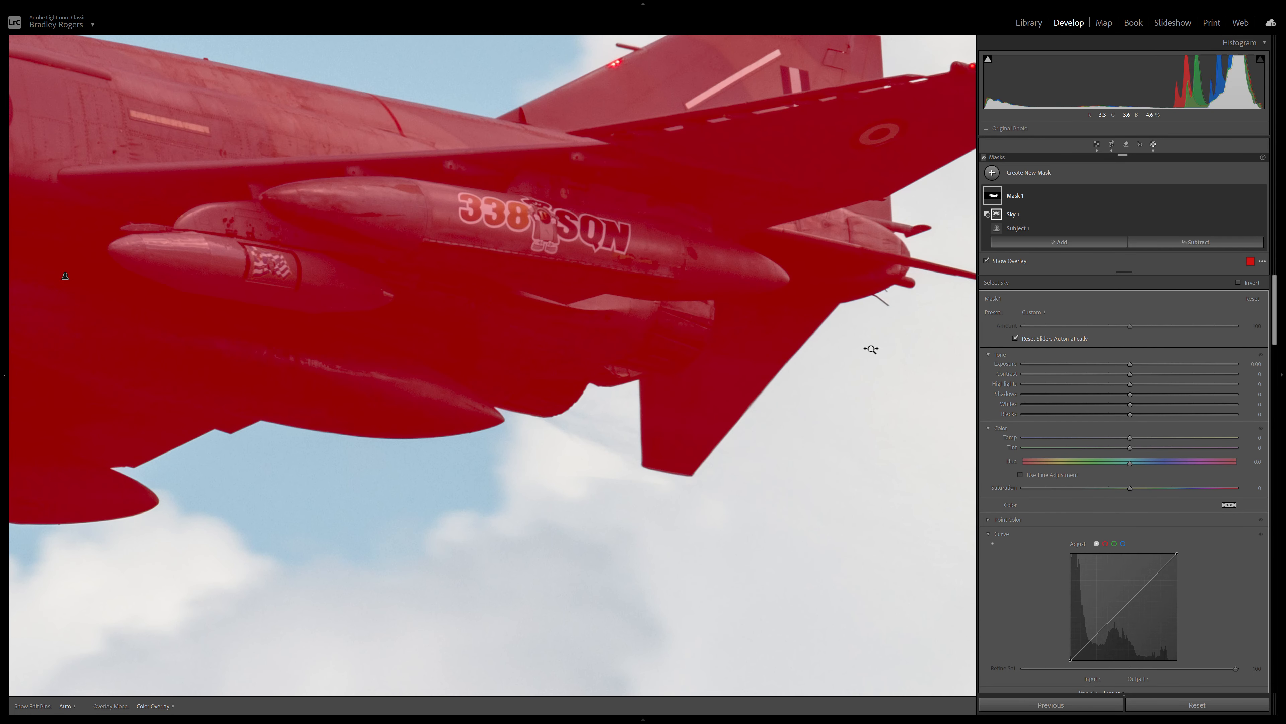
drag(585, 400, 557, 407)
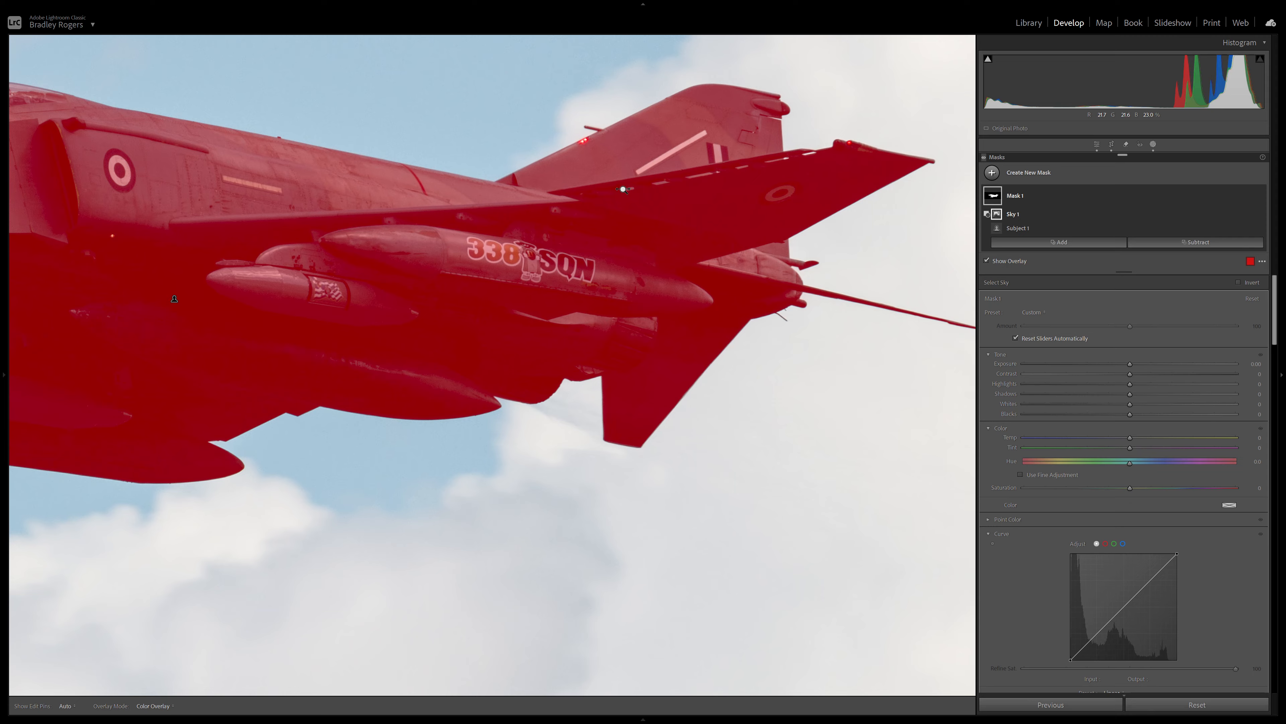
drag(623, 189, 579, 203)
drag(353, 270, 558, 322)
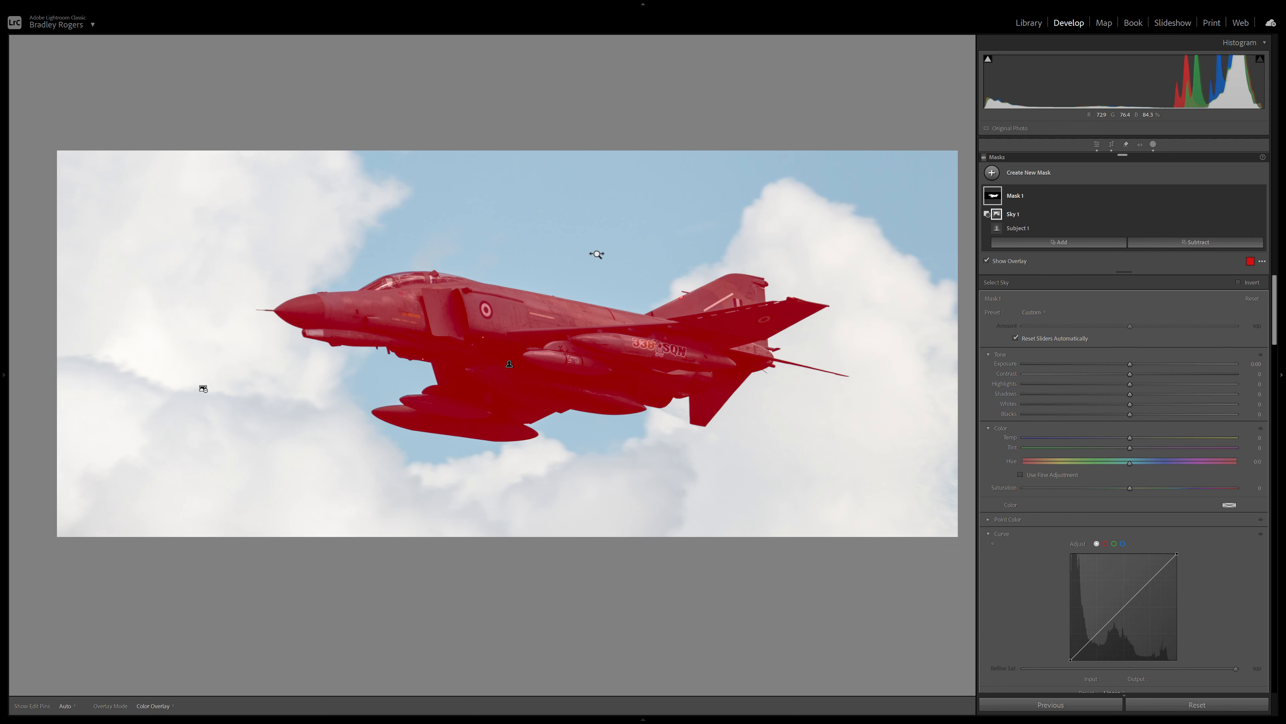
mouse_move(597, 253)
mouse_down()
mouse_move(623, 248)
mouse_move(584, 261)
mouse_move(598, 259)
mouse_up()
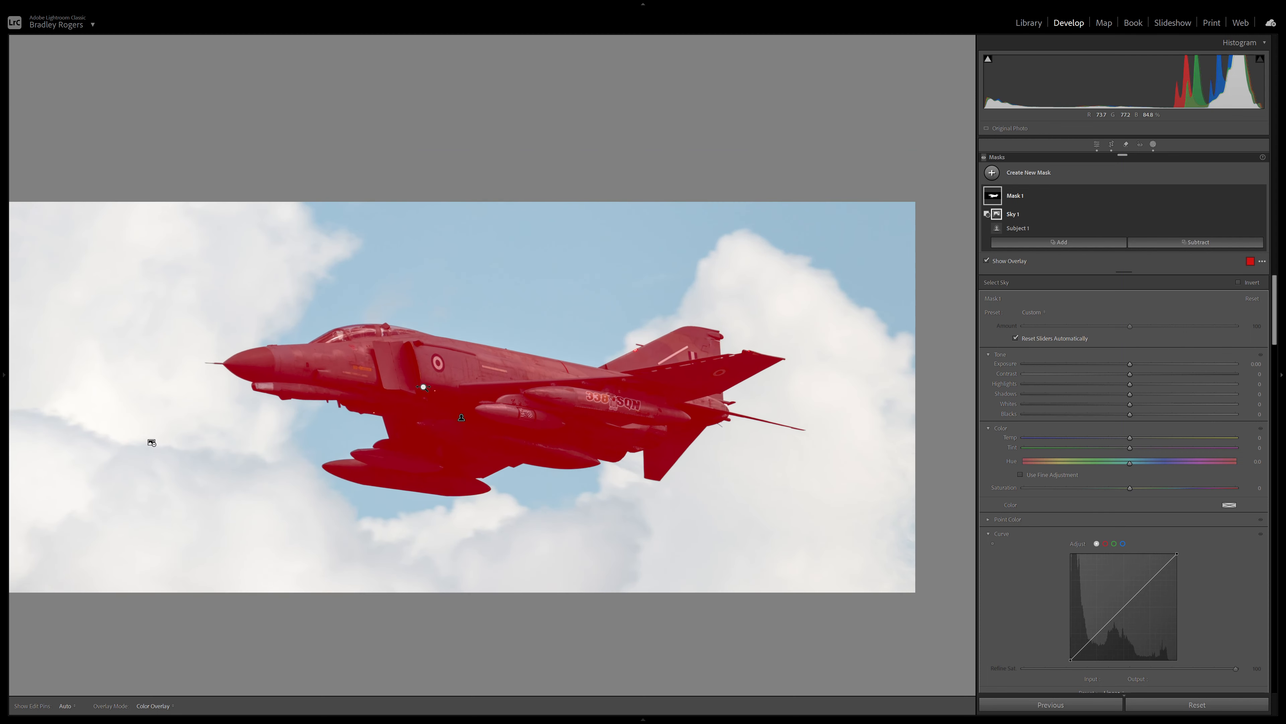
drag(423, 386, 416, 394)
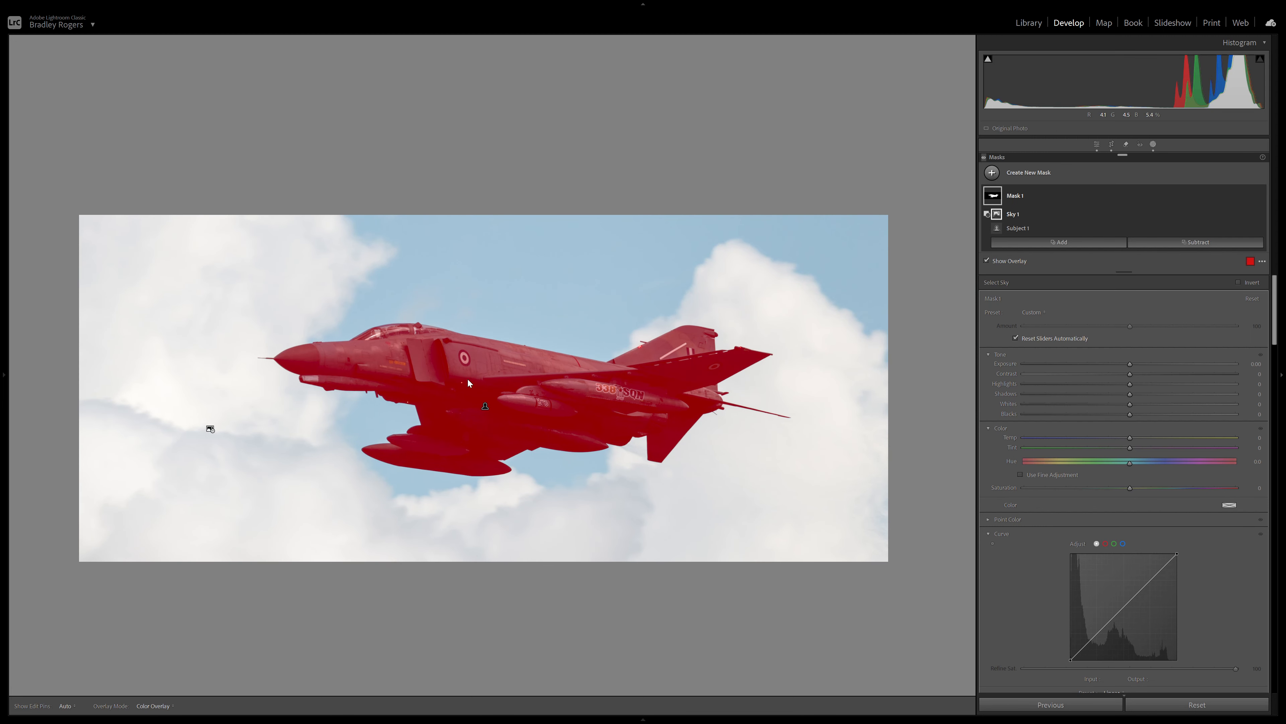
drag(482, 368, 503, 323)
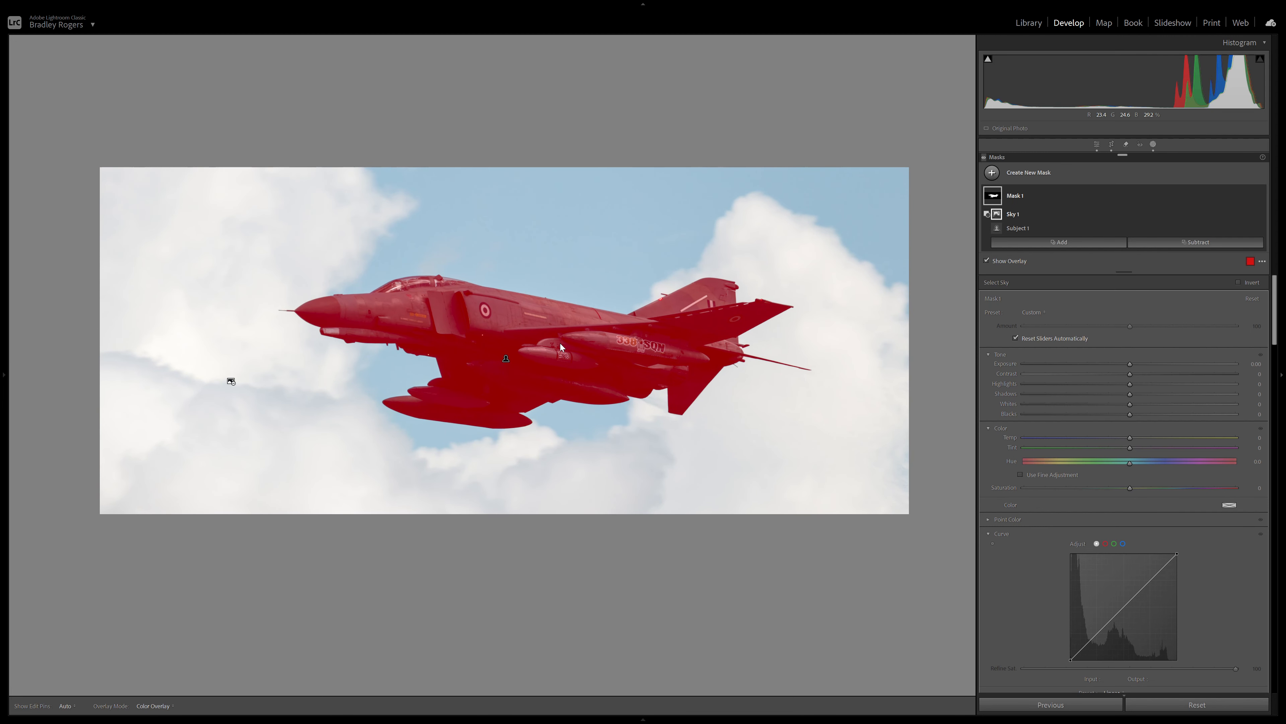
click(538, 323)
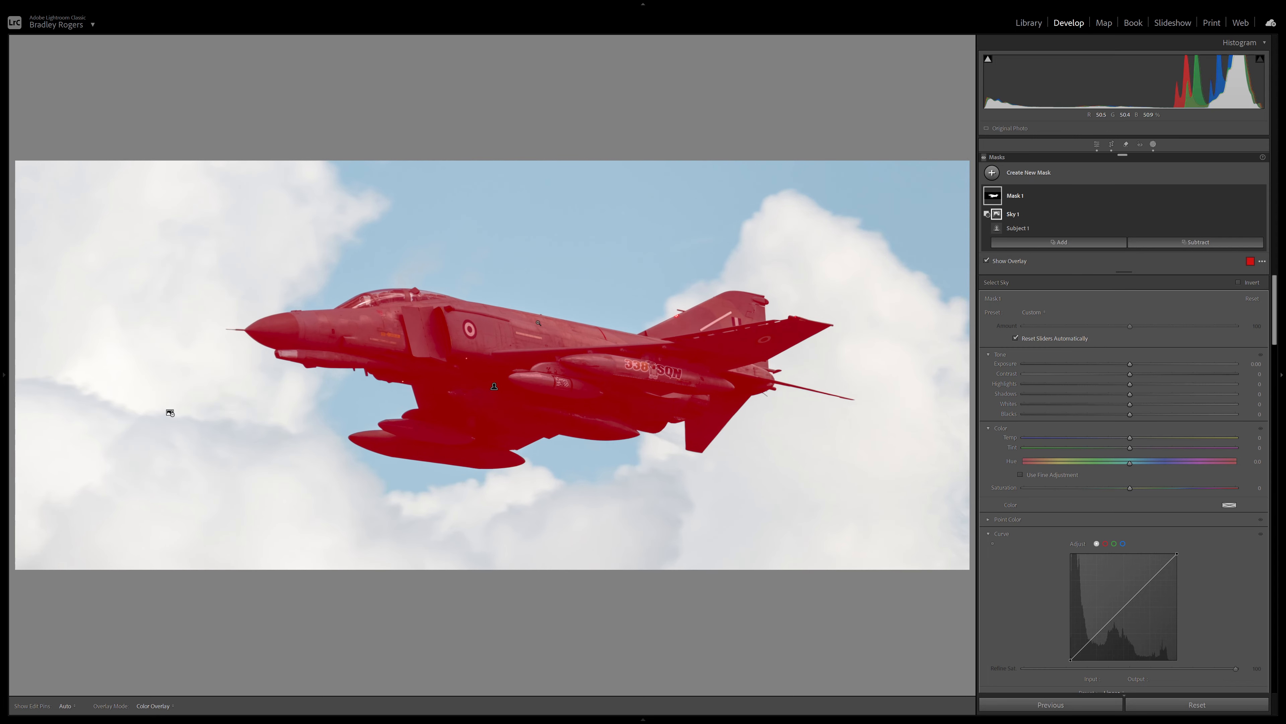
click(529, 363)
click(529, 363)
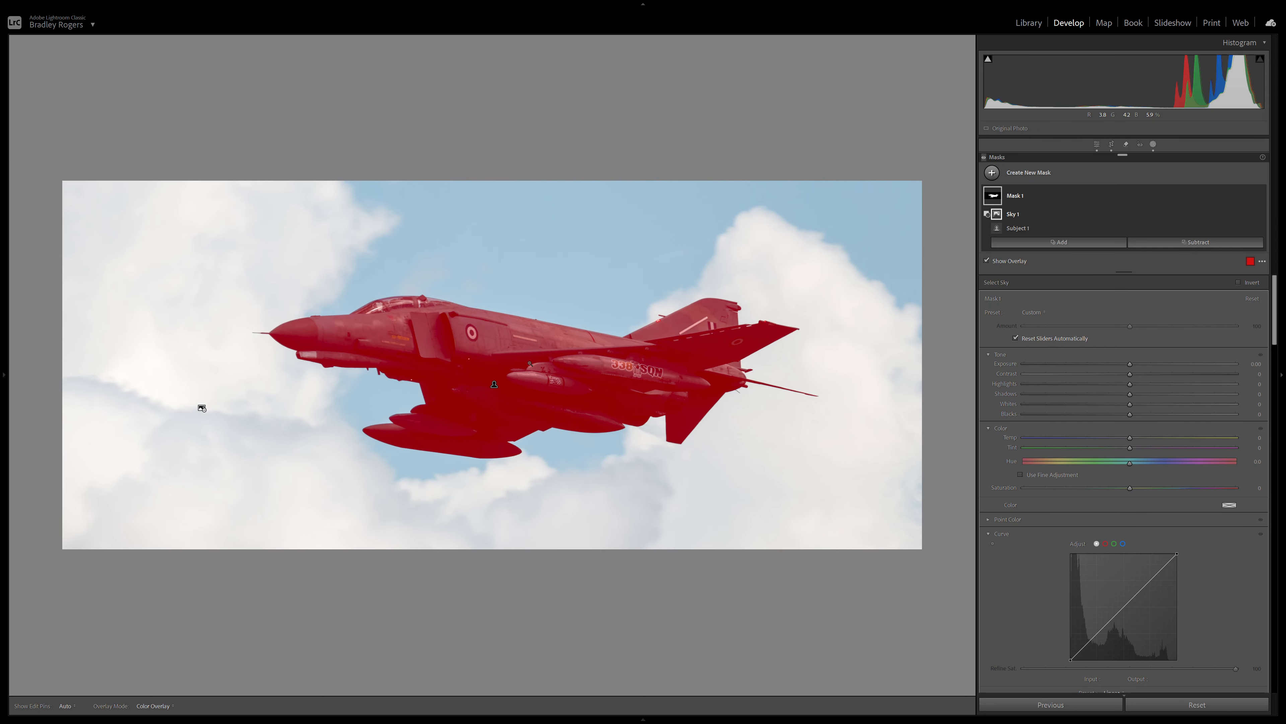
click(530, 363)
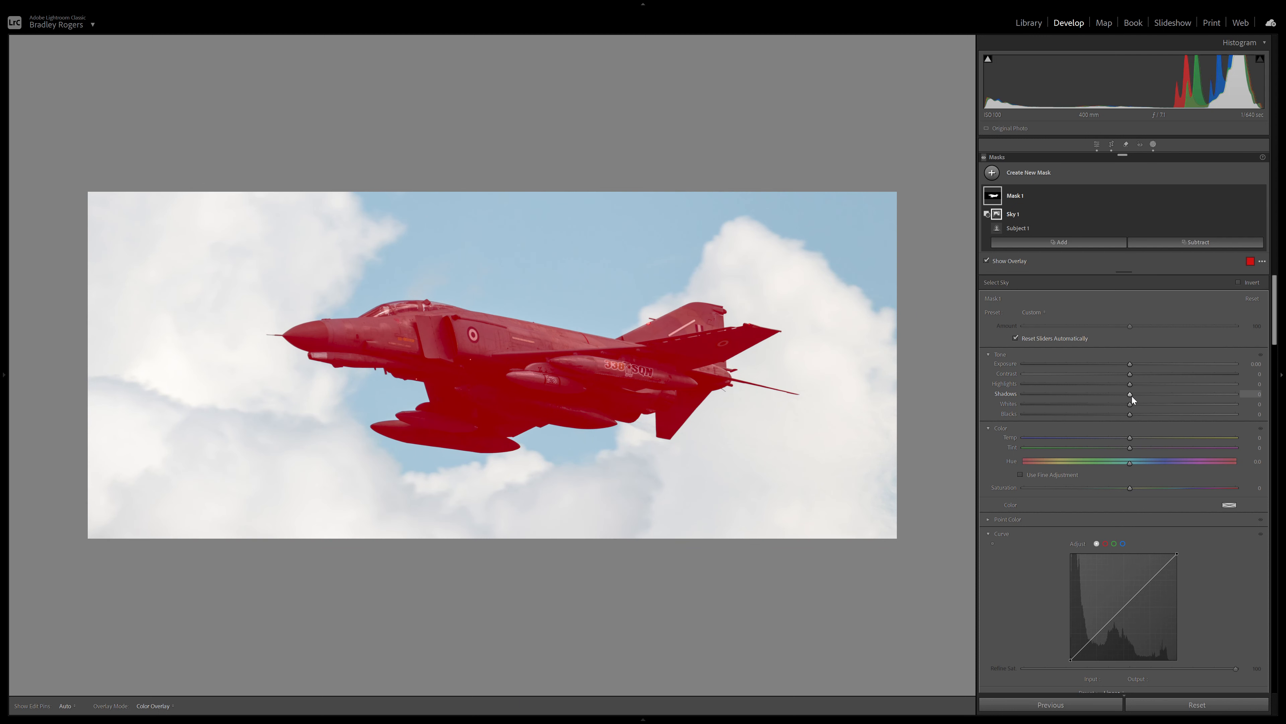
- Try a strong Shadows lift on the jet mask and settle on 22
drag(1132, 396, 1205, 394)
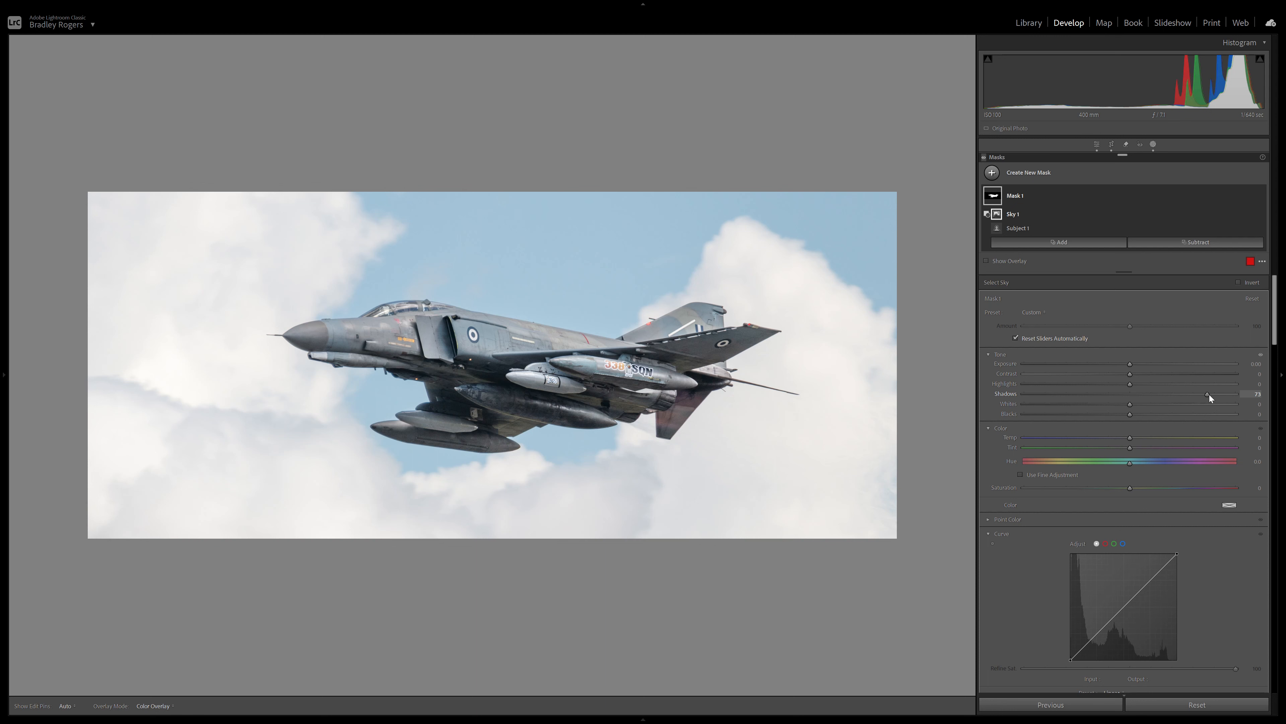
drag(1212, 394, 1153, 396)
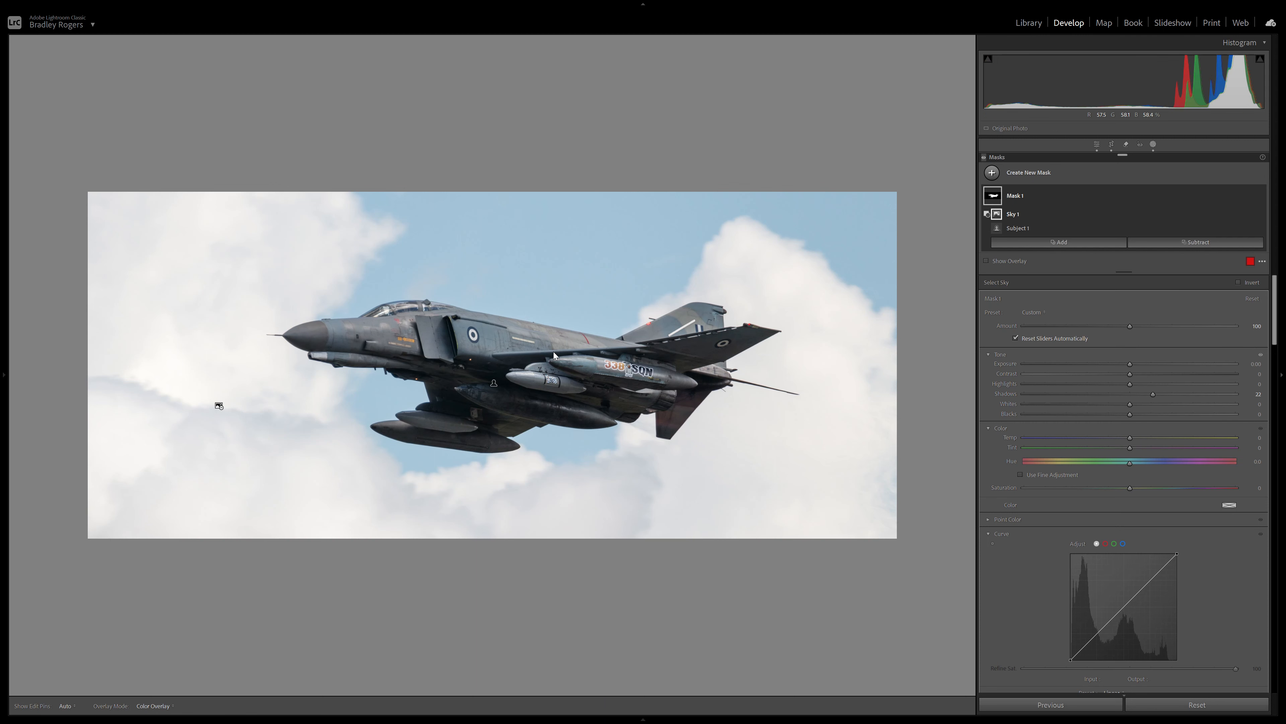
drag(522, 378, 550, 374)
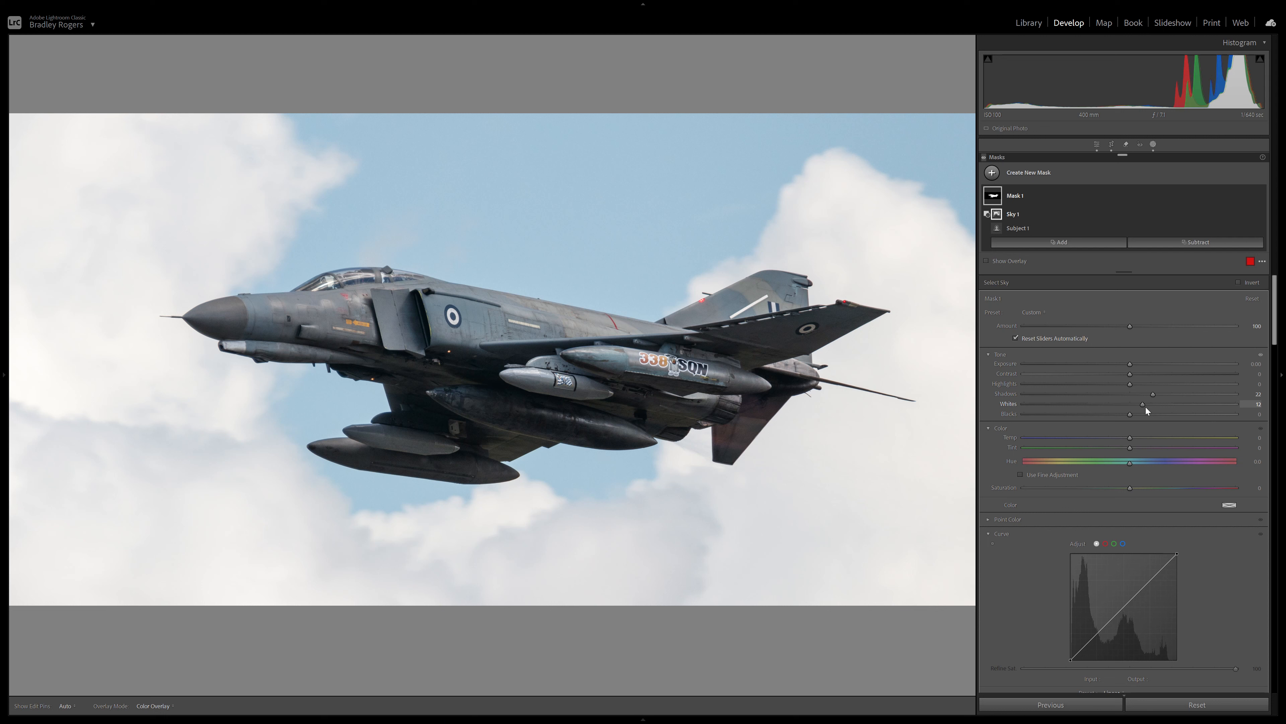
- Set the jet mask's Whites to 30 and check the effect on the fuselage up close
drag(1146, 408, 1168, 407)
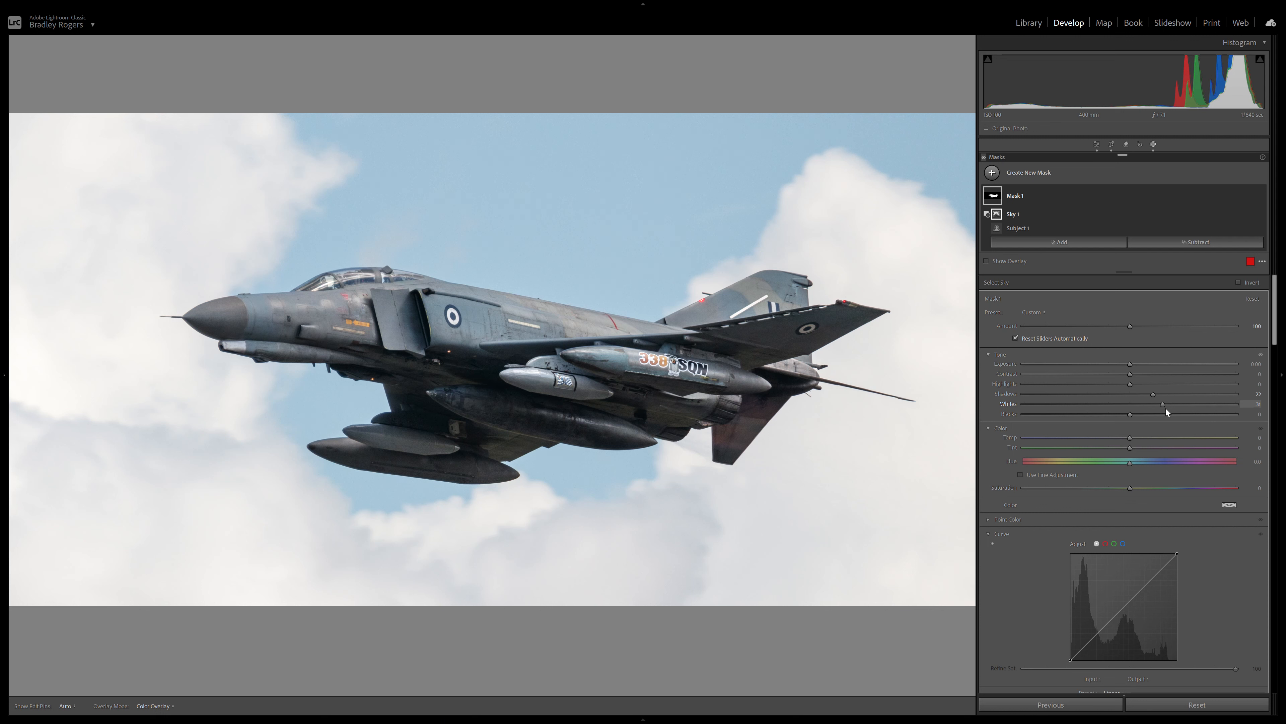
drag(1173, 407, 1190, 407)
drag(1165, 408, 1164, 407)
click(452, 390)
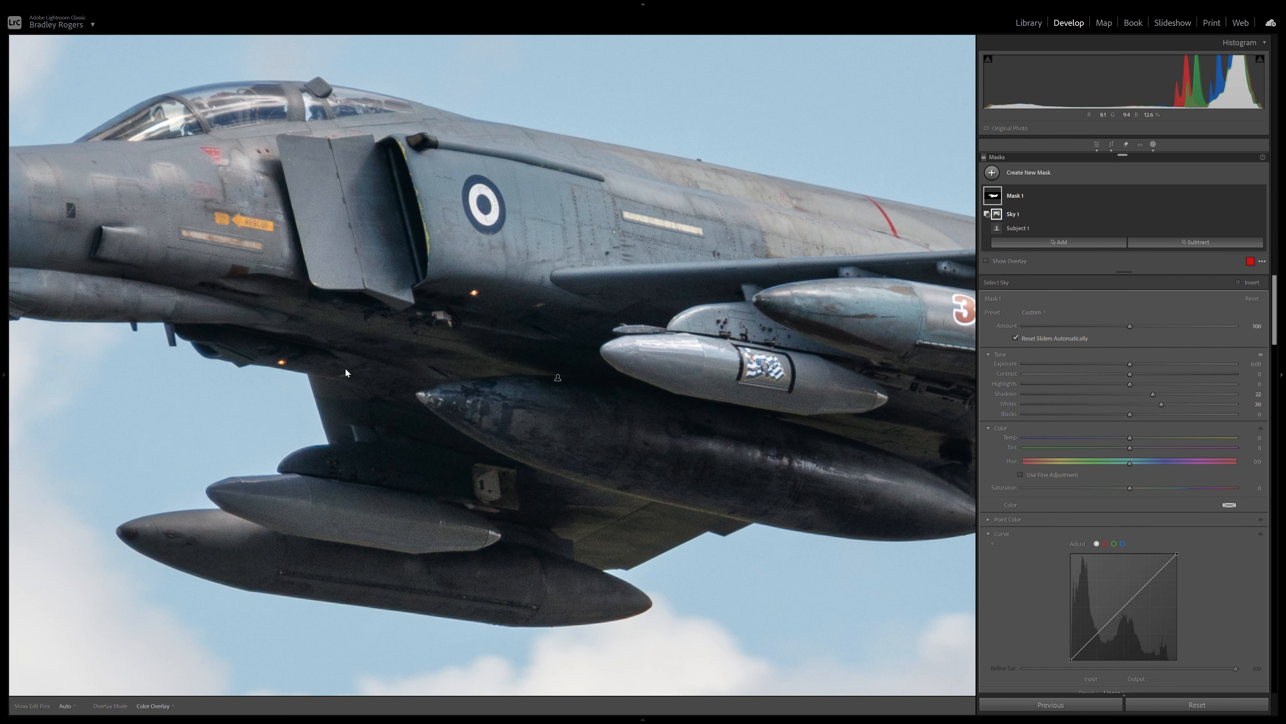
drag(747, 376, 639, 397)
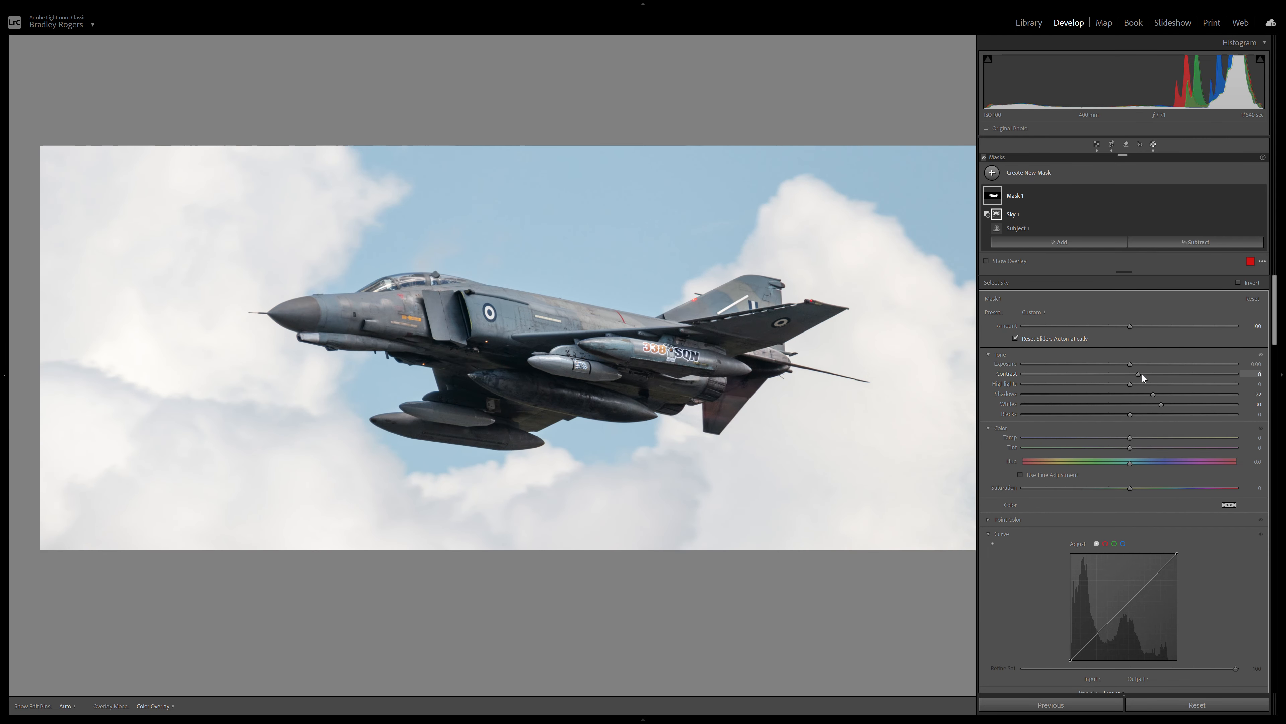
- Return the jet mask's Contrast to 0 and set its Exposure to 0.10
drag(1143, 375, 1137, 374)
click(1251, 363)
key(Up)
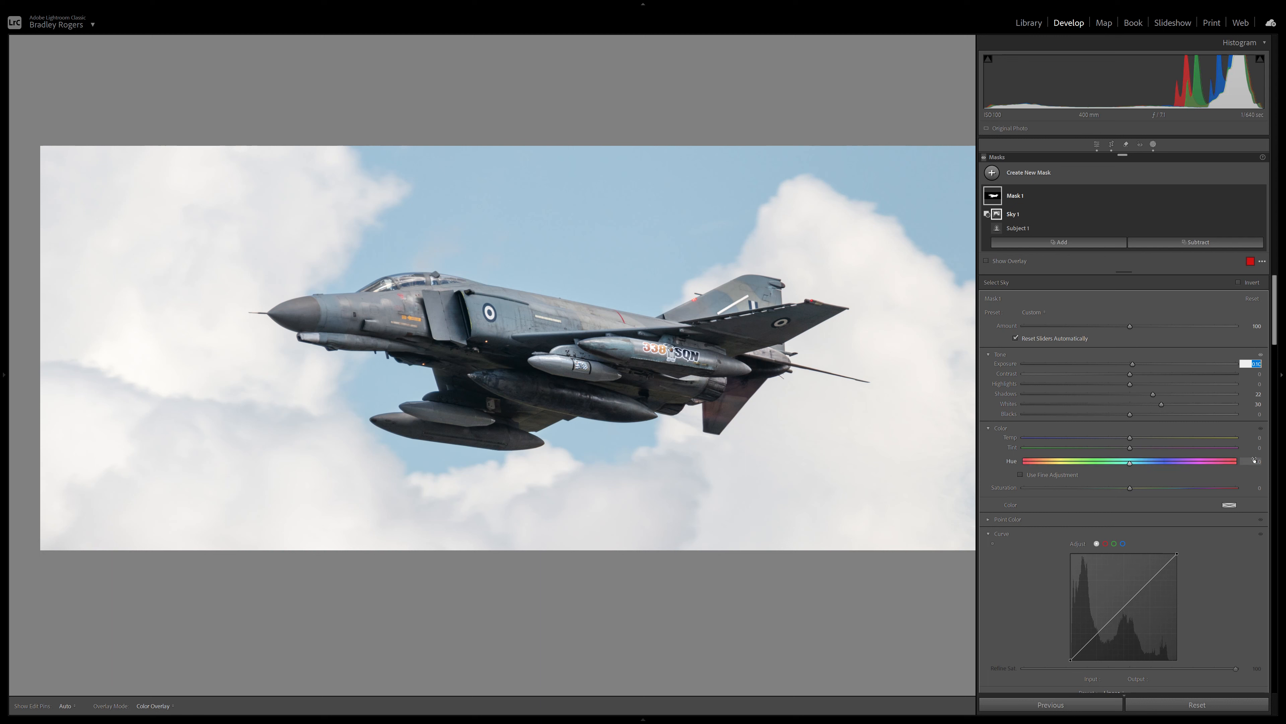
- Warm the jet mask by setting its Temp to 5 and check the tone on the underside and tail
click(1251, 437)
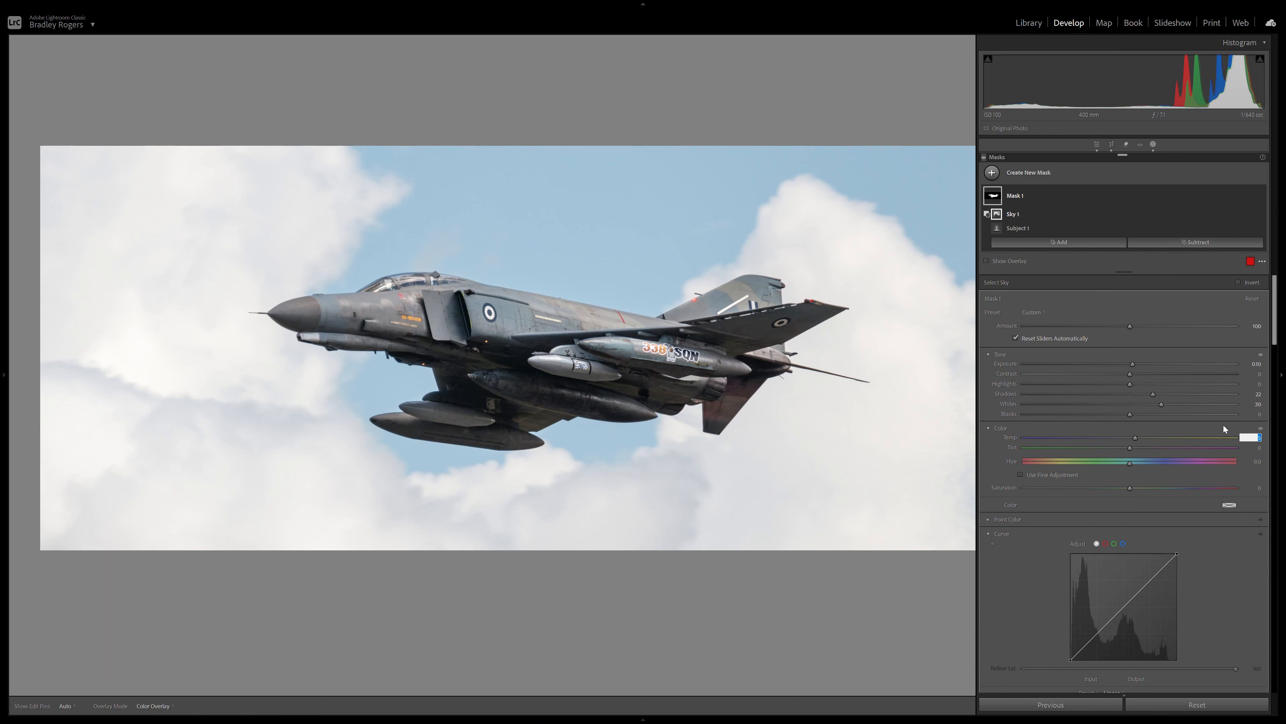
click(778, 400)
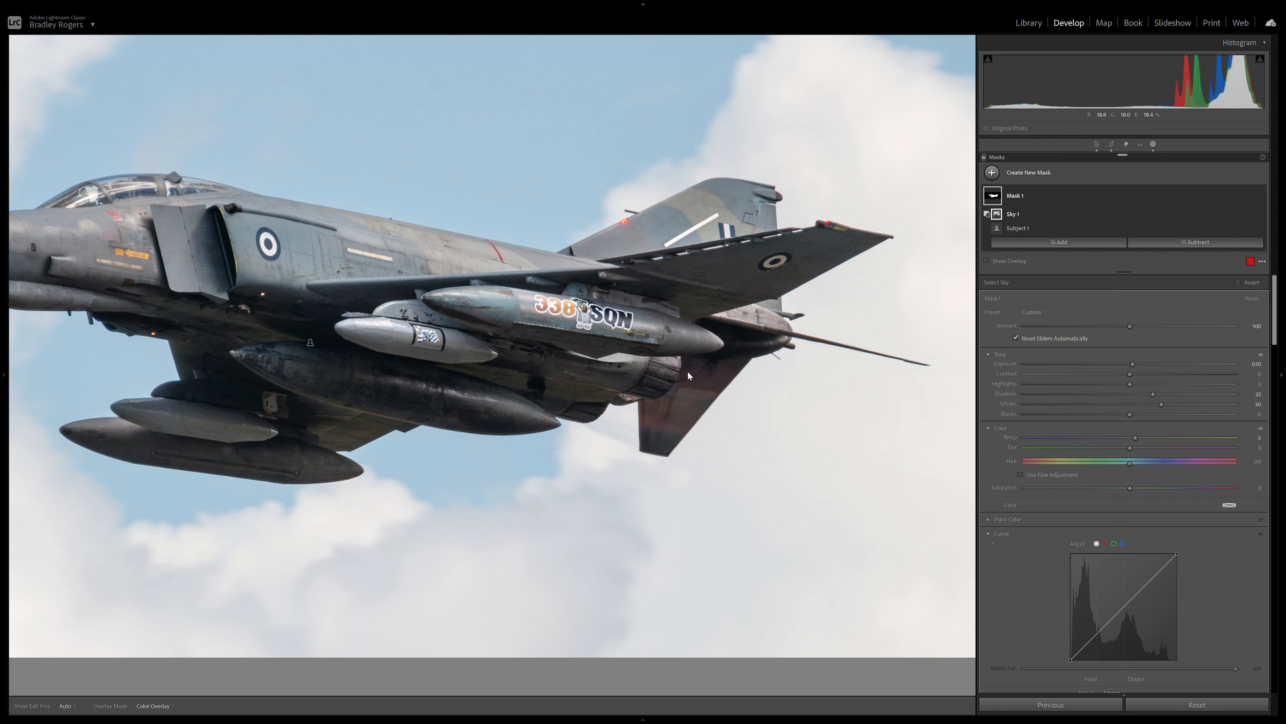
click(487, 386)
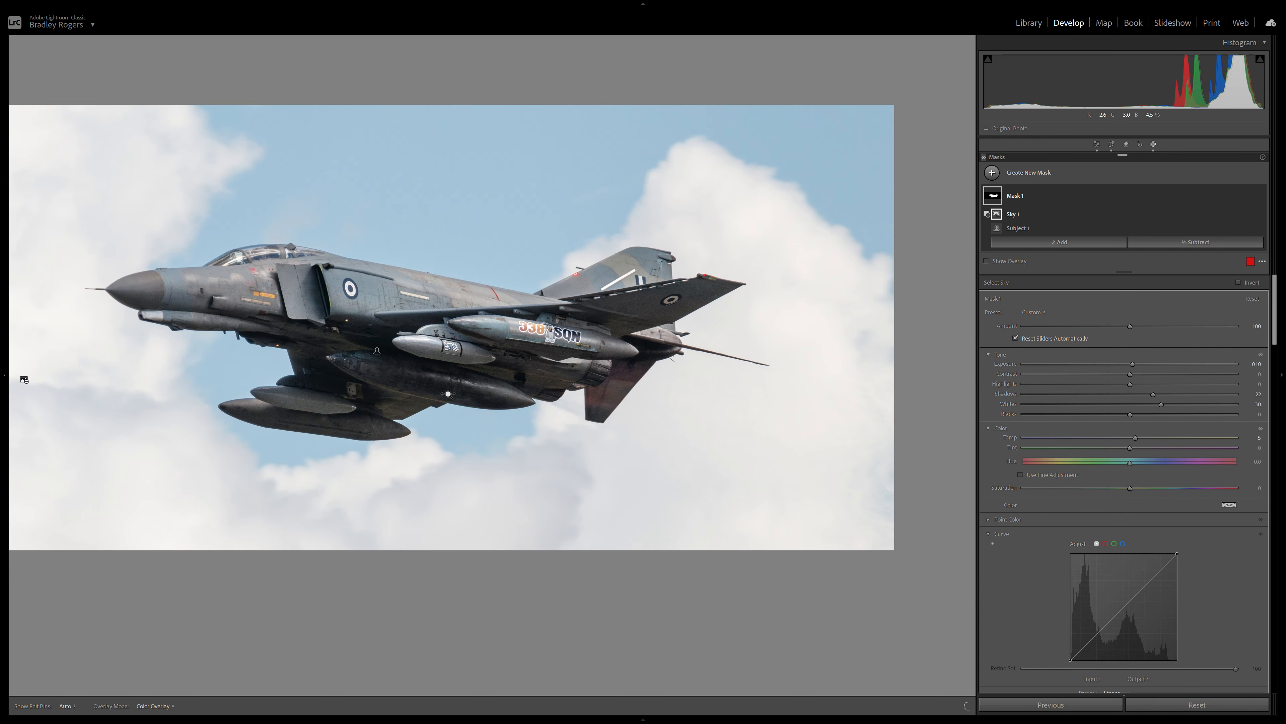
drag(449, 353, 585, 364)
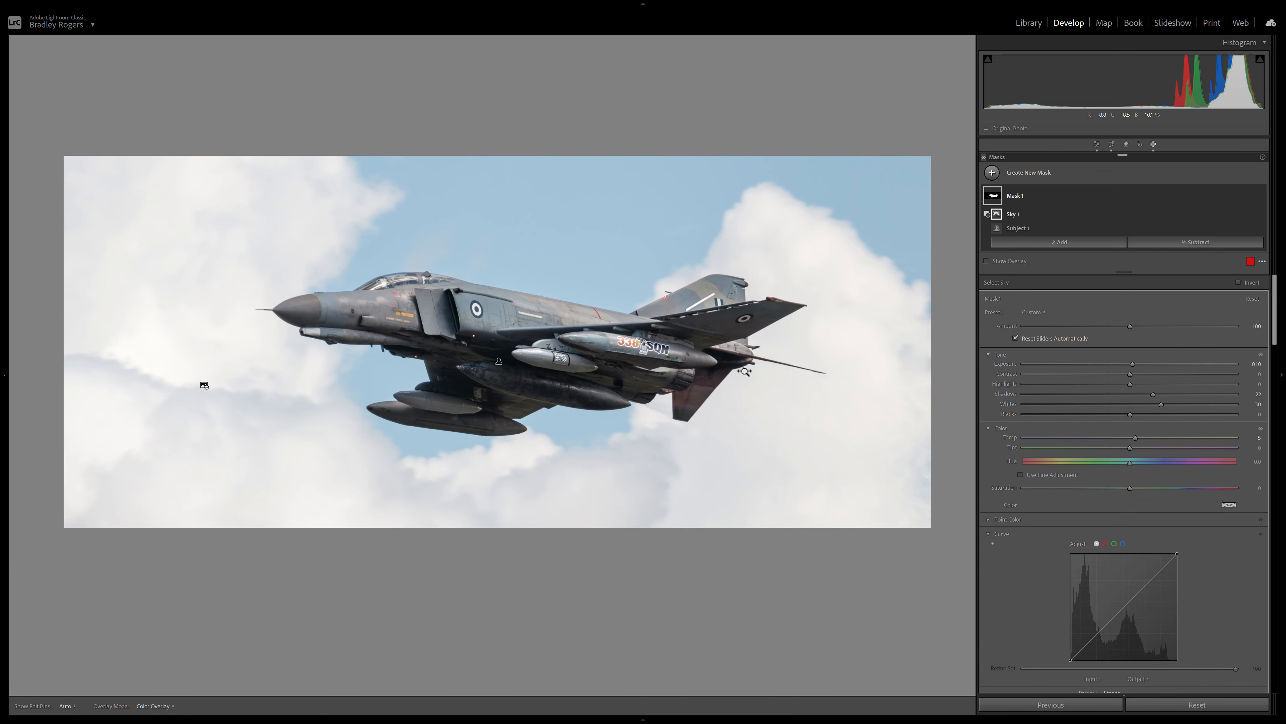
- Set the jet mask's Texture to 10 with a slight Clarity increase and check the fuselage detail up close
scroll(1200, 426, down, 5)
drag(1130, 485, 1133, 484)
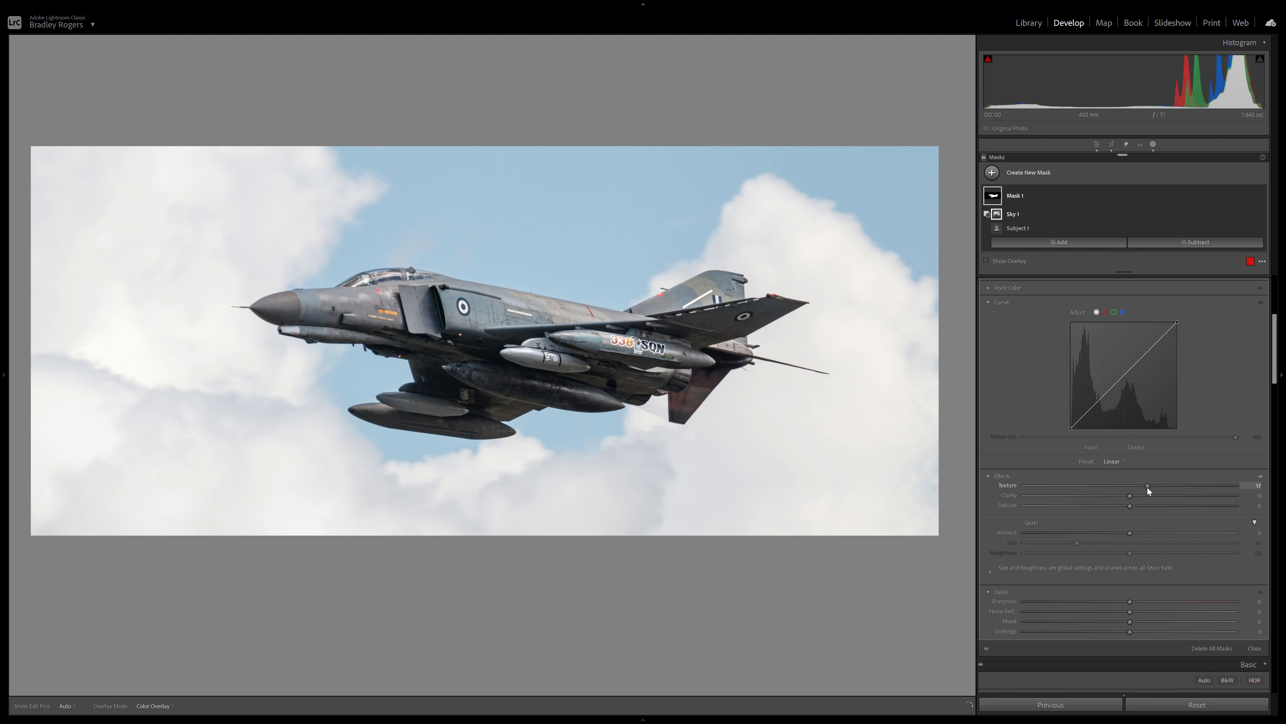
drag(1139, 491, 1144, 489)
click(517, 325)
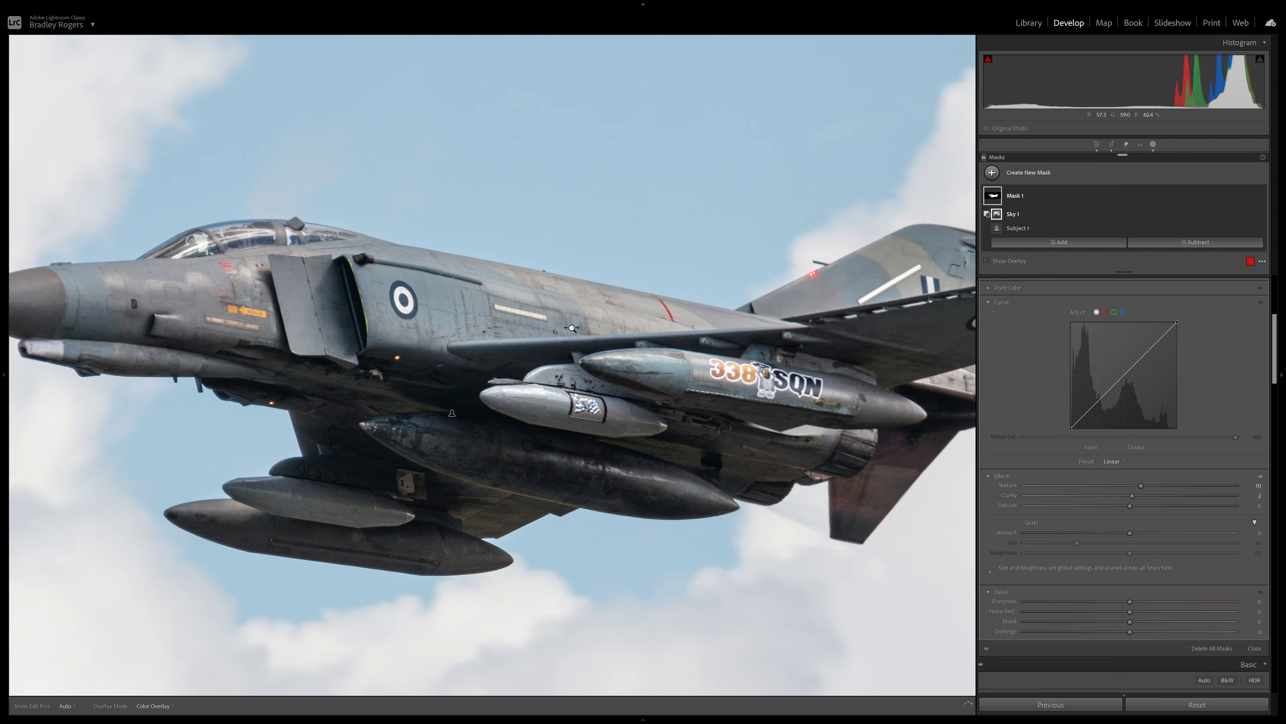
click(572, 328)
click(393, 348)
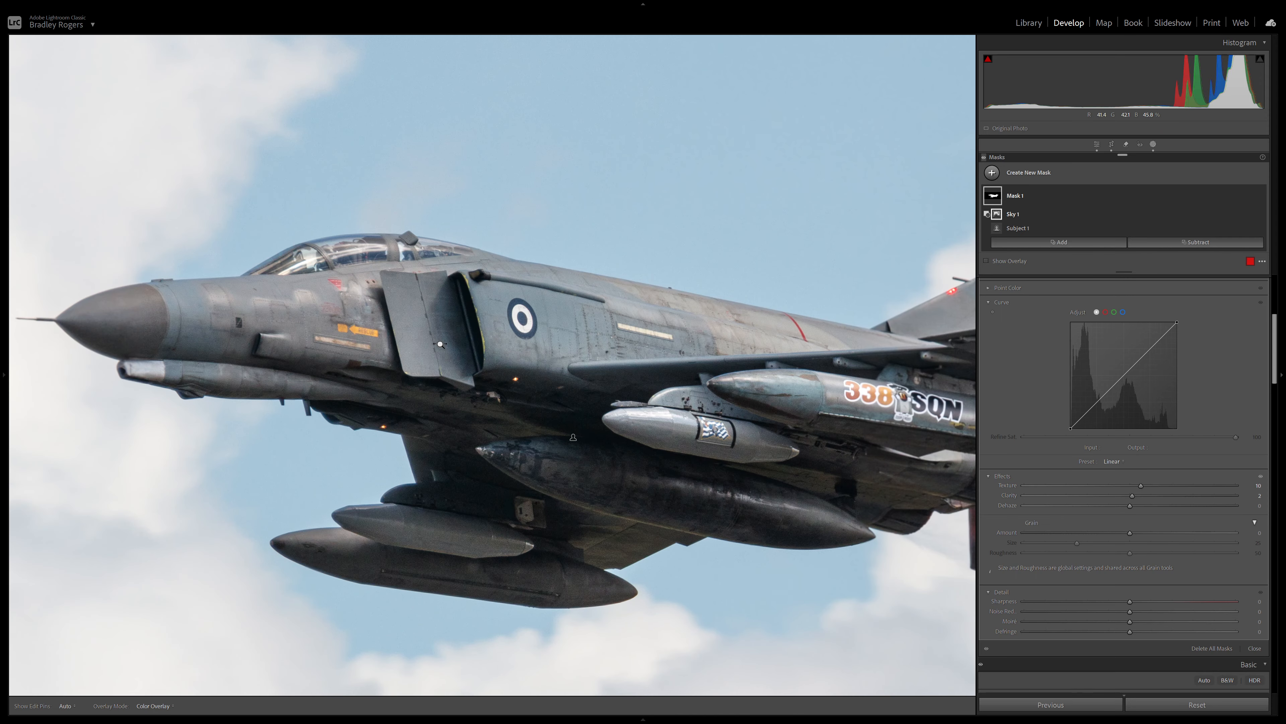
- Reduce the jet mask's Texture to 8, set its Sharpness to 5, and review the whole aircraft
drag(1144, 486, 1152, 486)
click(608, 416)
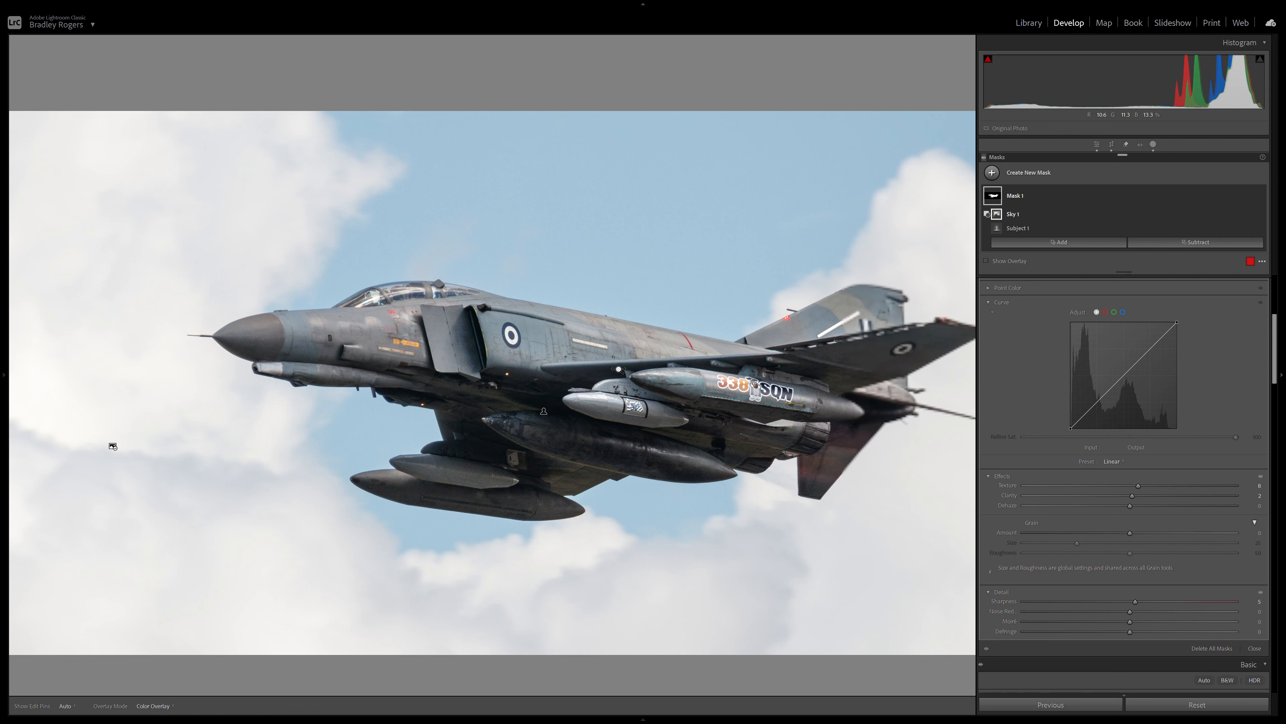
mouse_move(621, 371)
mouse_down()
mouse_move(552, 376)
mouse_move(623, 379)
mouse_up()
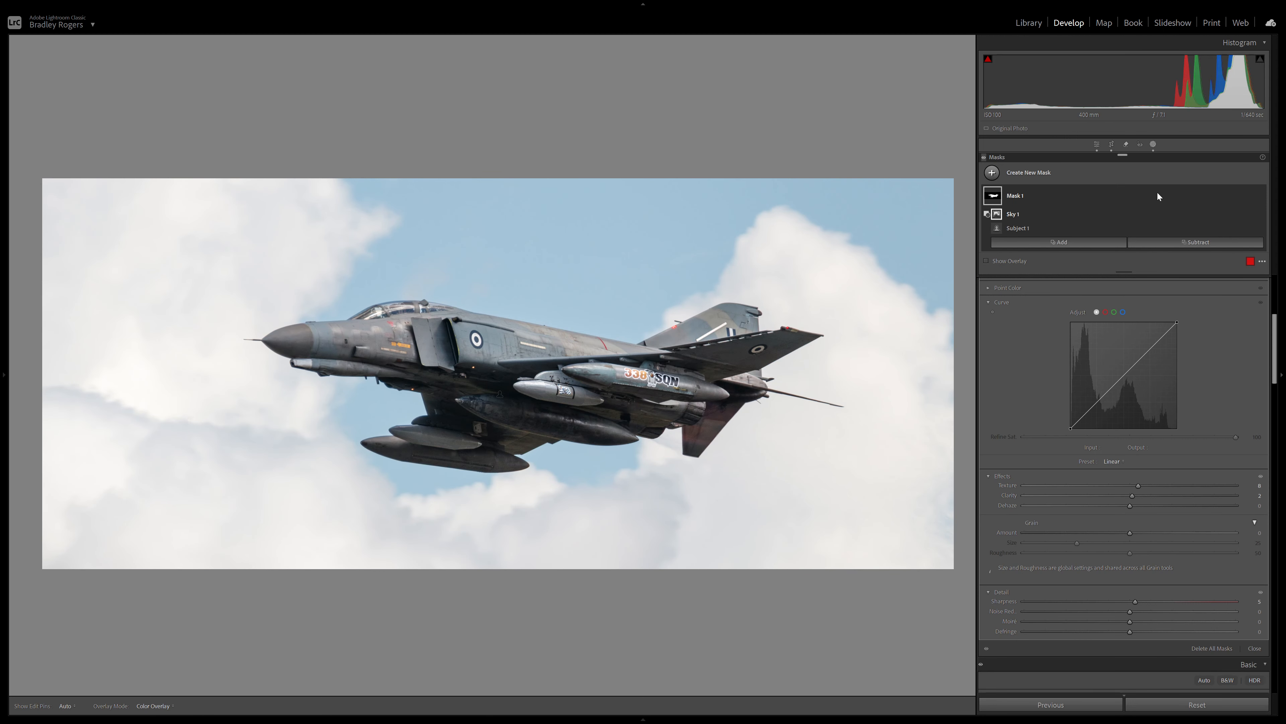
- Create a second mask that selects the sky and subtract the subject from it
click(1022, 173)
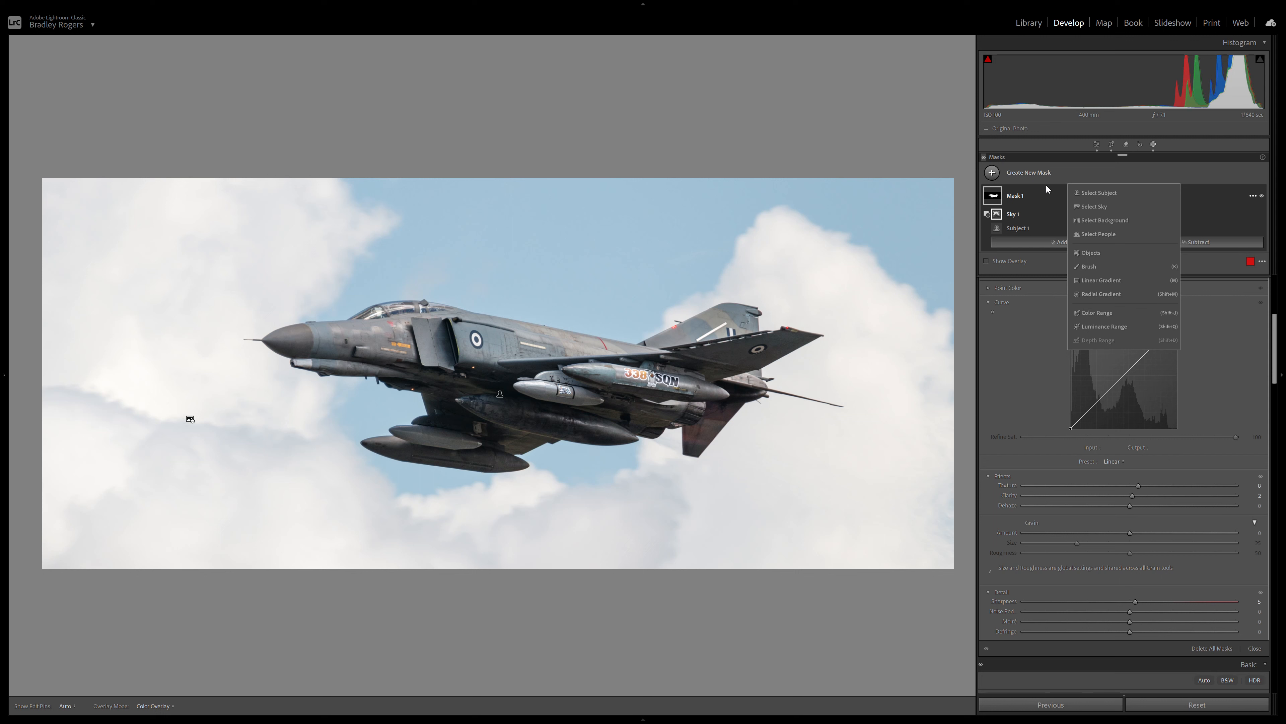
click(1103, 208)
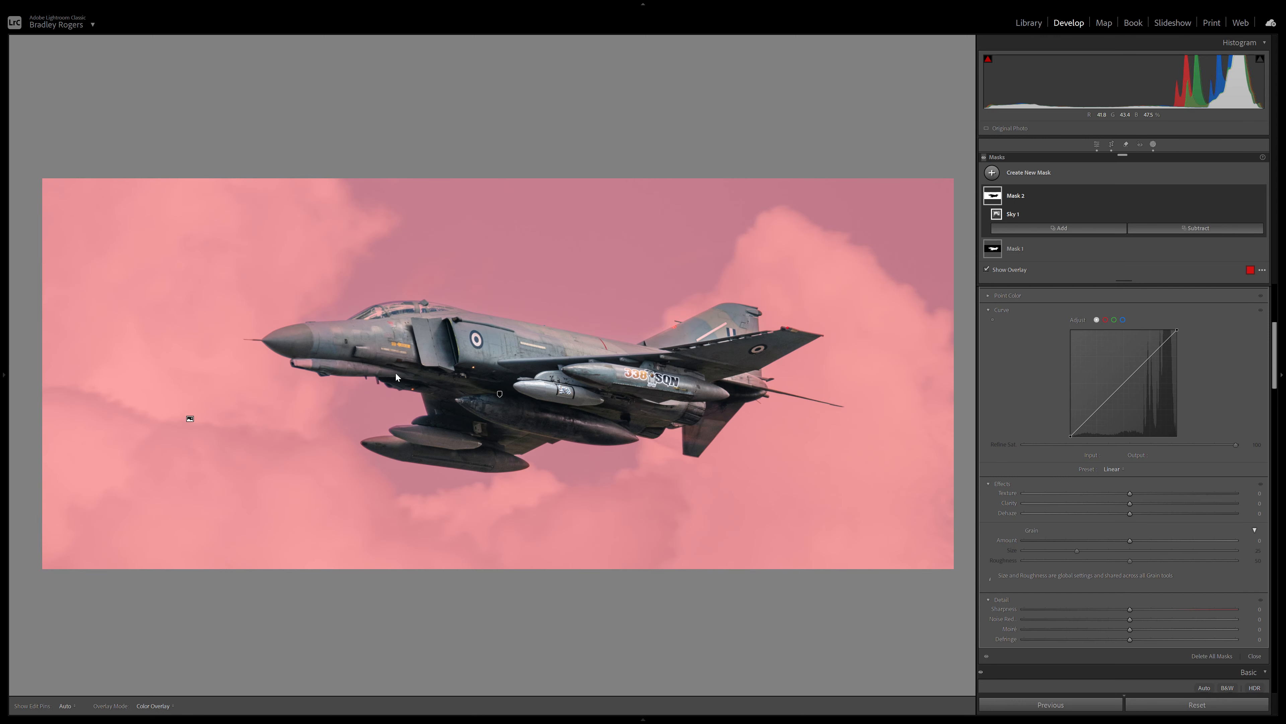
click(1206, 228)
click(1214, 254)
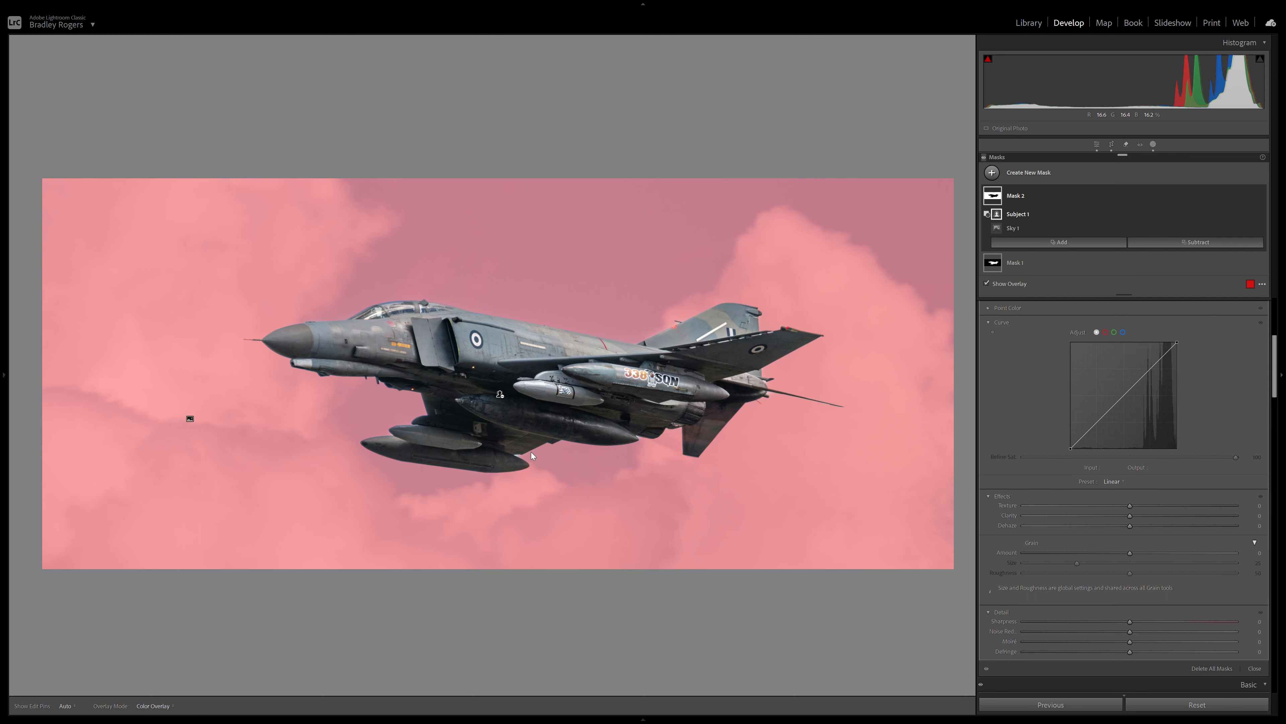
- Add an Auto Mask brush of size 5 to the sky mask and paint the gap between the outer tank's rear tip and the wing
click(521, 460)
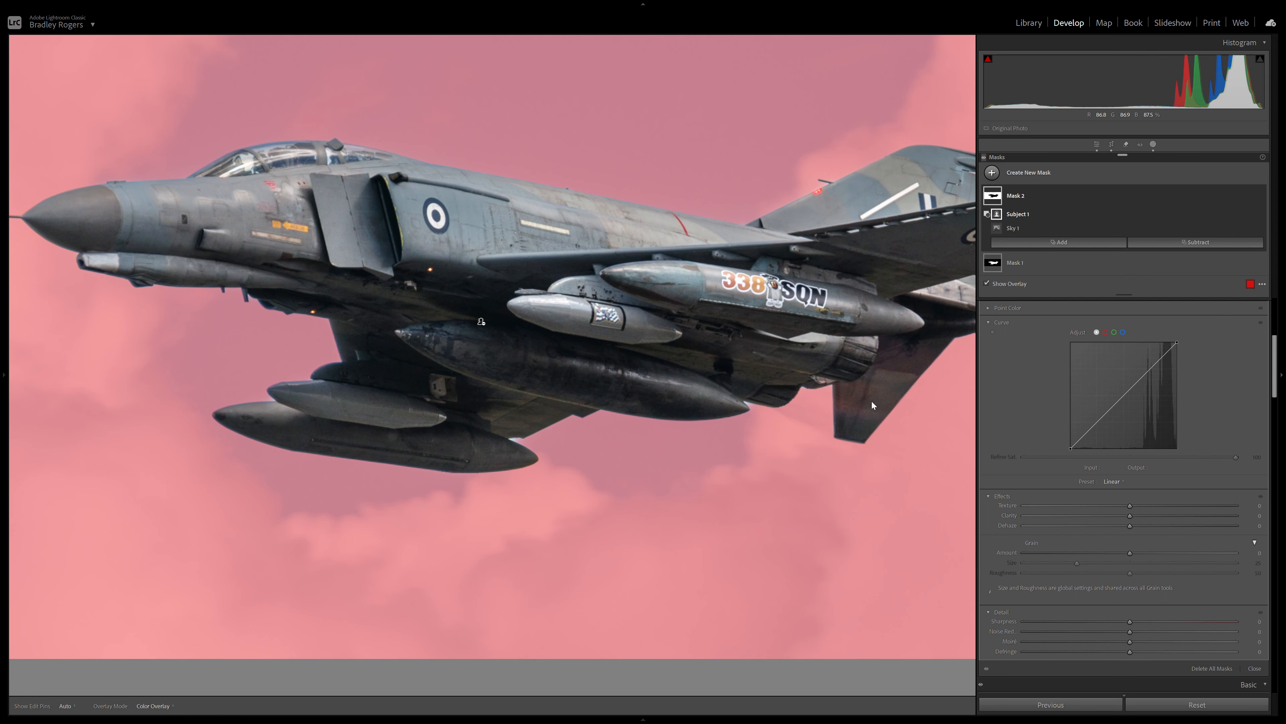
click(1057, 241)
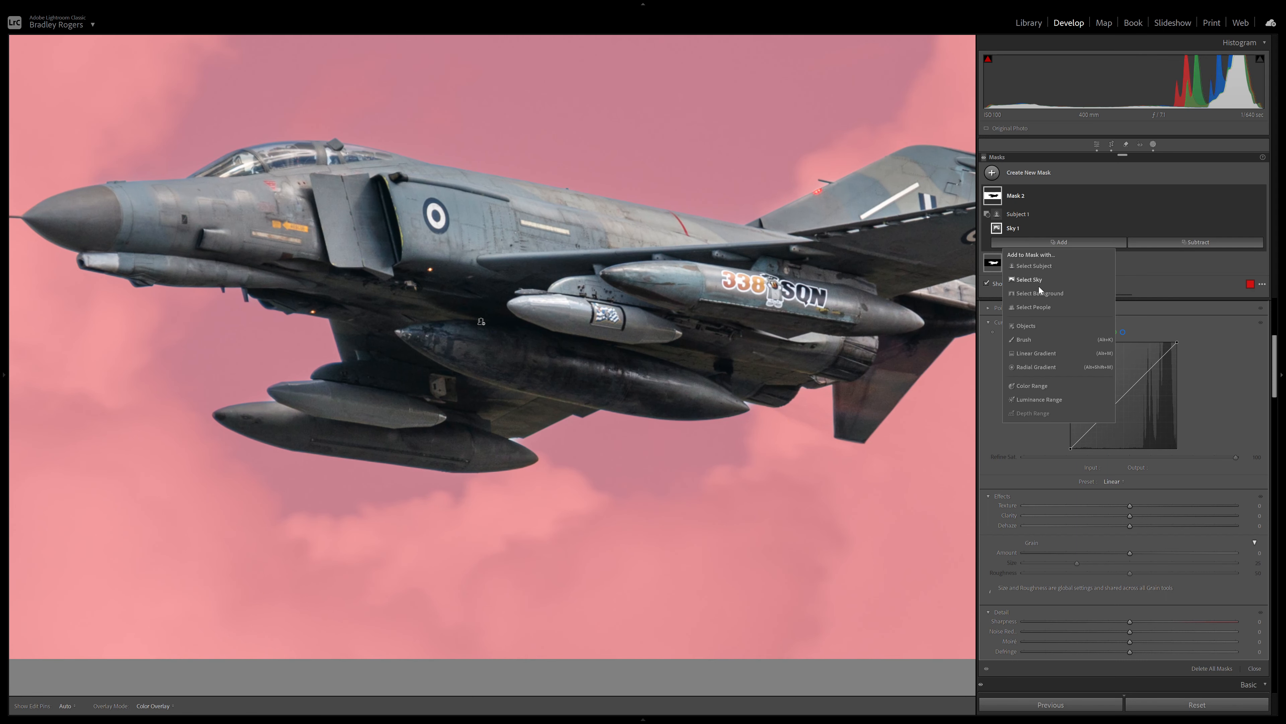
click(1027, 339)
click(521, 453)
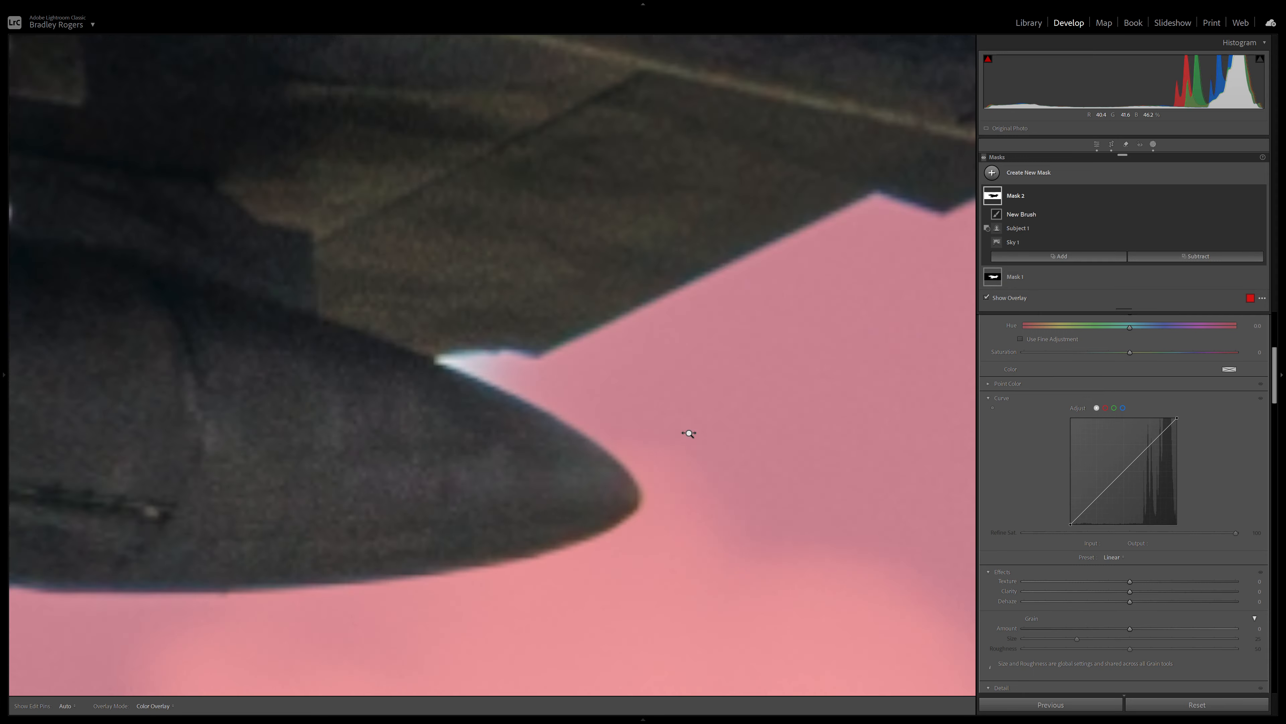
scroll(499, 370, down, 4)
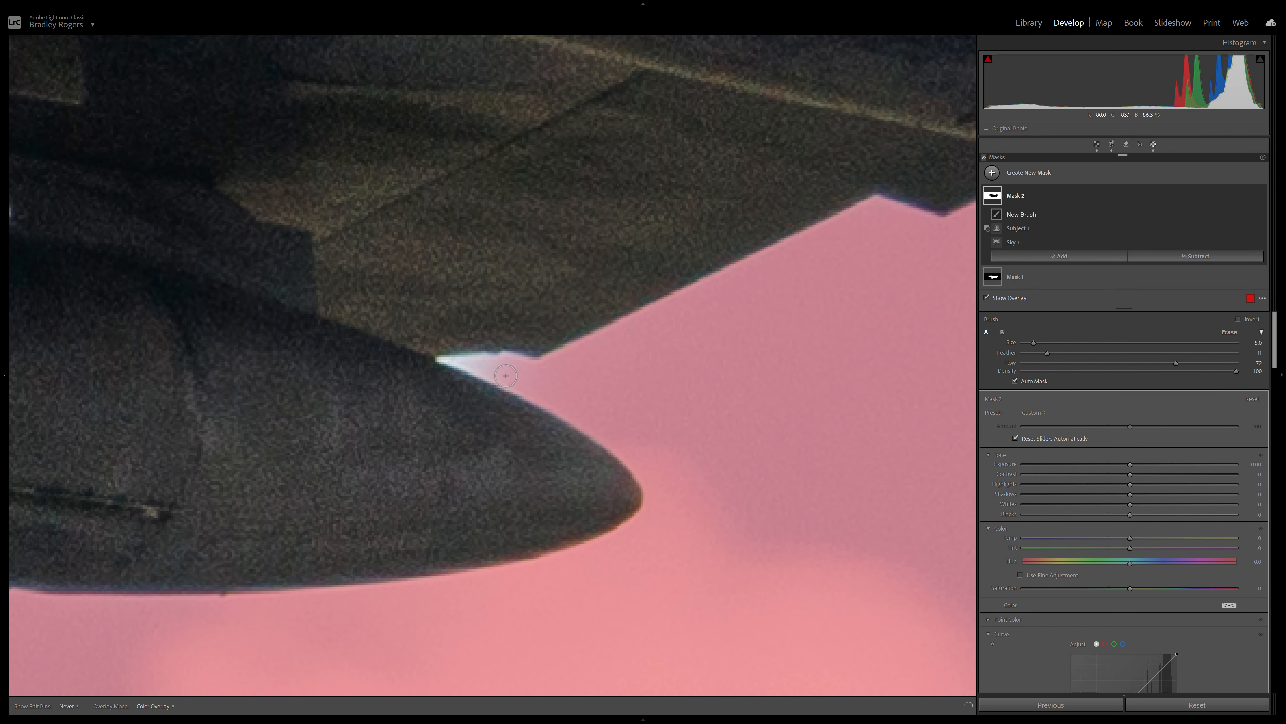
mouse_move(450, 360)
mouse_down()
mouse_move(499, 373)
mouse_move(447, 357)
mouse_move(510, 359)
mouse_move(499, 372)
mouse_move(474, 367)
mouse_move(533, 398)
mouse_up()
key(h)
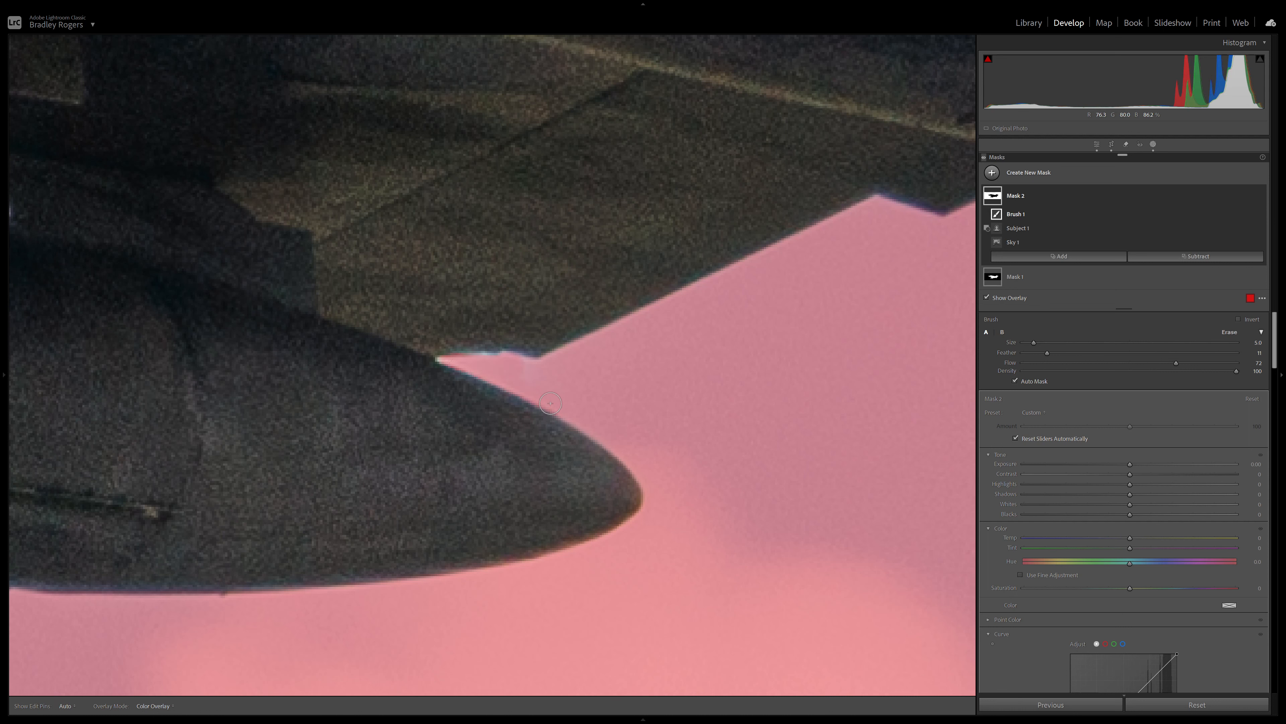
- Set the brush Feather to 29 and paint in the missed sky behind the rear tip of the central tank
scroll(534, 397, up, 5)
key(h)
drag(1047, 352, 1085, 352)
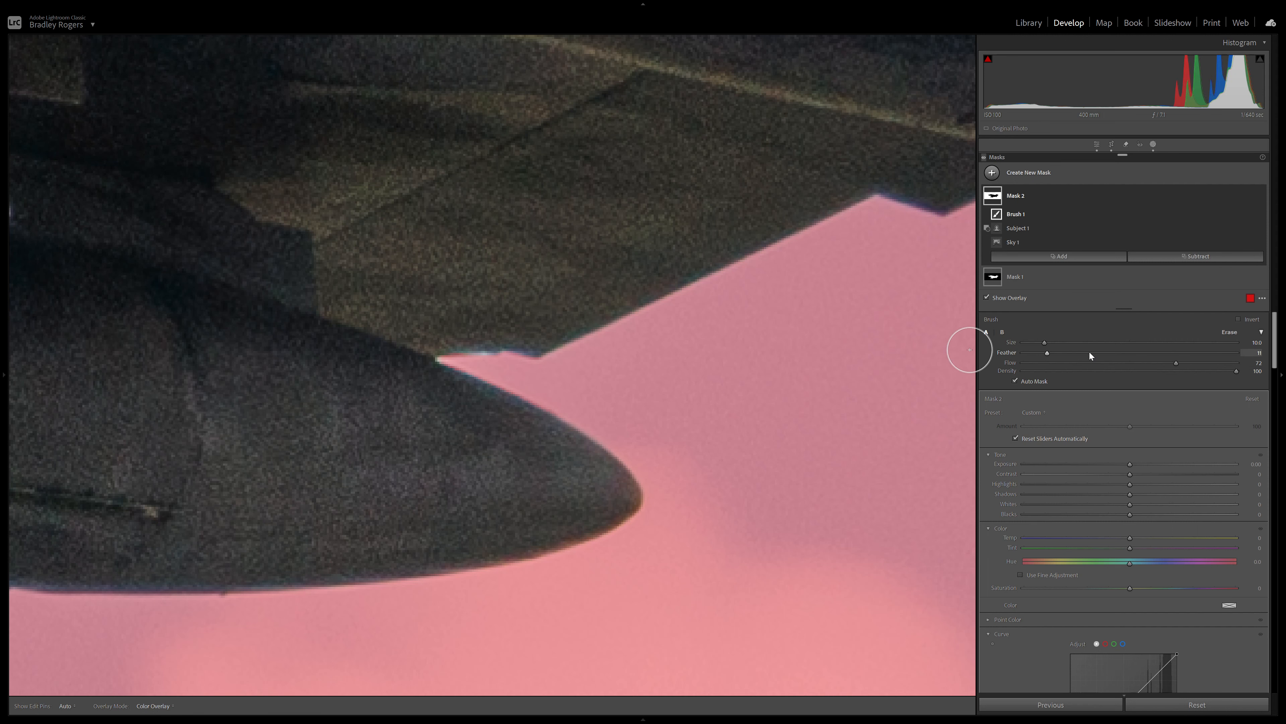
drag(822, 309, 445, 408)
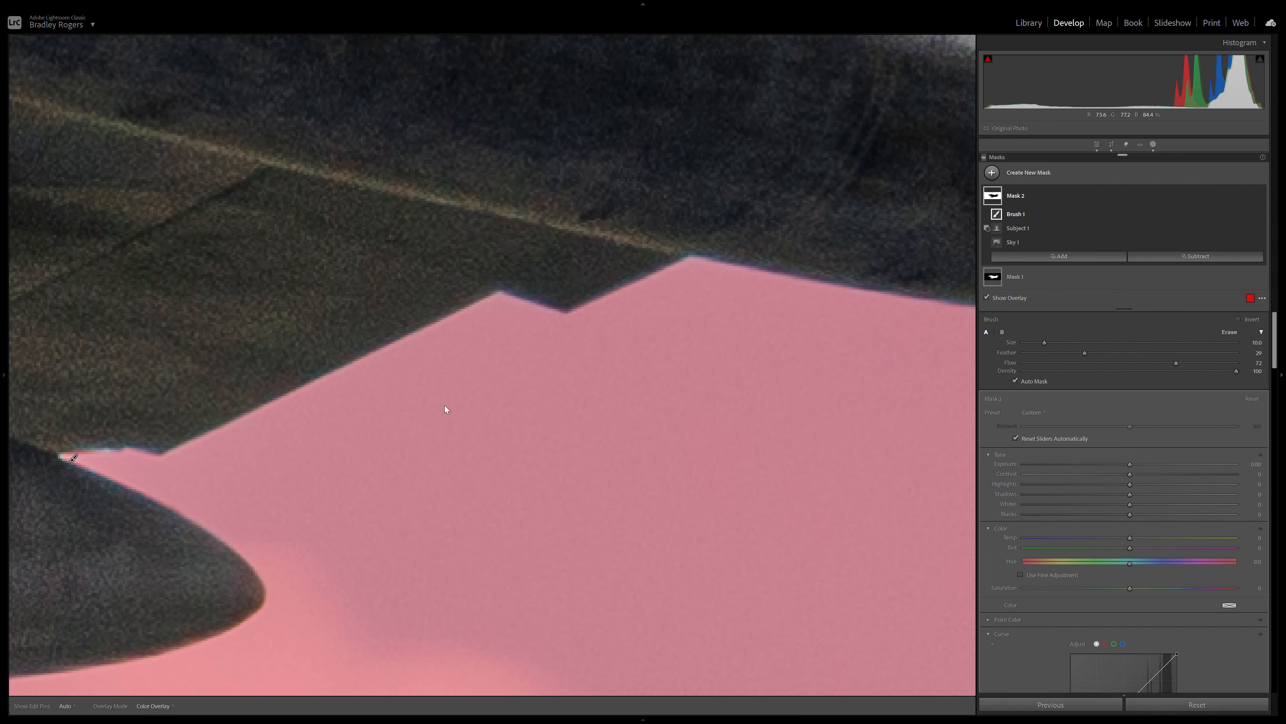
drag(551, 311, 203, 386)
drag(605, 346, 170, 386)
drag(852, 359, 505, 358)
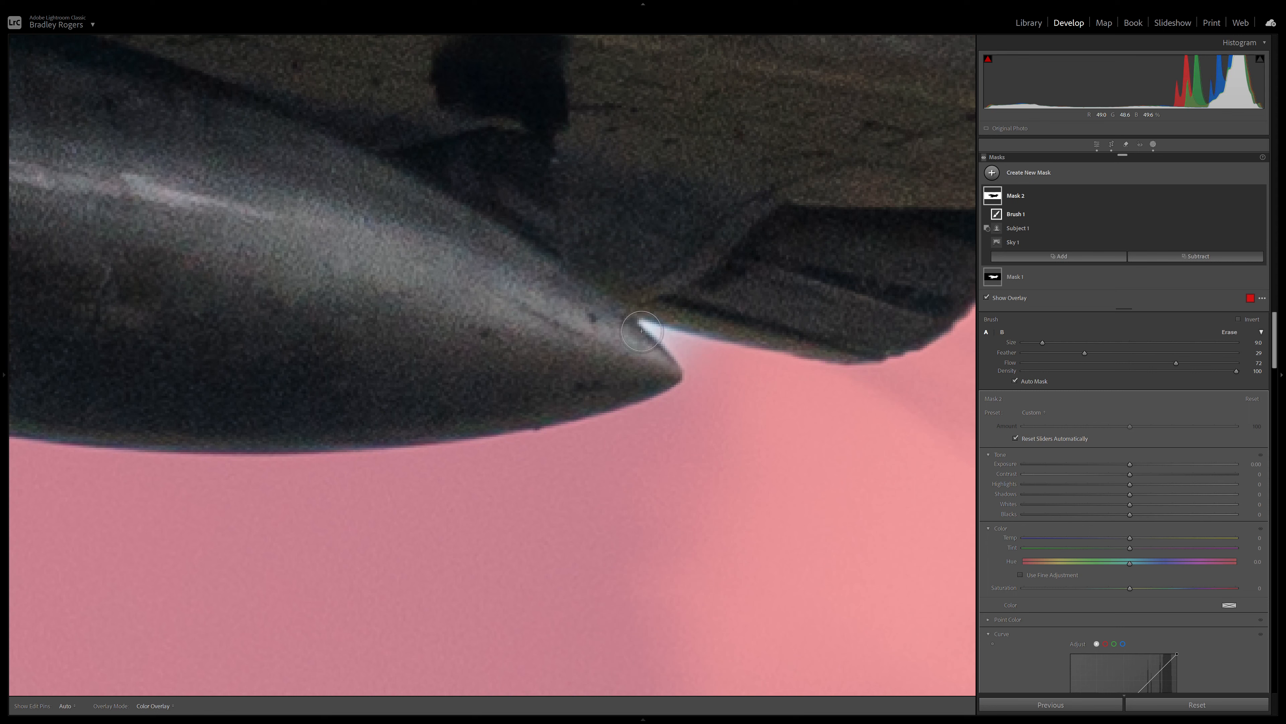
scroll(642, 327, down, 5)
mouse_move(650, 327)
mouse_down()
mouse_move(718, 348)
mouse_move(678, 354)
mouse_move(717, 370)
mouse_up()
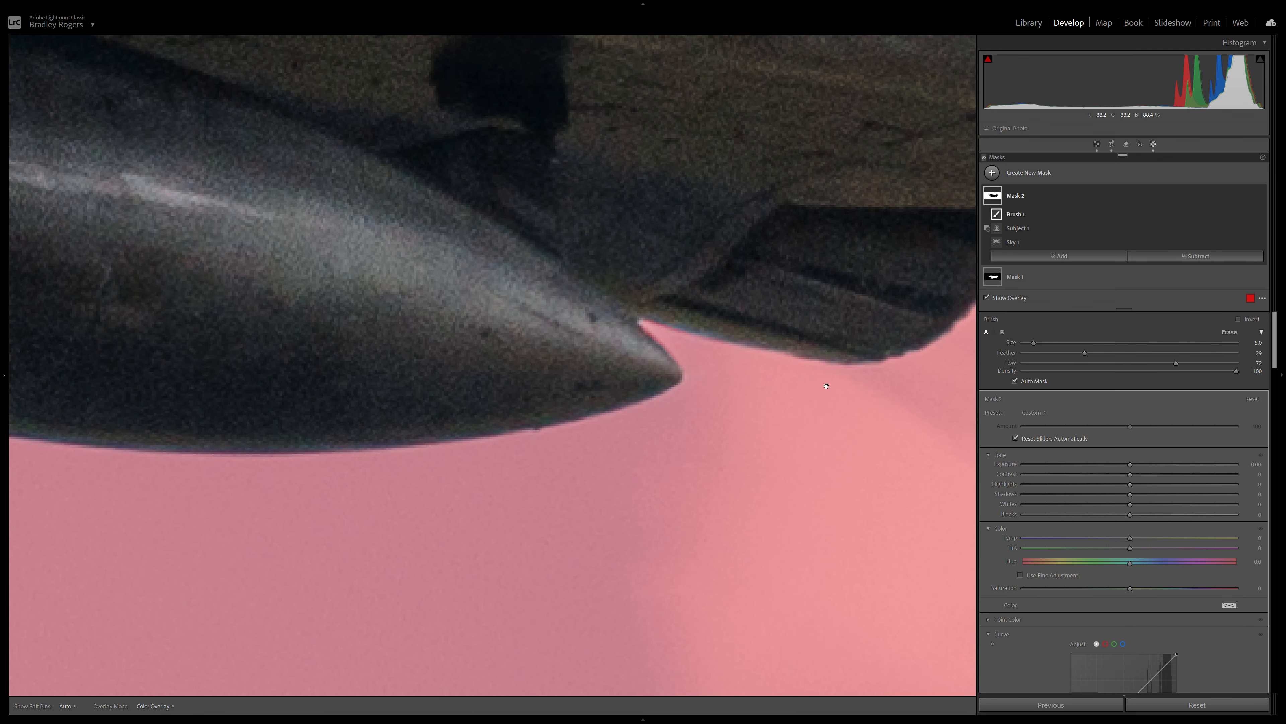
- Examine the sky mask's edges around the tail, spine, nose and underside for missed areas
drag(871, 320, 490, 395)
drag(626, 358, 49, 115)
drag(488, 231, 126, 187)
drag(597, 215, 508, 217)
drag(638, 106, 538, 302)
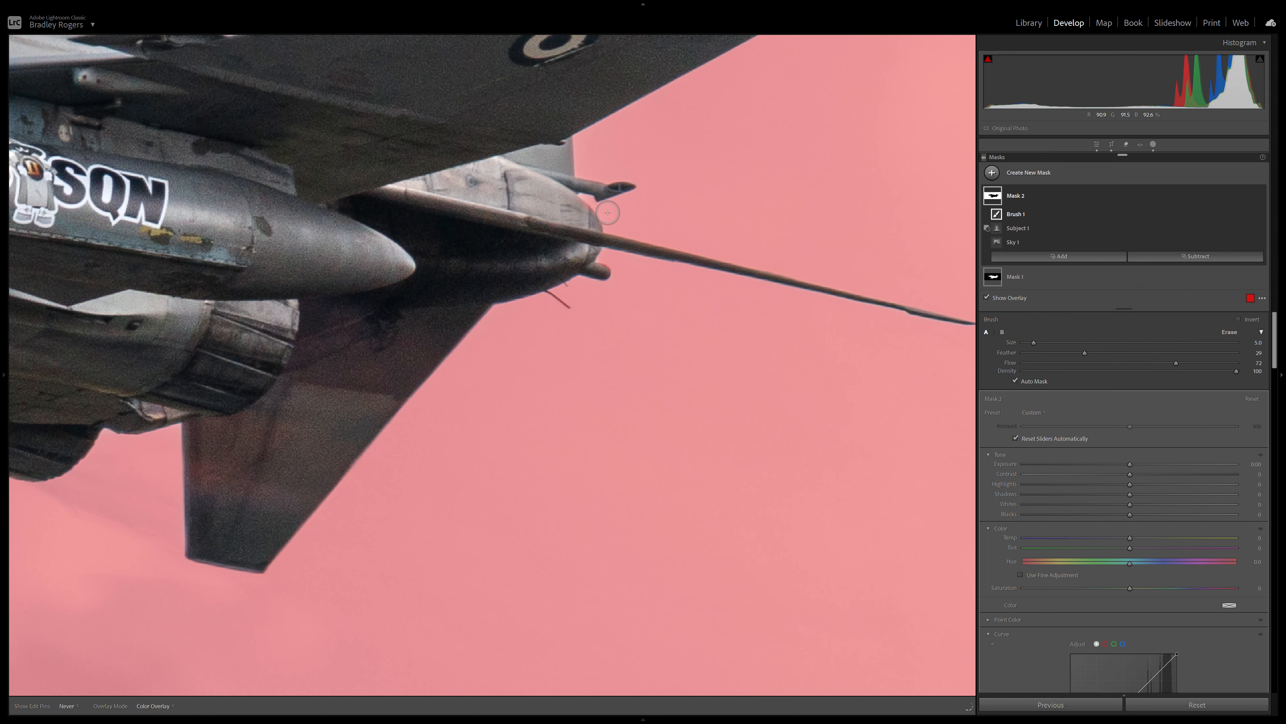
drag(607, 174, 649, 445)
drag(456, 295, 934, 335)
drag(263, 436, 662, 401)
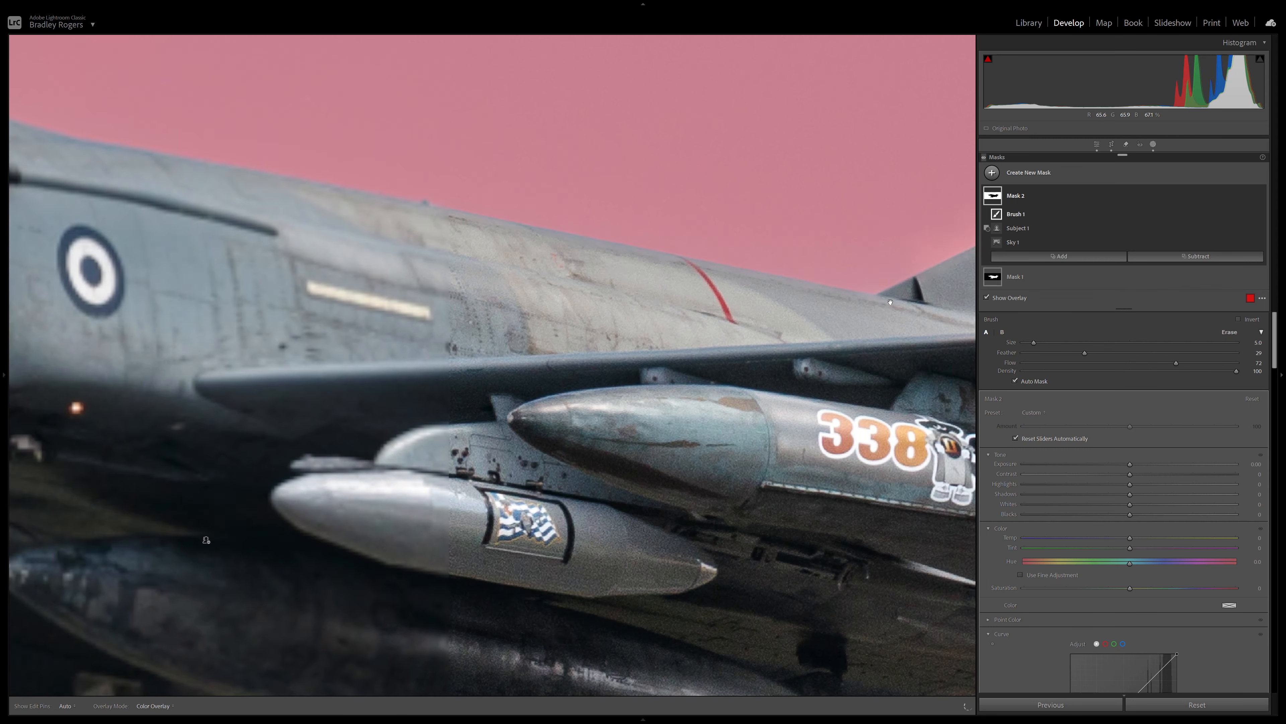
drag(204, 544, 626, 586)
drag(192, 248, 793, 334)
drag(525, 377, 444, 146)
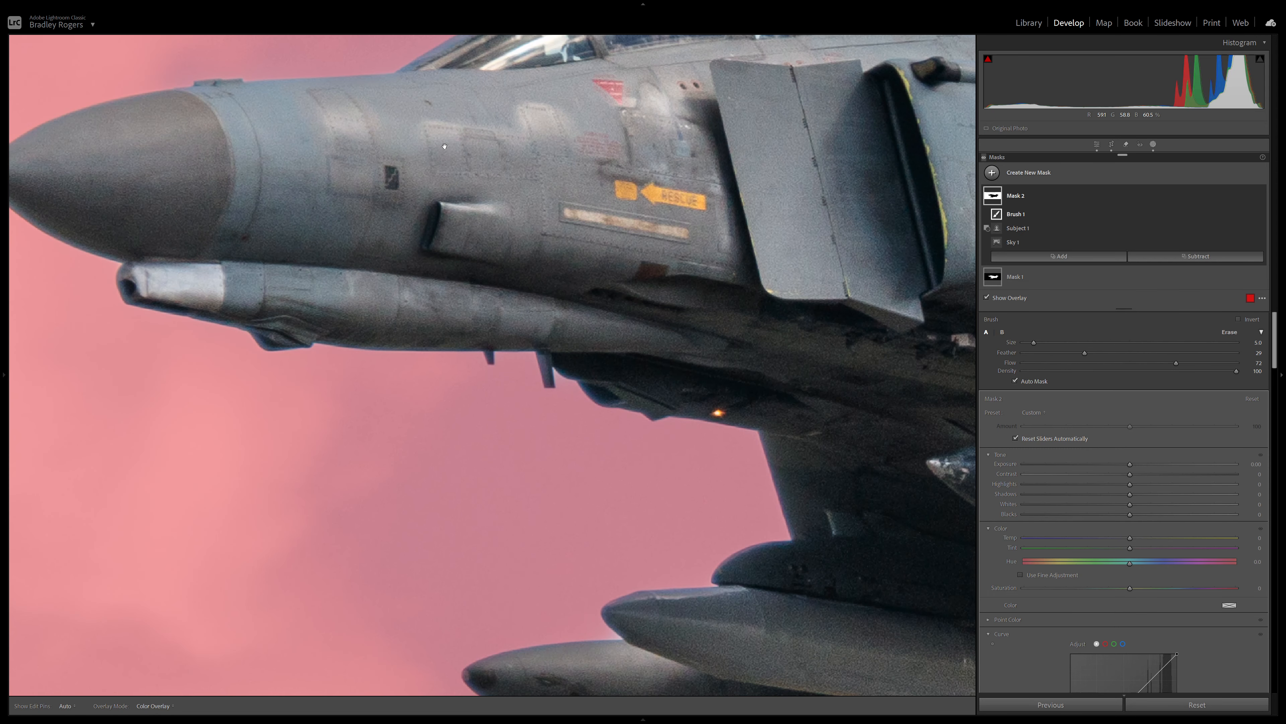
drag(567, 522, 449, 185)
- Touch up the sky mask between the front tips of the underwing stores with a size 3 brush, and check the remaining underside edges
scroll(469, 299, down, 2)
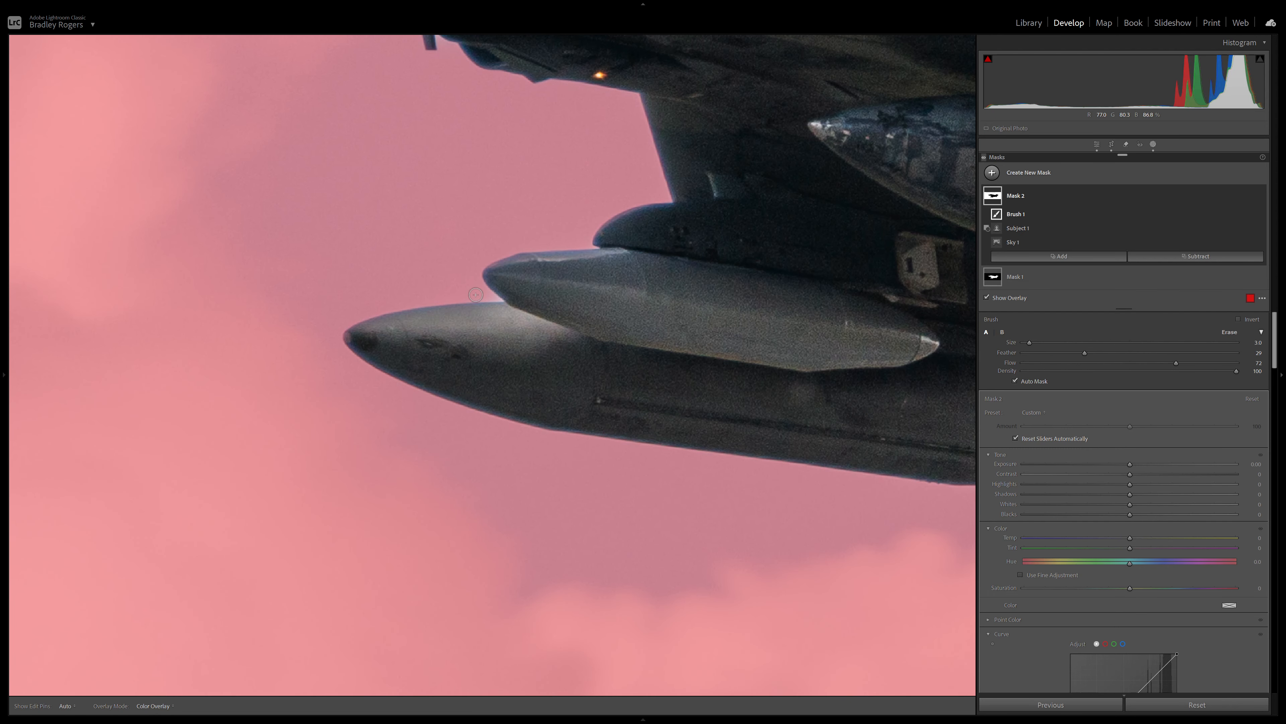
click(493, 295)
key(ctrl+=)
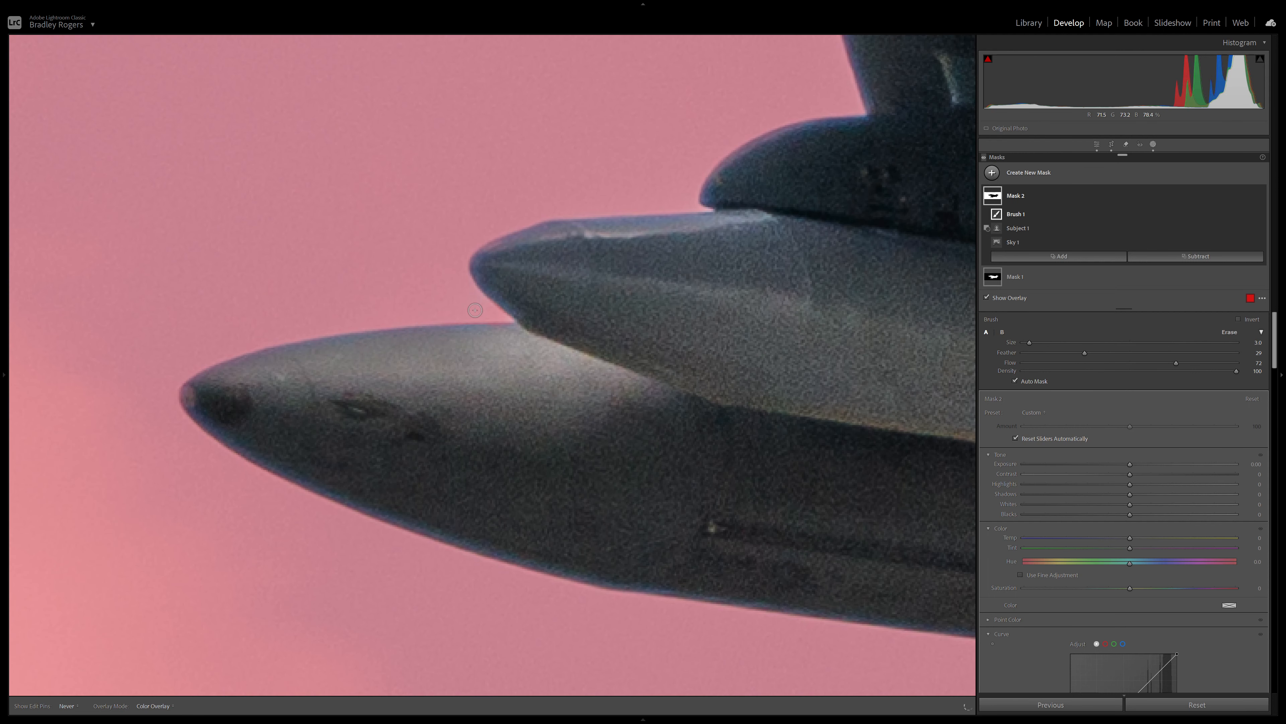
key(alt)
key(ctrl+minus)
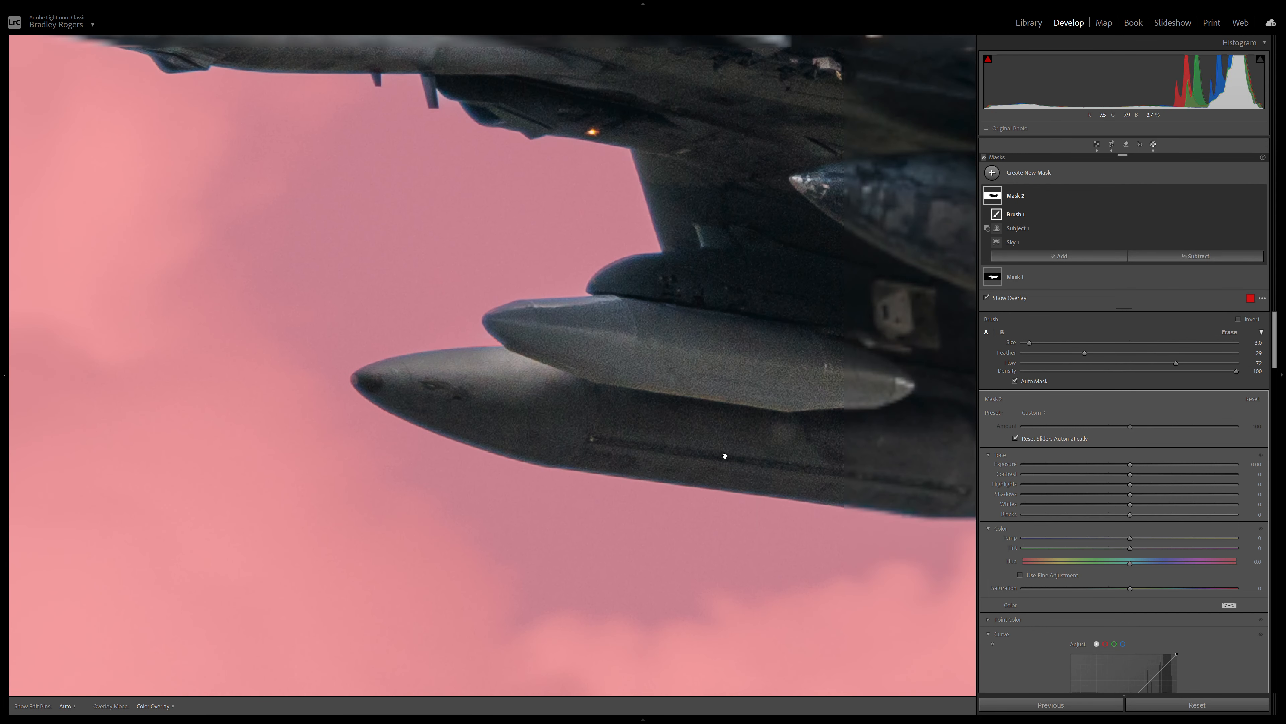
drag(709, 440, 368, 434)
drag(701, 491, 362, 489)
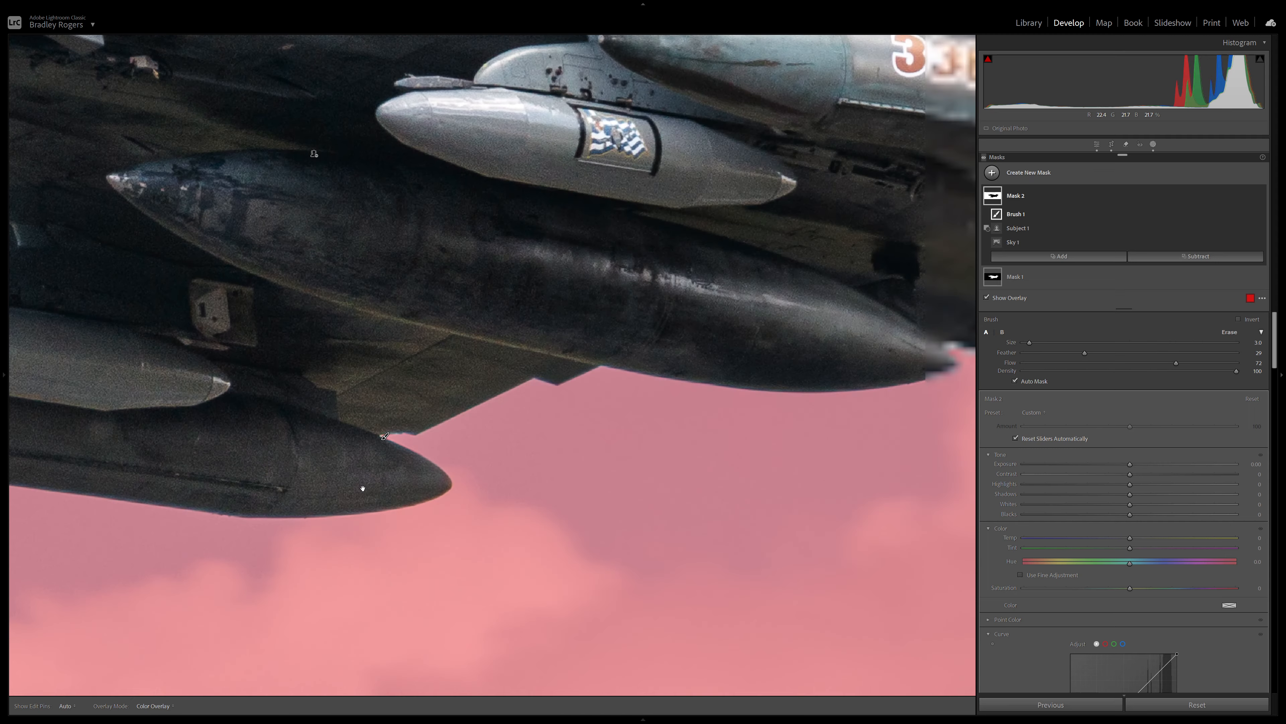
key(ctrl+minus)
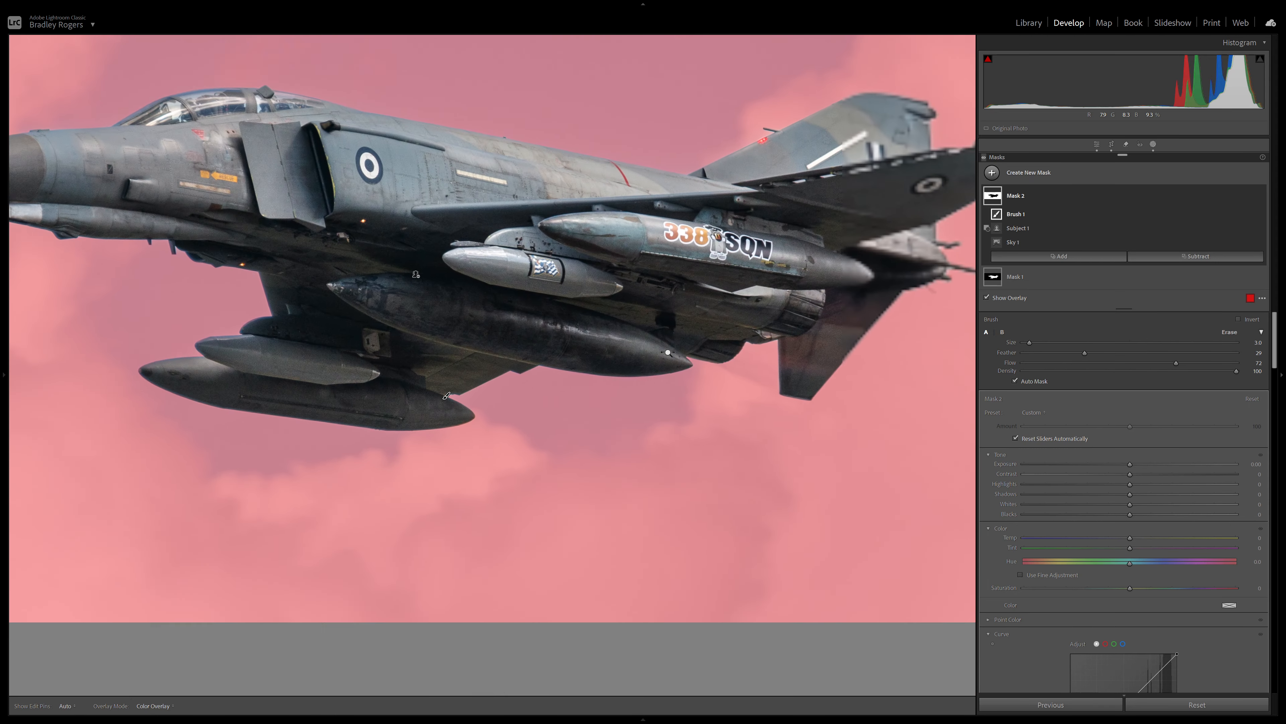
key(ctrl+minus)
key(ctrl+minus)
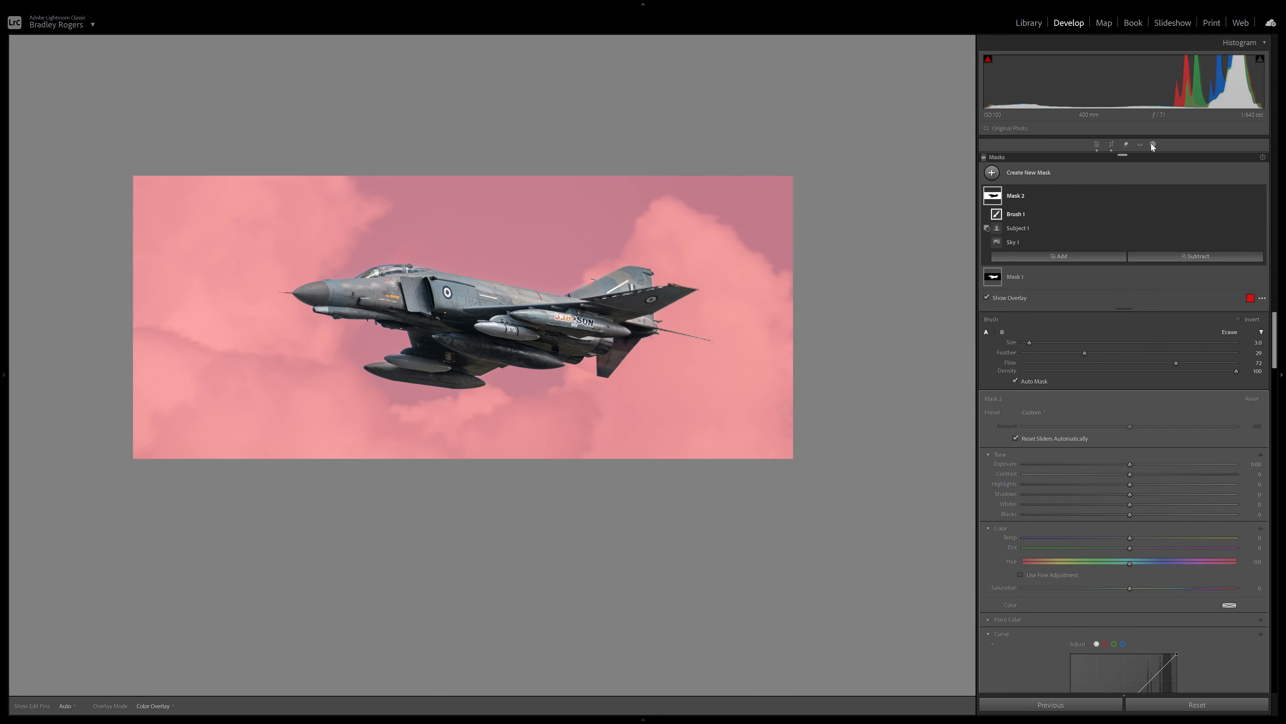
- Collapse the sky mask's components, hide the mask overlay, and set the sky mask's Dehaze to 10
click(1015, 194)
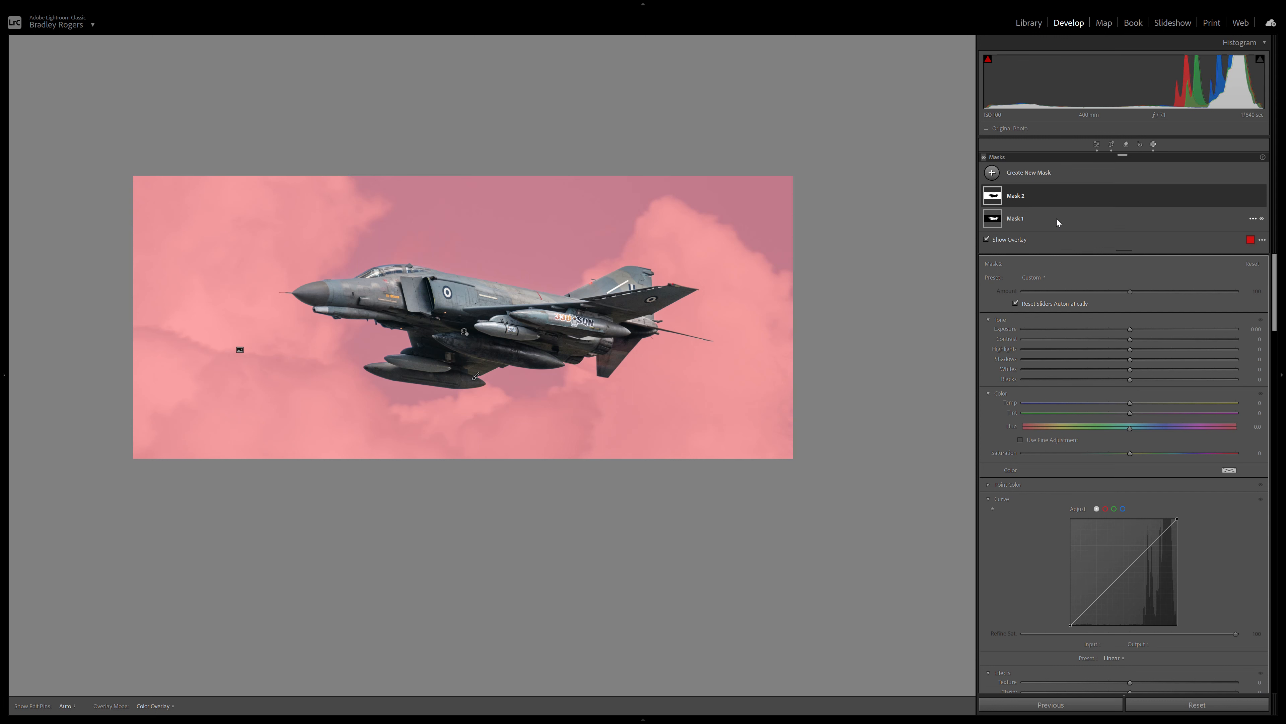
drag(491, 341, 635, 373)
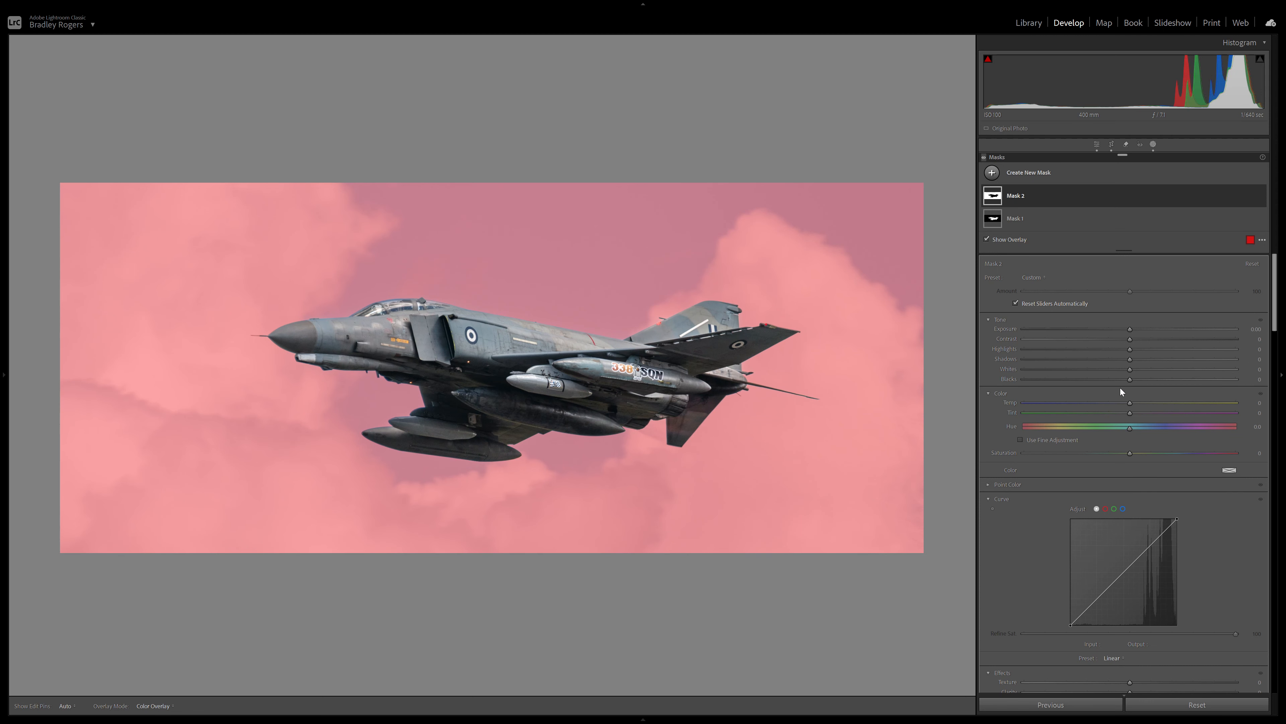
scroll(1134, 354, down, 7)
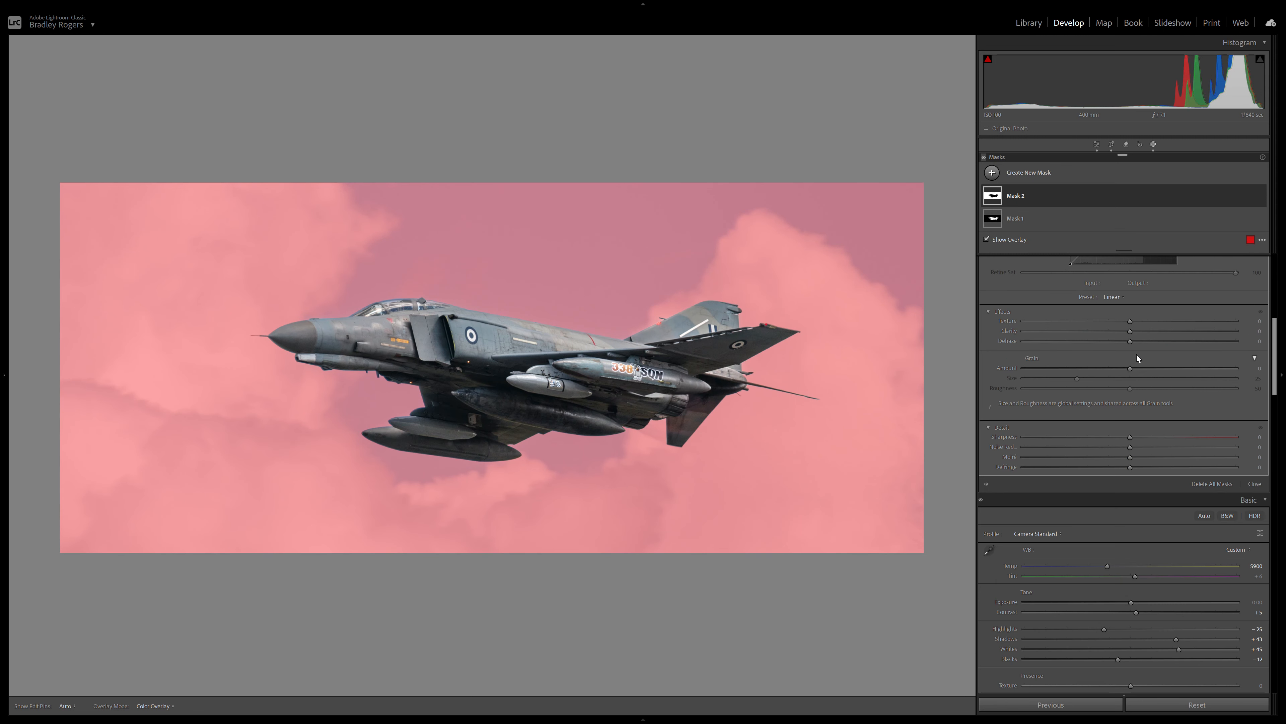
key(o)
mouse_move(1137, 341)
mouse_down()
mouse_move(1167, 345)
mouse_move(1140, 345)
mouse_up()
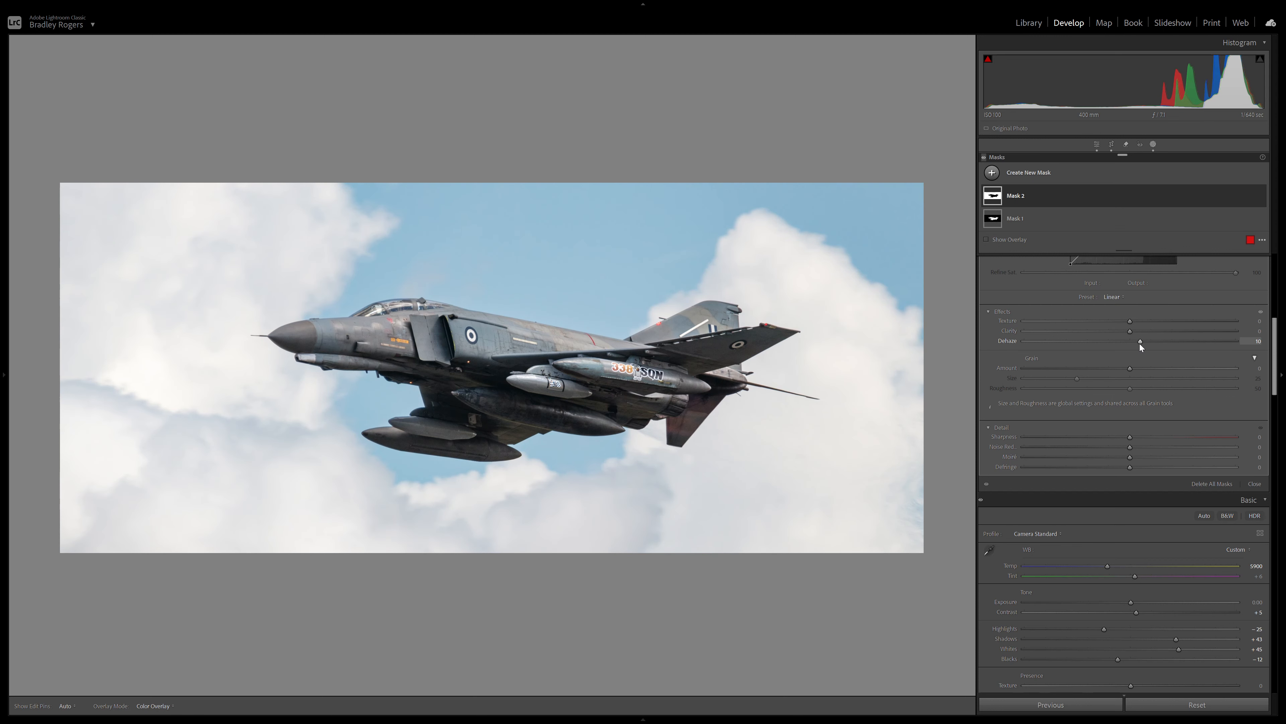
scroll(1194, 355, up, 10)
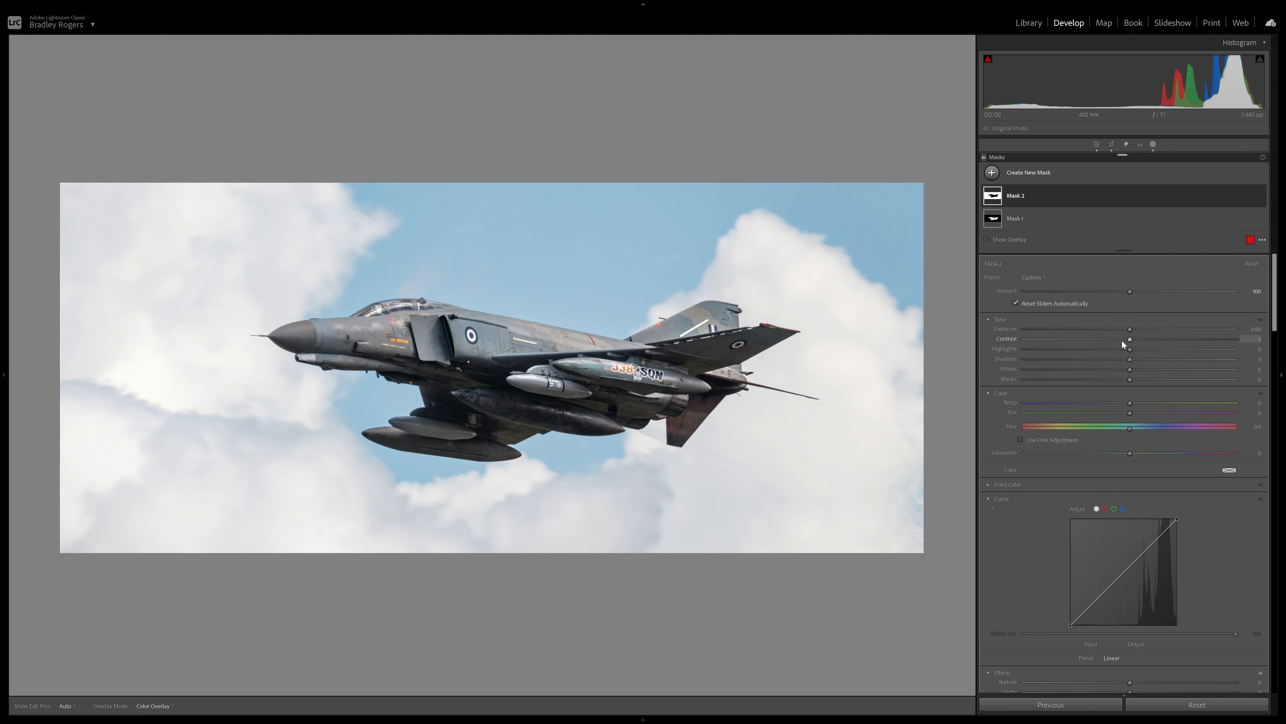
- Set the sky mask's Contrast to 15, Highlights to -35 and Whites to 10, and cool its Temp slightly
mouse_move(1129, 350)
mouse_down()
mouse_move(1070, 355)
mouse_move(1164, 342)
mouse_move(1143, 343)
mouse_up()
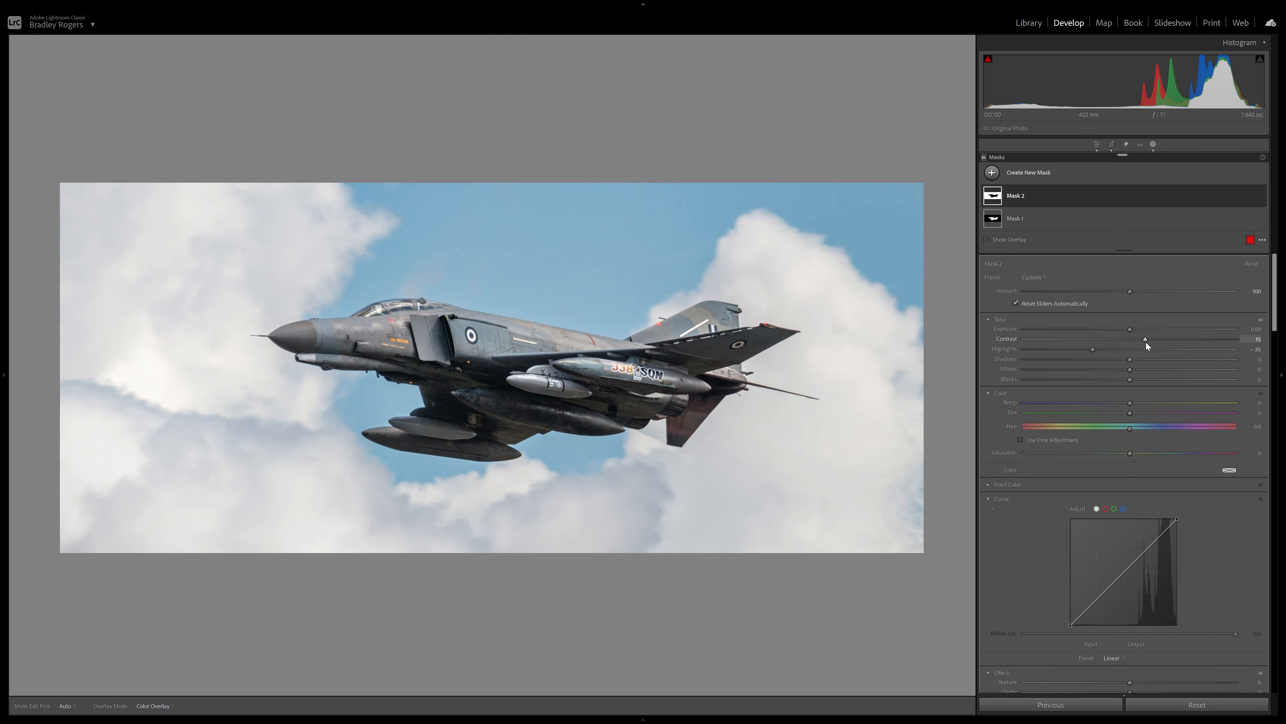
mouse_move(1129, 371)
mouse_down()
mouse_move(1112, 370)
mouse_move(1152, 369)
mouse_move(1140, 368)
mouse_up()
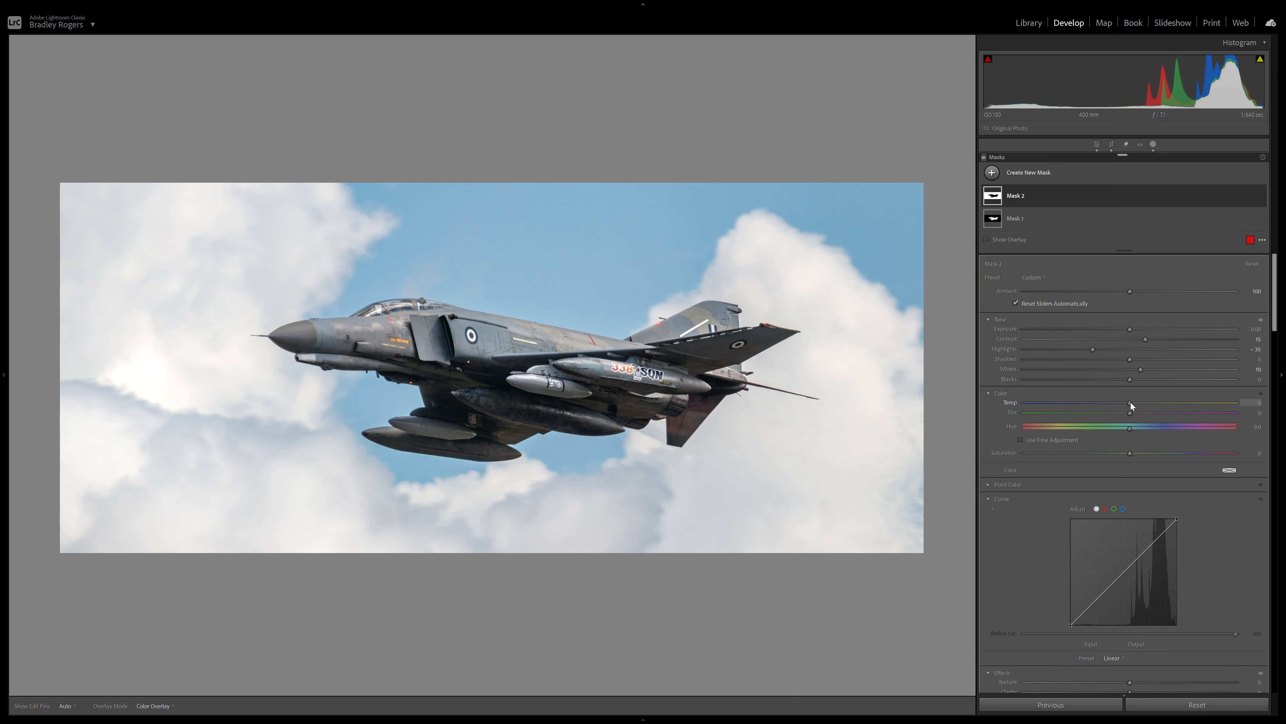
drag(1130, 401, 1122, 404)
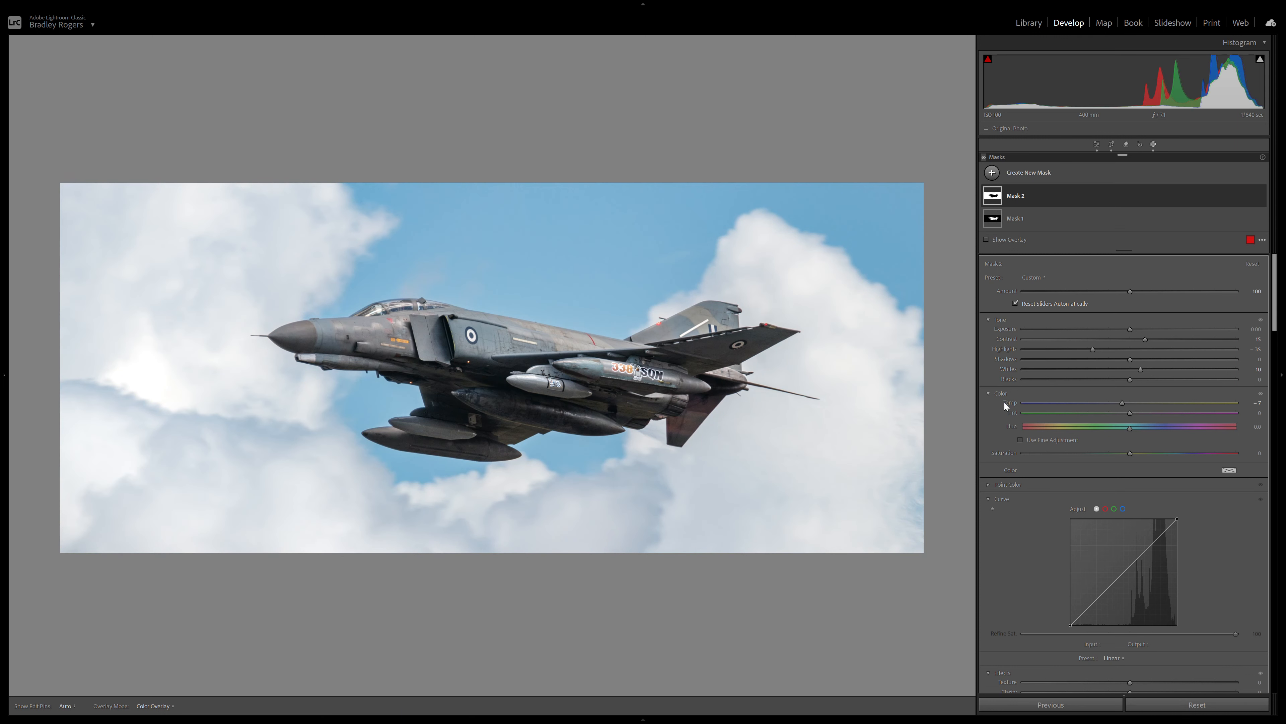
click(1257, 403)
key(Down)
key(Down)
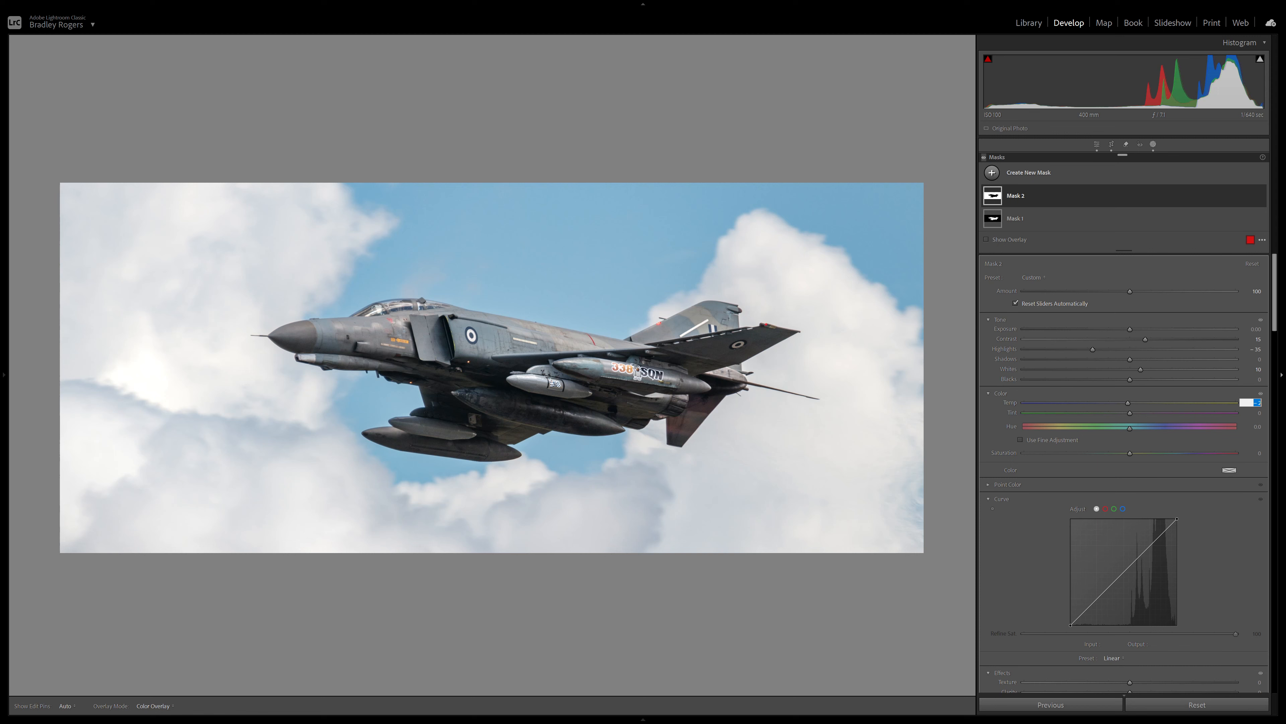
- Select the jet mask, open its Temp value for editing, and close the masking tools
drag(1277, 307, 1278, 365)
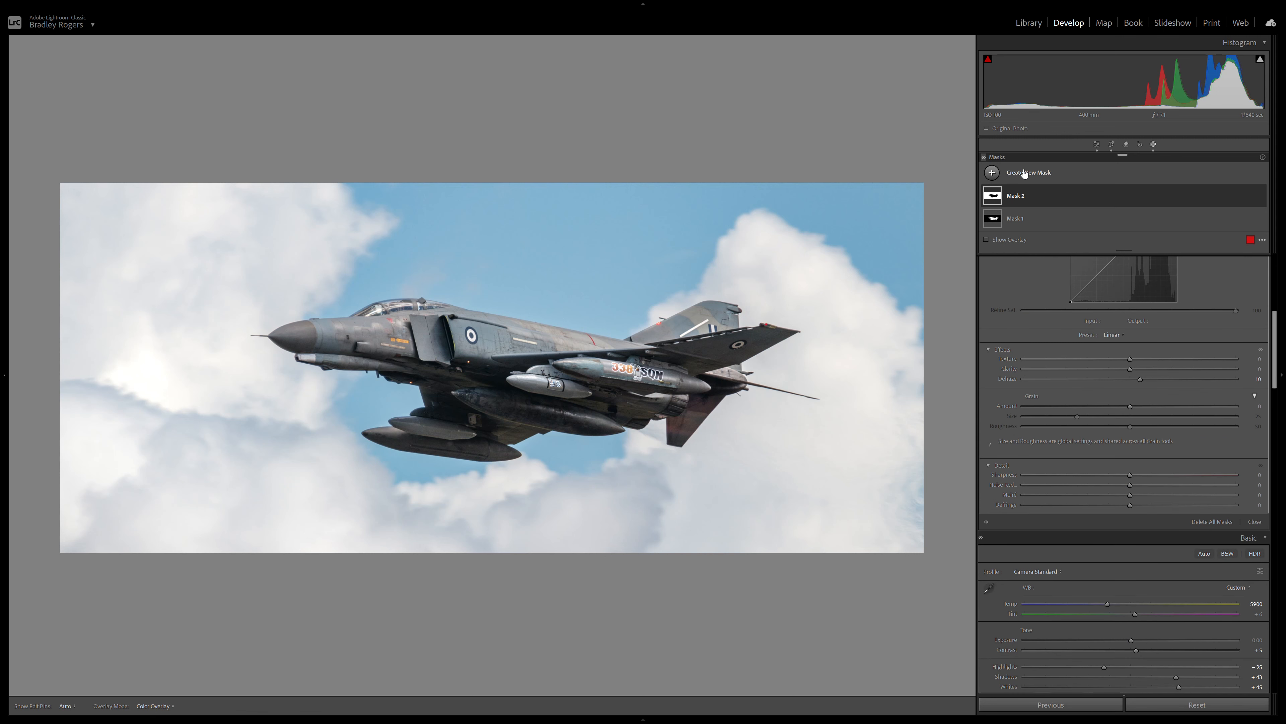
click(1019, 221)
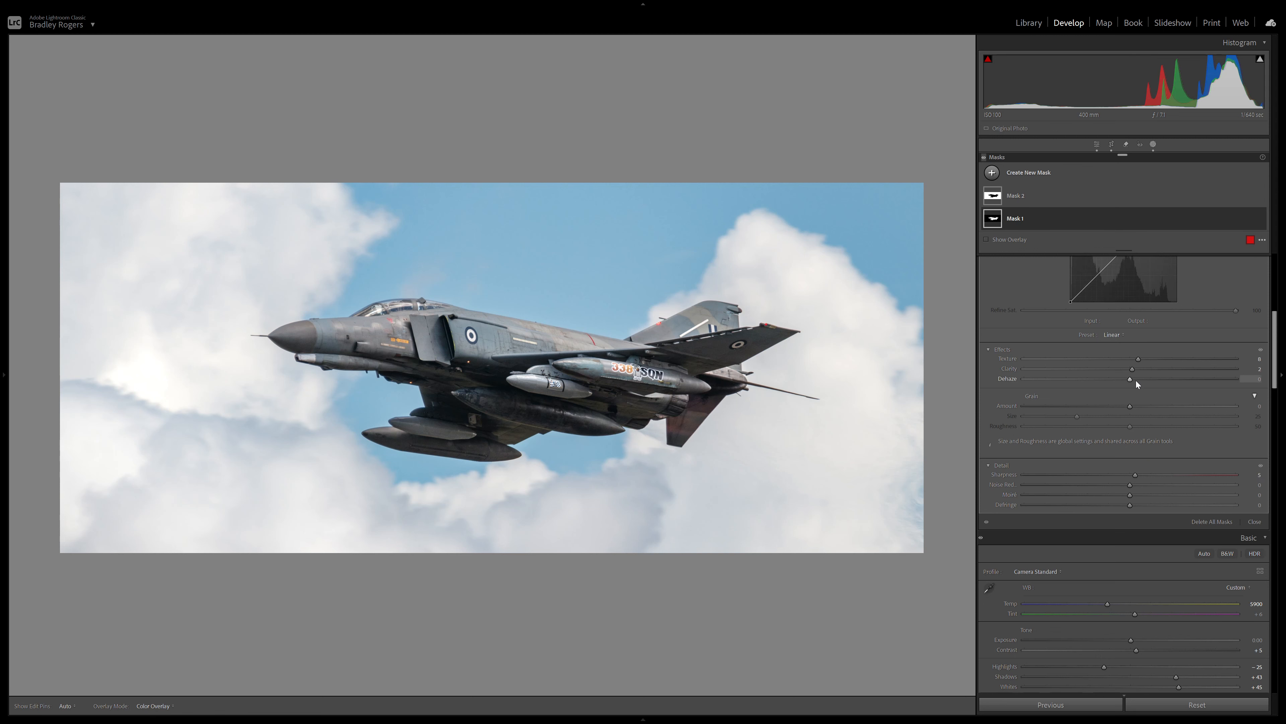
scroll(1135, 380, up, 5)
scroll(1141, 388, up, 3)
click(1260, 401)
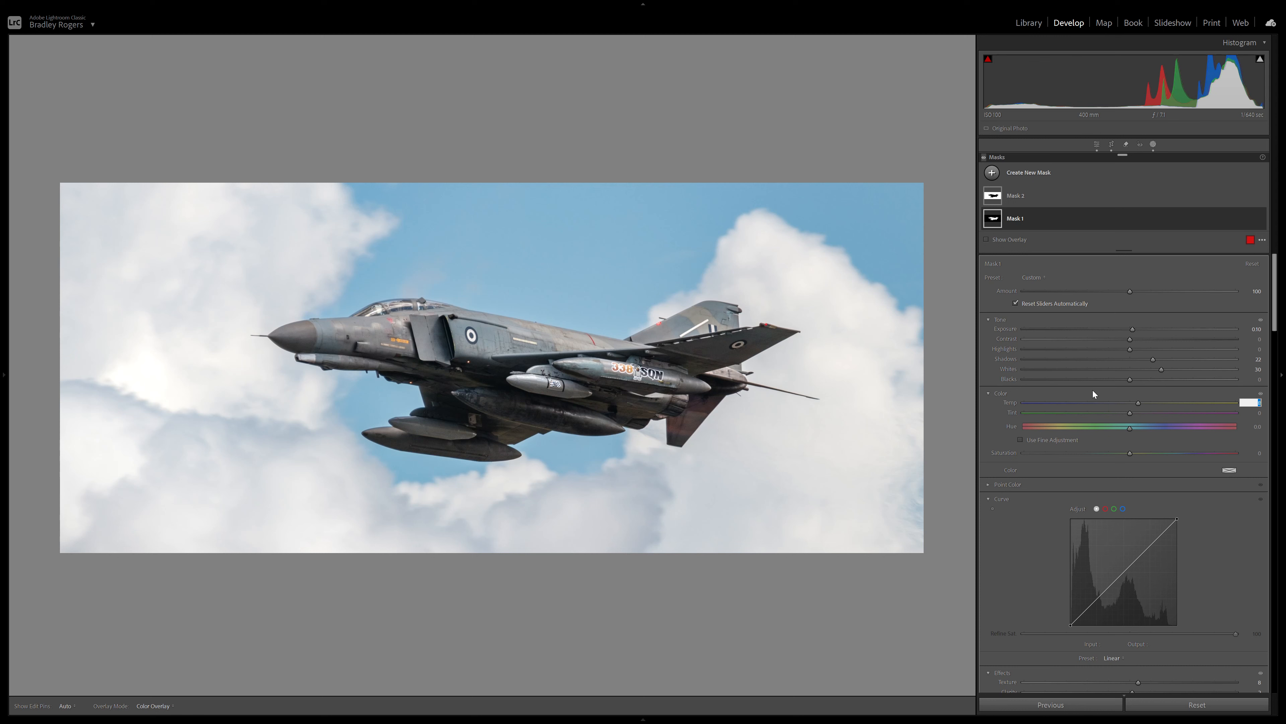
click(1154, 147)
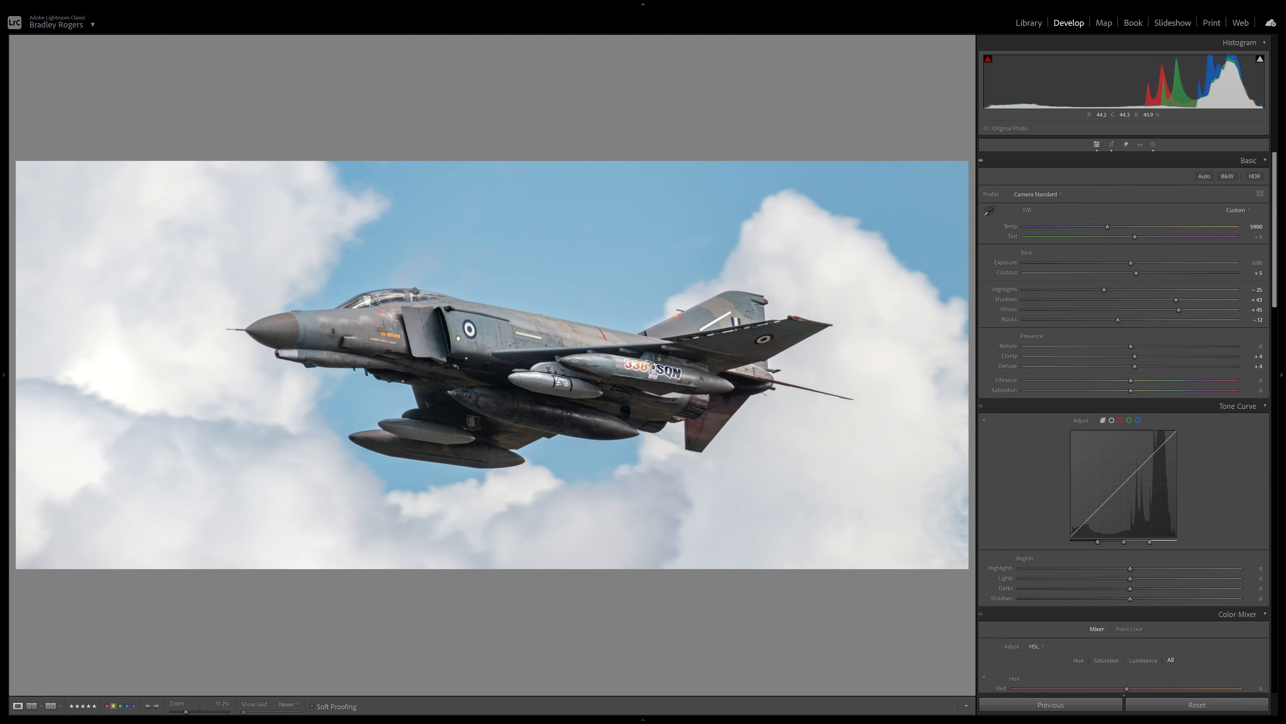
- Try lifting the tone curve's Darks to +11 and Lights to +3 with targeted adjustments, and reset the curve's regions
scroll(1221, 336, down, 3)
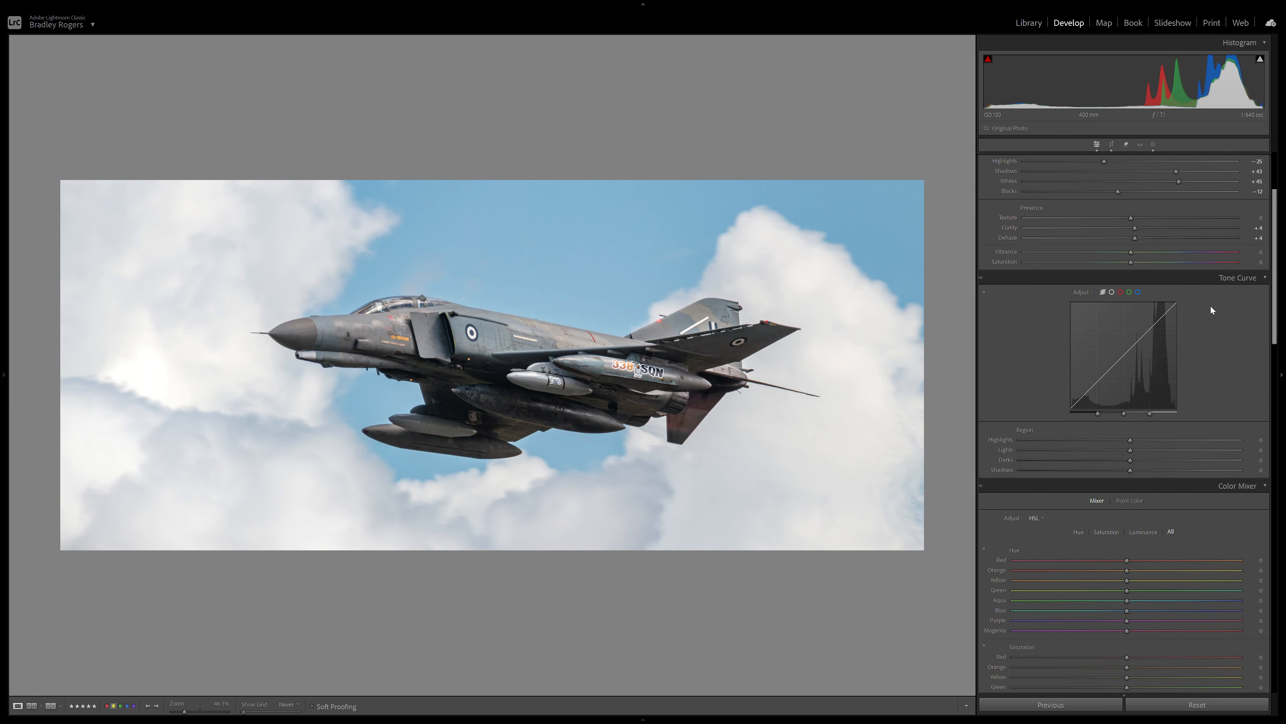
scroll(1211, 307, down, 3)
scroll(1192, 317, up, 3)
click(984, 292)
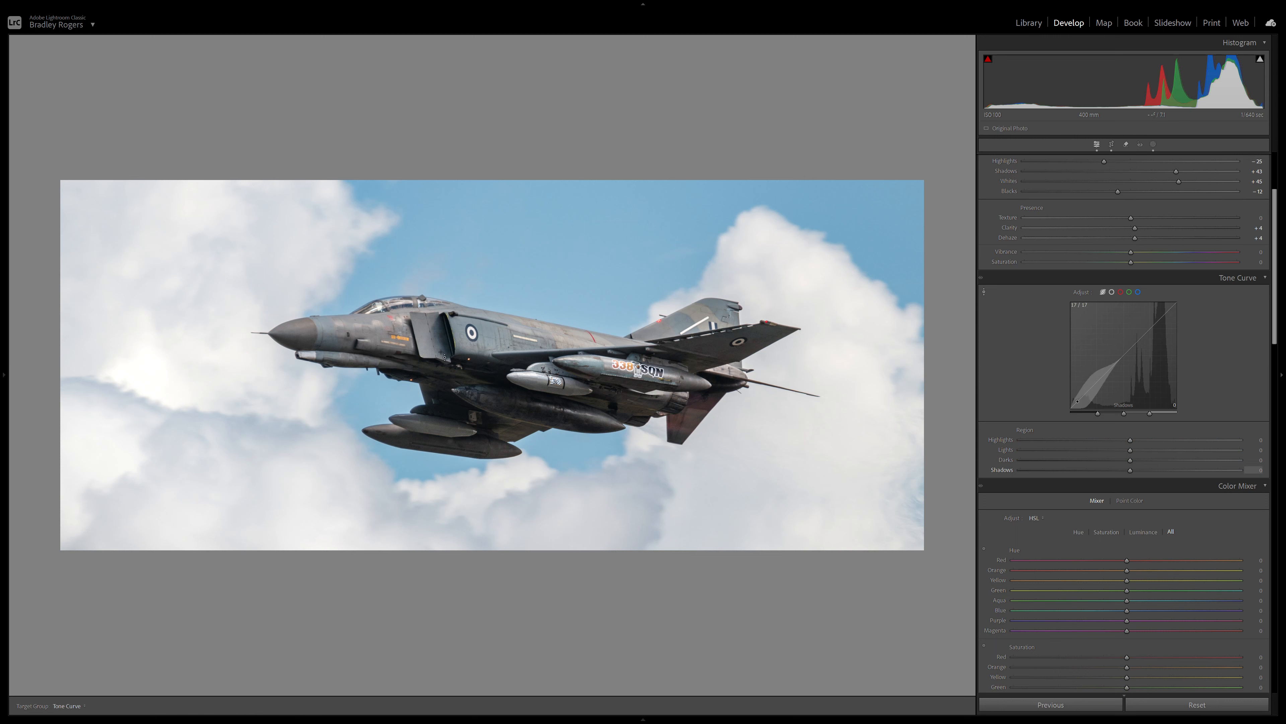
drag(506, 328, 506, 320)
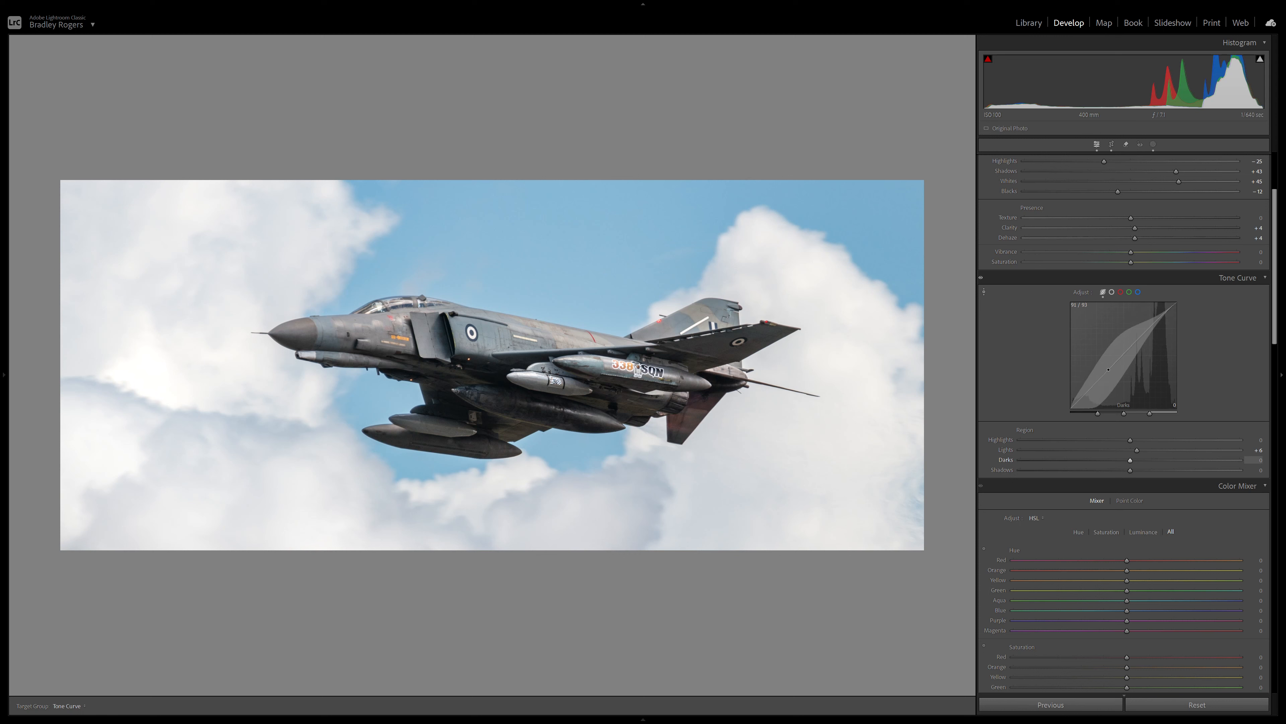
drag(1108, 367, 1109, 367)
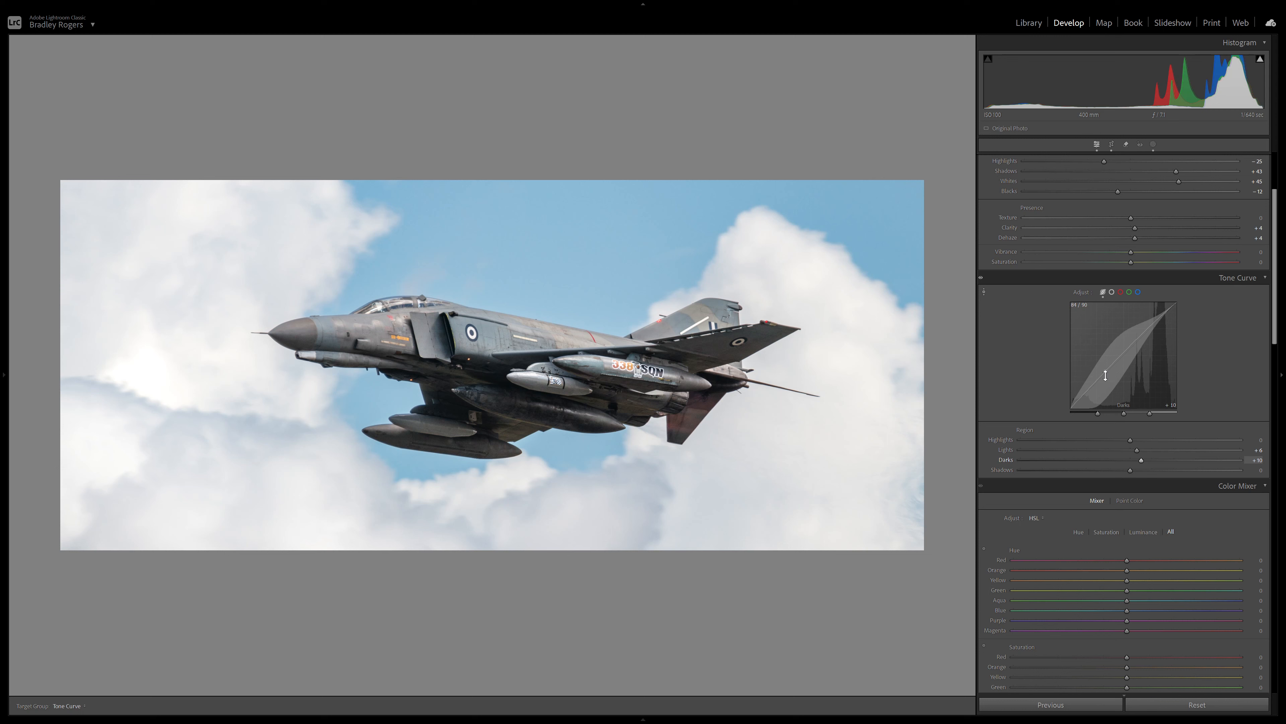
drag(1106, 370, 1105, 372)
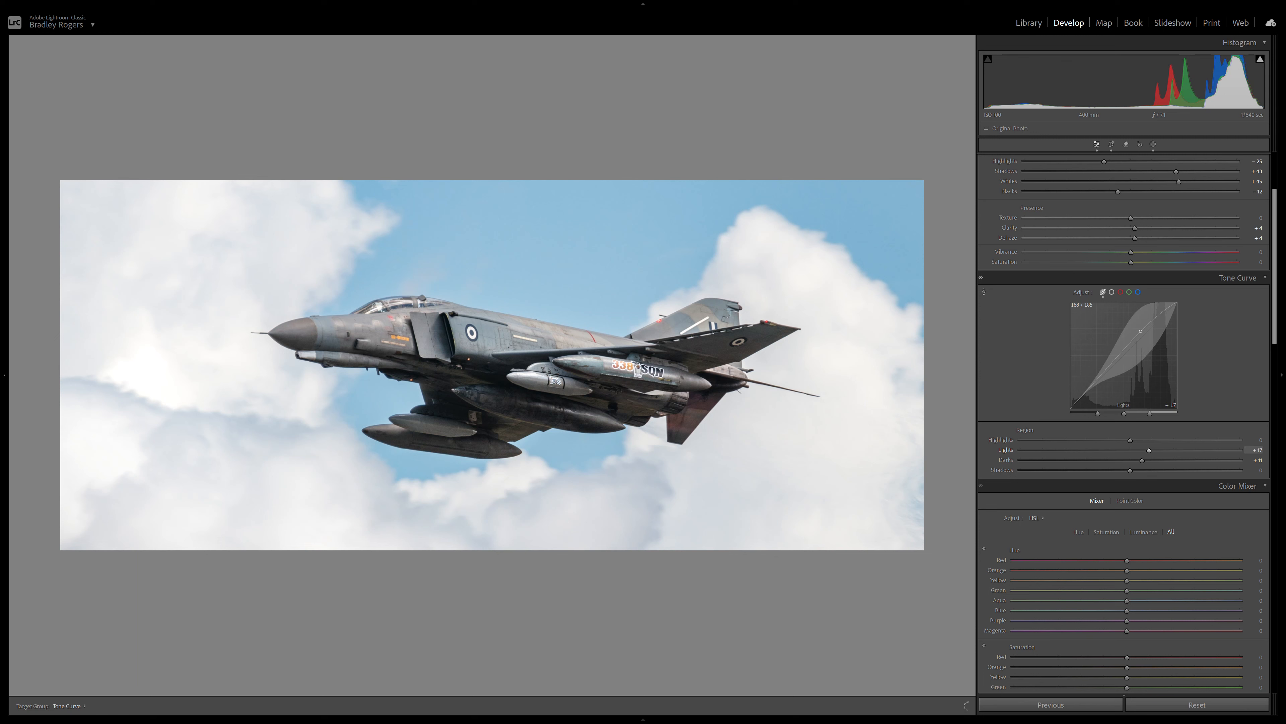
drag(1141, 330, 1141, 335)
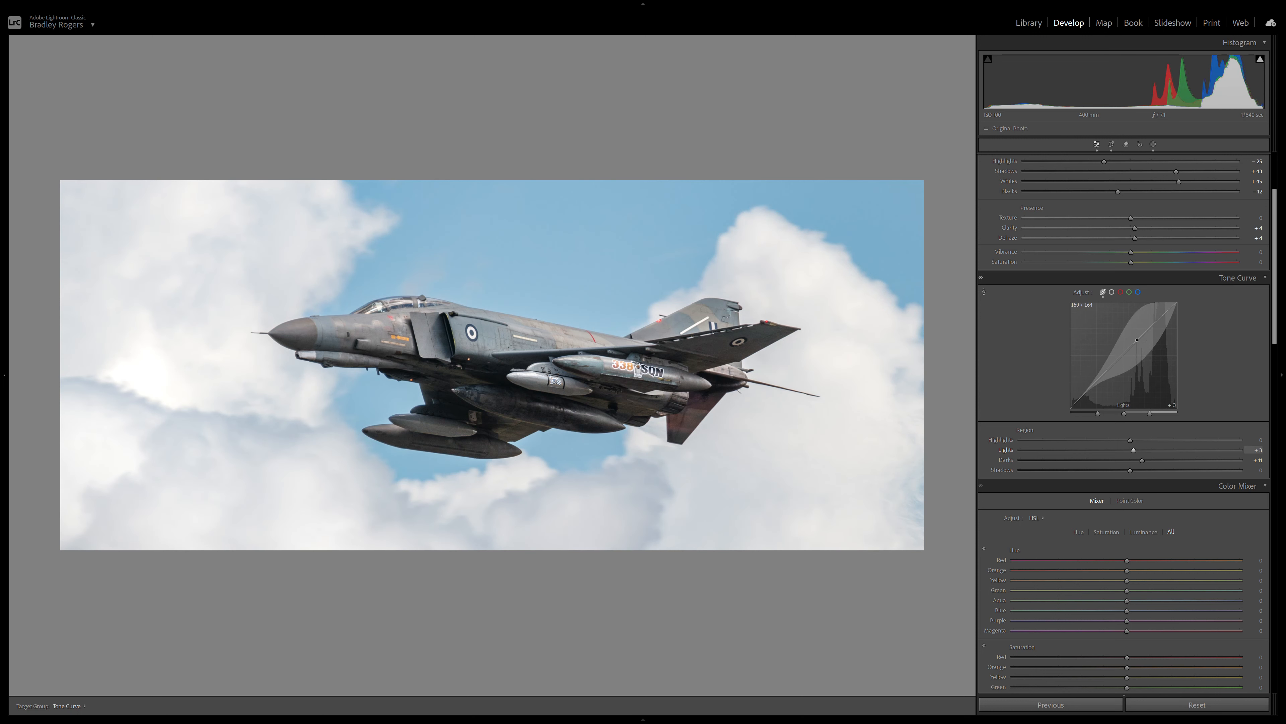
right_click(1119, 369)
click(1141, 375)
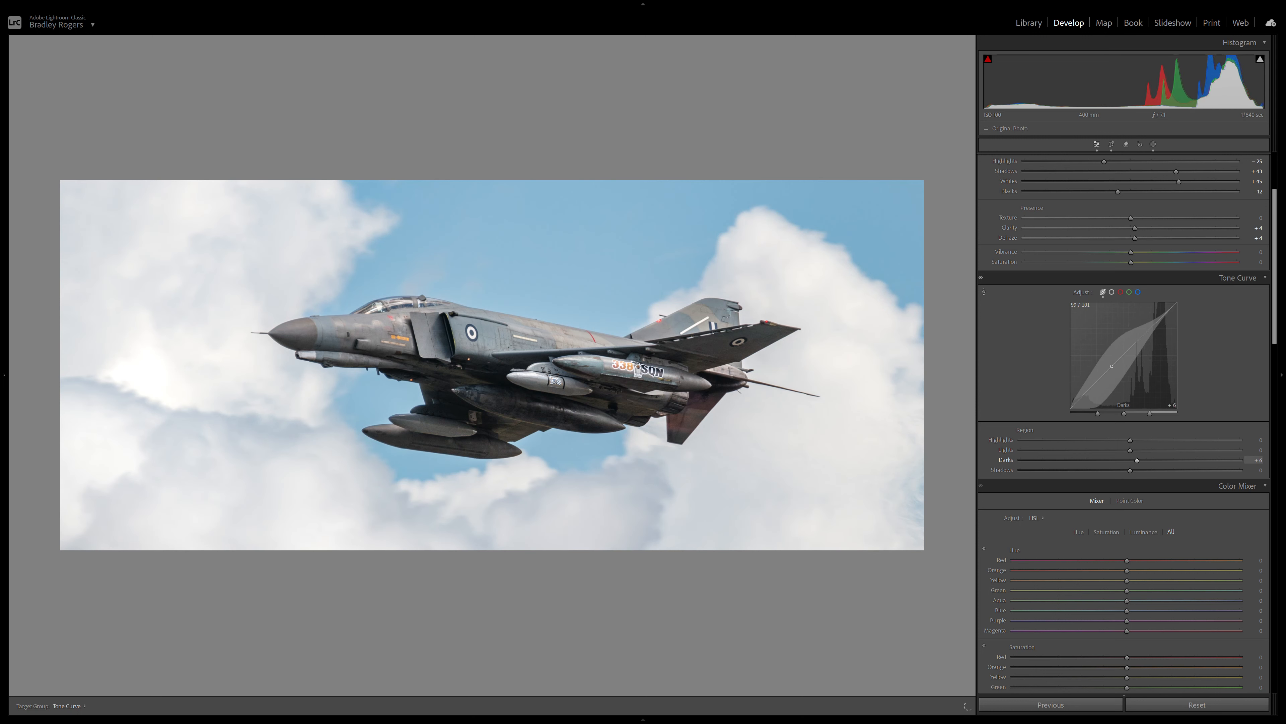
- Try a stronger tone curve with Darks at +21 and Lights at +1, reset the regions, and leave targeted adjustment
drag(1112, 365, 1136, 341)
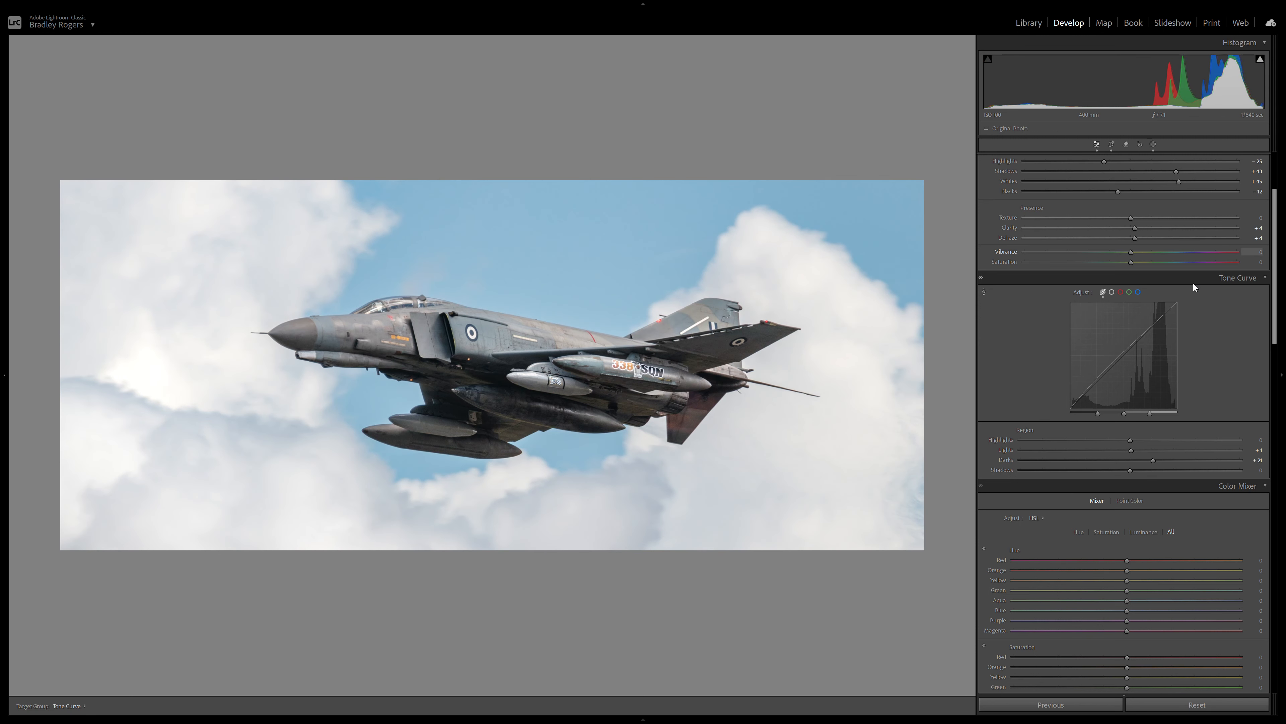
right_click(1123, 357)
click(1133, 366)
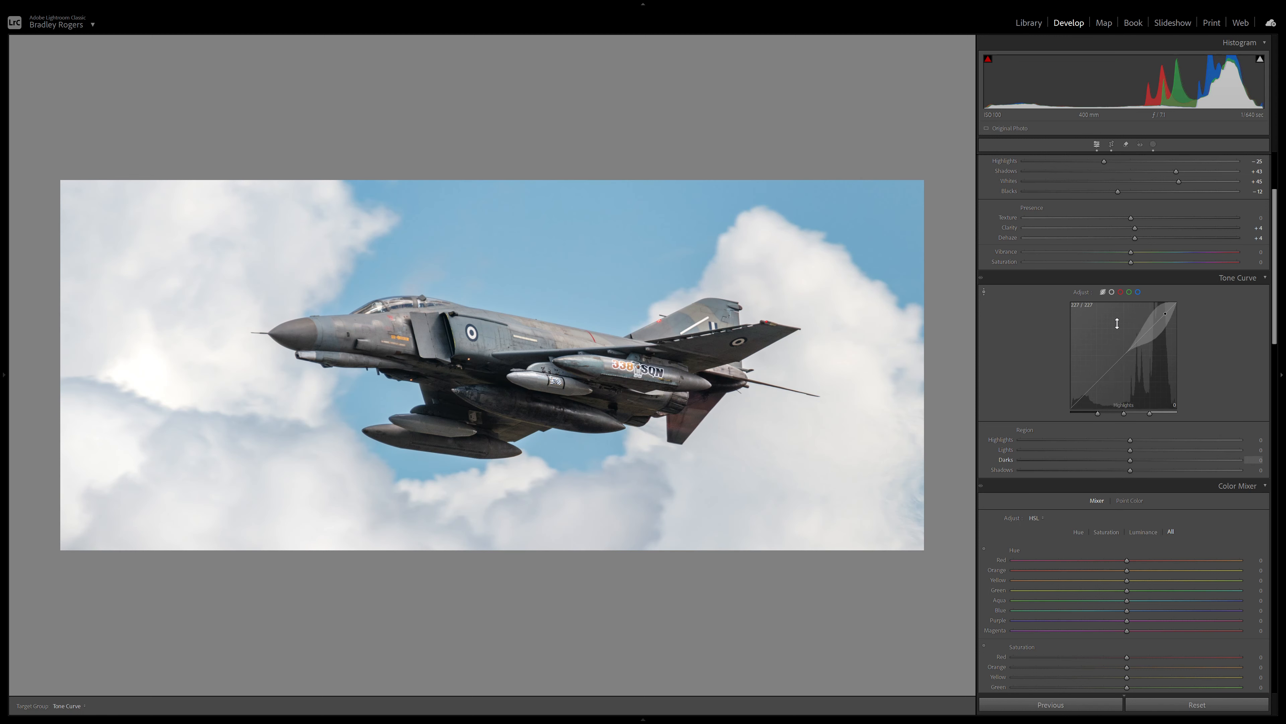
click(984, 292)
- Look through the Color Mixer's Color and Point Color modes, and return to the full set of HSL sliders
scroll(1085, 428, down, 5)
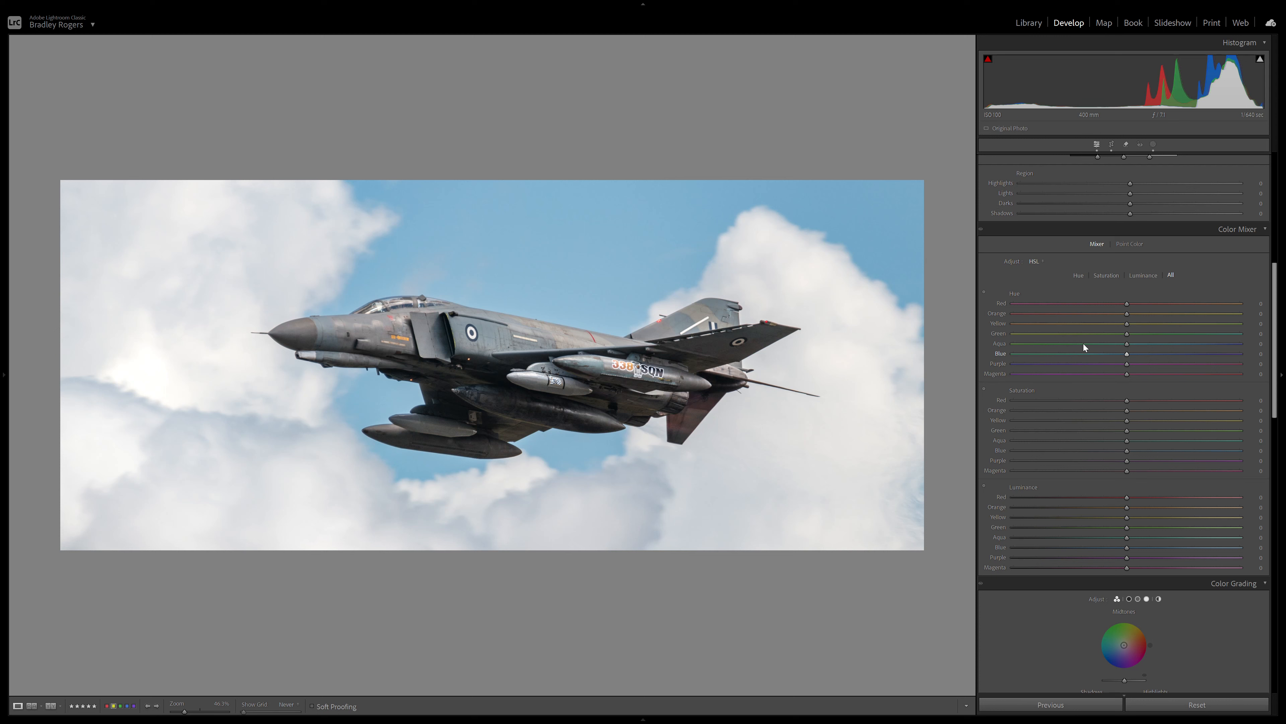
click(1036, 261)
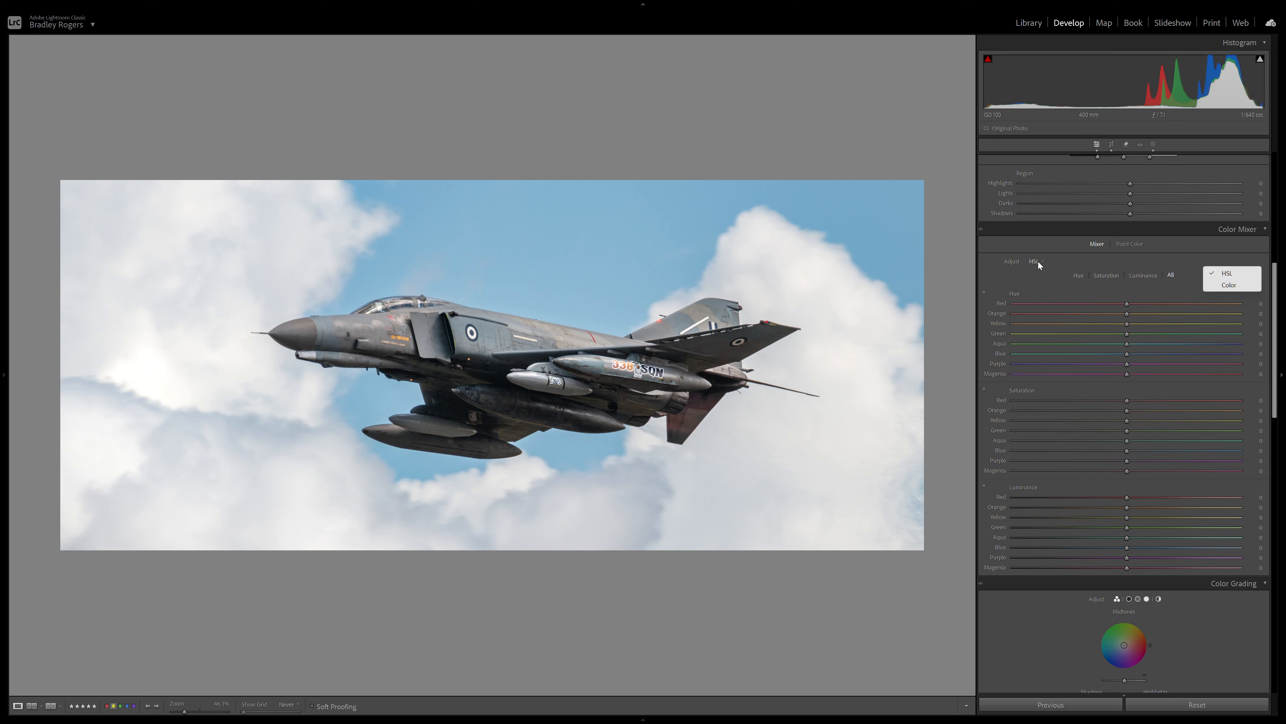
click(1231, 283)
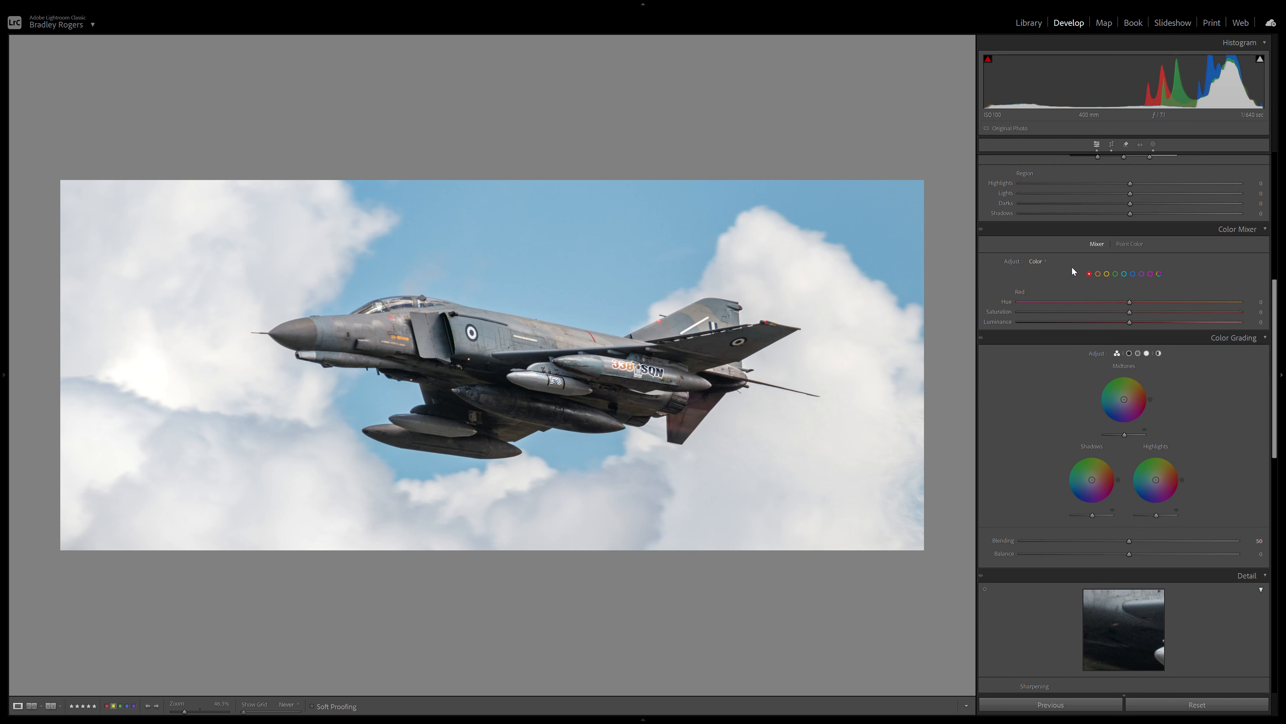
click(1130, 244)
click(1098, 245)
click(1035, 262)
click(1232, 275)
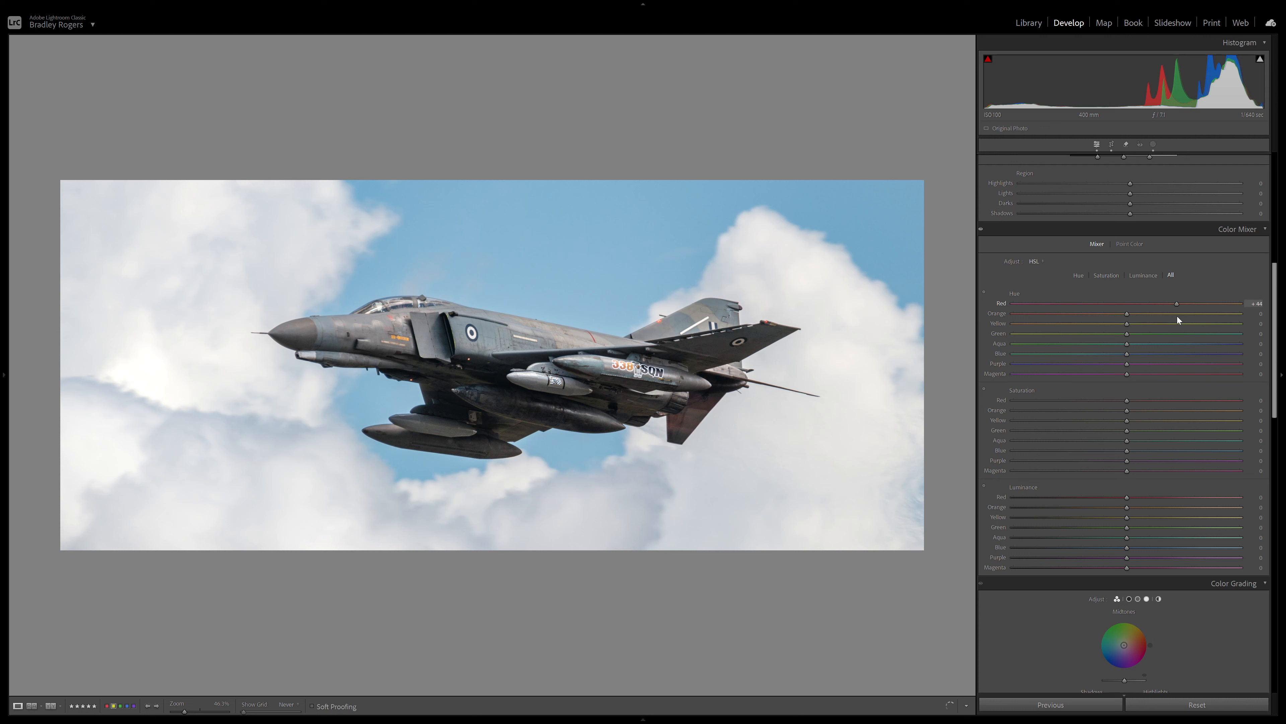
- Try shifting the Red, Orange and Yellow hues, and reset each one to 0
double_click(1124, 307)
mouse_move(1125, 306)
mouse_down()
mouse_move(1089, 304)
mouse_move(1107, 302)
mouse_up()
mouse_move(1128, 318)
mouse_down()
mouse_move(1153, 319)
mouse_move(1095, 329)
mouse_move(1142, 329)
mouse_up()
double_click(1097, 314)
scroll(499, 372, down, 2)
double_click(1122, 325)
- Set the Green hue to -9, and reset the Yellow hue to 0
drag(1113, 338, 1119, 337)
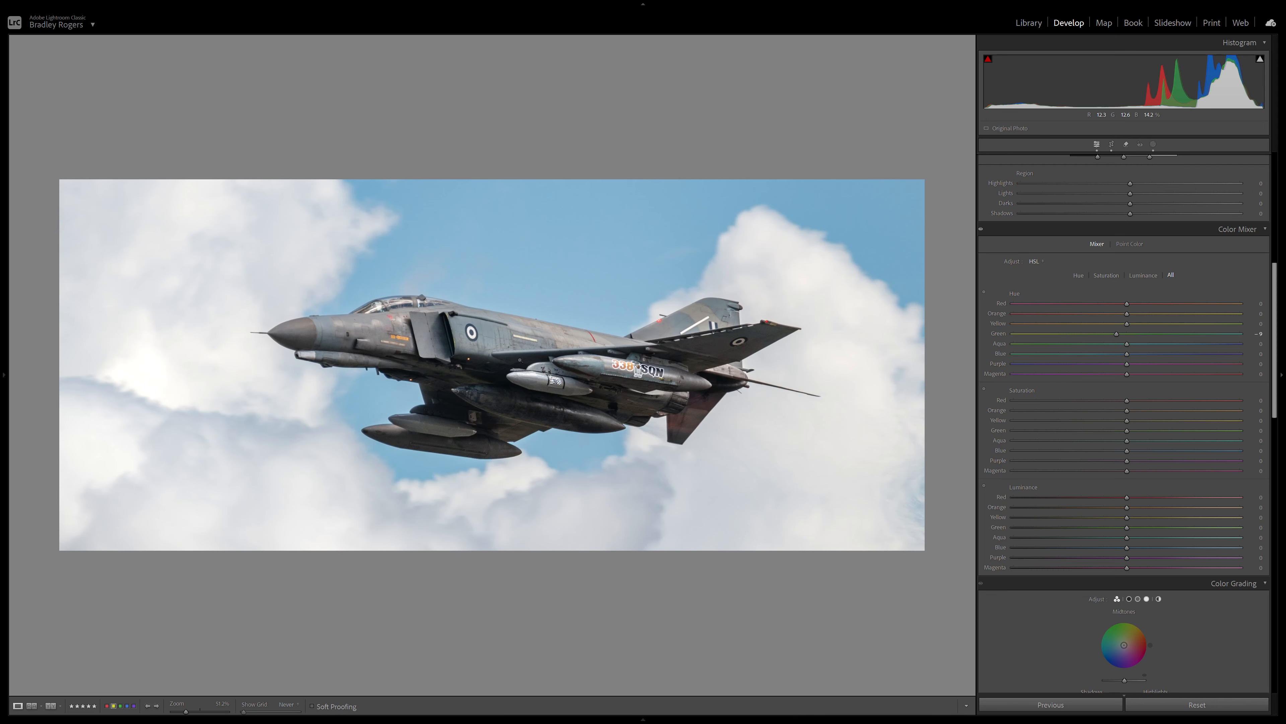
scroll(493, 365, up, 2)
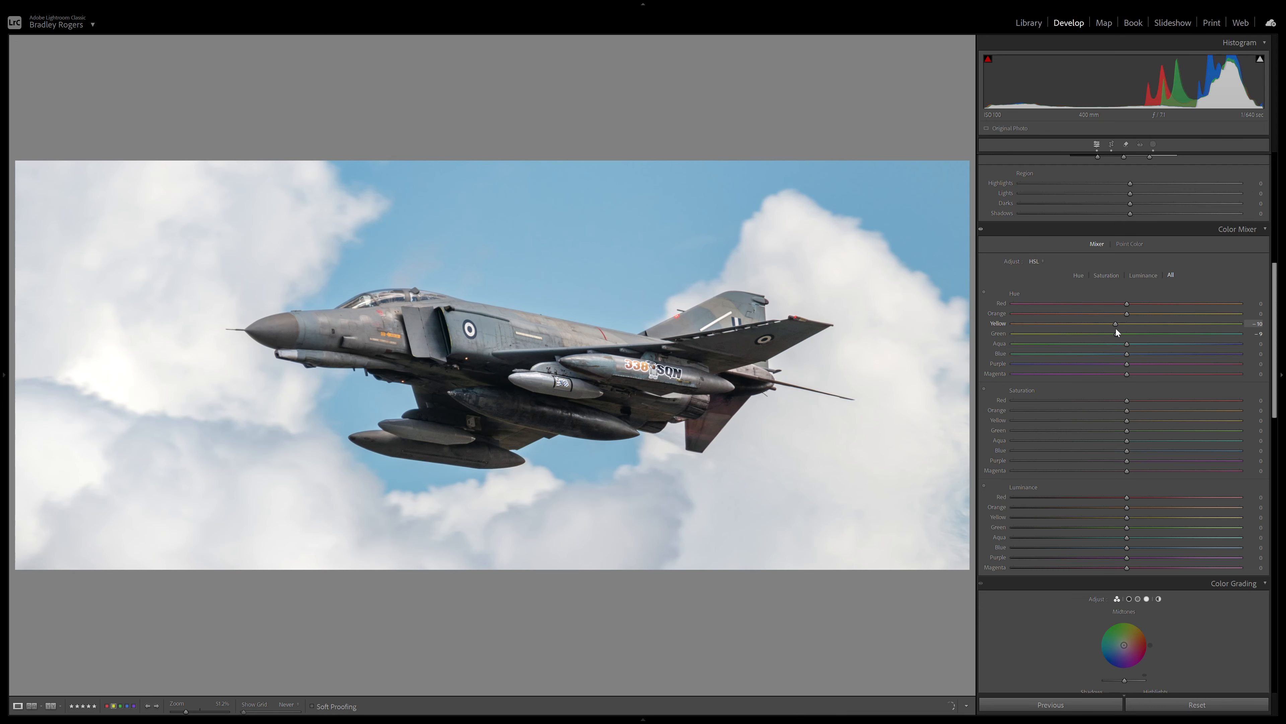
double_click(1116, 329)
- Set the Aqua hue to +2, Blue to +1 and Purple to -19, and reset the Magenta hue to 0
drag(1189, 350, 1002, 353)
drag(1134, 348, 1127, 354)
scroll(1148, 369, down, 3)
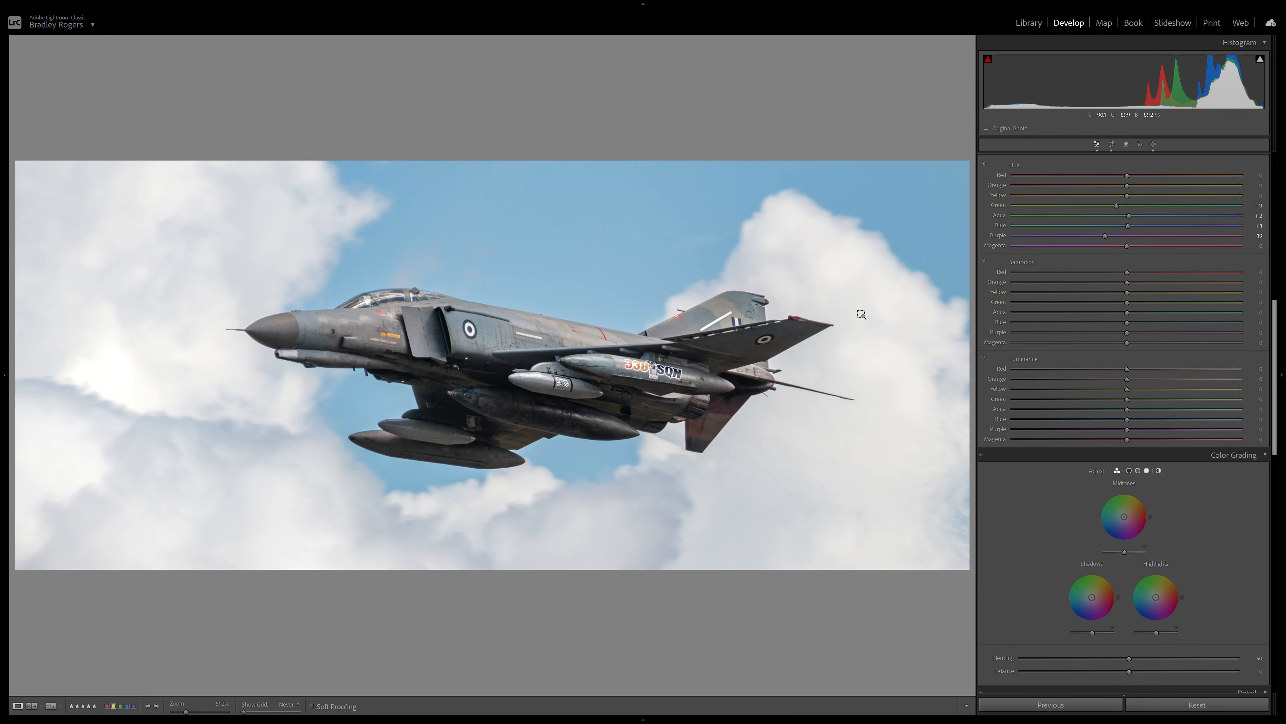
key(ctrl+minus)
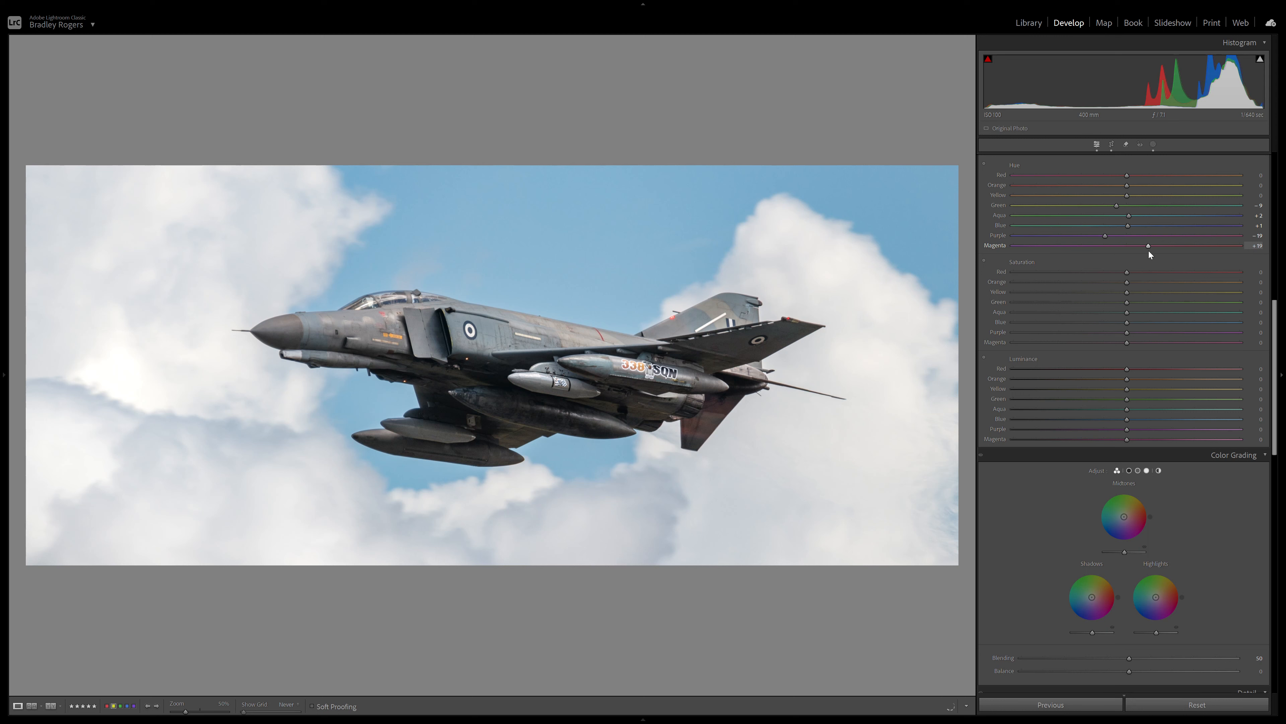
click(1148, 249)
double_click(1148, 245)
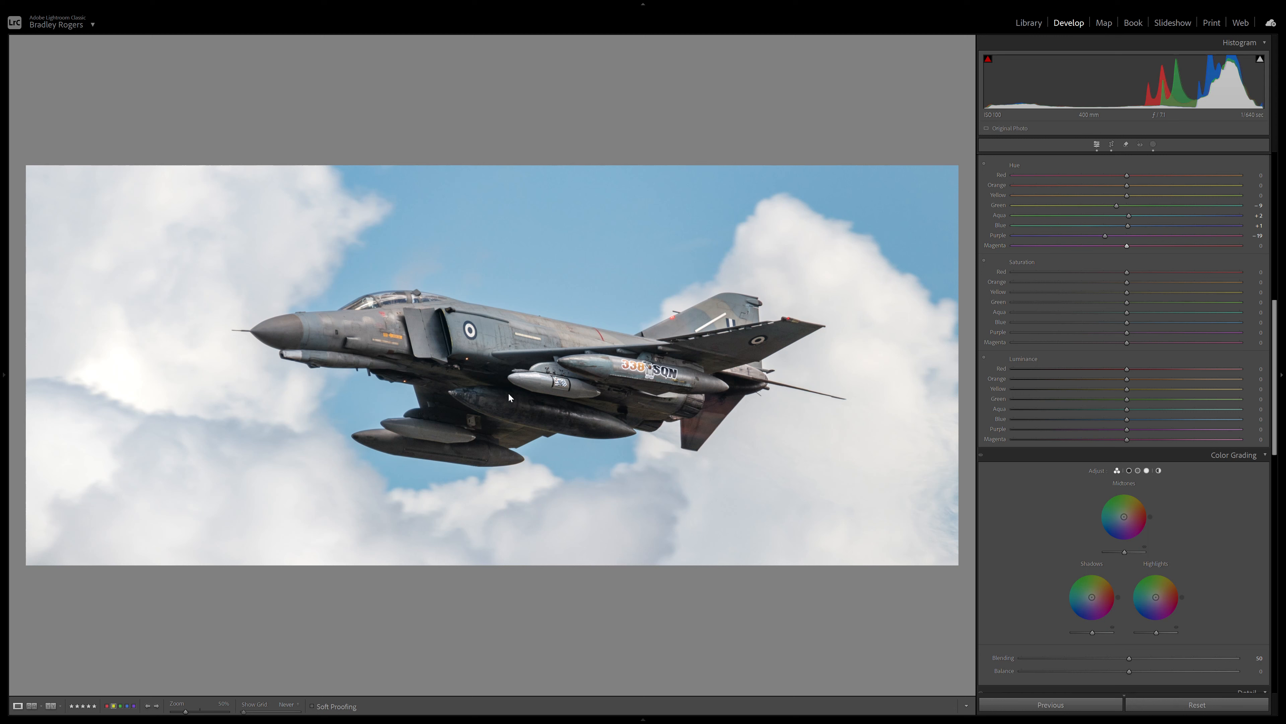
- Set the saturation of Red to +13, Orange to +14 and Yellow to +9, and reset Green to 0
click(1132, 282)
mouse_move(1133, 283)
mouse_down()
mouse_move(1143, 272)
mouse_move(1143, 283)
mouse_up()
drag(1180, 306, 1077, 313)
double_click(1116, 304)
- Set the Blue saturation to +4, and reset the Aqua and Purple saturation to 0 after testing them
drag(1175, 313, 1136, 322)
double_click(1085, 315)
drag(1127, 335, 1063, 337)
double_click(1110, 333)
- Set the luminance of Red to +7, Orange to +11, Yellow to +15, Green to +7, Aqua to -11 and Blue to -5
scroll(1109, 334, down, 3)
scroll(1142, 347, up, 3)
mouse_move(1134, 387)
mouse_down()
mouse_move(1188, 383)
mouse_move(1149, 387)
mouse_up()
drag(1165, 397, 1142, 396)
drag(1140, 401, 1135, 401)
- Try strong Purple and Magenta luminance shifts, and reset both to 0
drag(1230, 414, 1063, 434)
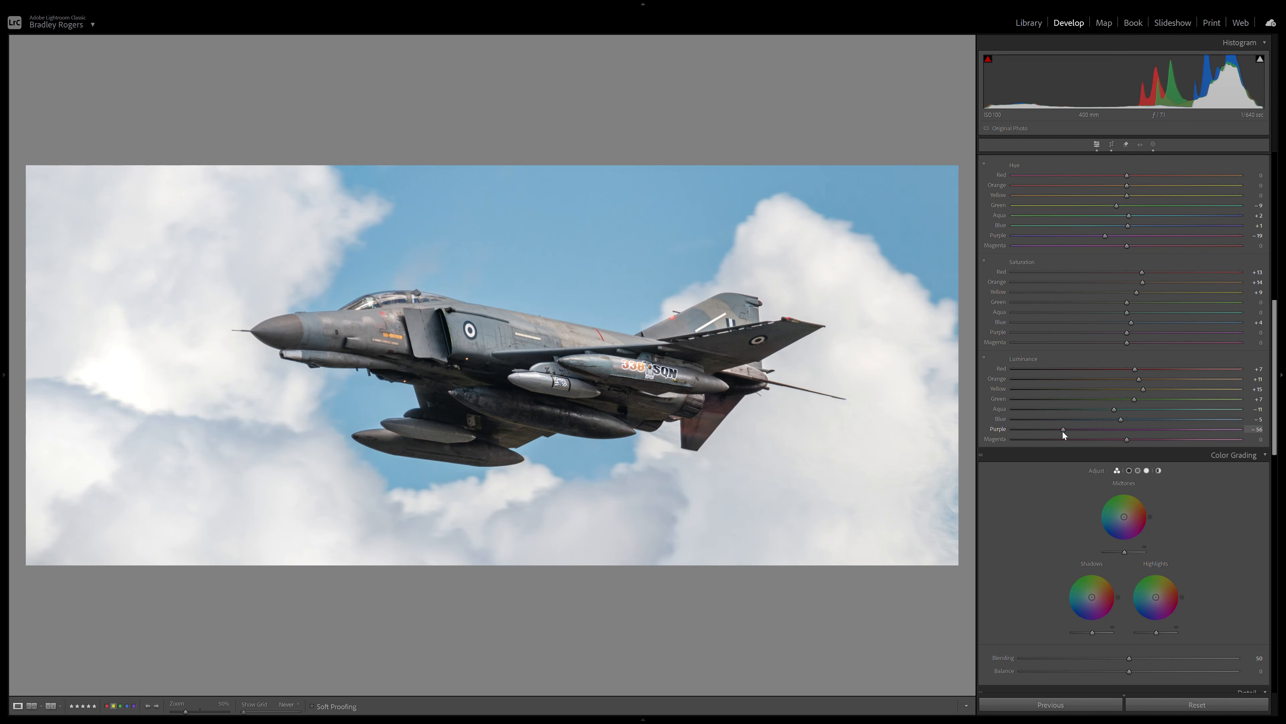
double_click(1095, 430)
drag(1181, 435, 1178, 434)
scroll(1185, 375, down, 3)
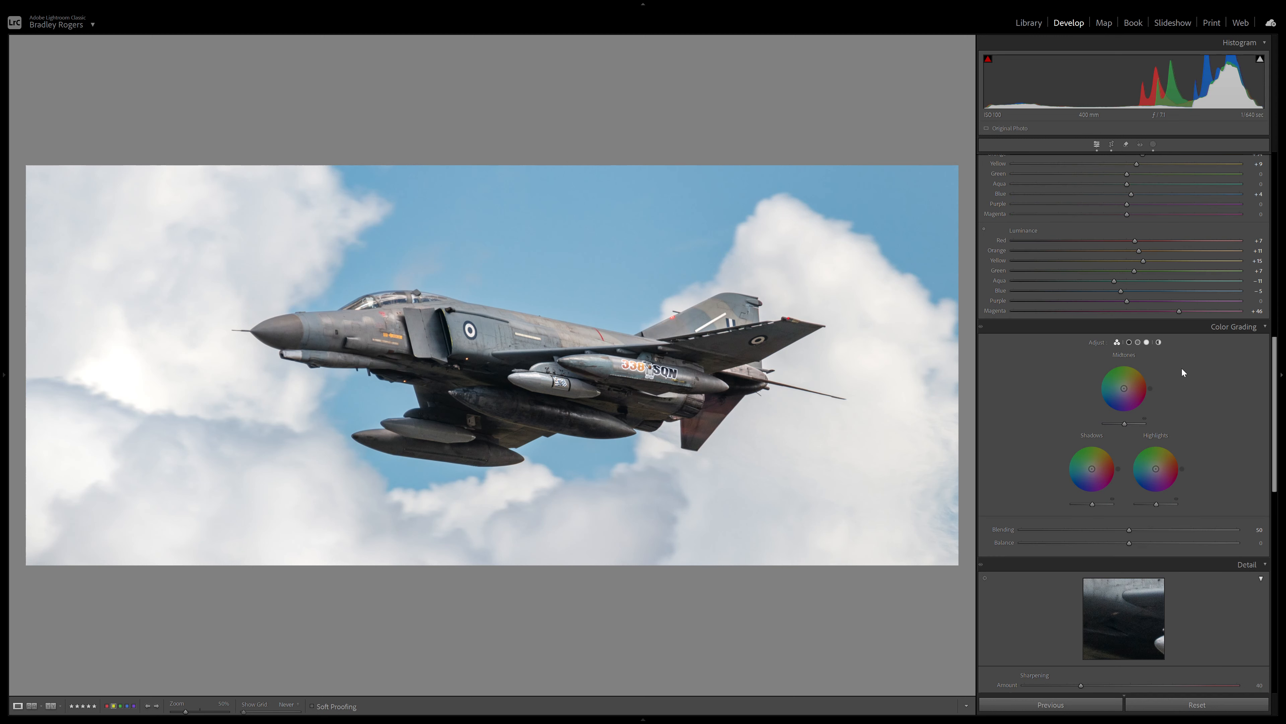
double_click(1179, 311)
- Review the Color Mixer values, compare the photo before and after side by side, and return to the single view
scroll(1174, 324, up, 5)
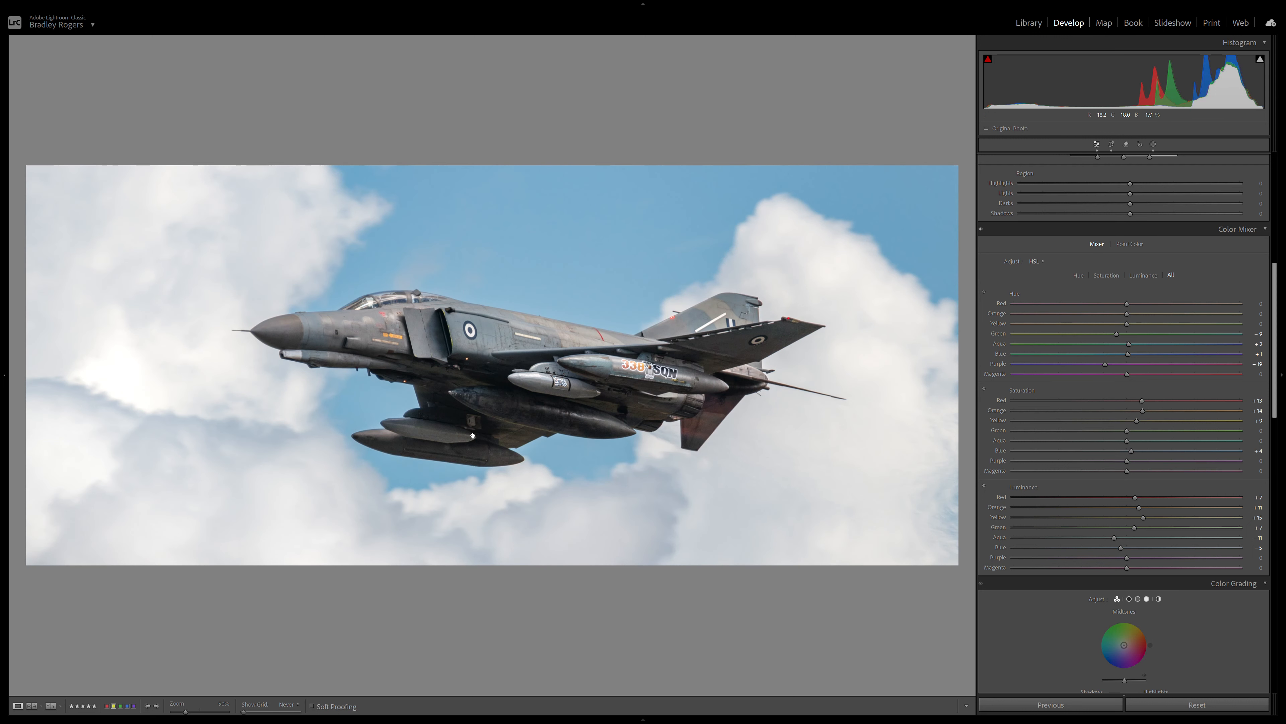
scroll(1164, 355, down, 5)
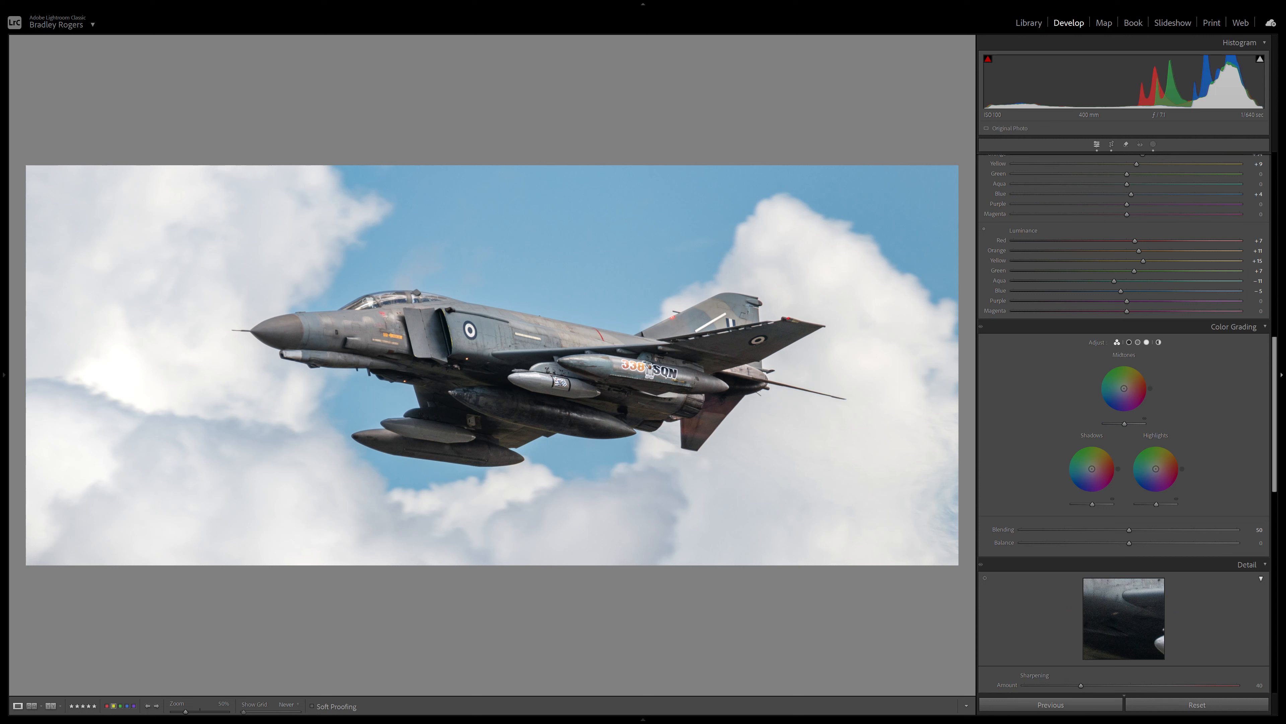
click(51, 706)
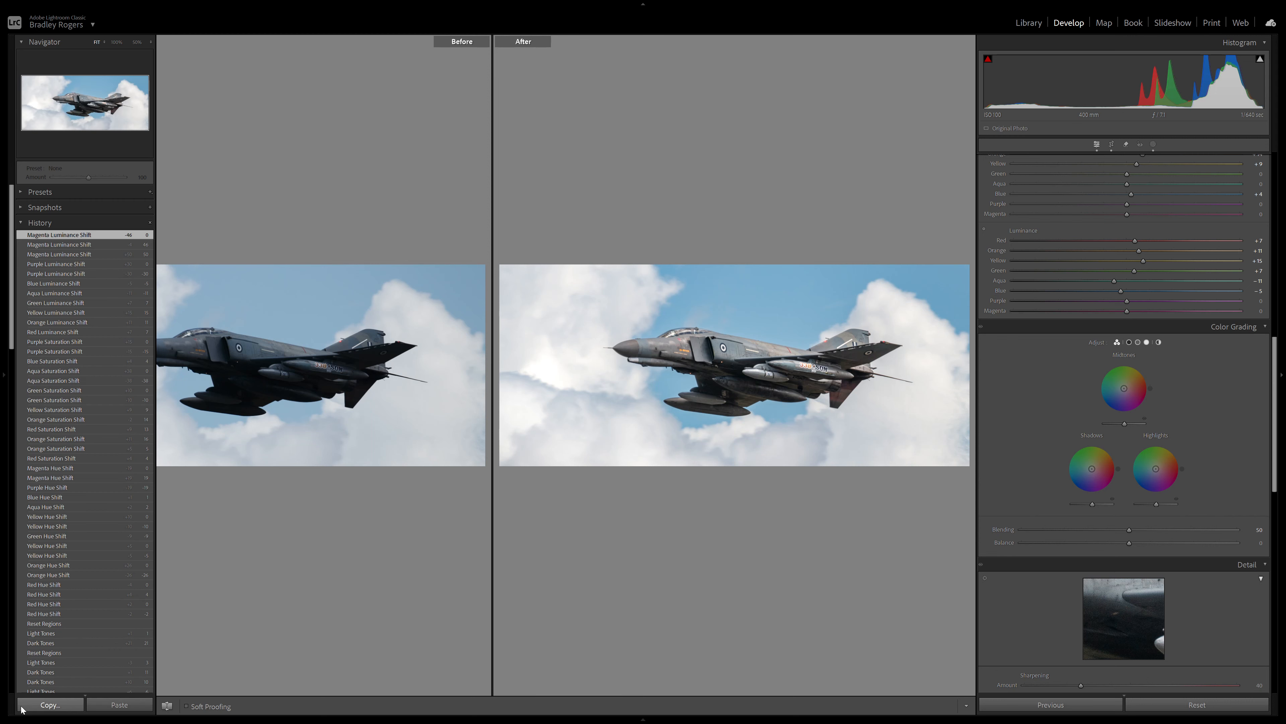
click(17, 705)
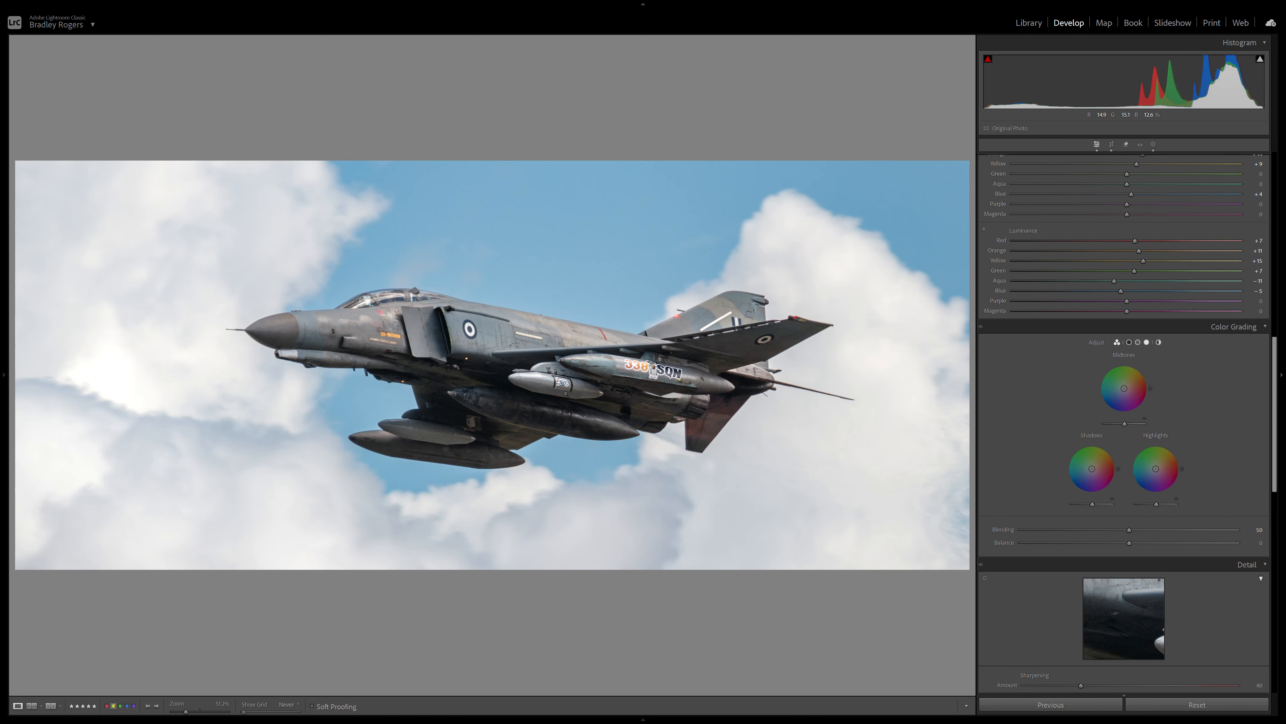
- Look at the Color Grading shadows and highlights wheels, and set the midtones Luminance to +17
scroll(1255, 374, down, 3)
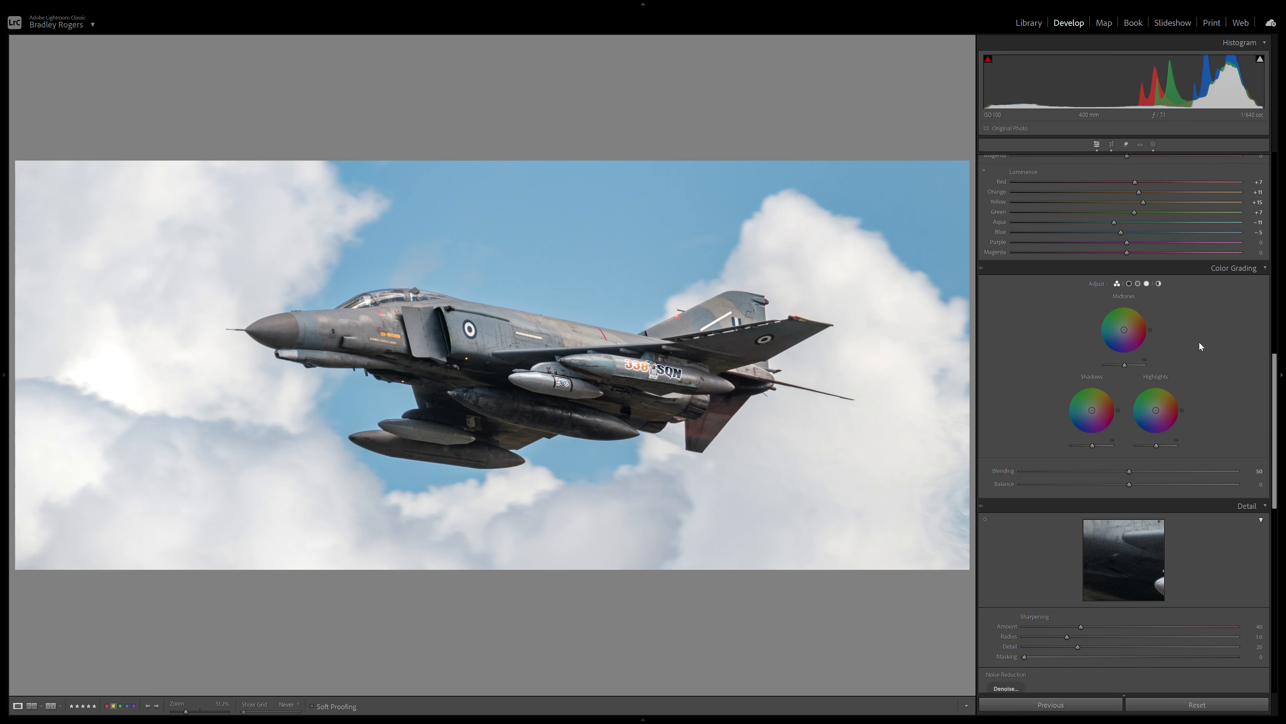
click(1129, 284)
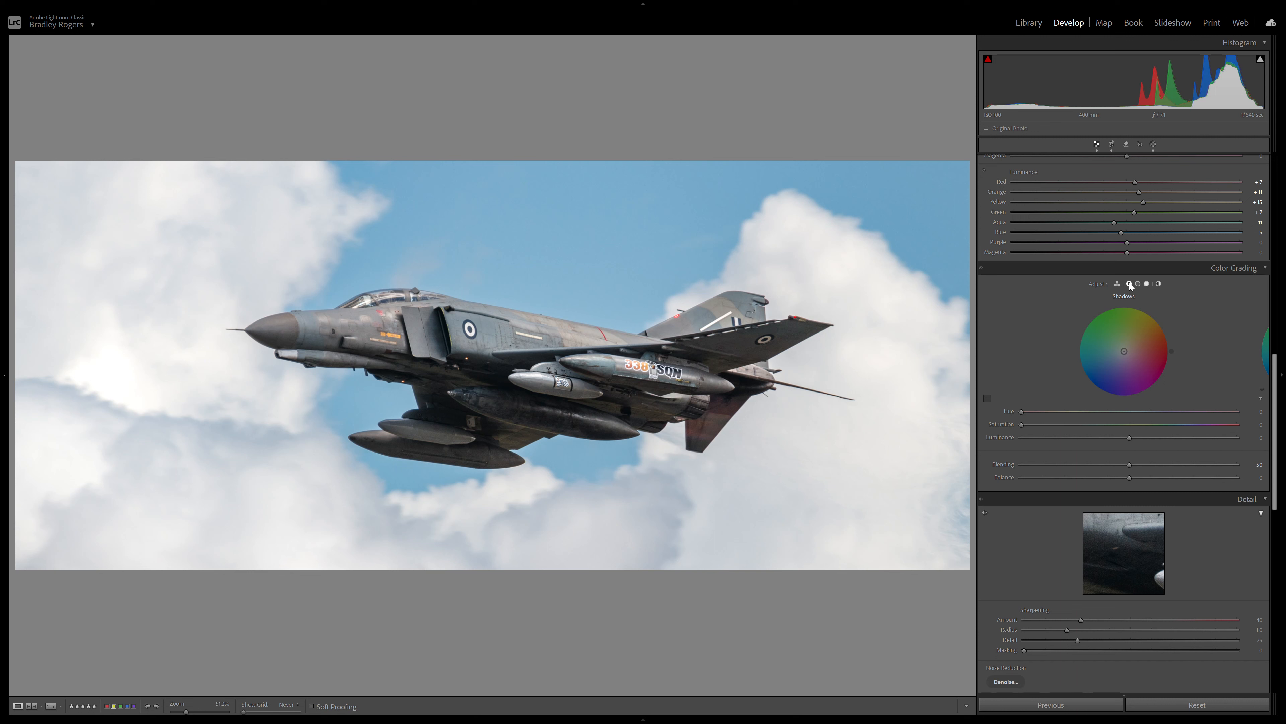
click(1147, 284)
click(1138, 284)
mouse_move(1137, 441)
mouse_down()
mouse_move(1187, 439)
mouse_move(1147, 439)
mouse_up()
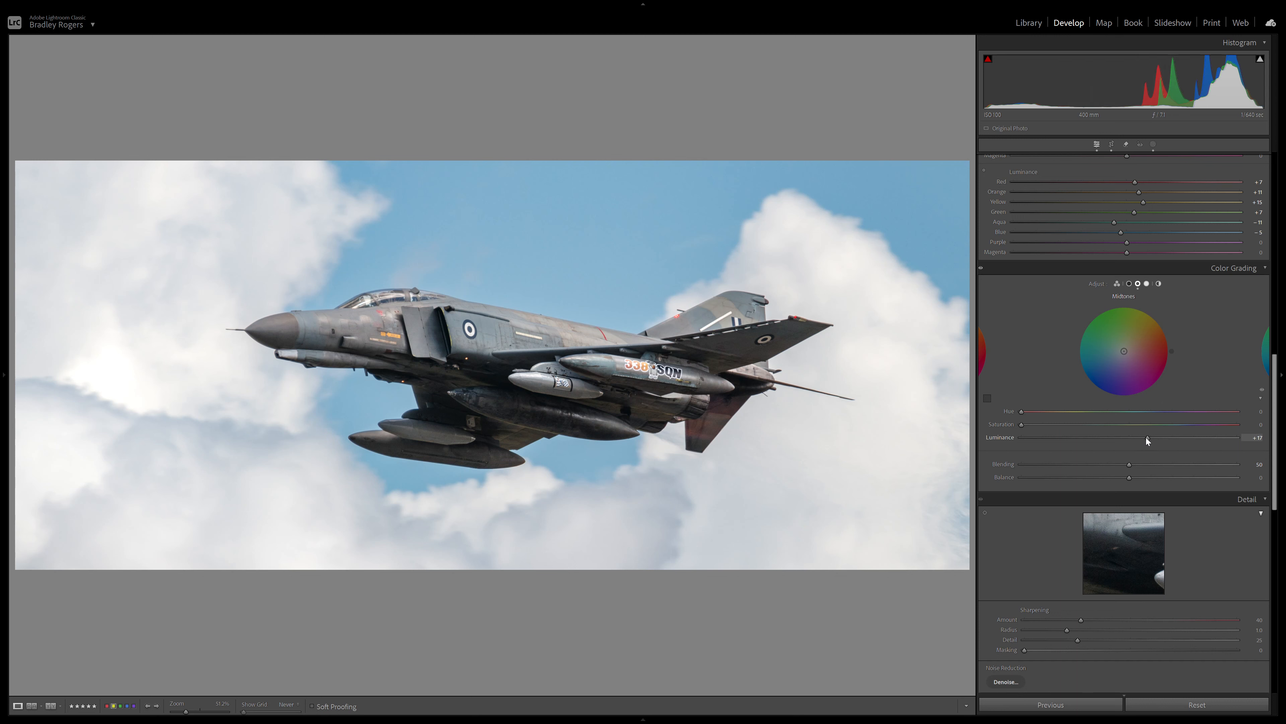
- Set the midtones Luminance to +20 and inspect the jet's fuselage and tail at 100%
drag(1164, 437, 1132, 437)
click(476, 348)
click(477, 349)
click(636, 327)
click(615, 364)
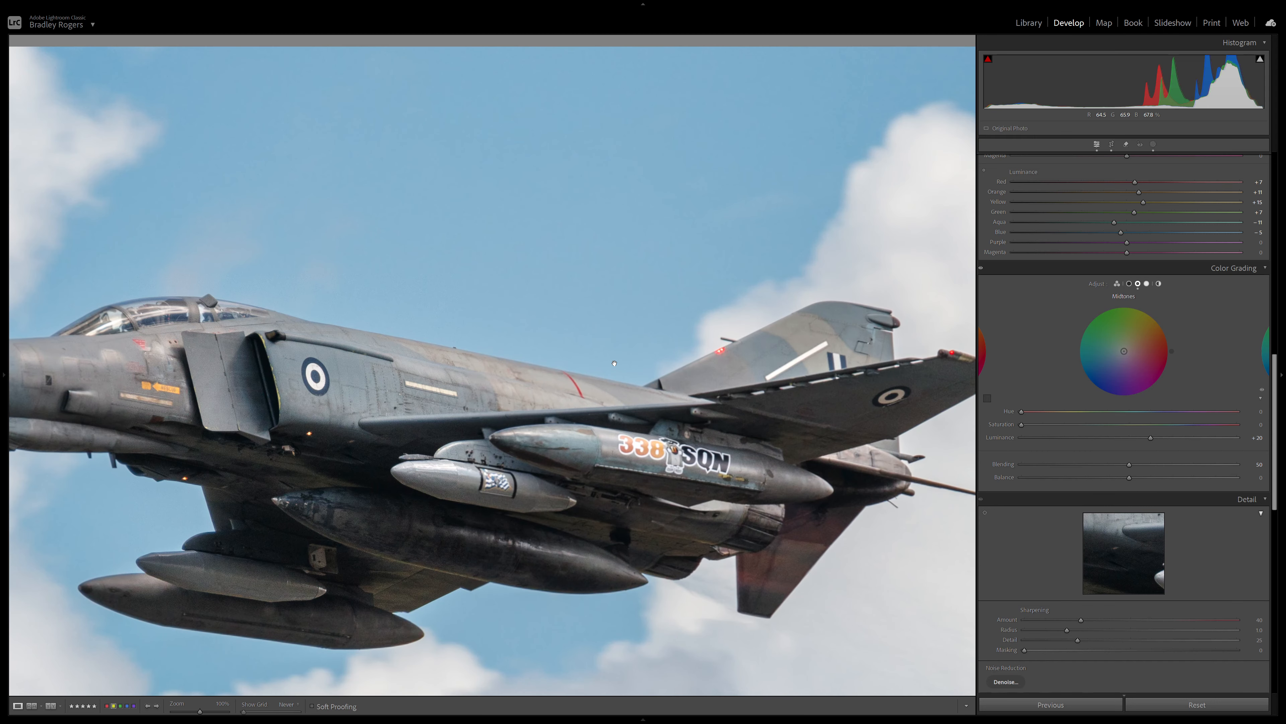
drag(282, 524, 477, 425)
click(685, 387)
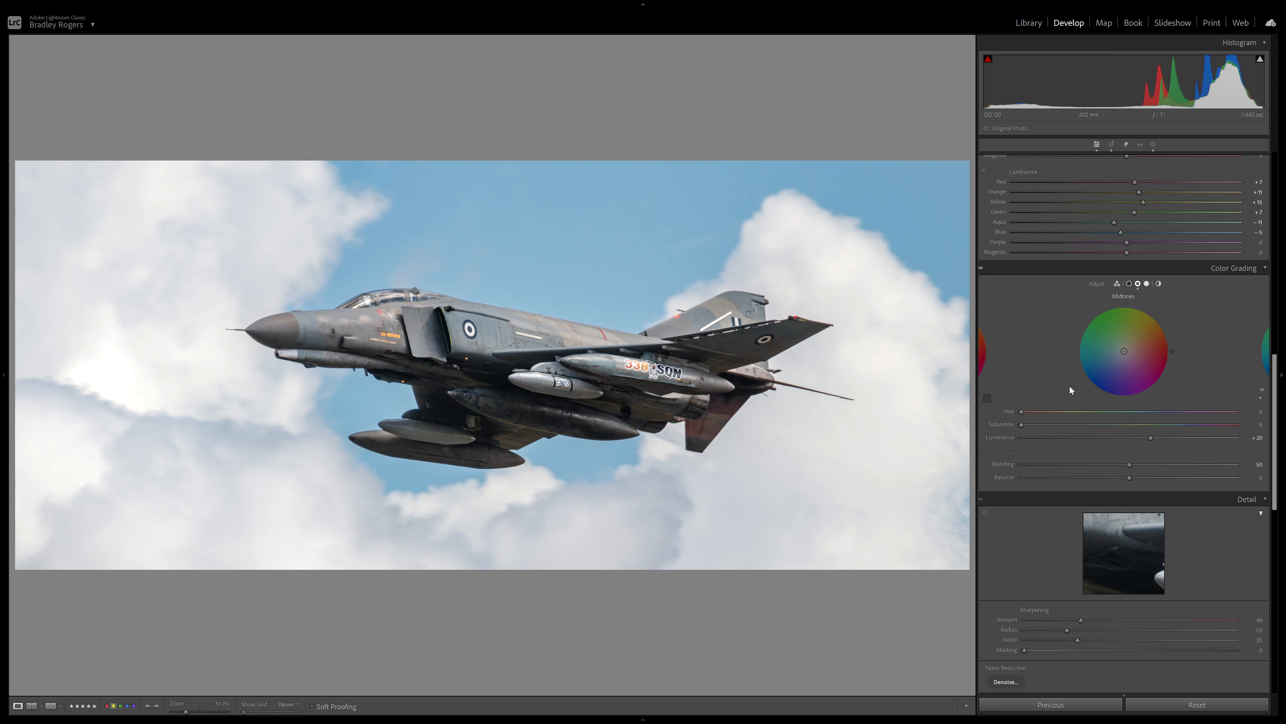
- Go to the Detail settings, check the jet up close, and hide and restore the sharpening preview
scroll(1281, 388, down, 3)
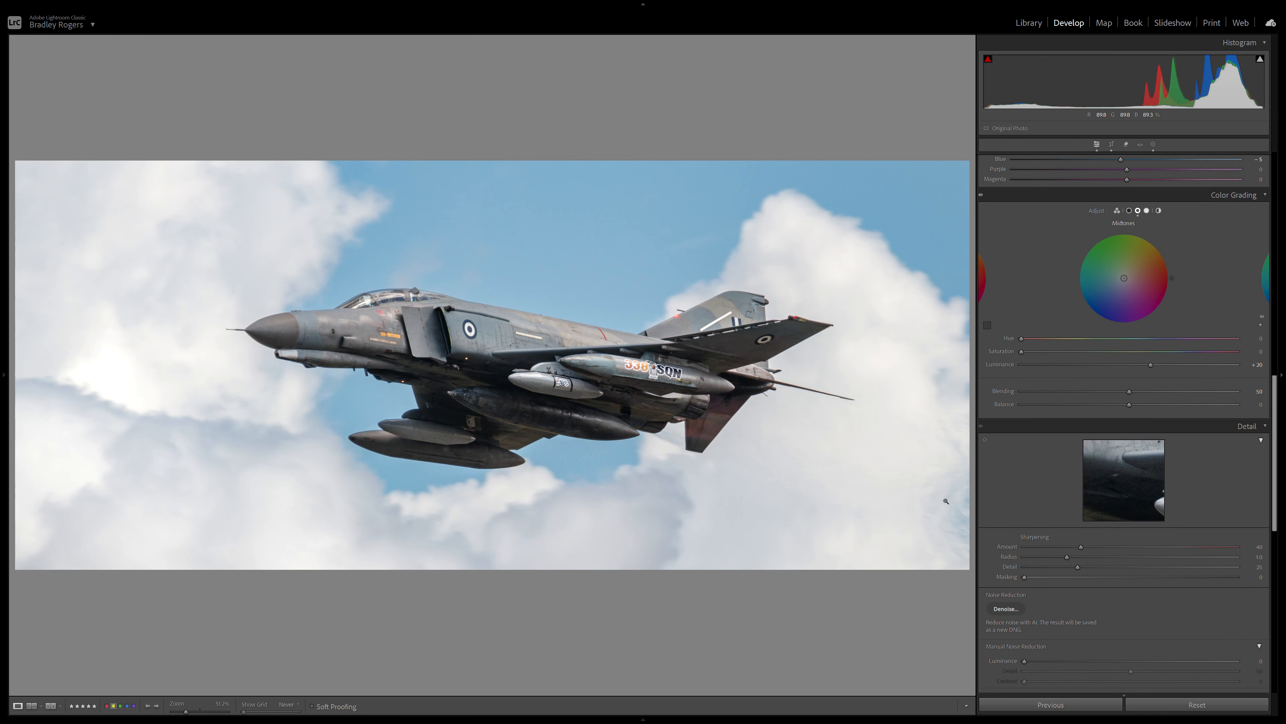
click(519, 319)
click(533, 380)
scroll(1277, 417, down, 2)
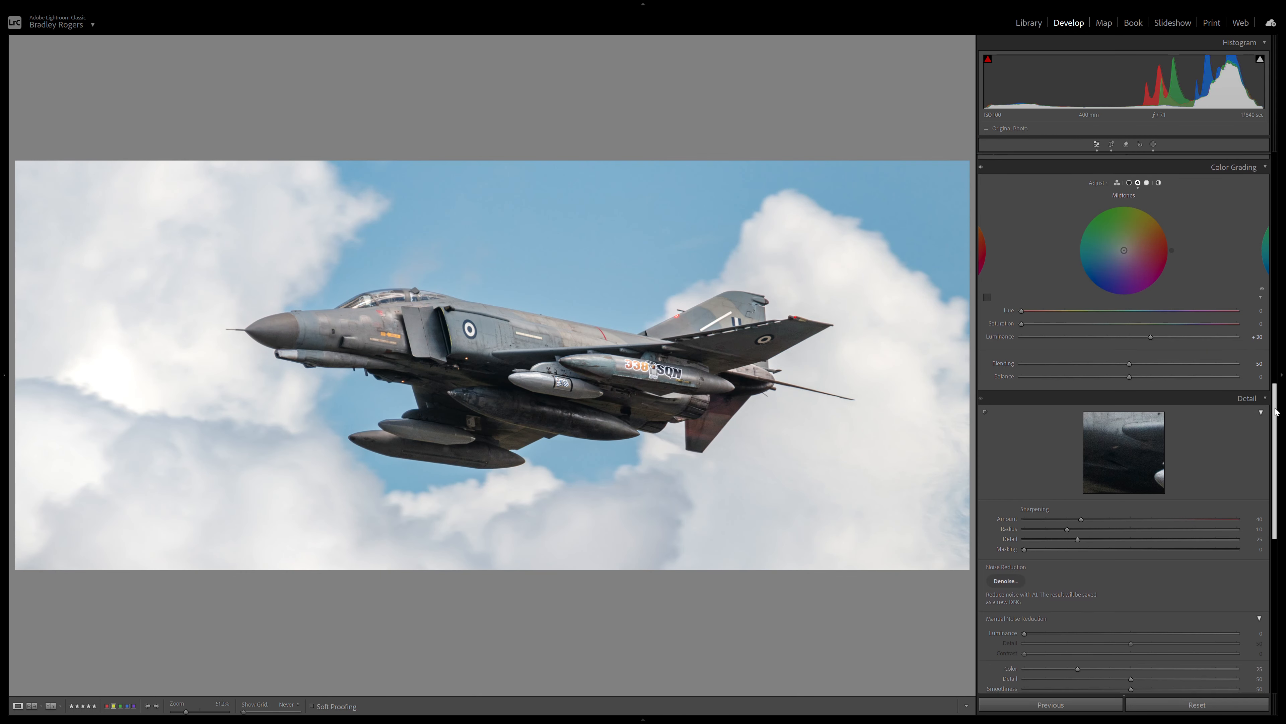
scroll(1278, 416, down, 6)
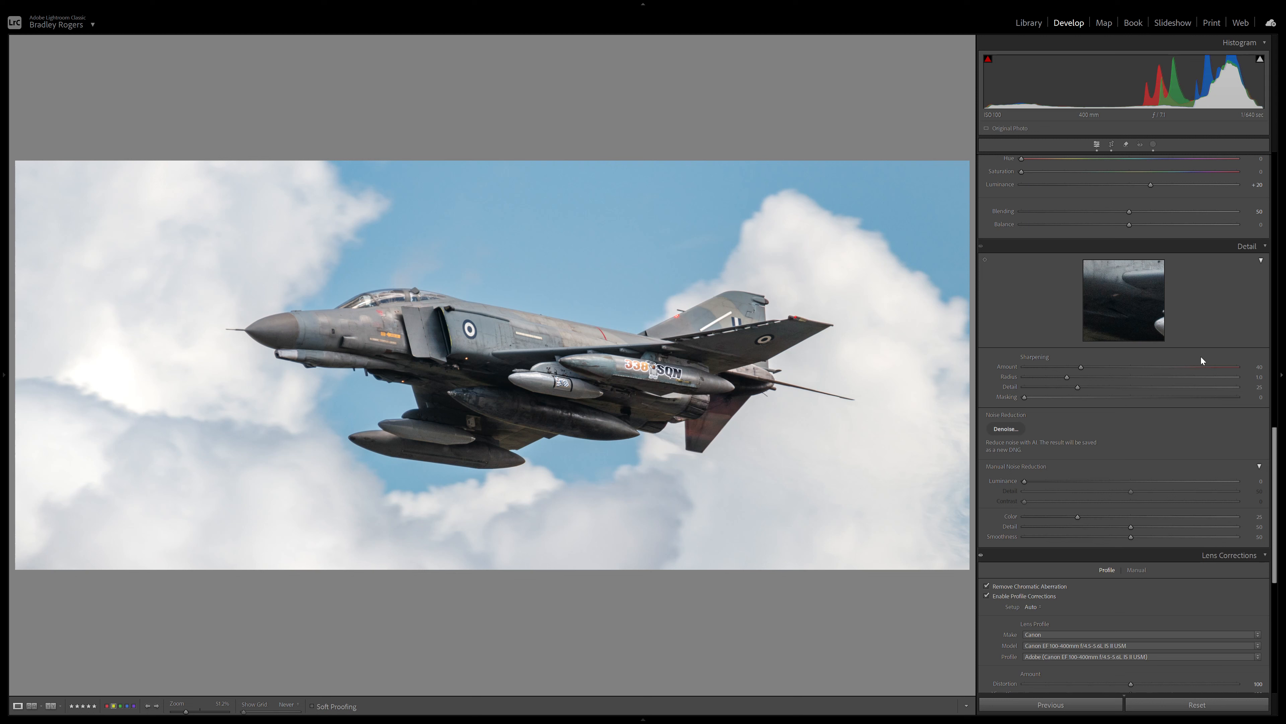
click(1261, 260)
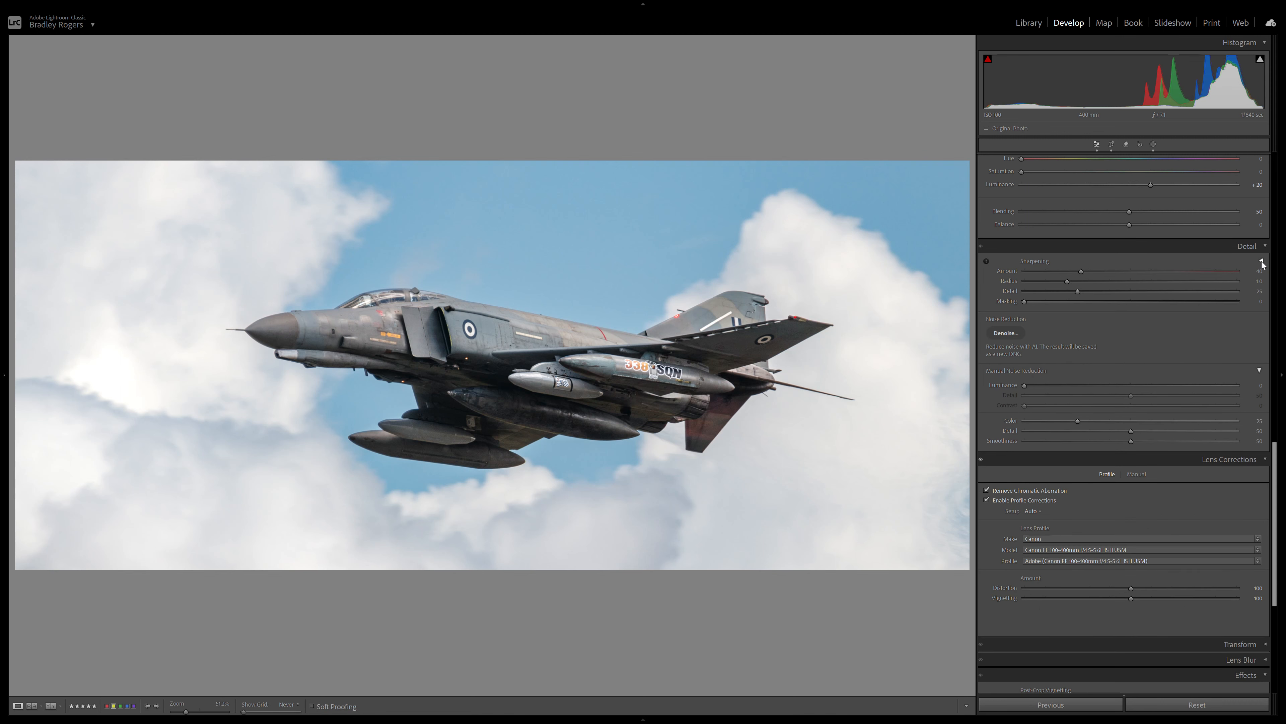
click(1261, 260)
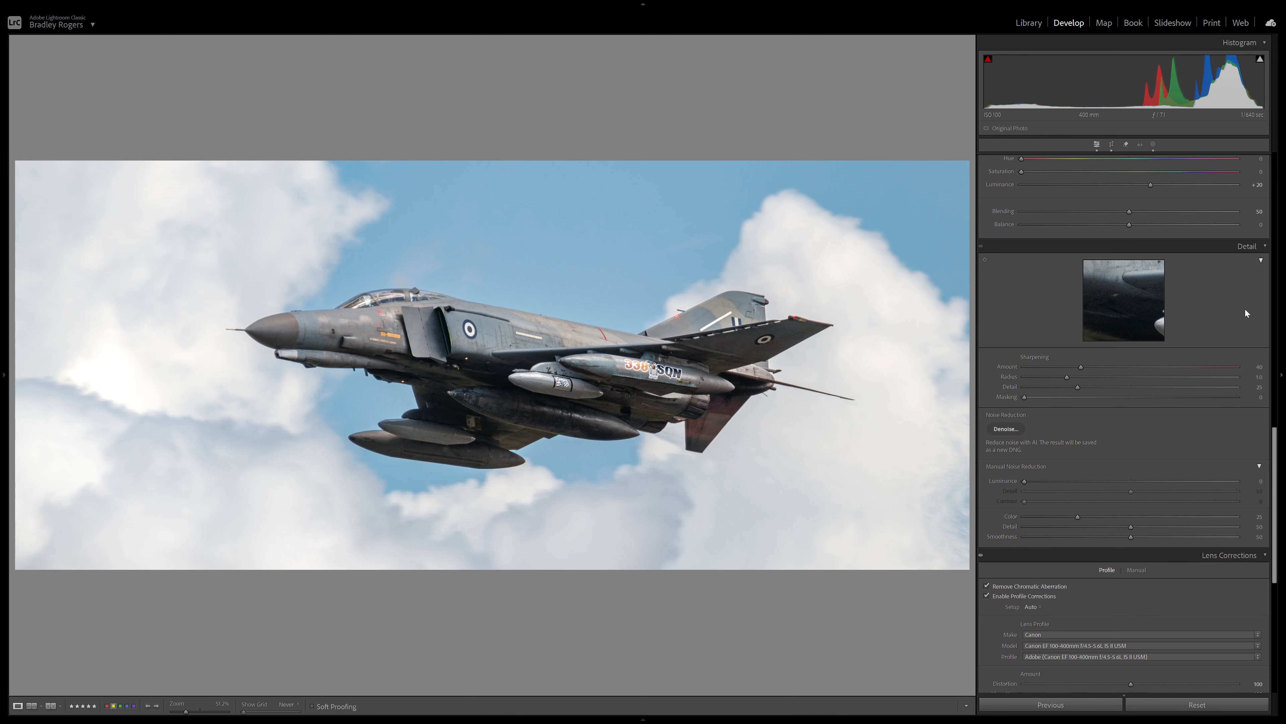
- Set the sharpening Masking to 78 using the black-and-white edge view
click(516, 323)
click(517, 323)
drag(1024, 399, 1141, 398)
drag(1140, 397, 1196, 399)
key(alt)
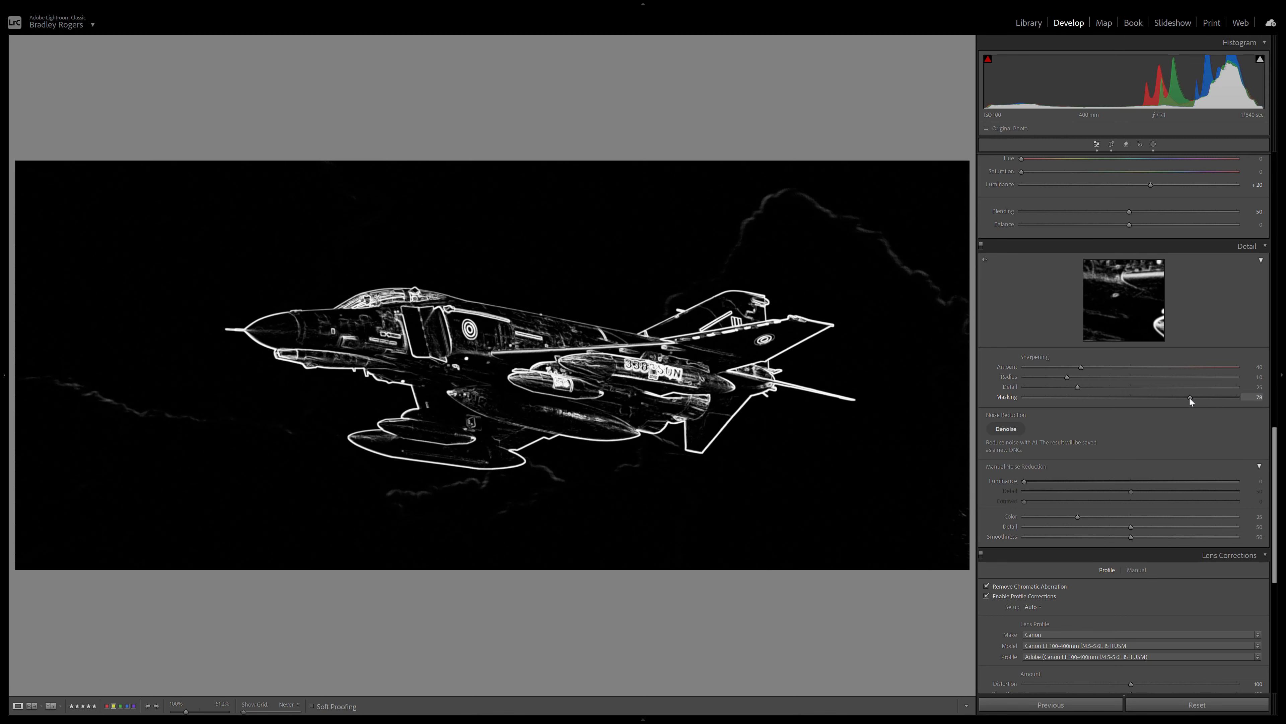
drag(1190, 398, 1190, 398)
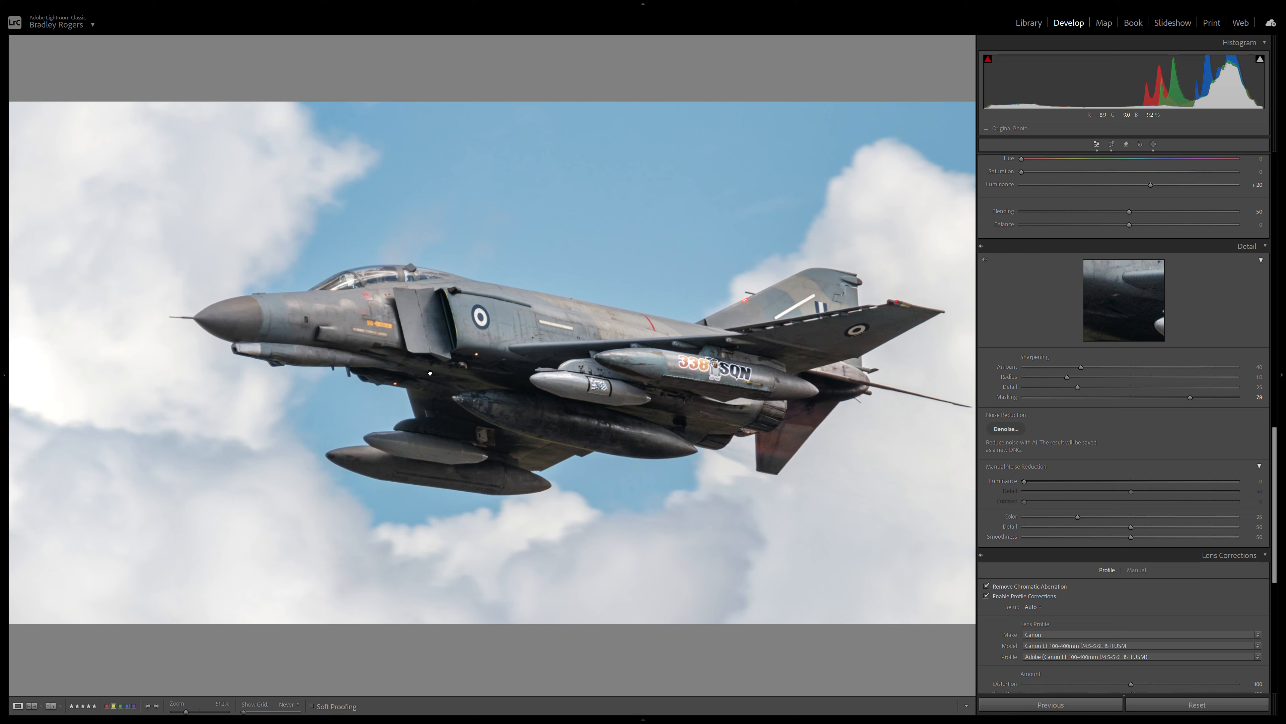
- Point the detail preview at the fuselage roundel, and set the sharpening Amount to 98
click(475, 376)
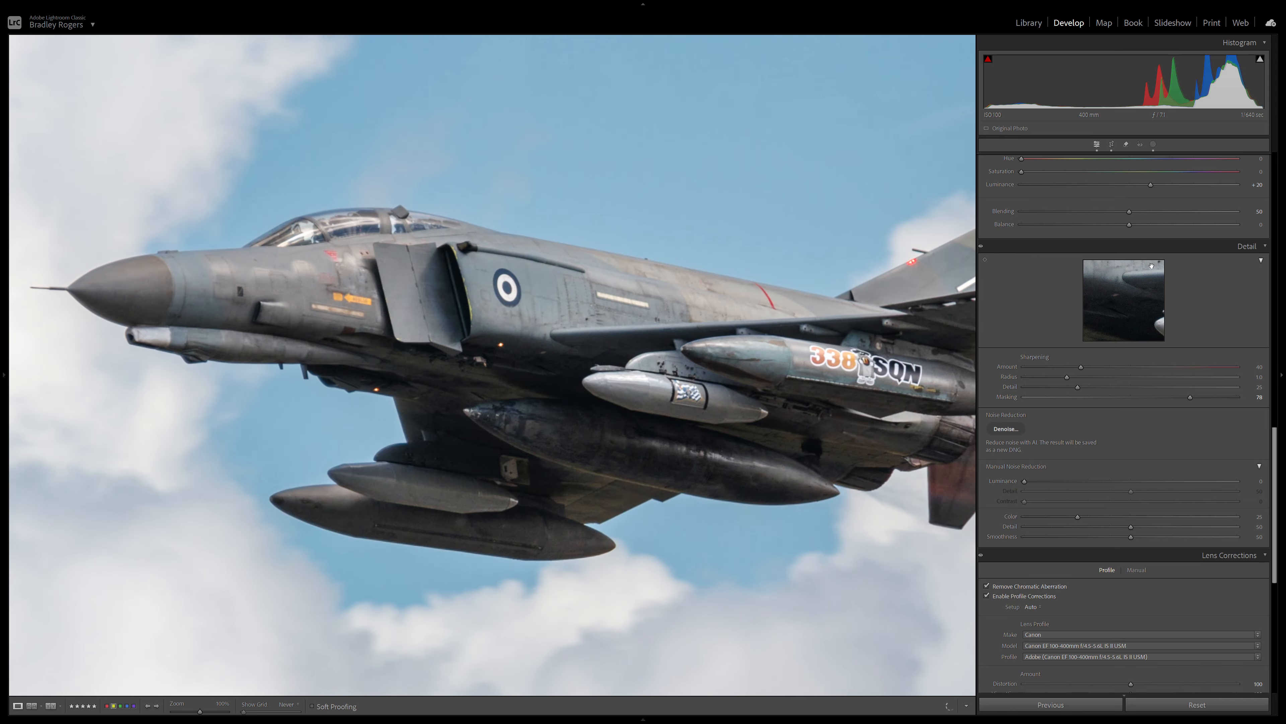
click(1136, 301)
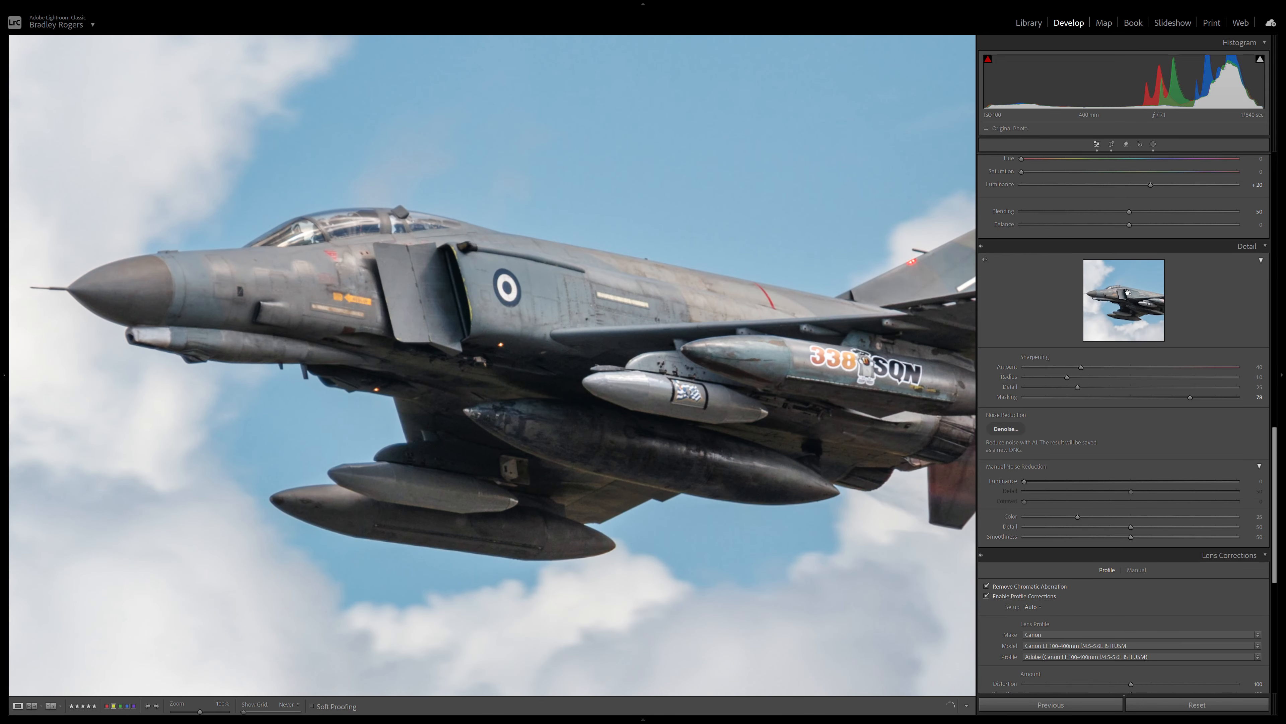
click(1128, 293)
drag(1143, 299, 1109, 310)
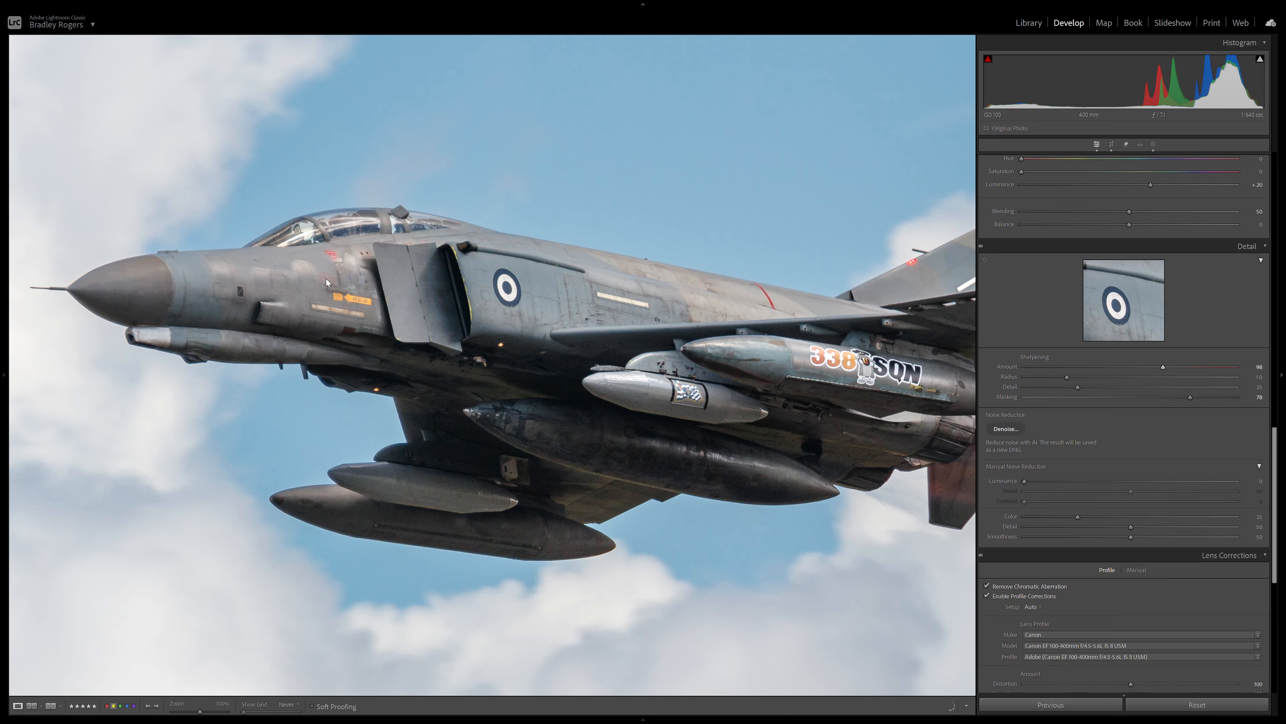
click(372, 330)
click(371, 330)
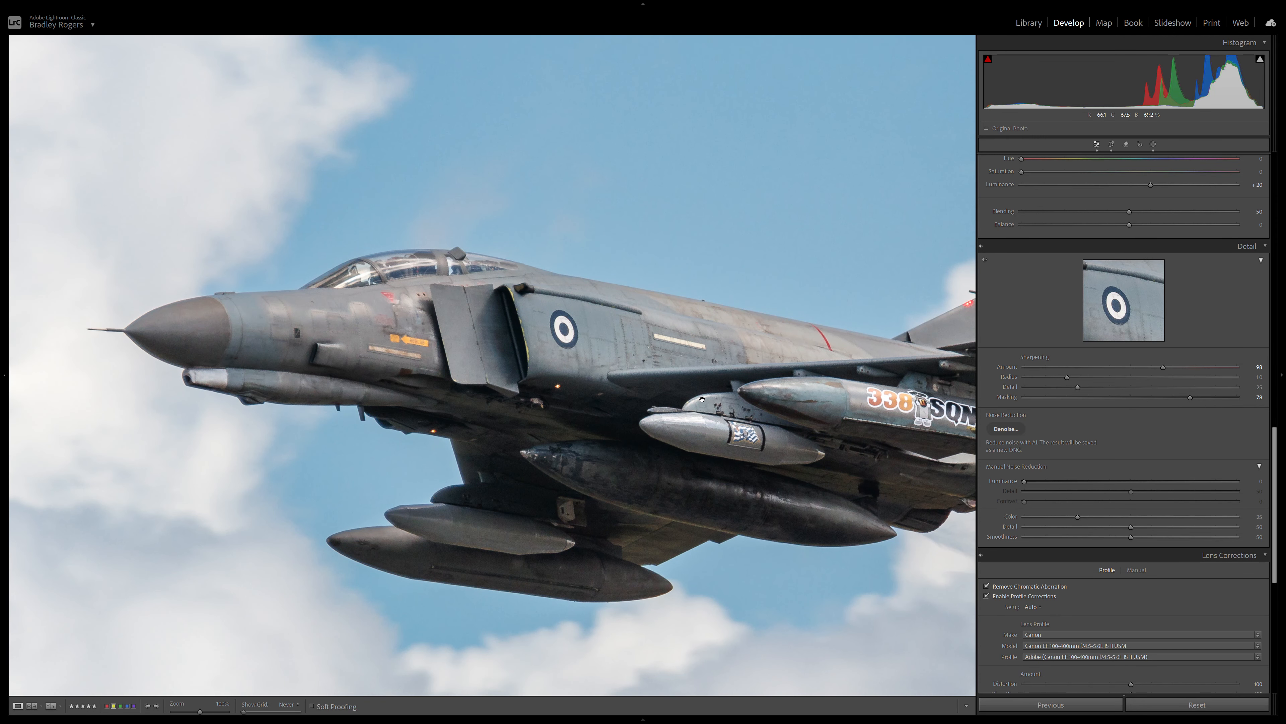
- Try the maximum sharpening Radius, set it to 1.2 using the grayscale edge view, and inspect the jet at 100%
drag(699, 398, 598, 371)
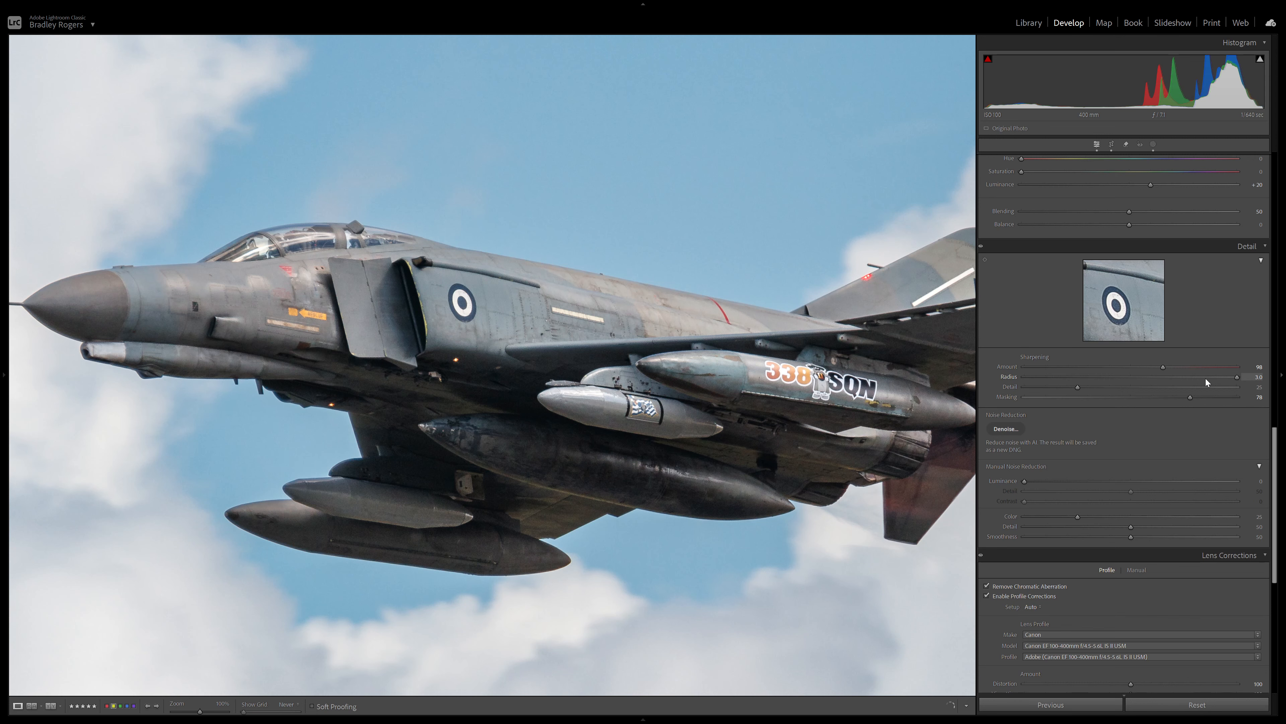
key(alt)
alt+click(1238, 379)
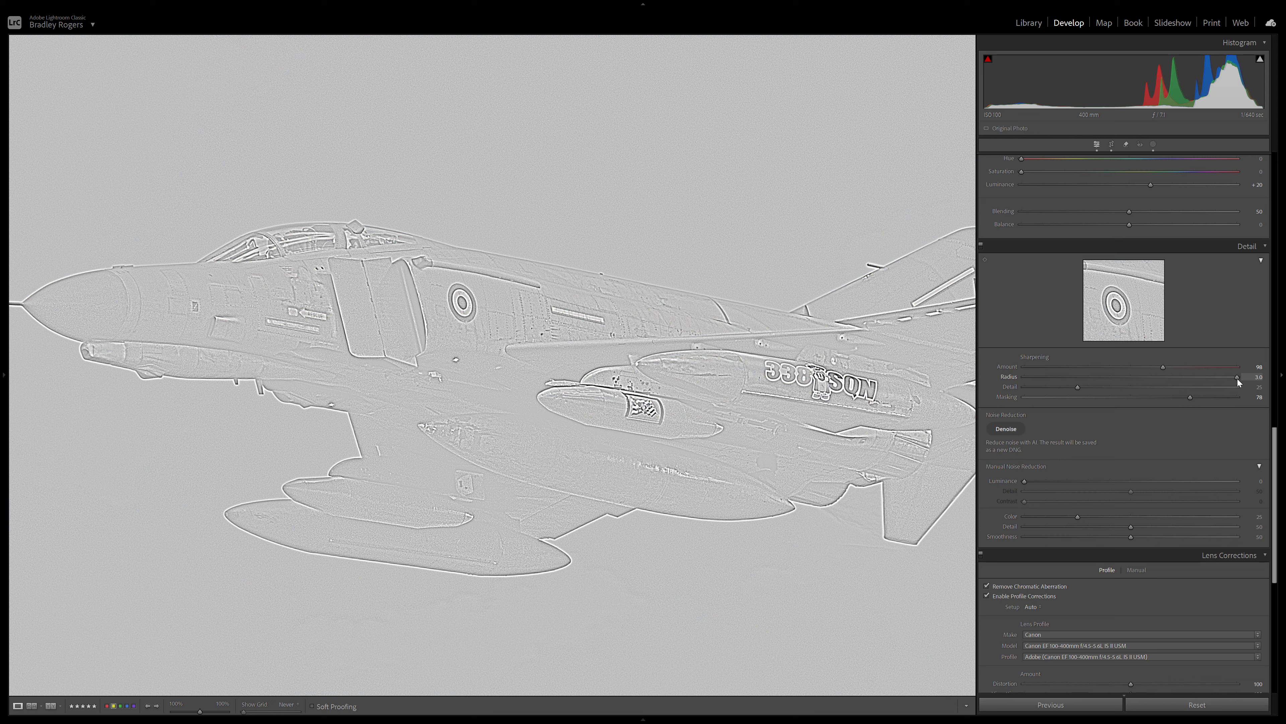
drag(1237, 379, 1076, 377)
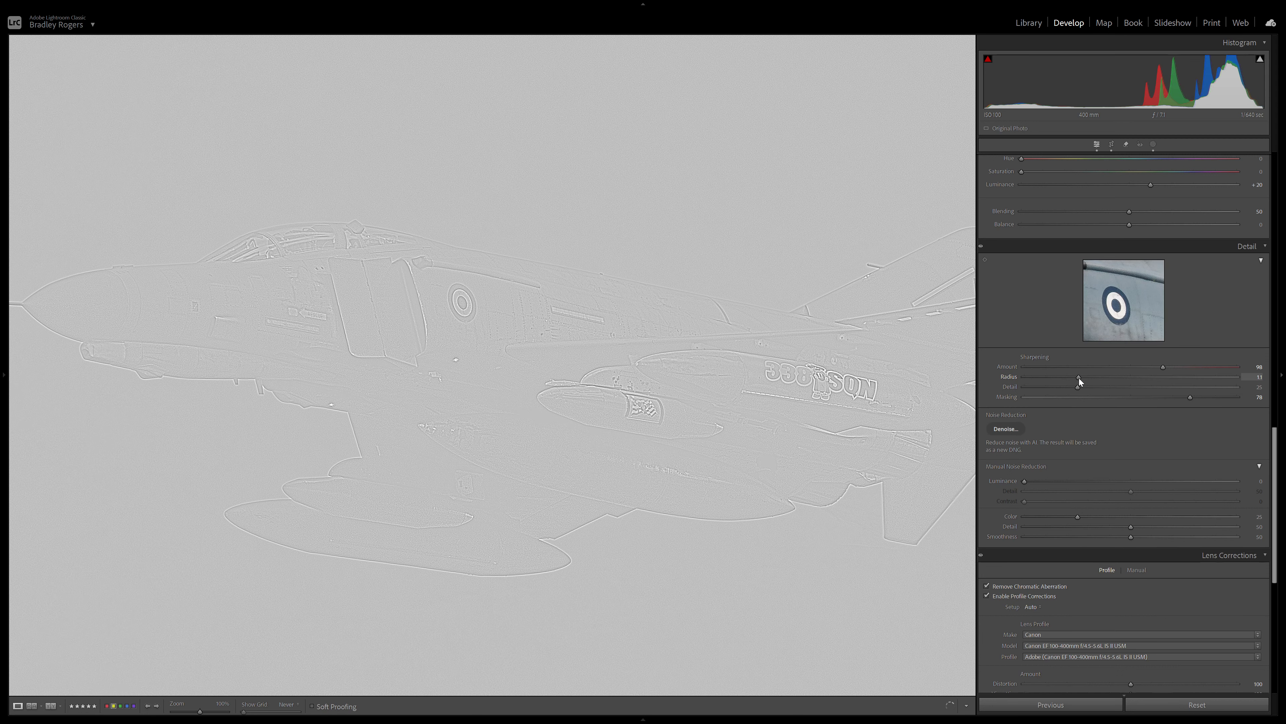
drag(1082, 378, 1082, 379)
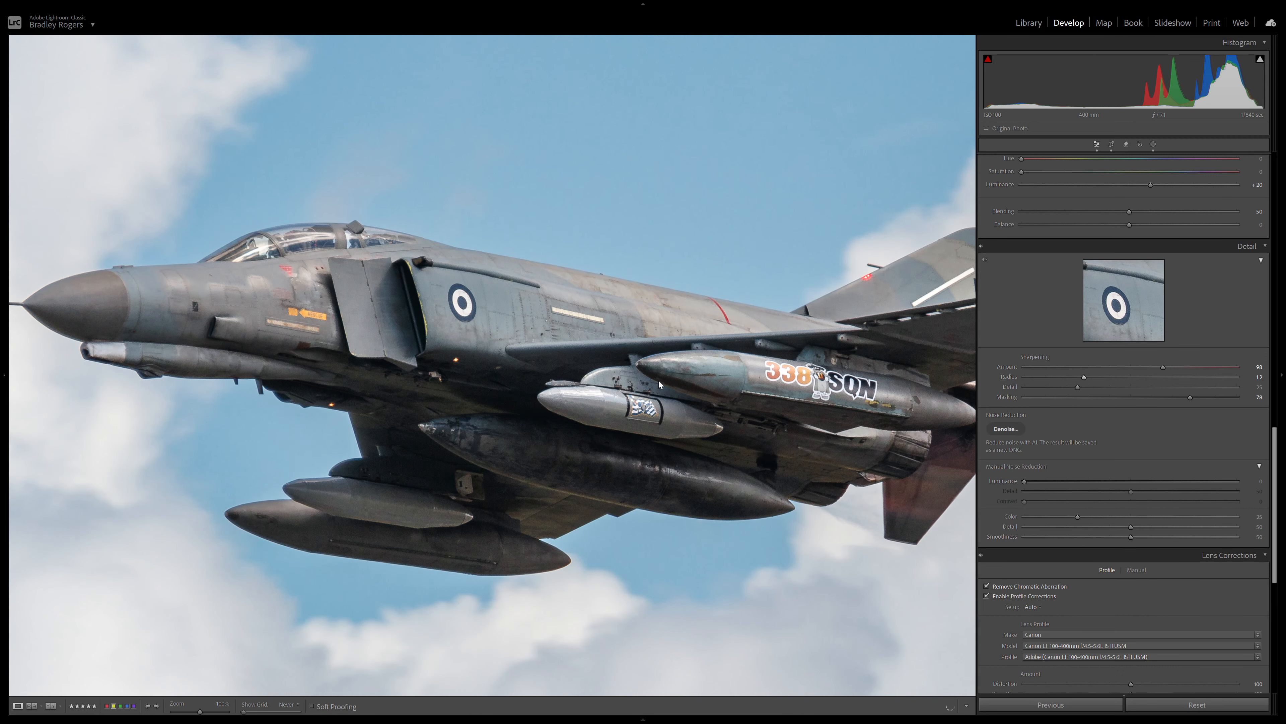
click(658, 380)
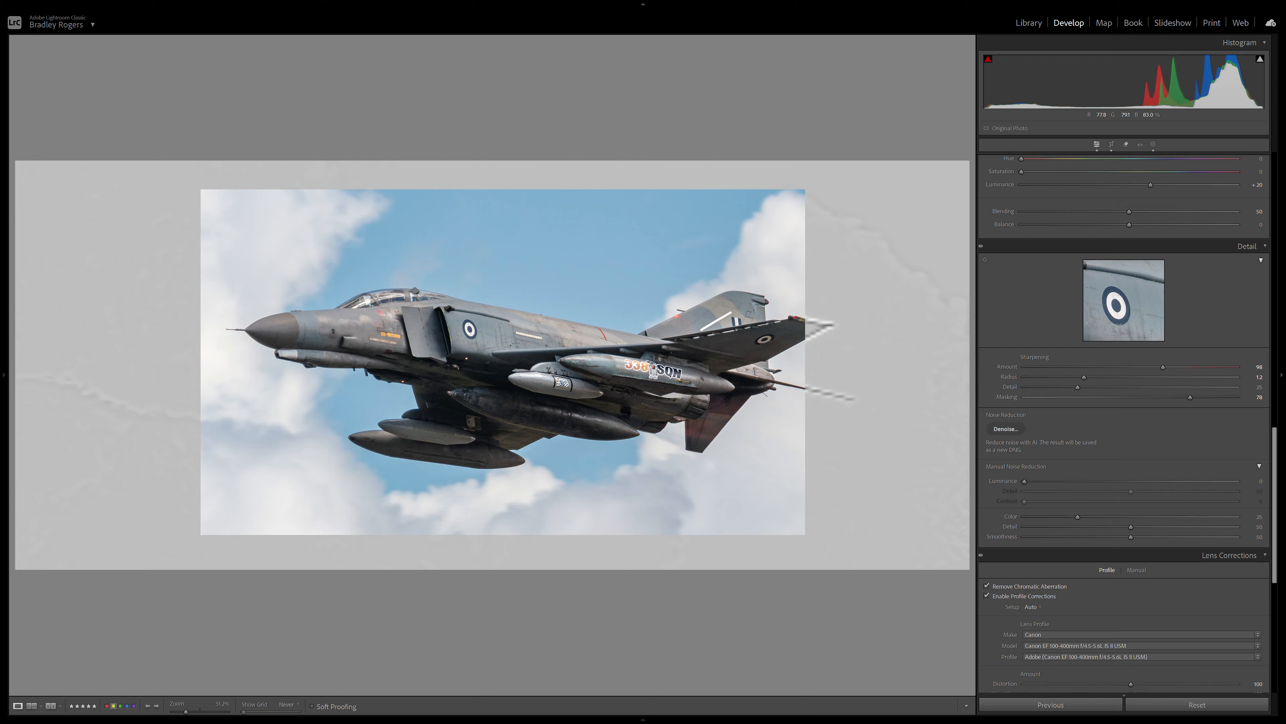
click(566, 372)
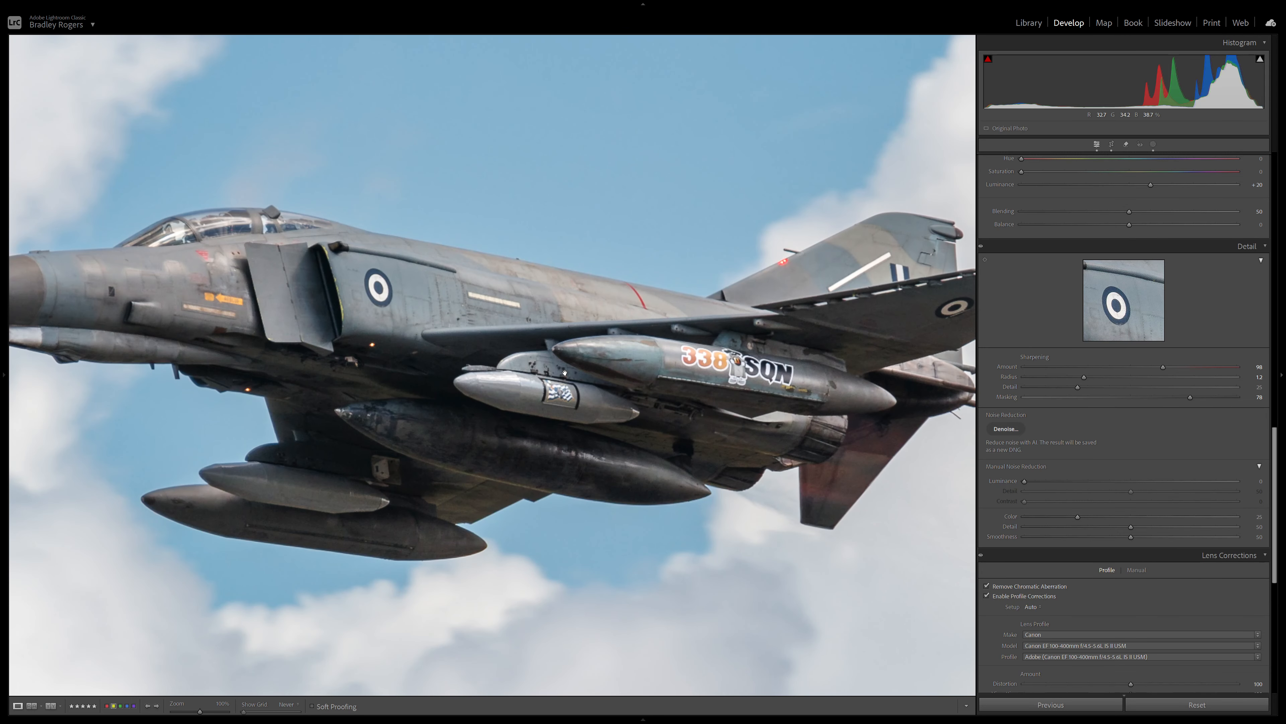
click(846, 407)
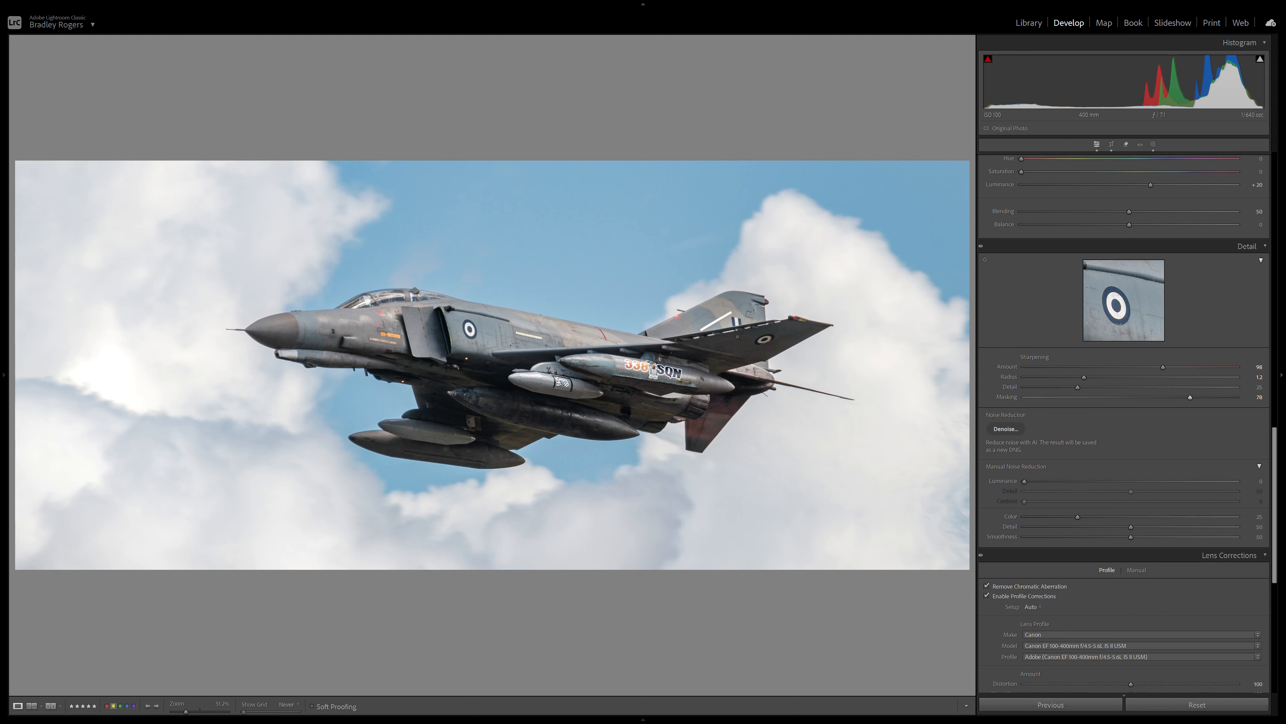
- Set the sharpening Detail to 41 and compare the jet at full-frame and 100% views
click(517, 351)
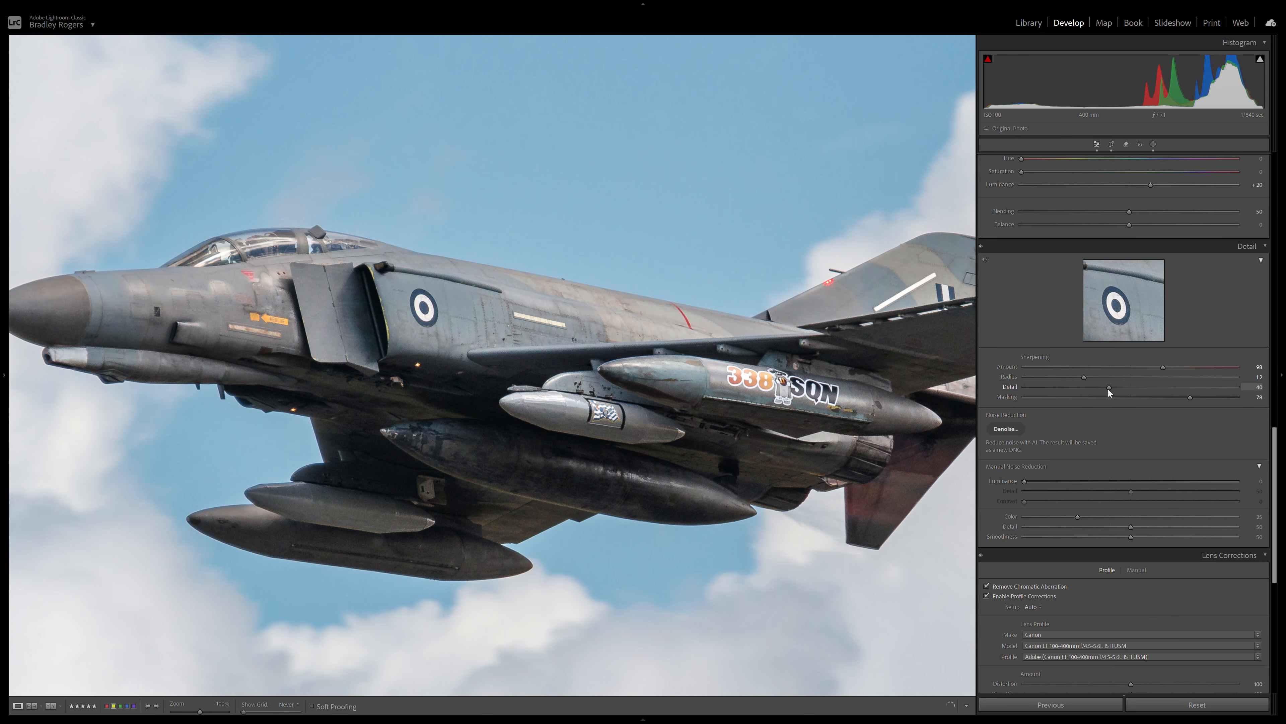
click(623, 393)
click(624, 393)
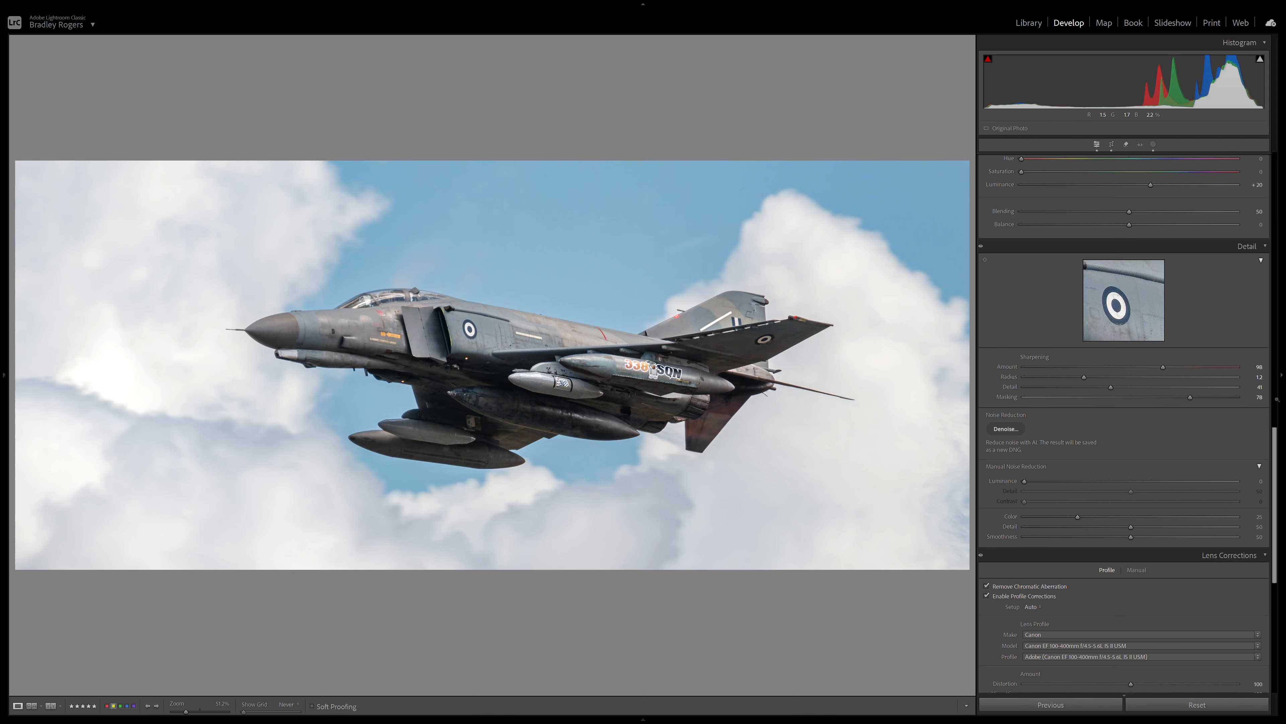
click(494, 365)
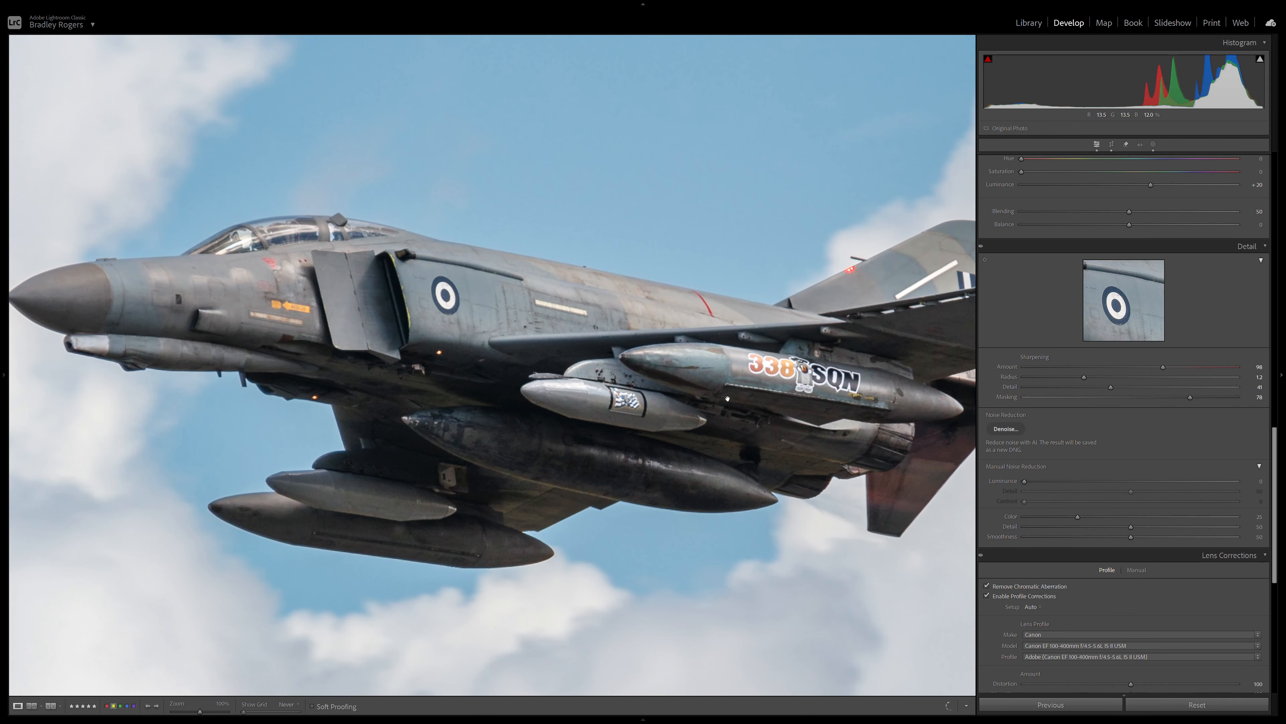
click(462, 363)
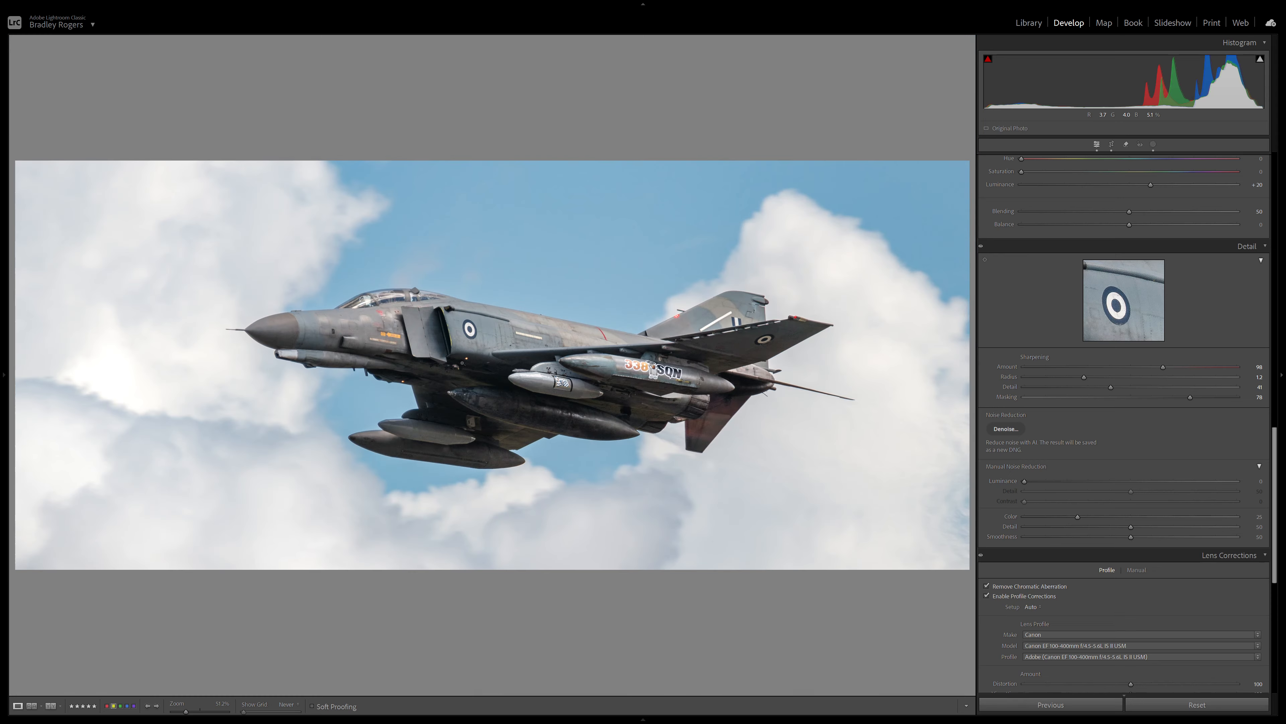
click(541, 343)
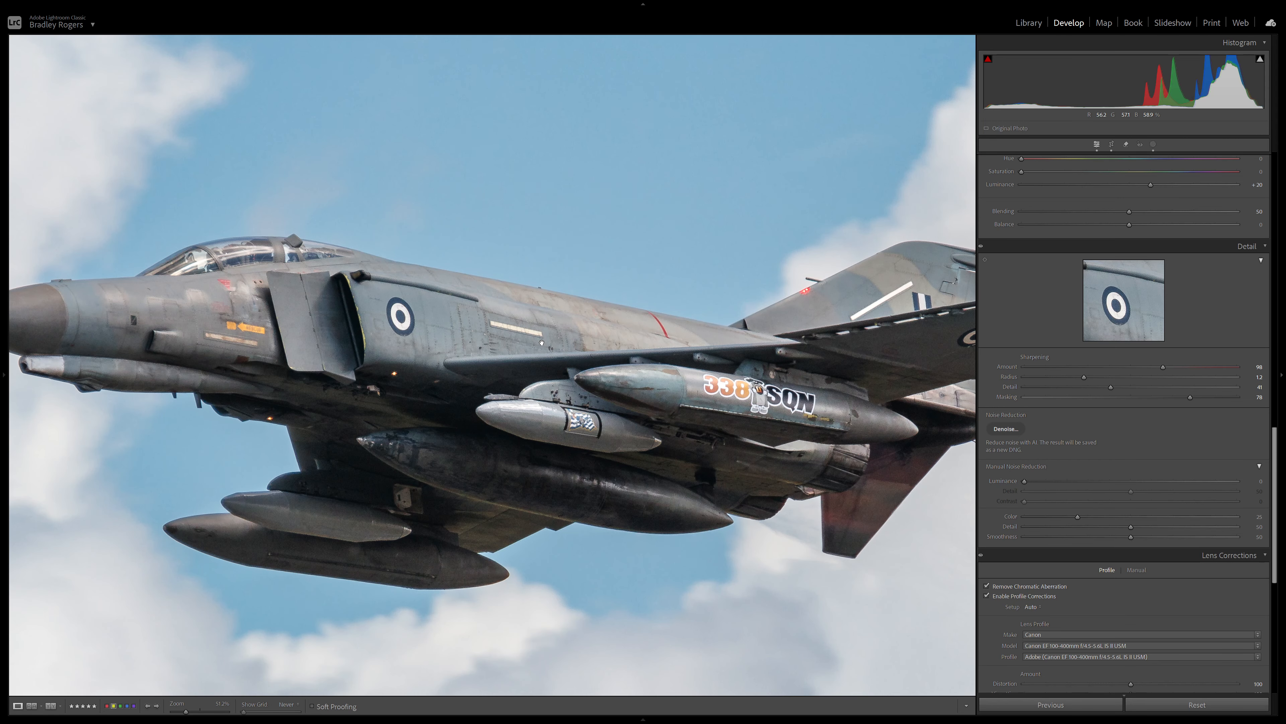
drag(588, 430, 730, 464)
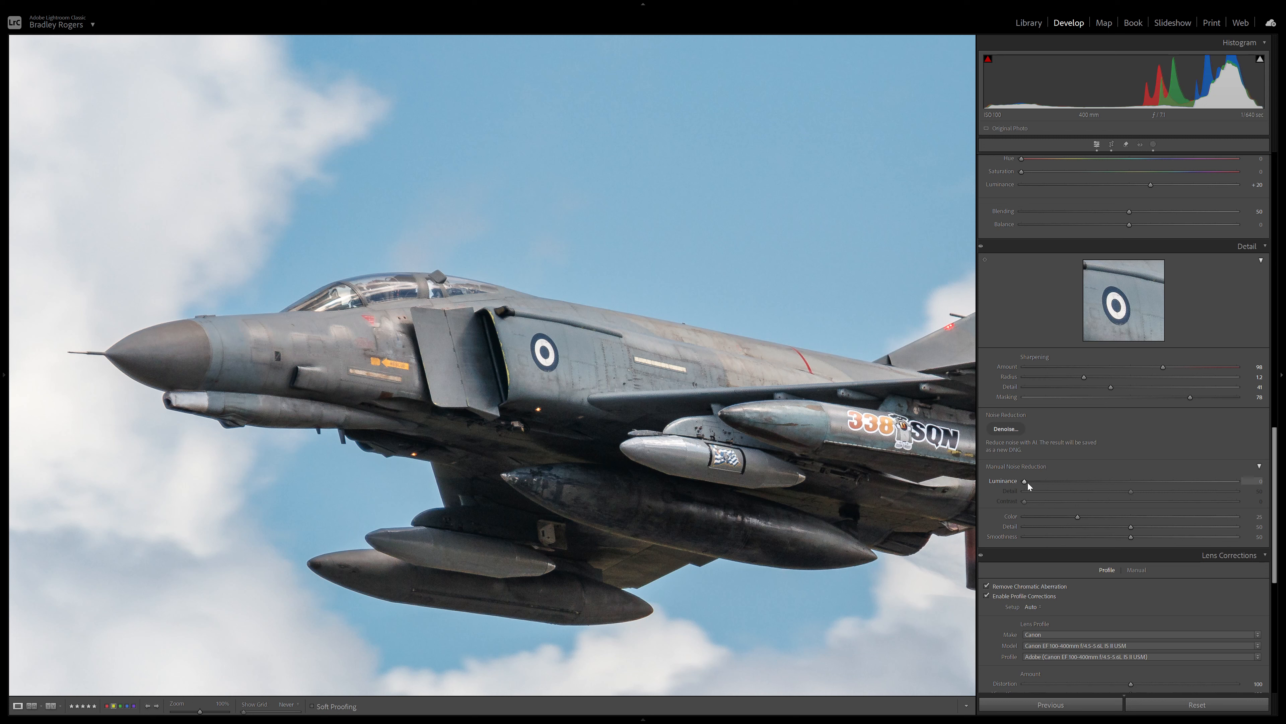
- Try a small amount of manual luminance noise reduction, and reset it to 0
drag(1026, 482, 1042, 486)
double_click(1043, 484)
click(608, 384)
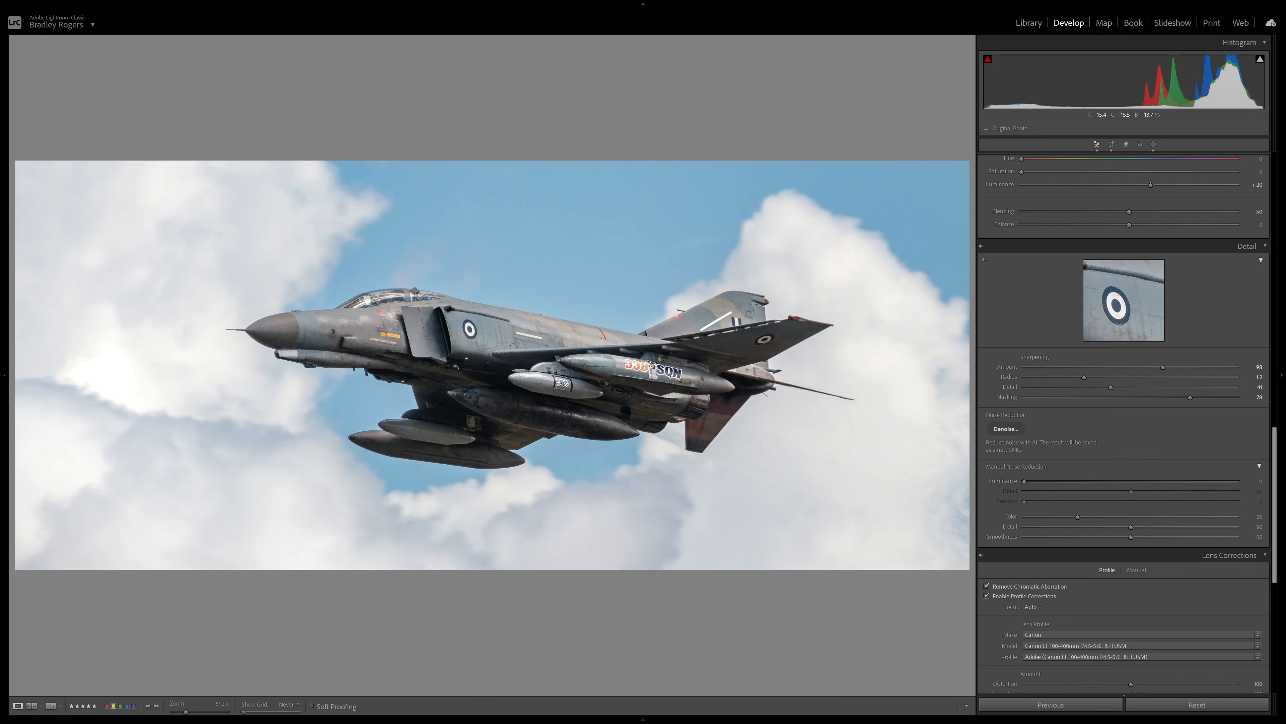
- Open AI Denoise and examine the preview at Amount 10 on the cockpit, nose and fuselage roundel, with and without enhancement
click(1011, 429)
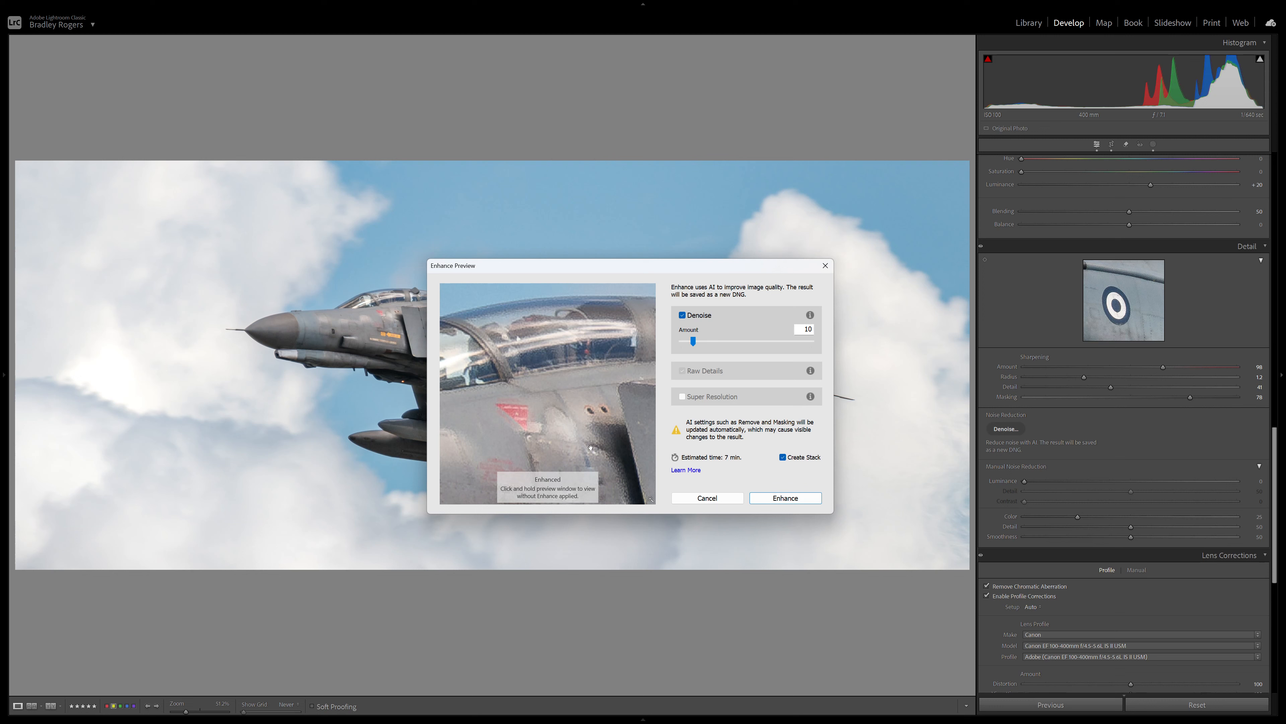
click(592, 375)
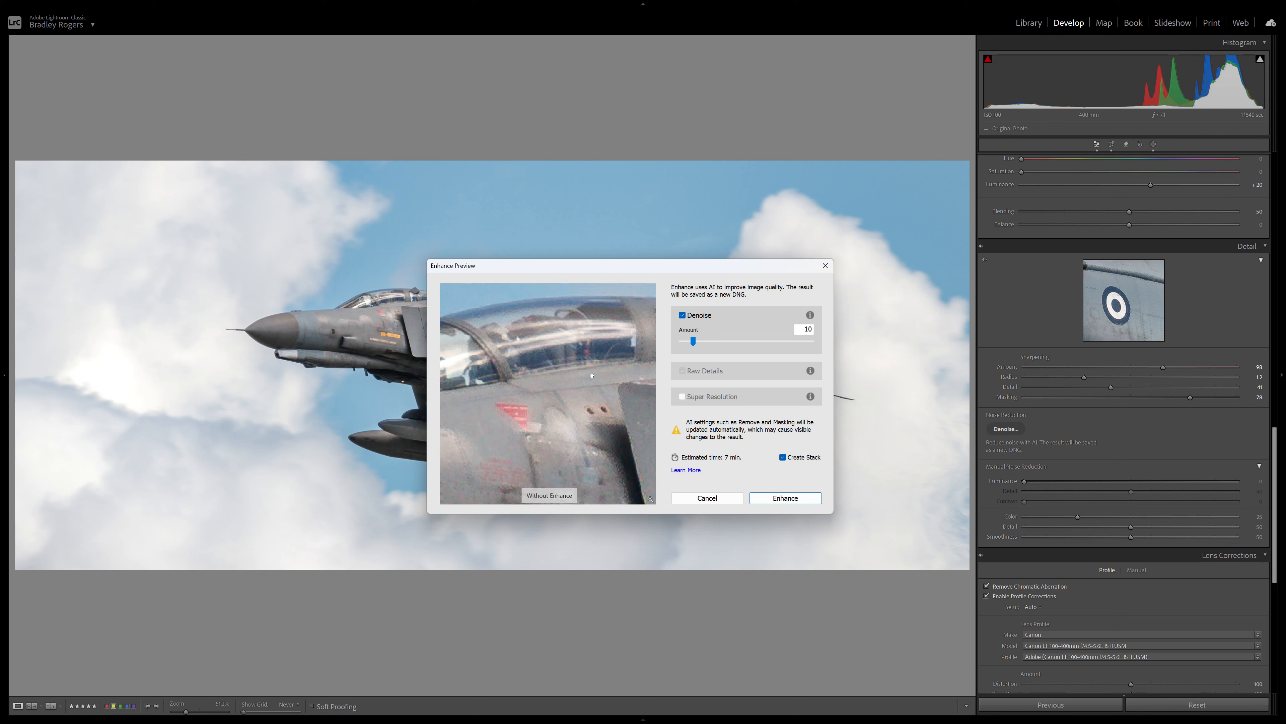
click(592, 375)
drag(492, 383, 594, 327)
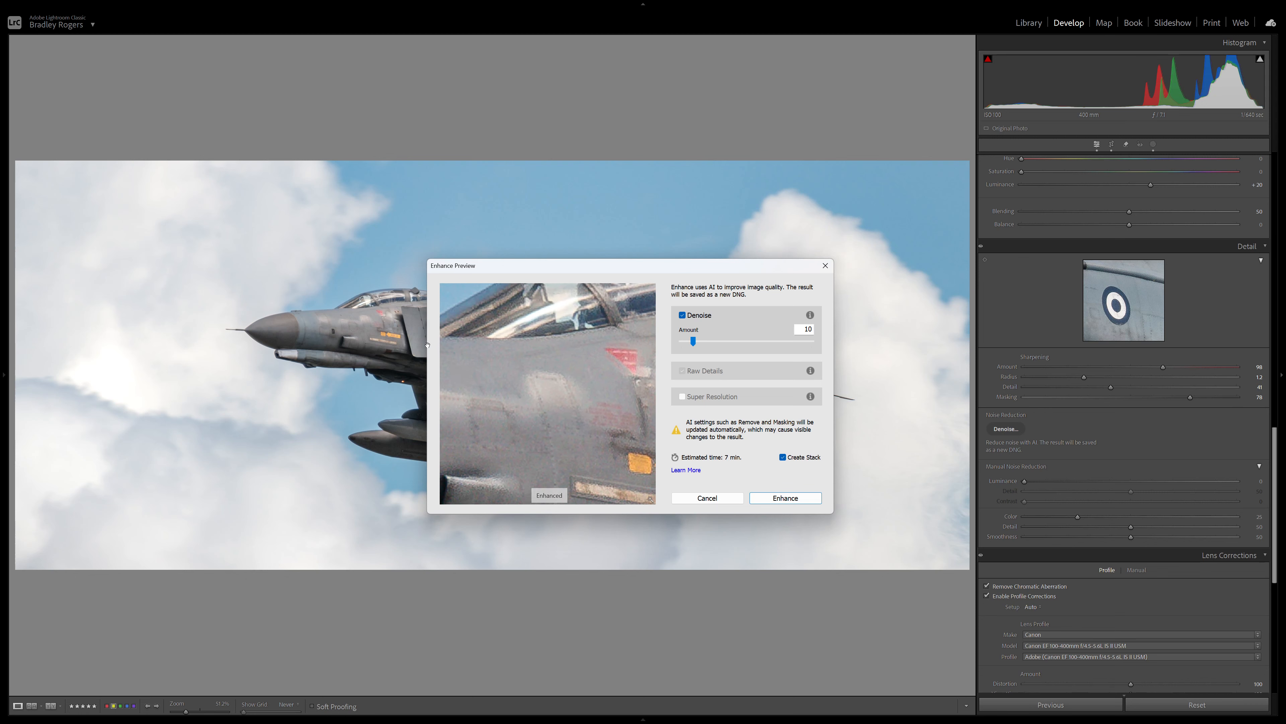
drag(428, 345, 436, 352)
drag(548, 374, 351, 433)
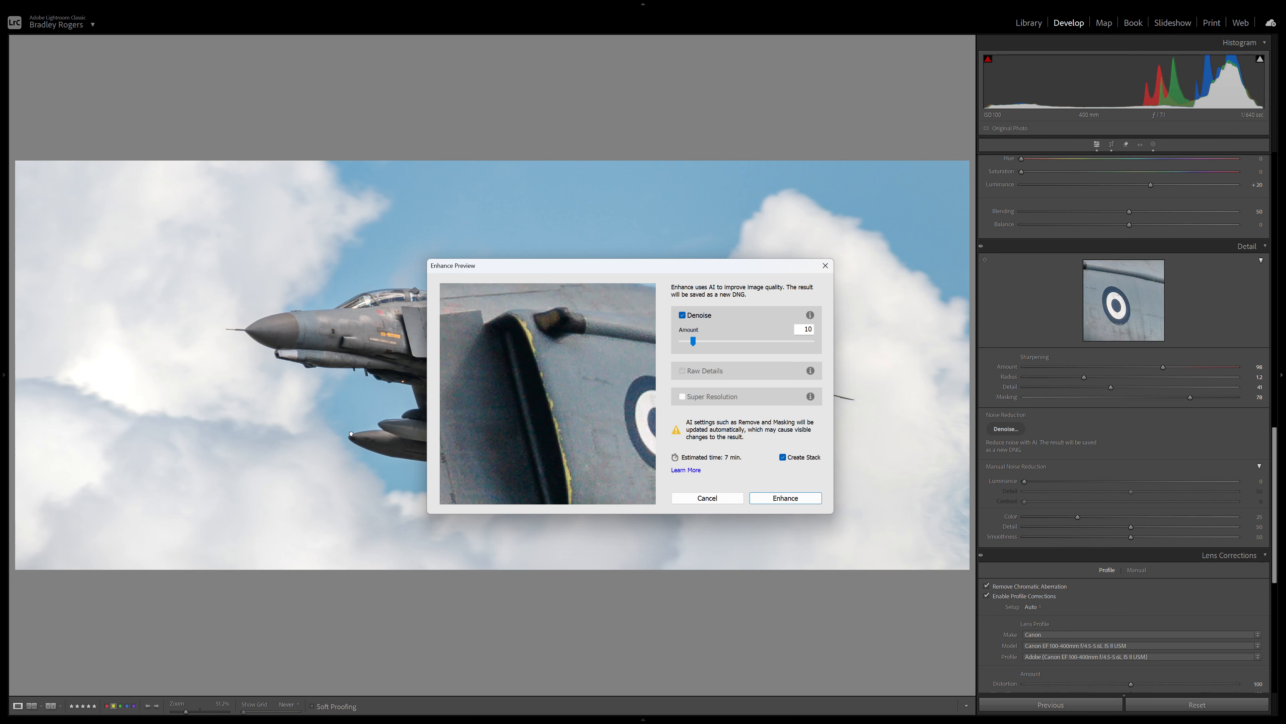
drag(569, 433, 445, 409)
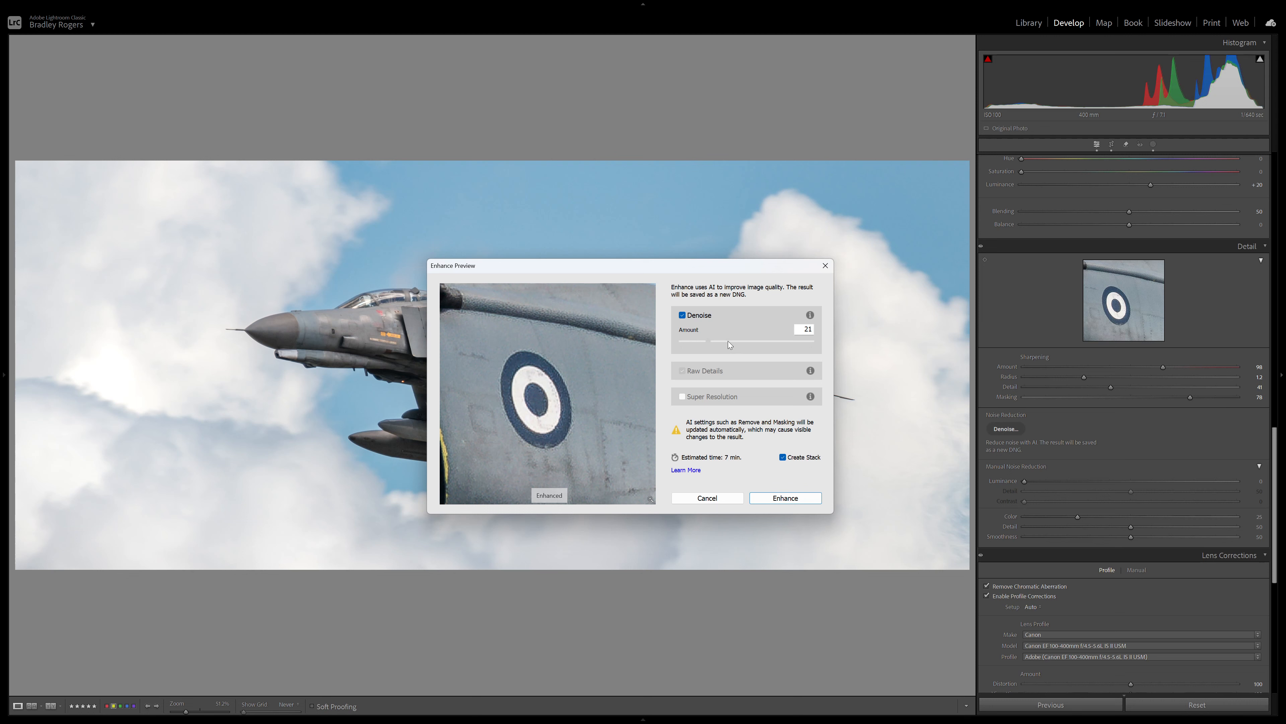
- Try a very high and a low Denoise amount, comparing the enhanced and unenhanced preview
click(812, 341)
click(702, 344)
click(577, 397)
click(577, 397)
click(562, 378)
click(567, 386)
click(568, 388)
click(534, 361)
click(537, 360)
- Fine-tune the low Denoise amount, check the preview, and create the enhanced DNG stacked with the original
drag(706, 341, 709, 346)
click(595, 384)
click(594, 384)
click(502, 364)
click(805, 500)
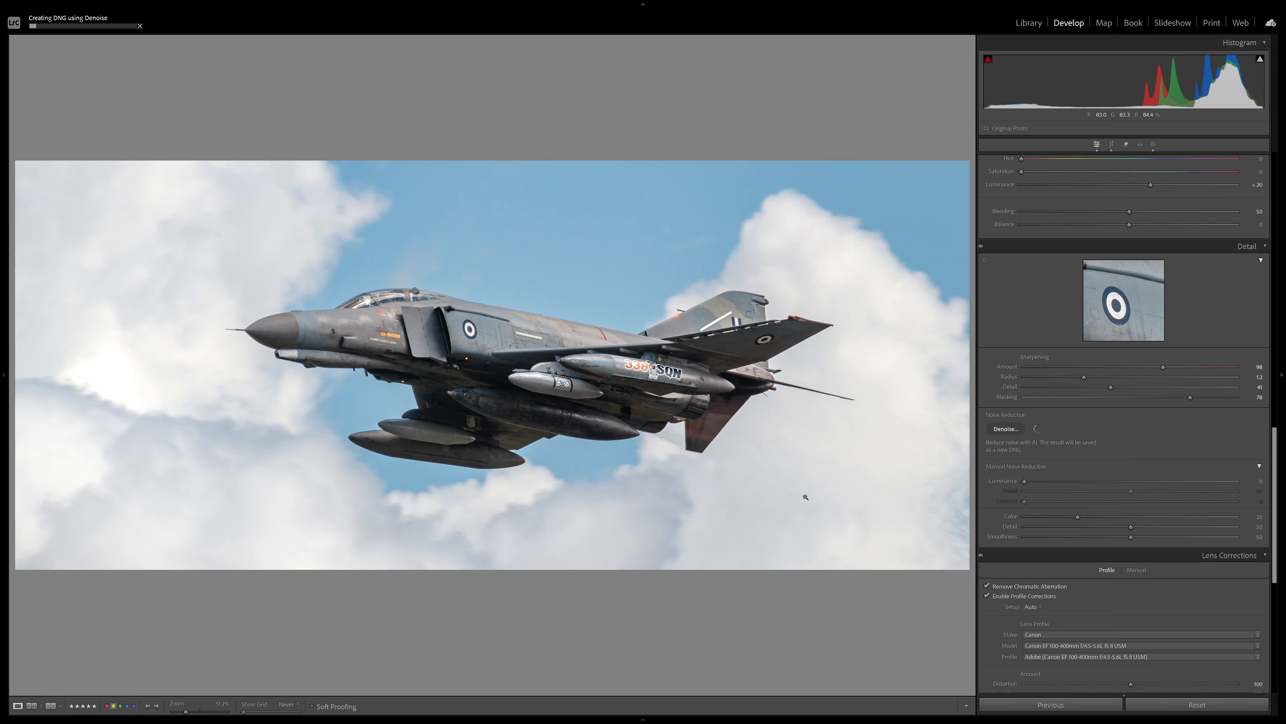
- Switch from full-screen to the normal window view and check the Denoise task's progress
key(shift+f)
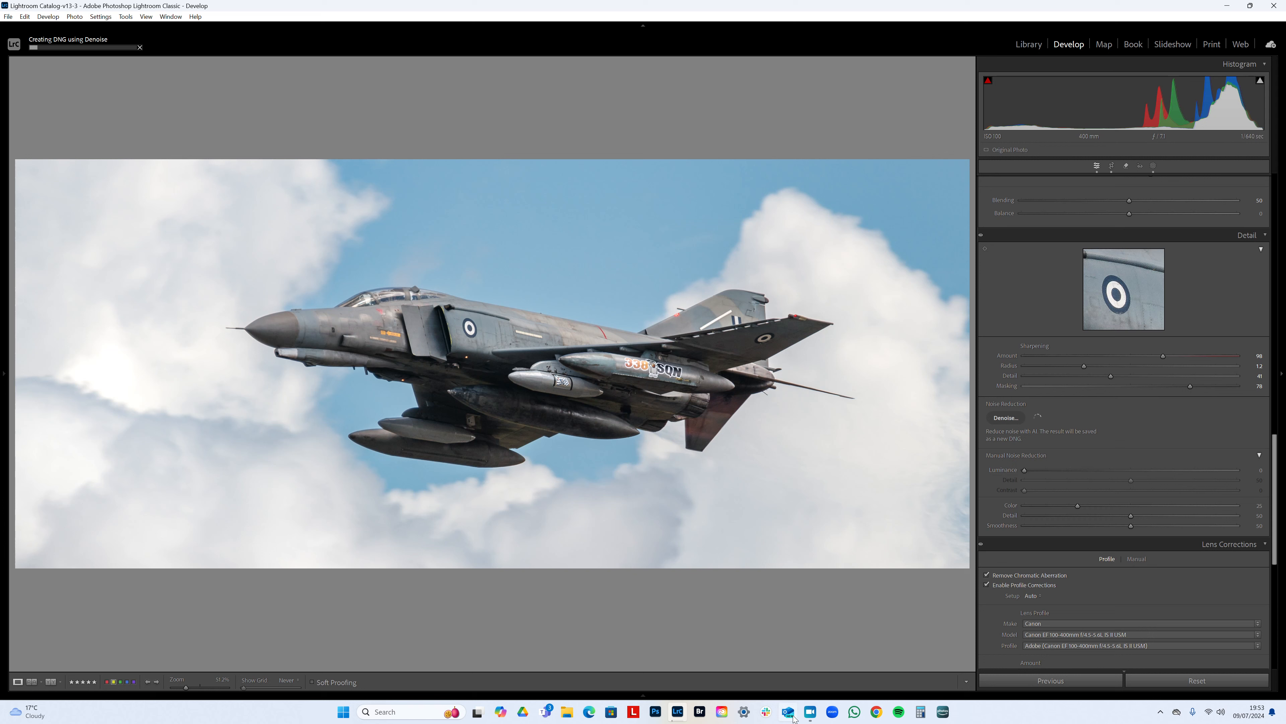
mouse_move(810, 719)
click(52, 45)
click(52, 46)
click(811, 712)
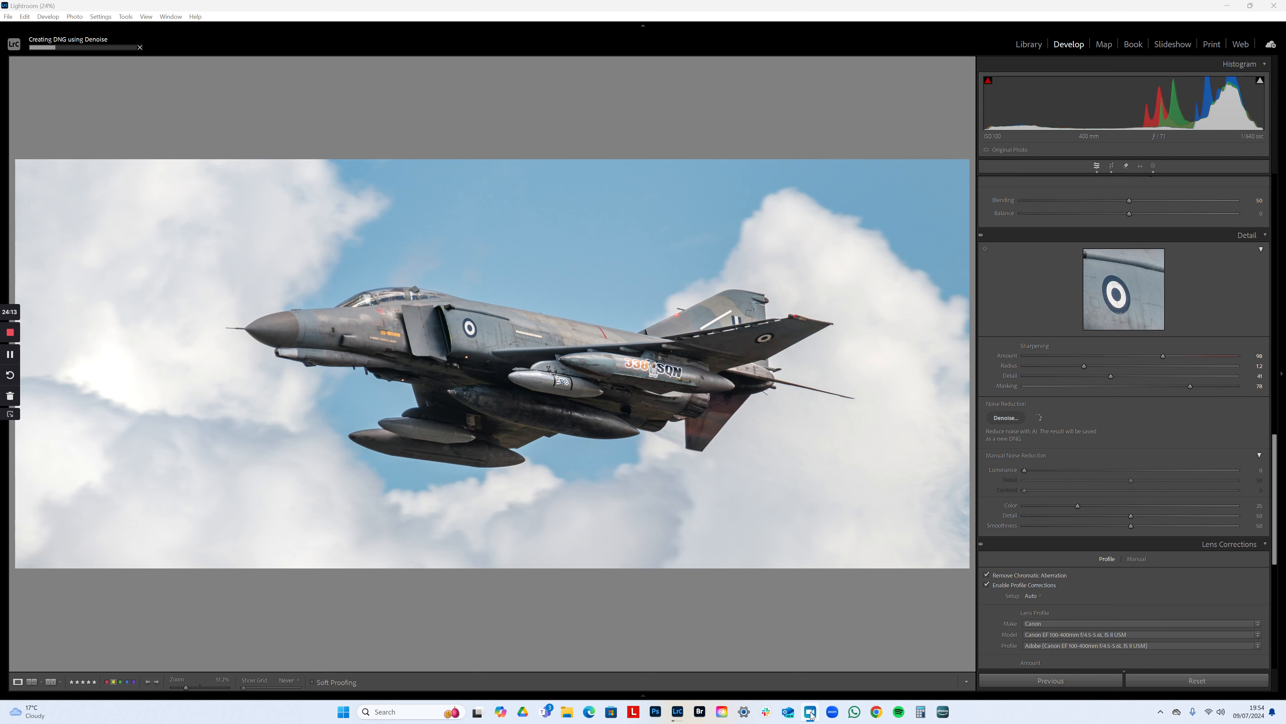
- Return to the Basic adjustments and check the list of background tasks while Denoise runs
click(11, 415)
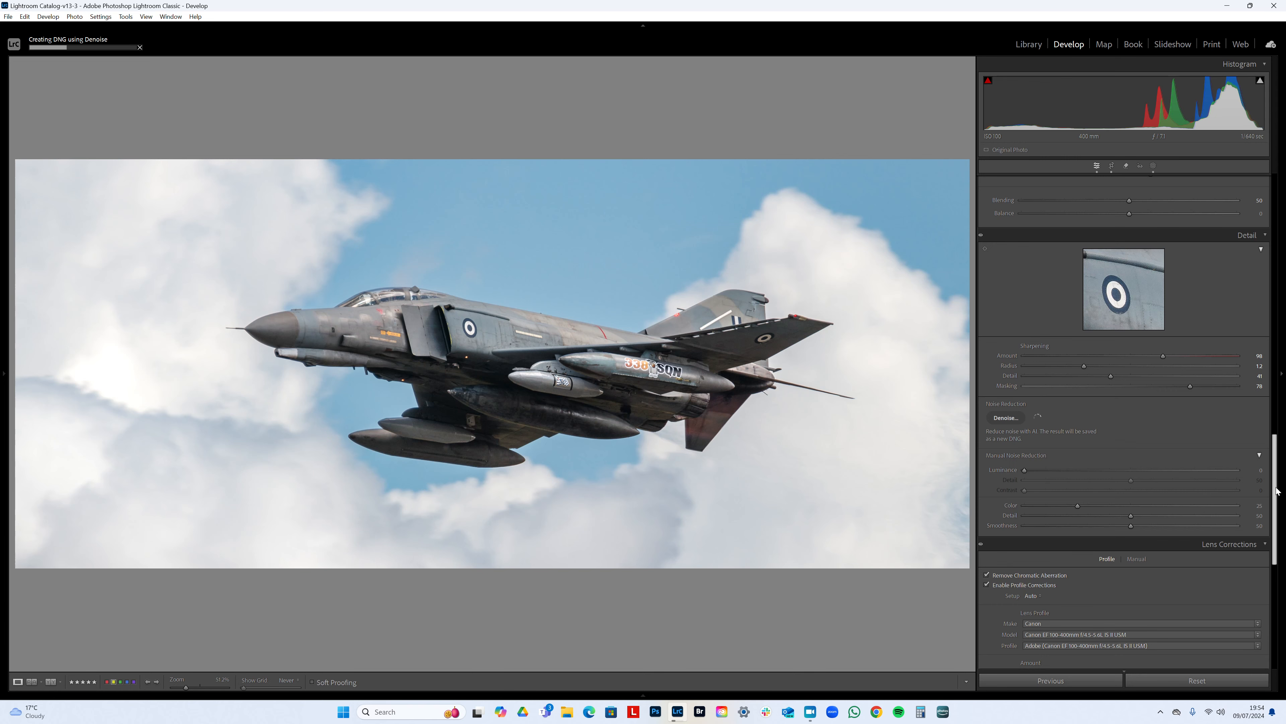
drag(1276, 487, 1276, 224)
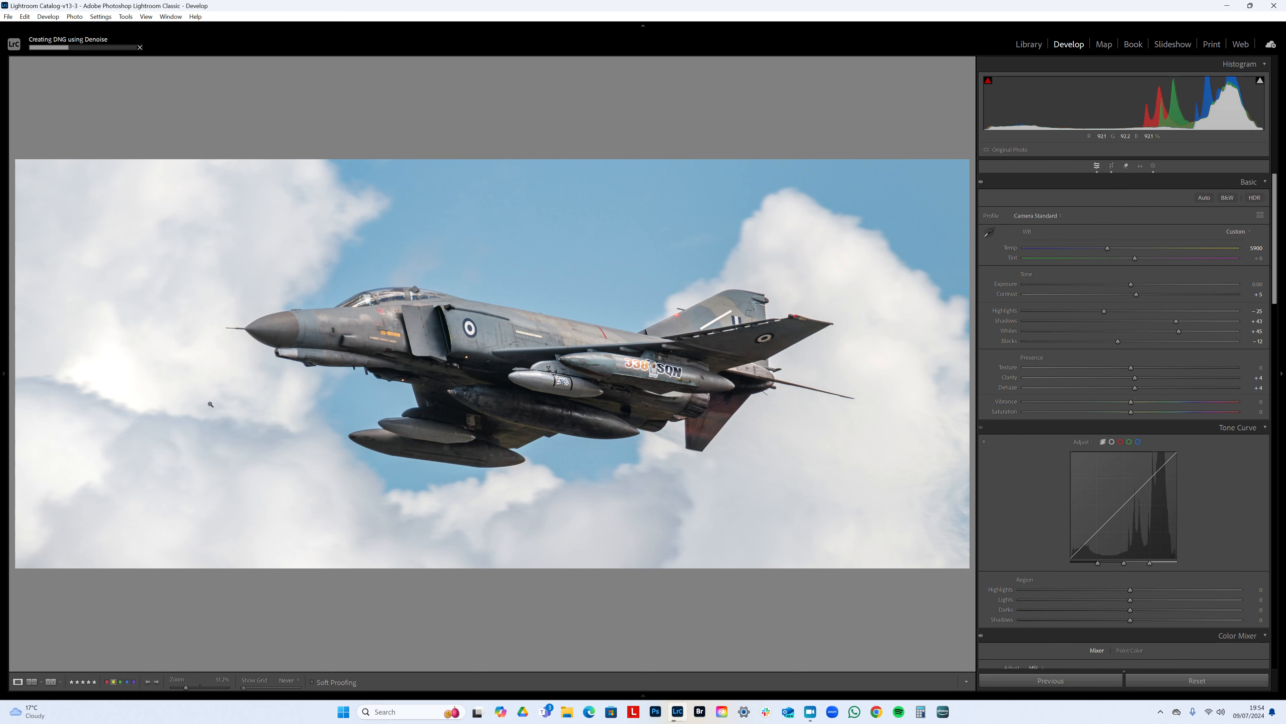
click(71, 47)
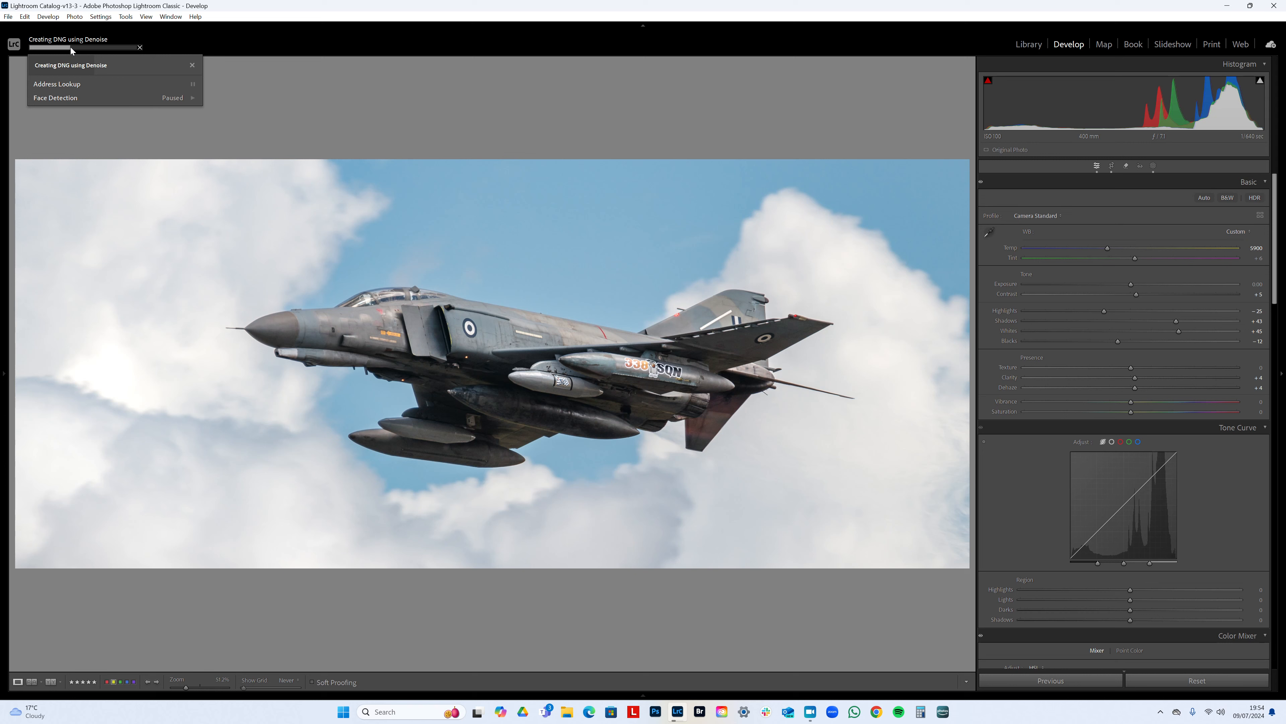
click(71, 46)
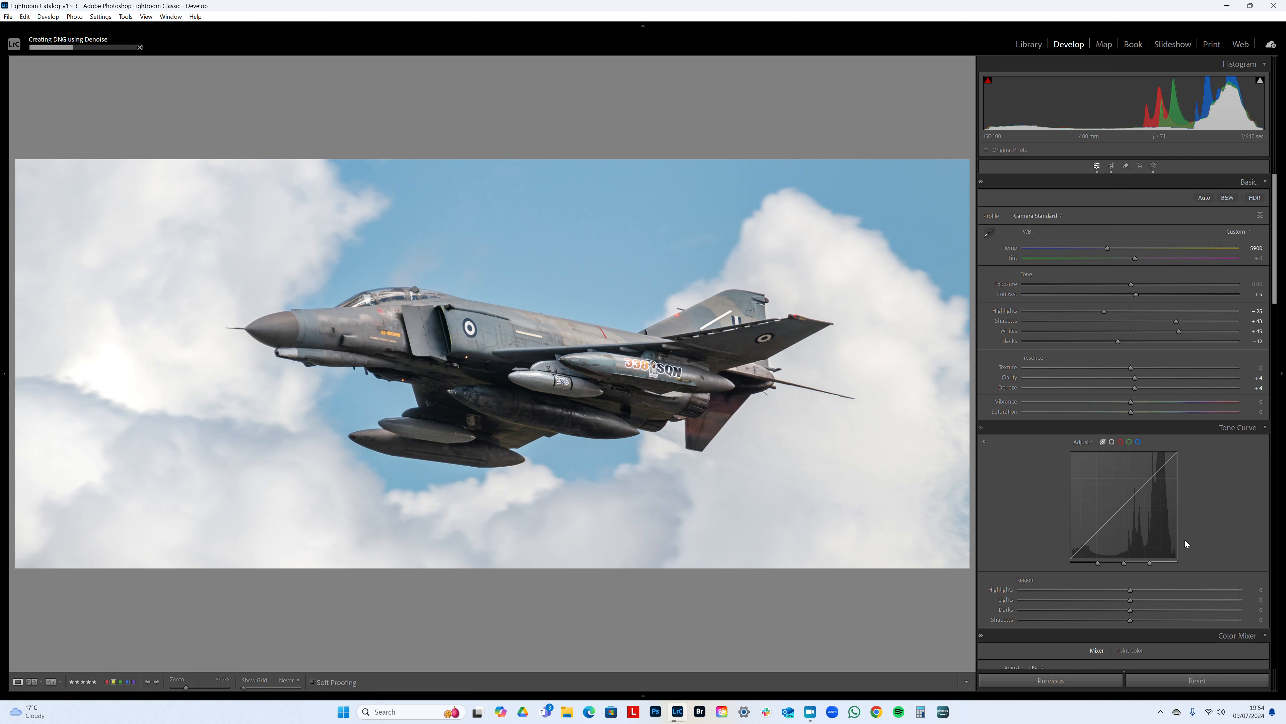
- Compare the unedited and edited jet photo side by side and look over the adjustments made
click(51, 681)
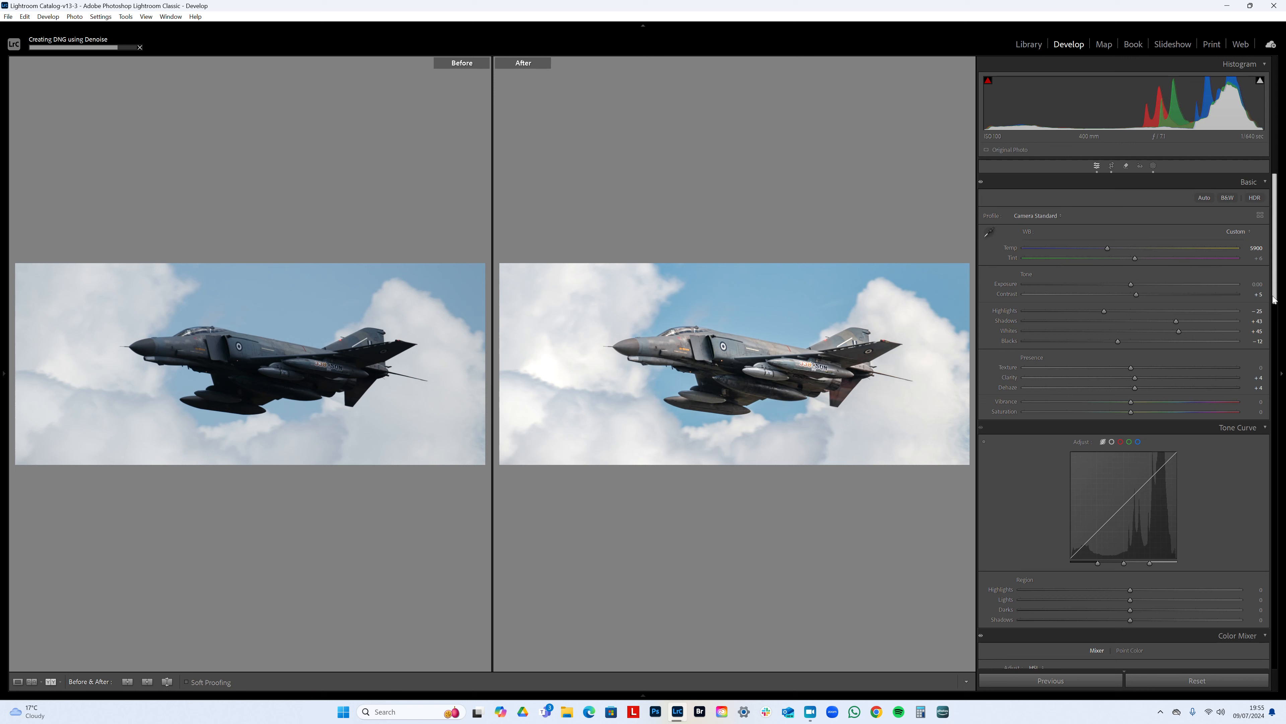
scroll(1276, 285, down, 2)
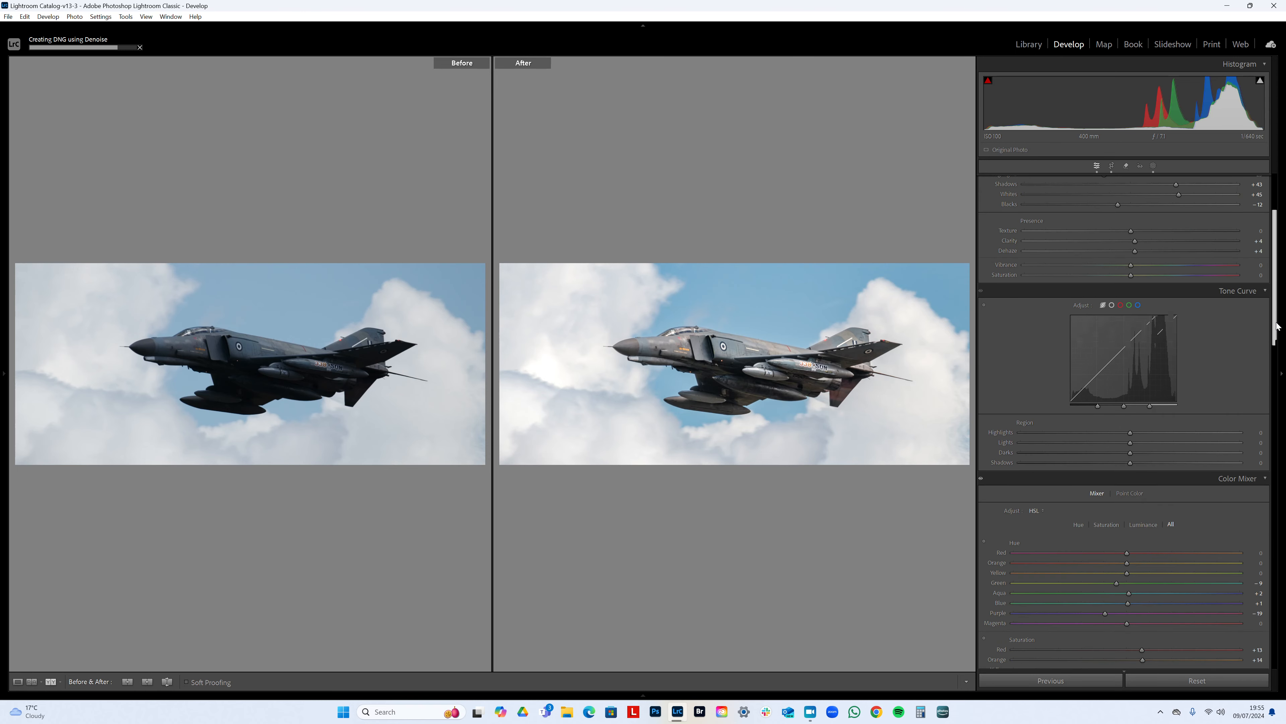
scroll(1283, 293, up, 2)
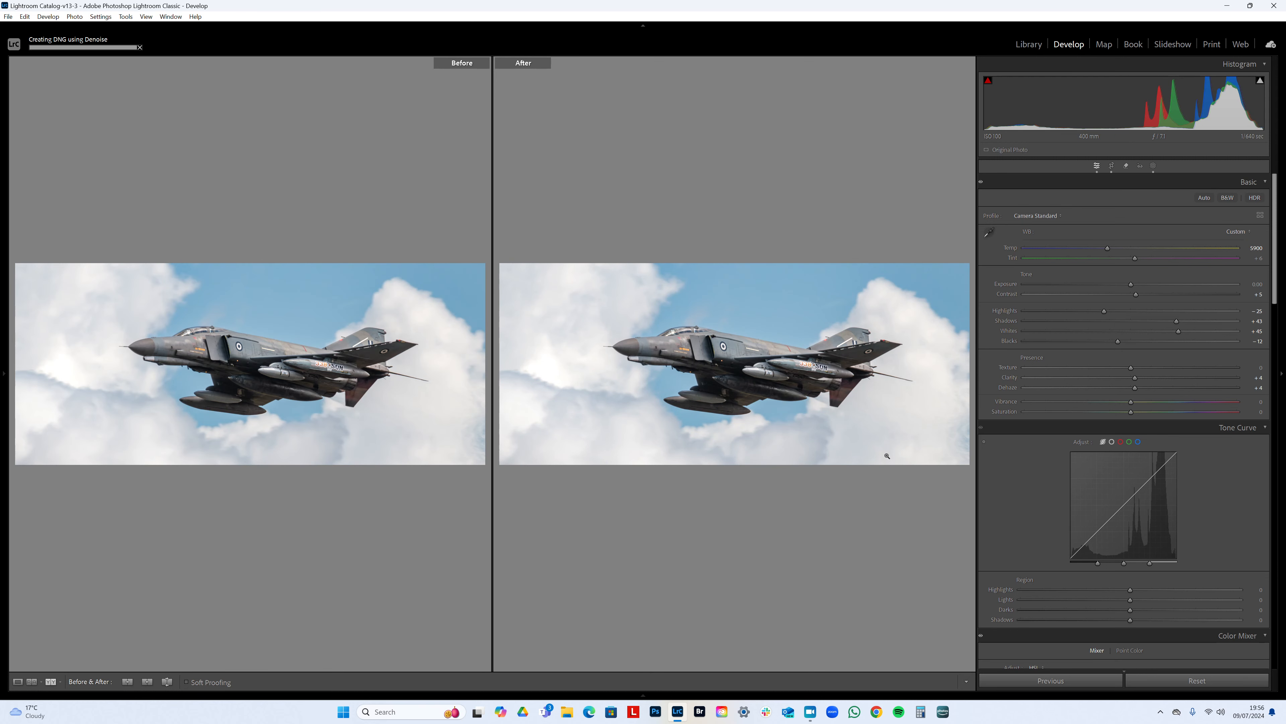
- In the Library grid, expand the jet photo's stack, compare the metadata of the enhanced DNG and the original CR2, and collapse it again
key(g)
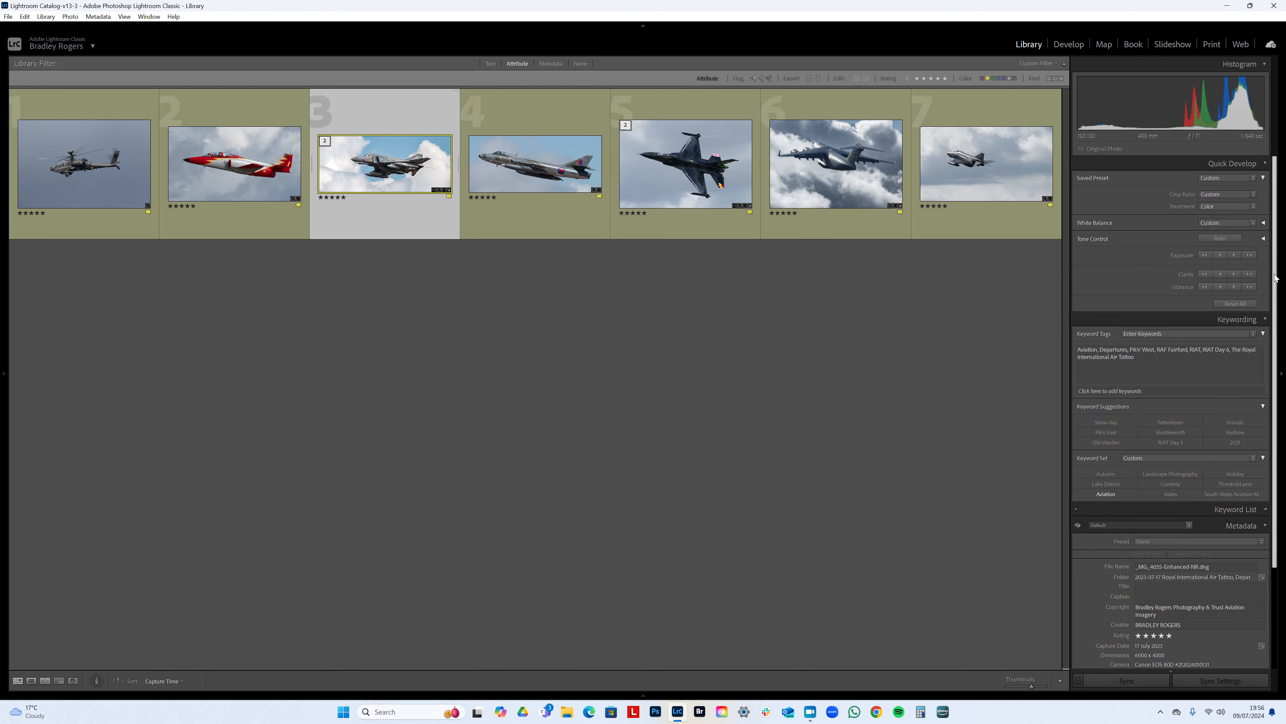
scroll(1283, 409, down, 5)
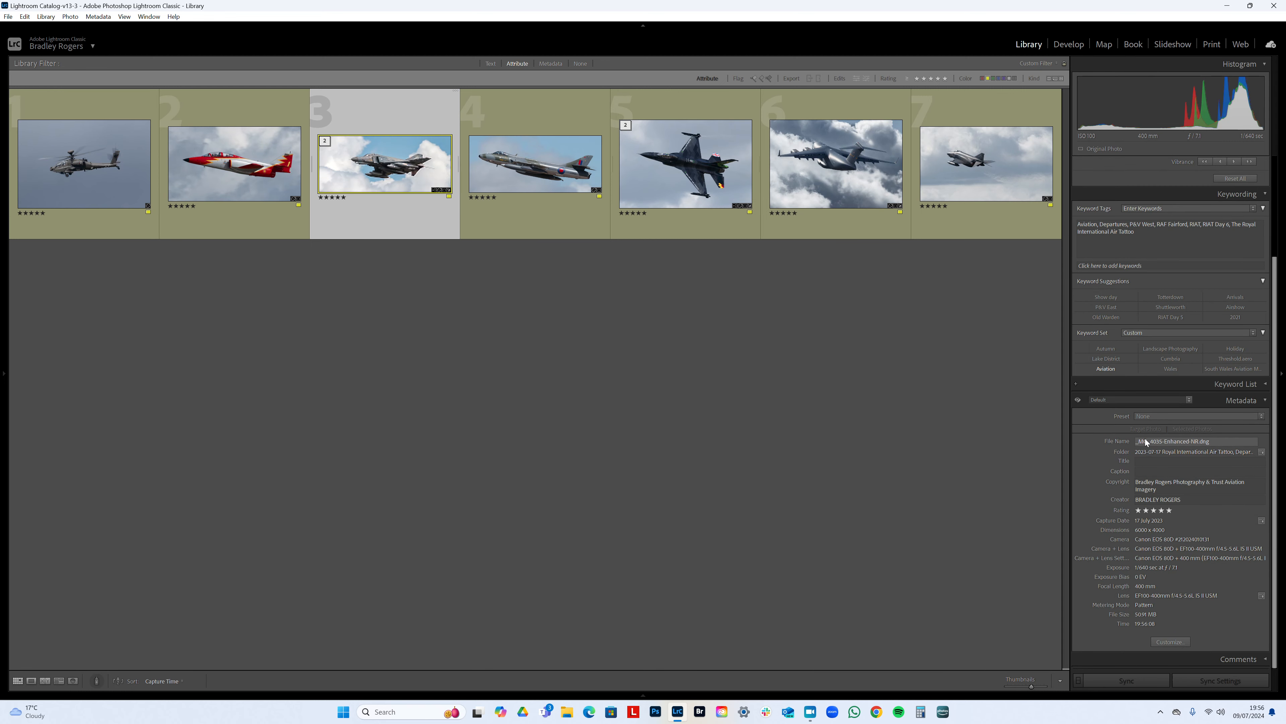
click(324, 141)
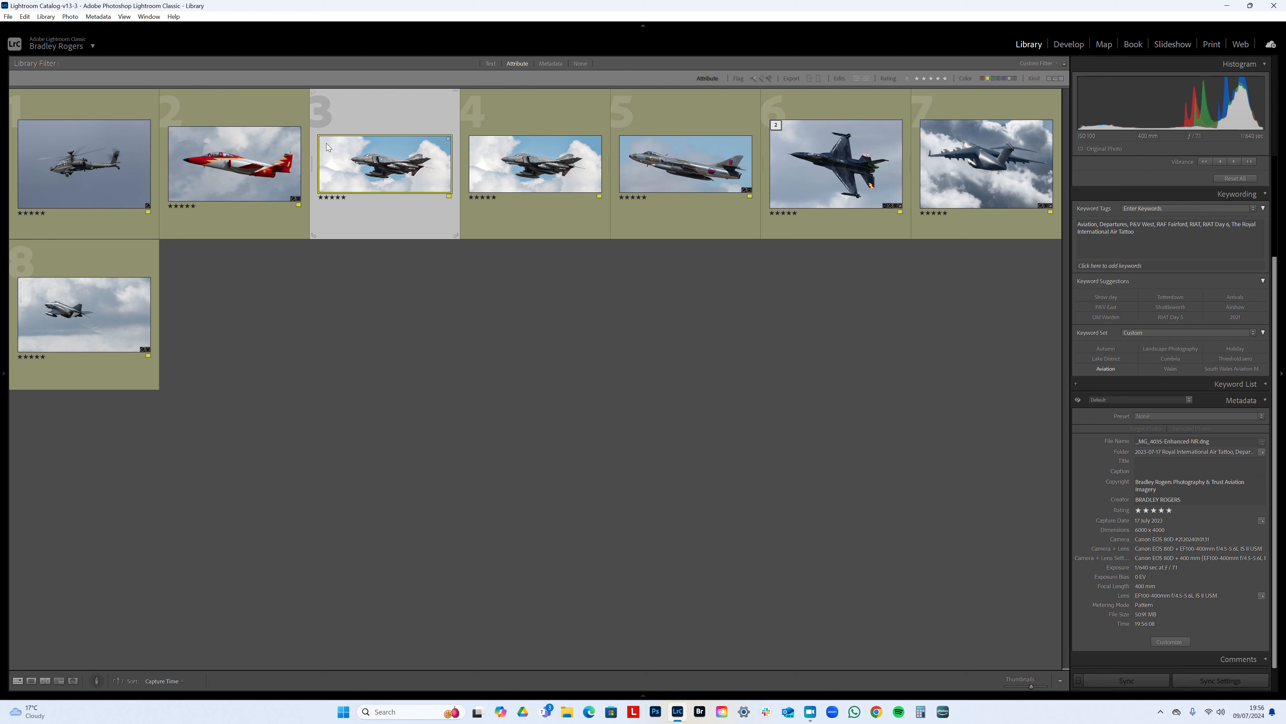
click(517, 163)
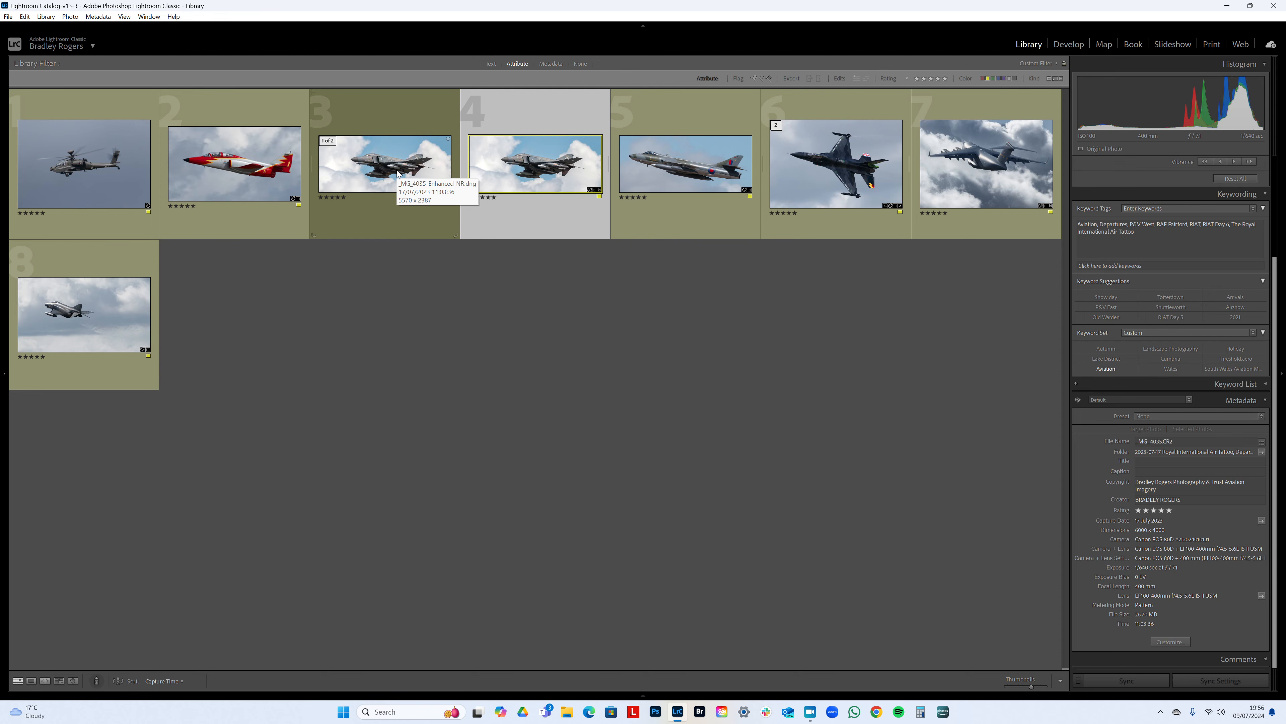
click(327, 141)
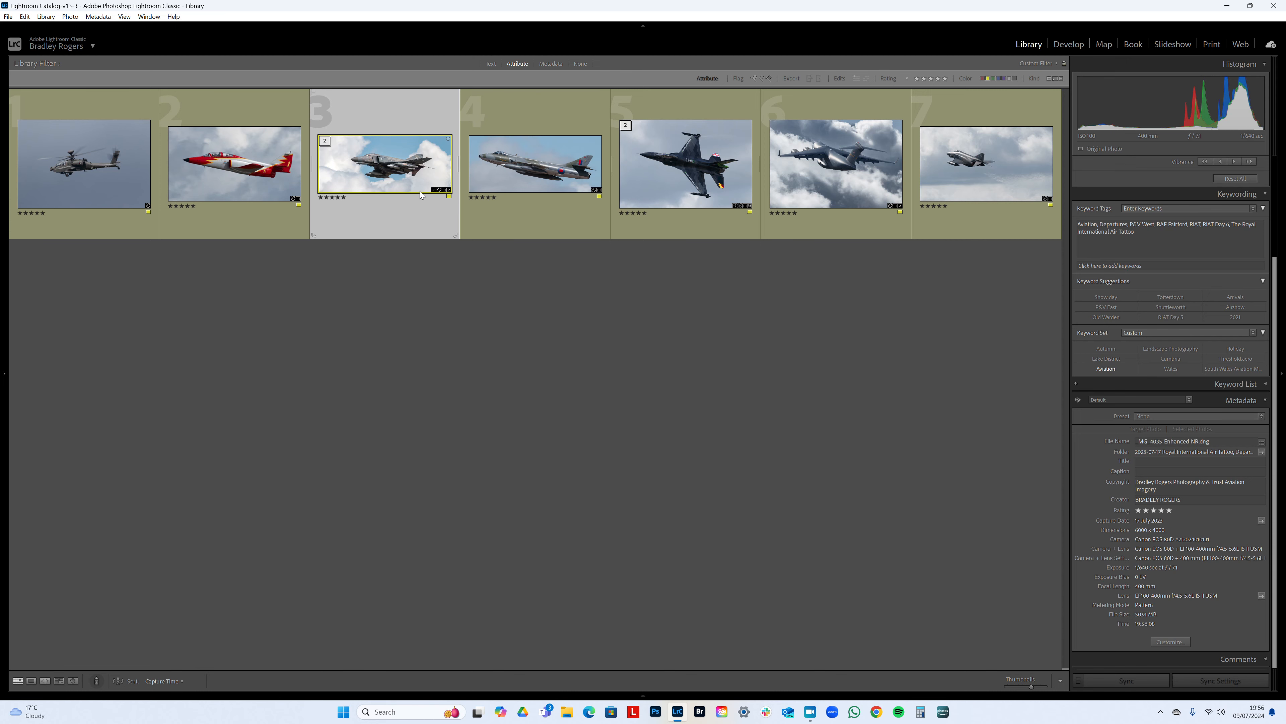
- Open the enhanced DNG in the Develop module and examine its before and after versions up close on the fuselage
double_click(390, 176)
click(489, 351)
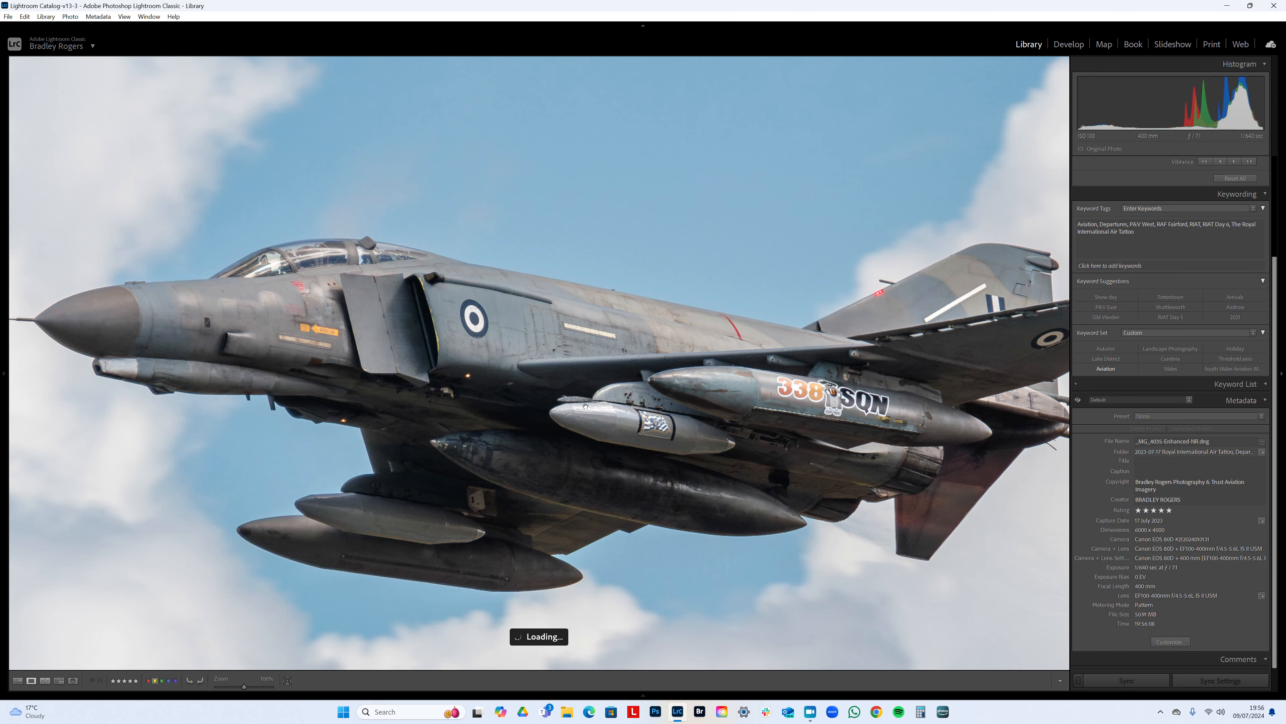
click(1071, 48)
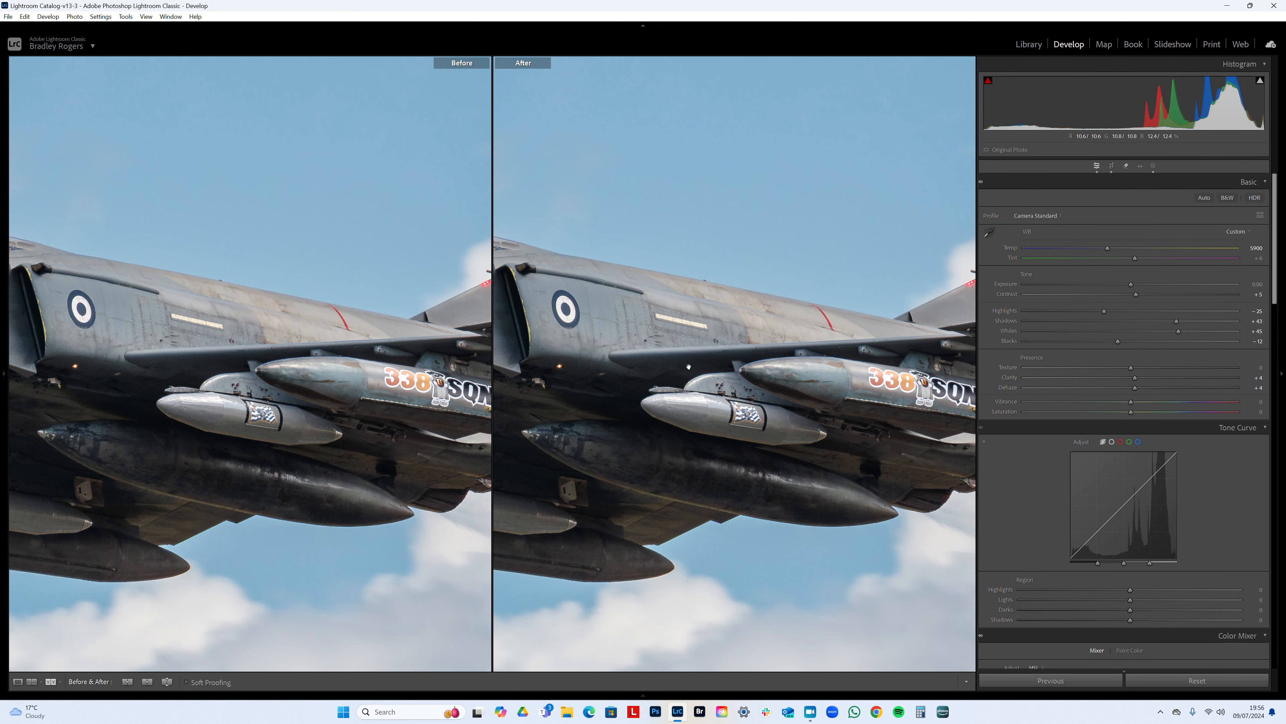
drag(635, 366, 783, 366)
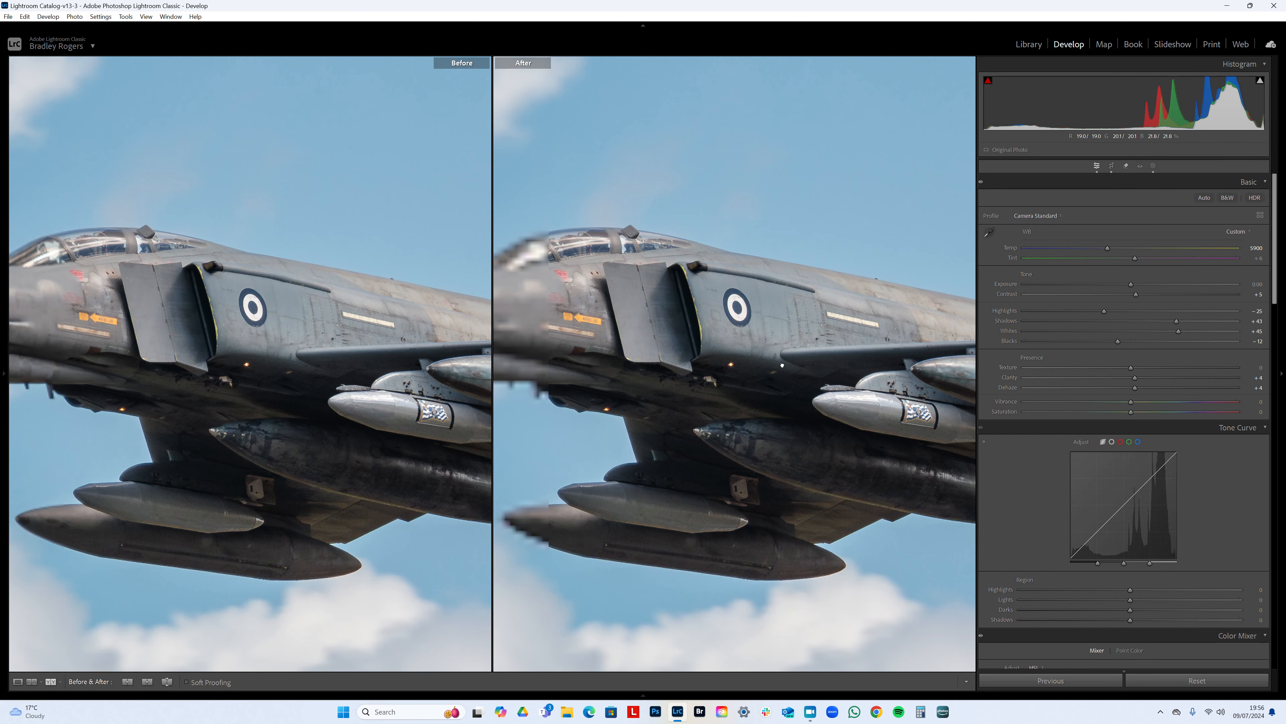
click(782, 329)
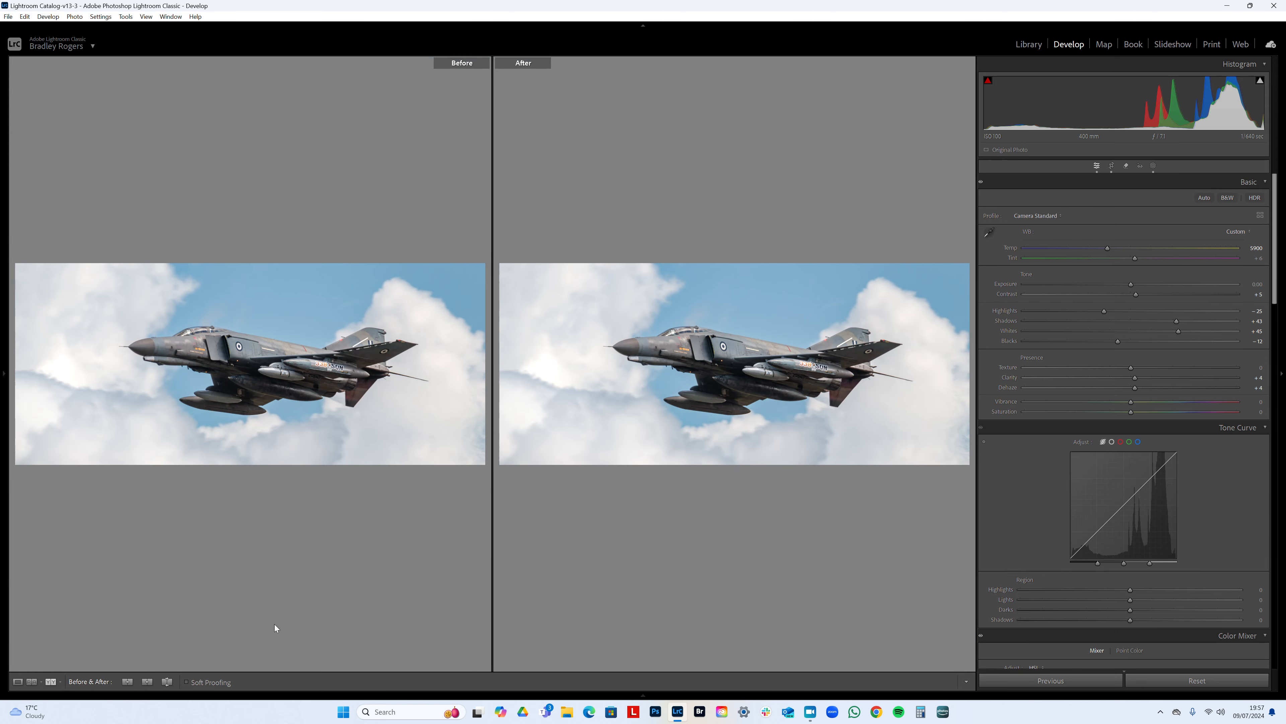
click(250, 323)
click(501, 394)
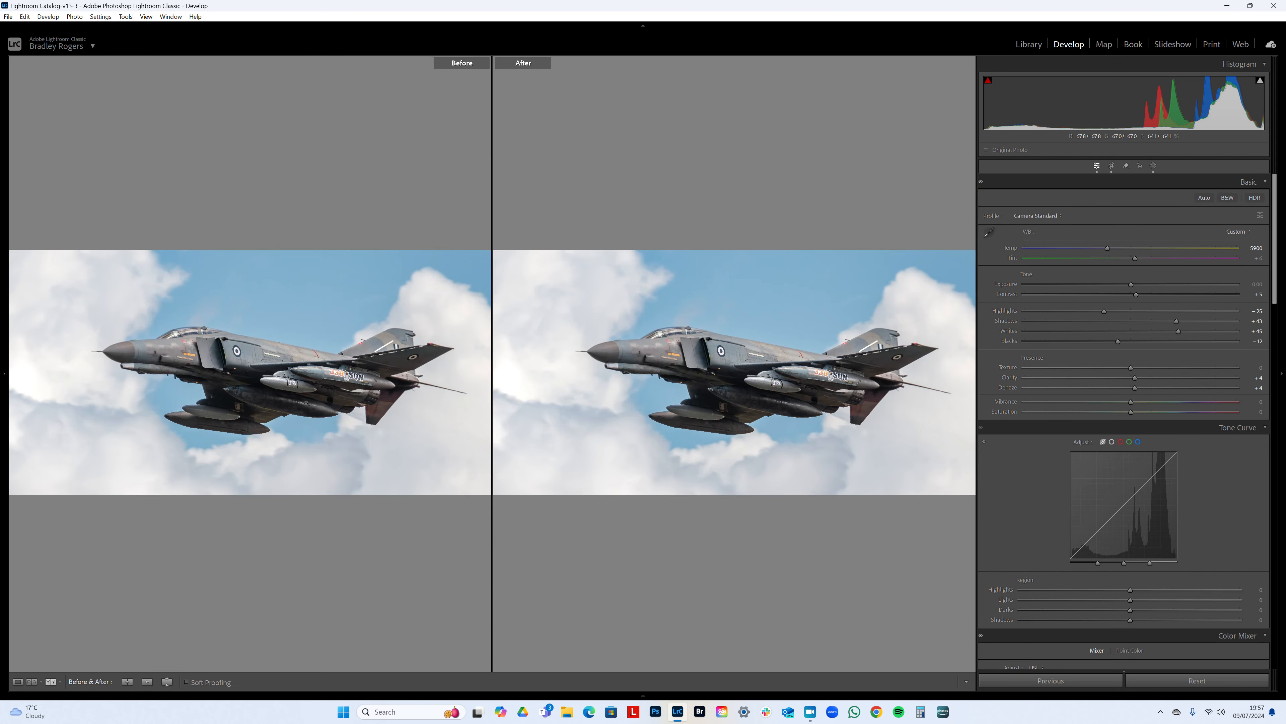
- Return to the single-photo view, check the jet up close, and set Vibrance to +17 and Saturation to -5
click(18, 681)
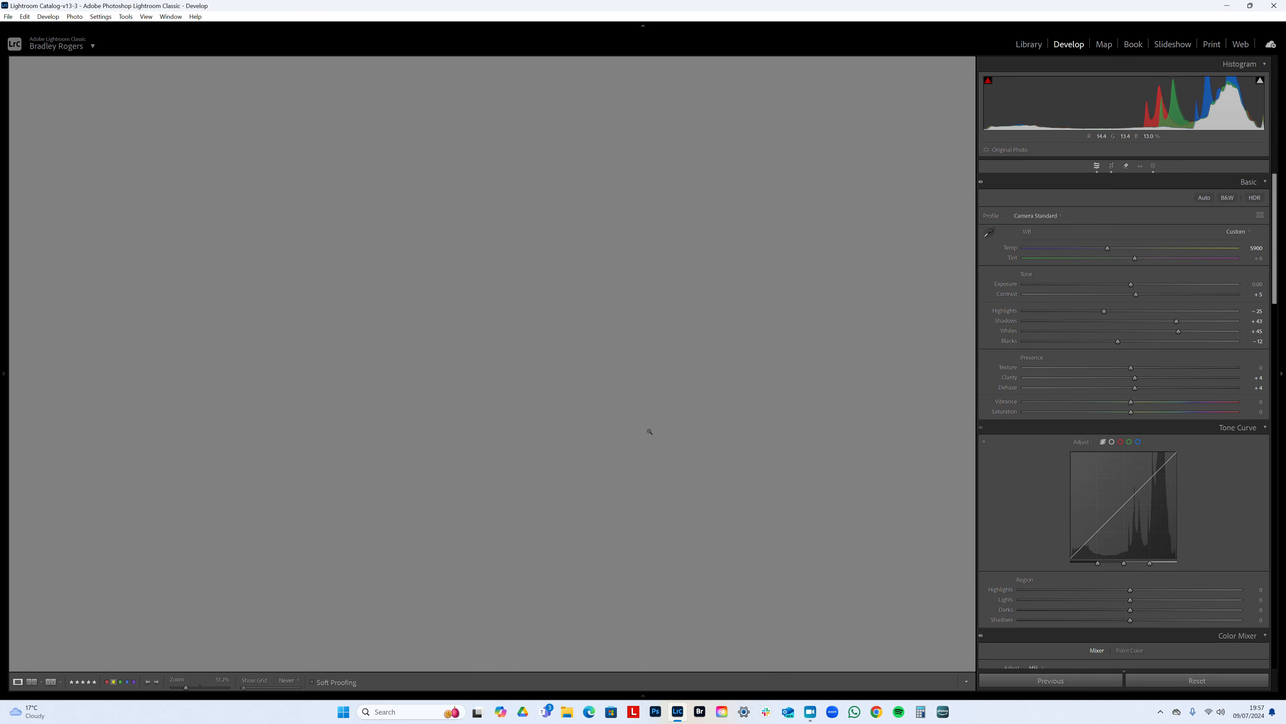
click(612, 409)
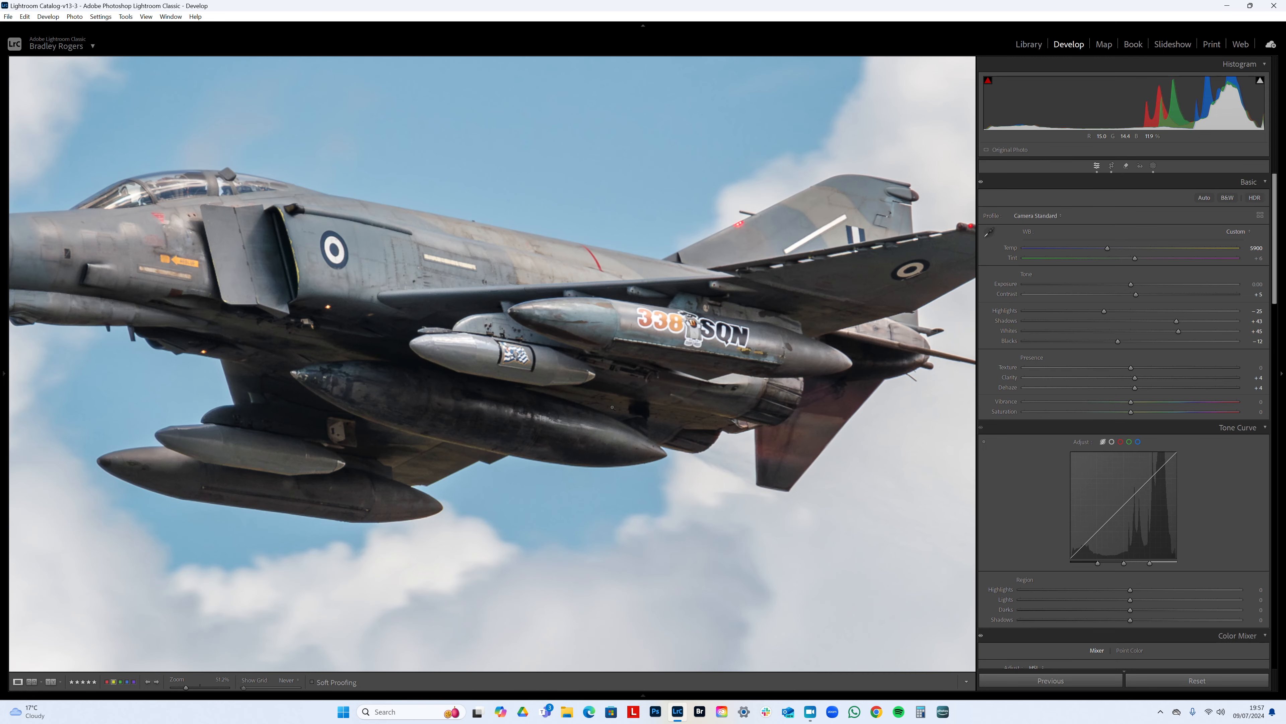
click(612, 407)
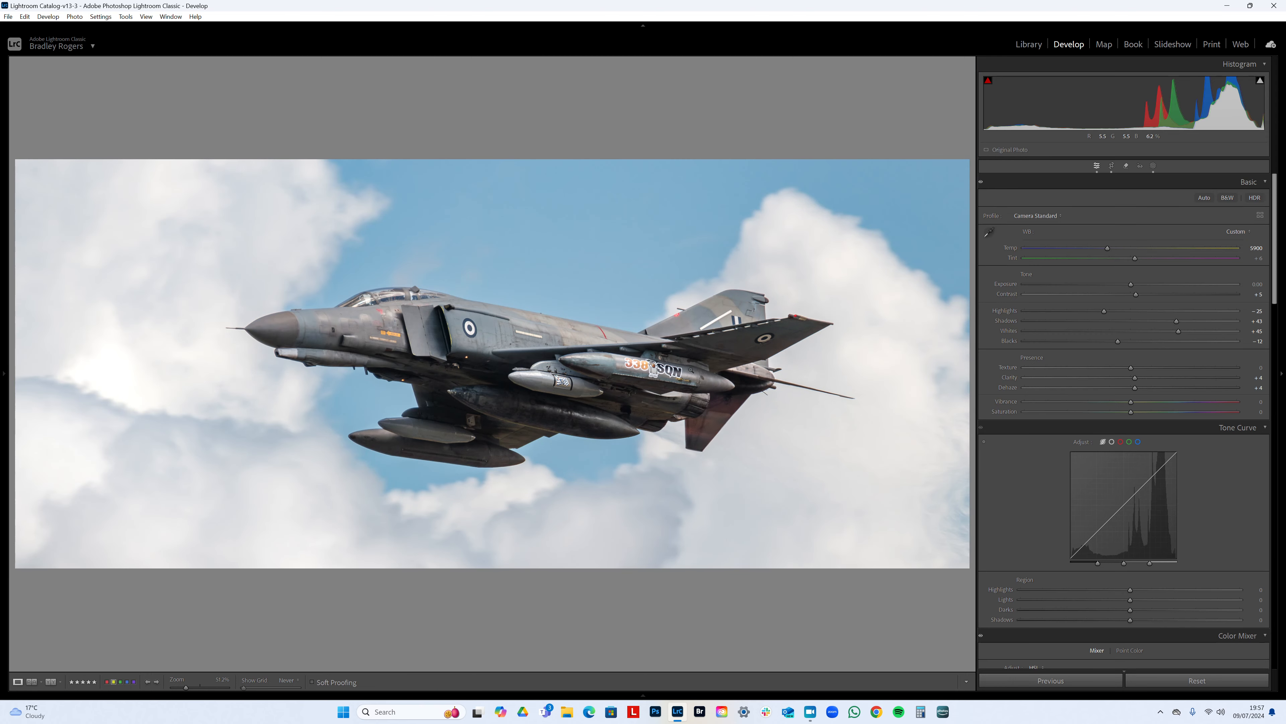
scroll(1129, 338, down, 3)
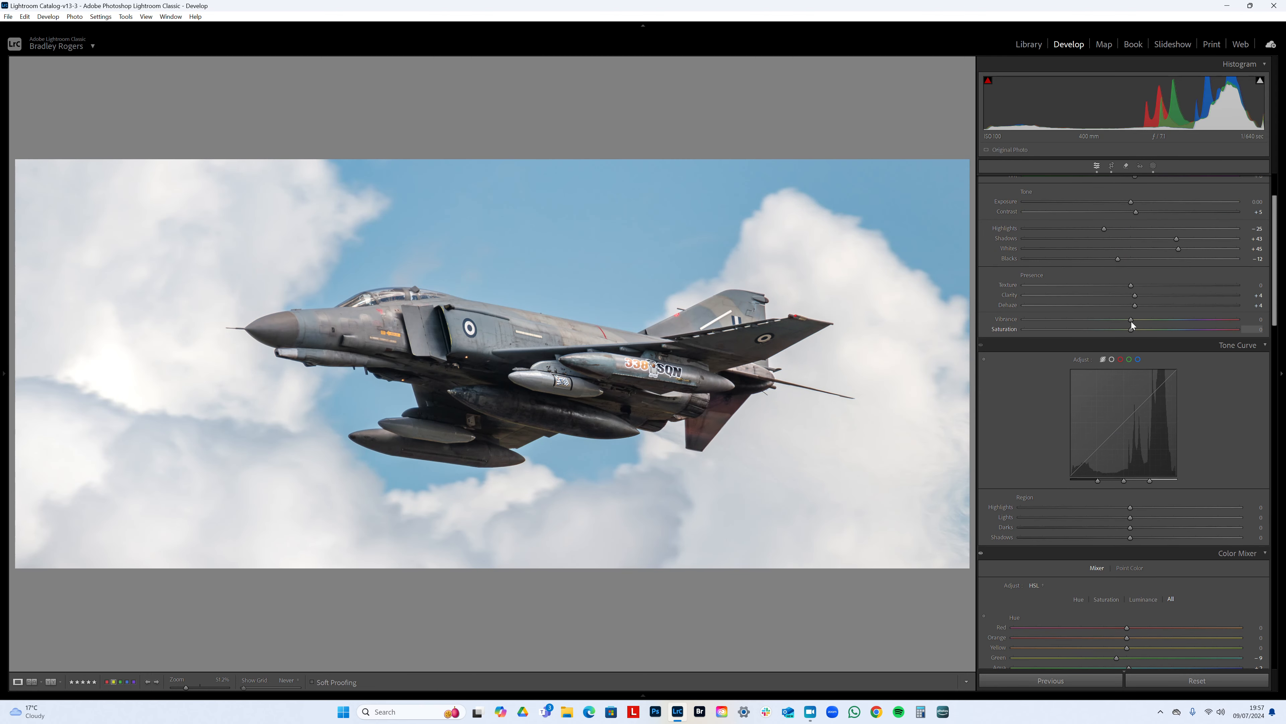
drag(1132, 321, 1143, 322)
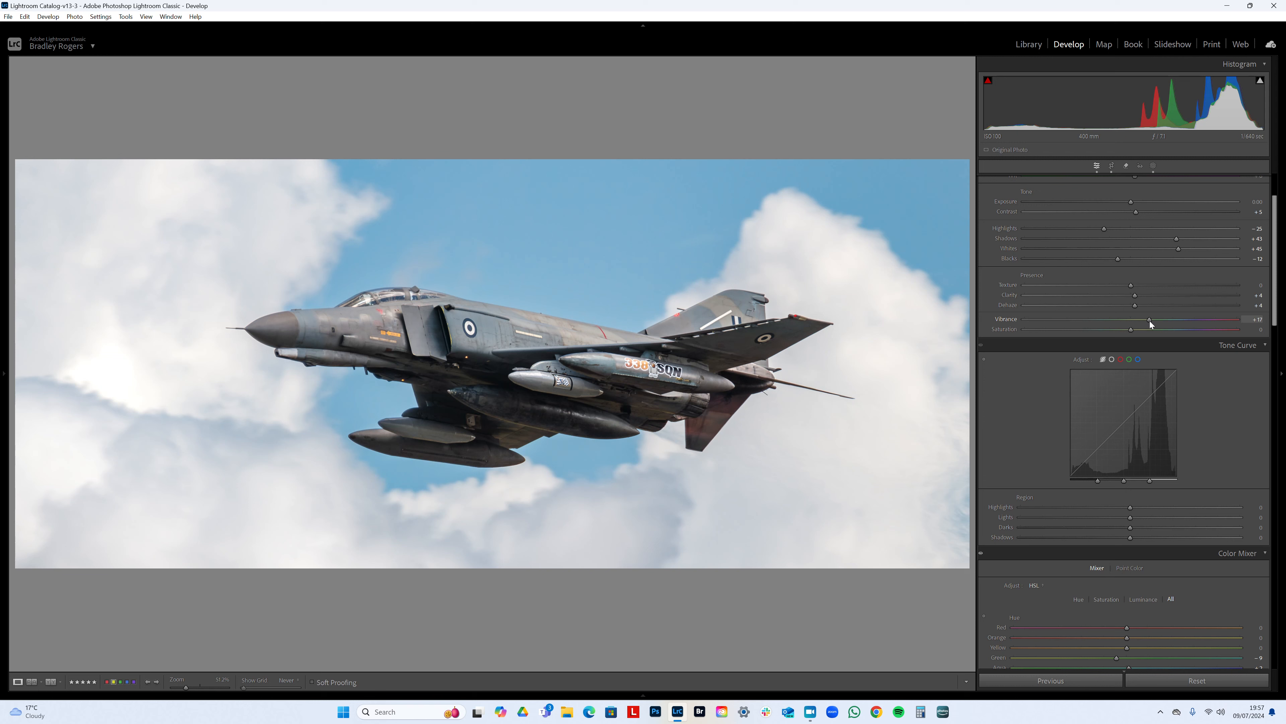
drag(1139, 329, 1122, 333)
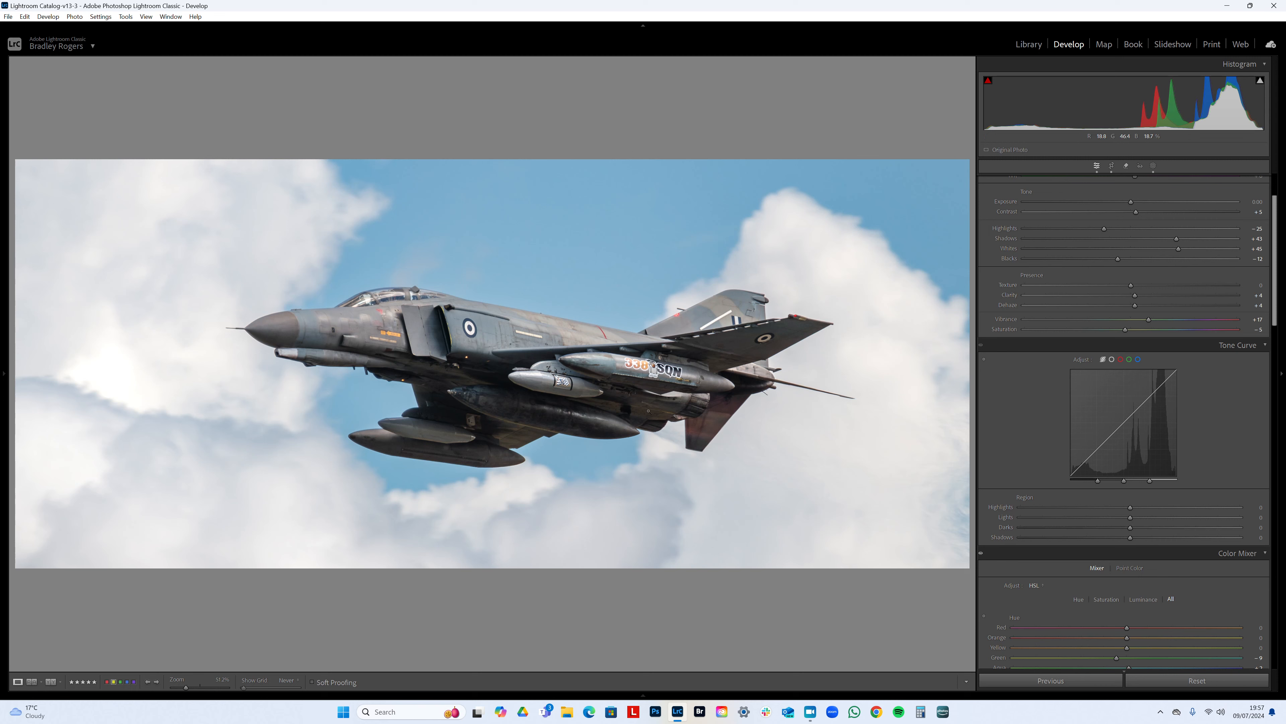
- Check the colour changes up close on the fuselage, briefly call up the before-and-after comparison, and return to the single-photo view
click(532, 356)
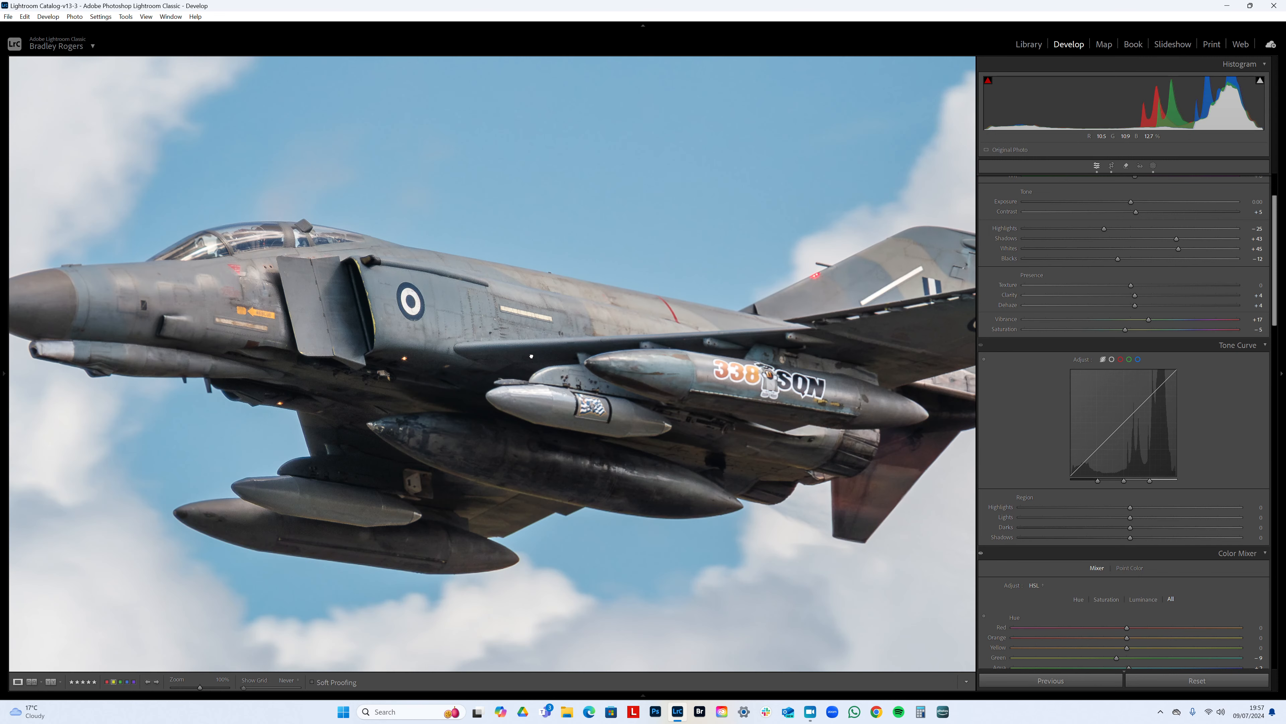
click(532, 356)
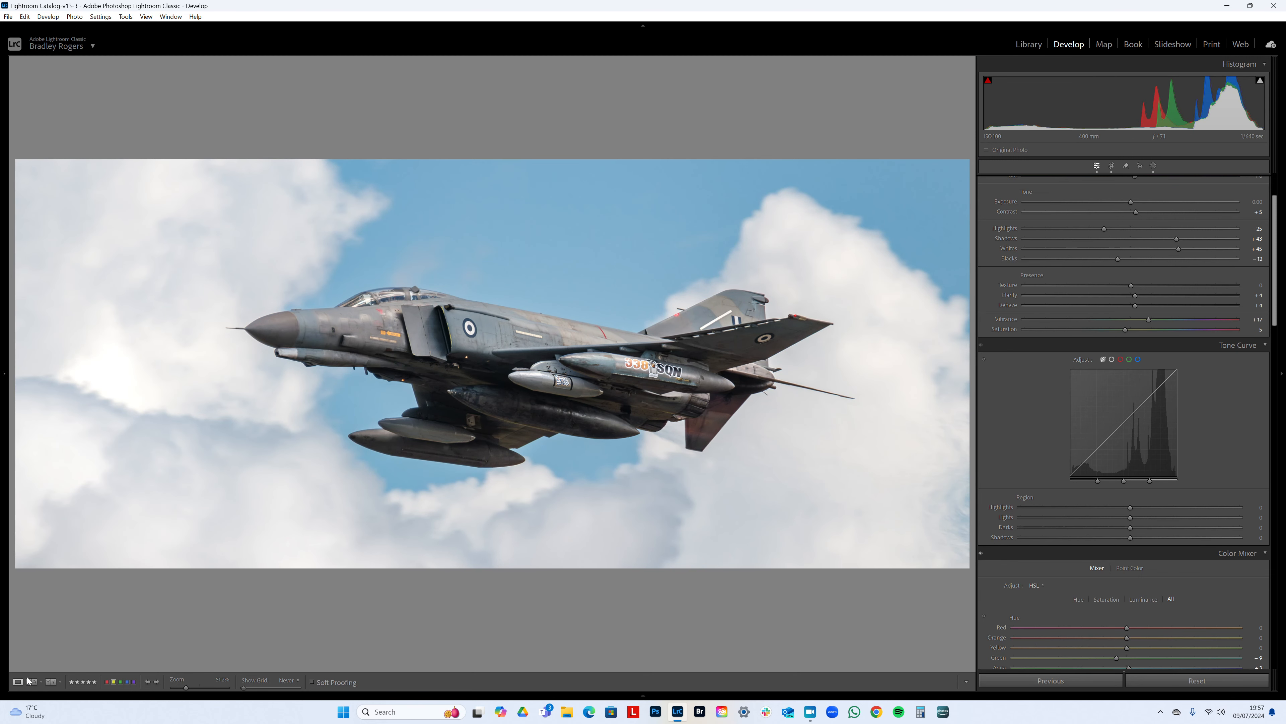
click(47, 680)
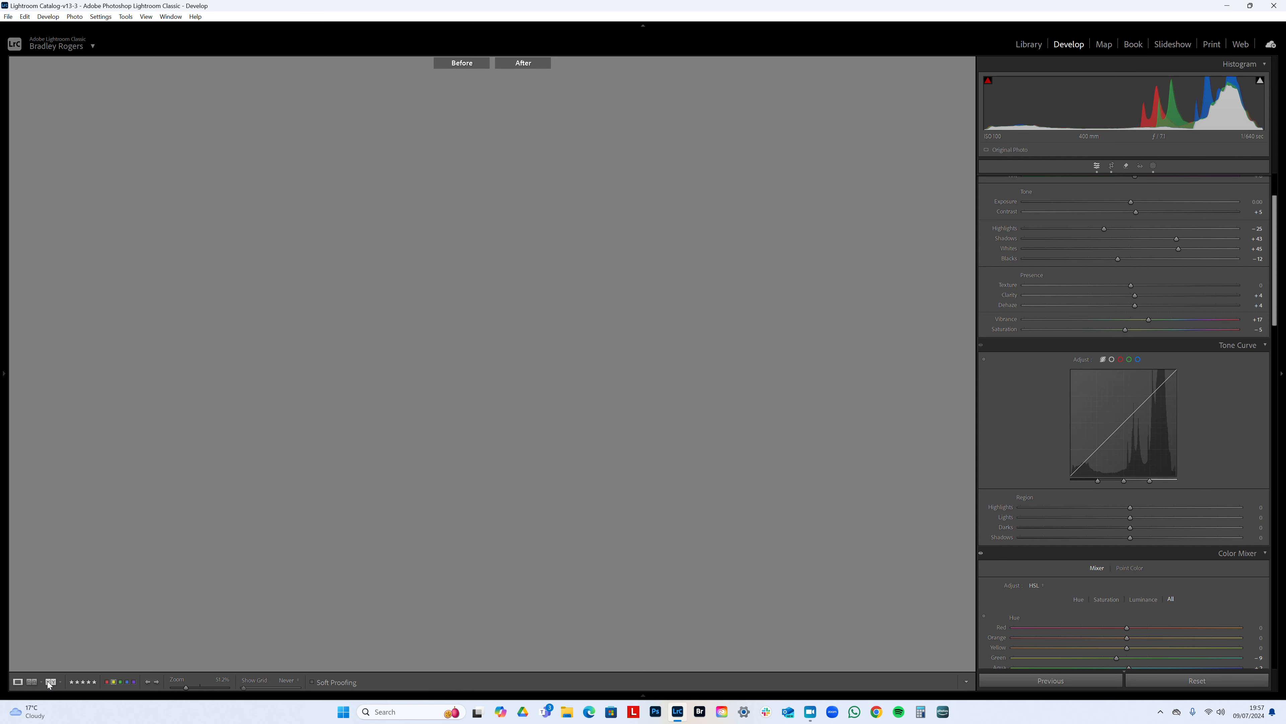
click(17, 681)
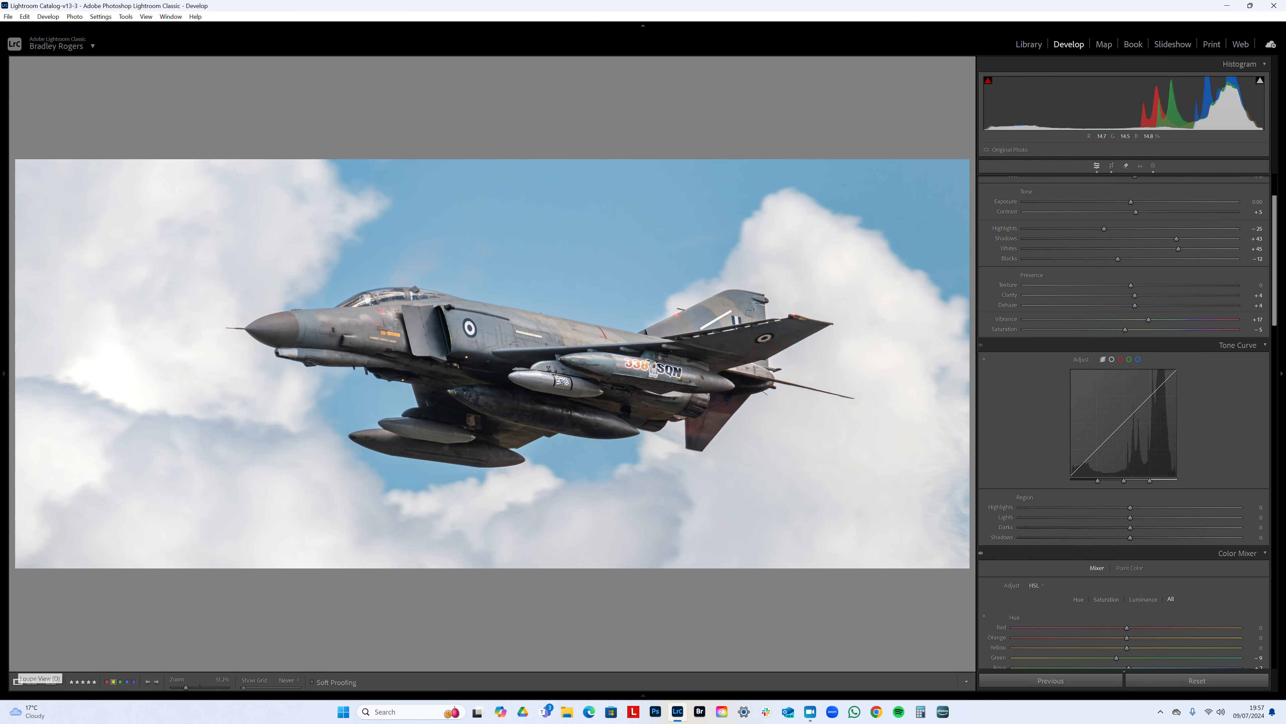
- Switch the screen mode to Full Screen
click(171, 17)
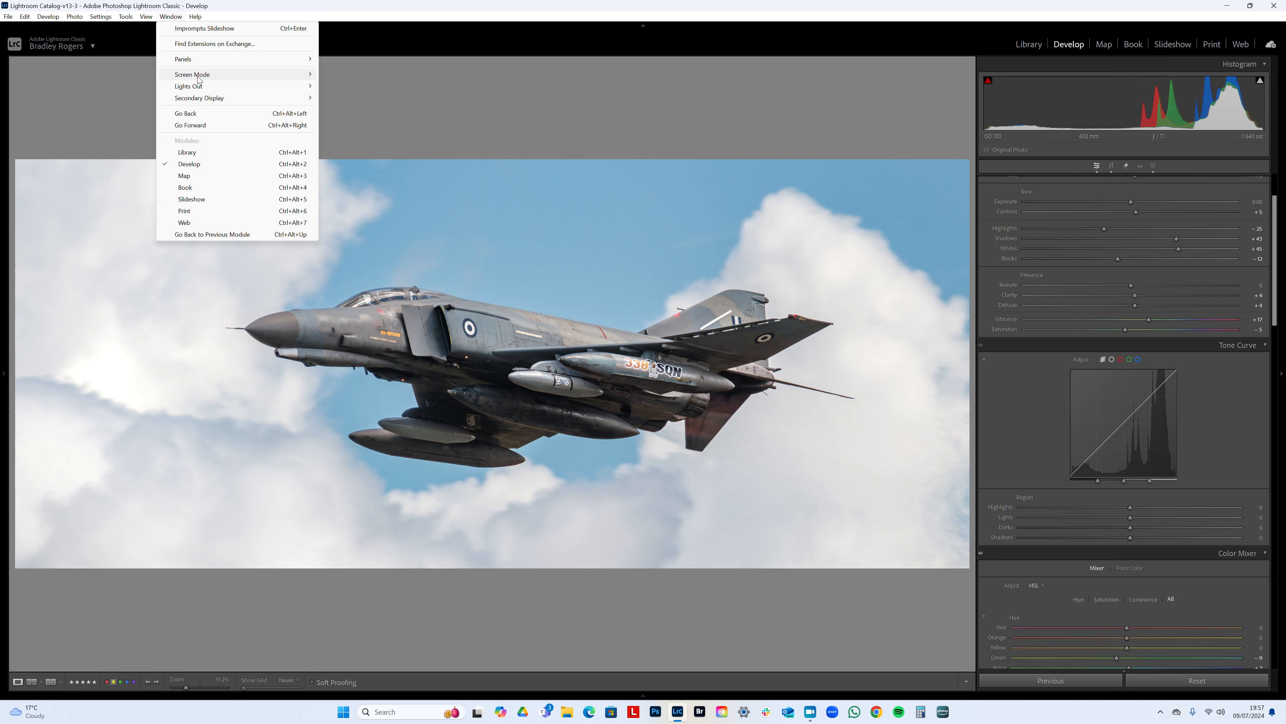
mouse_move(199, 80)
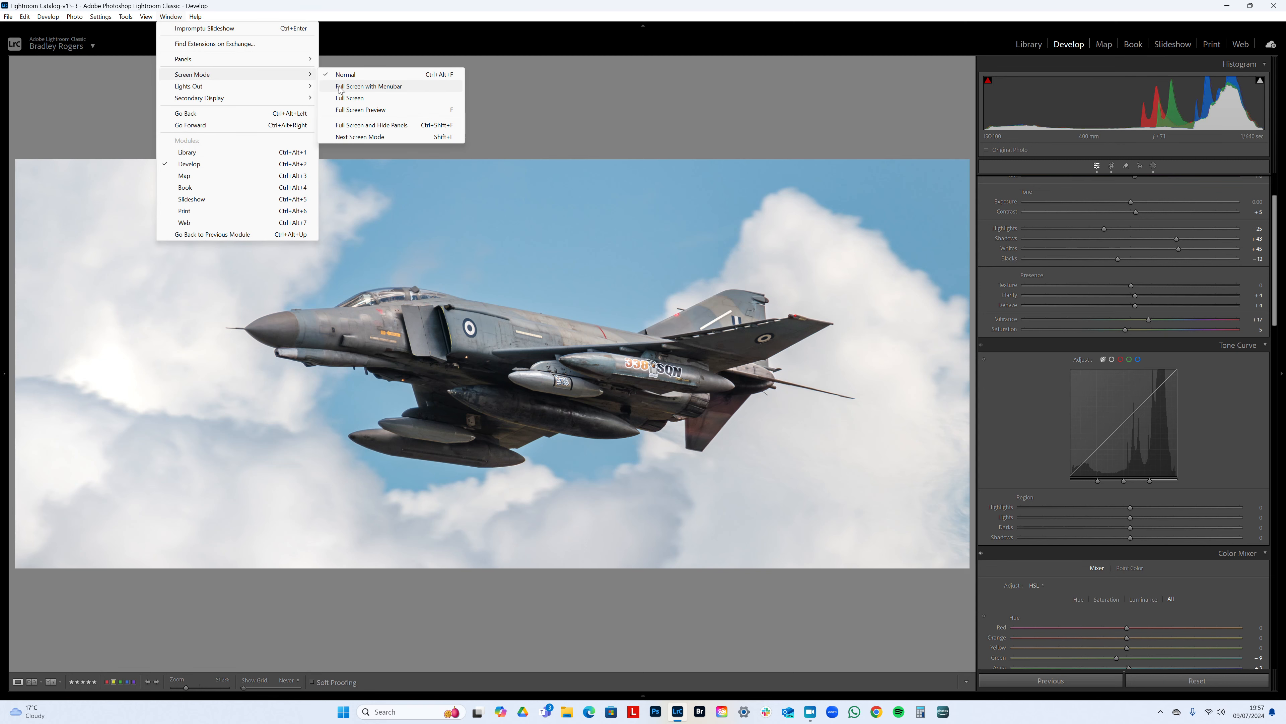
click(353, 99)
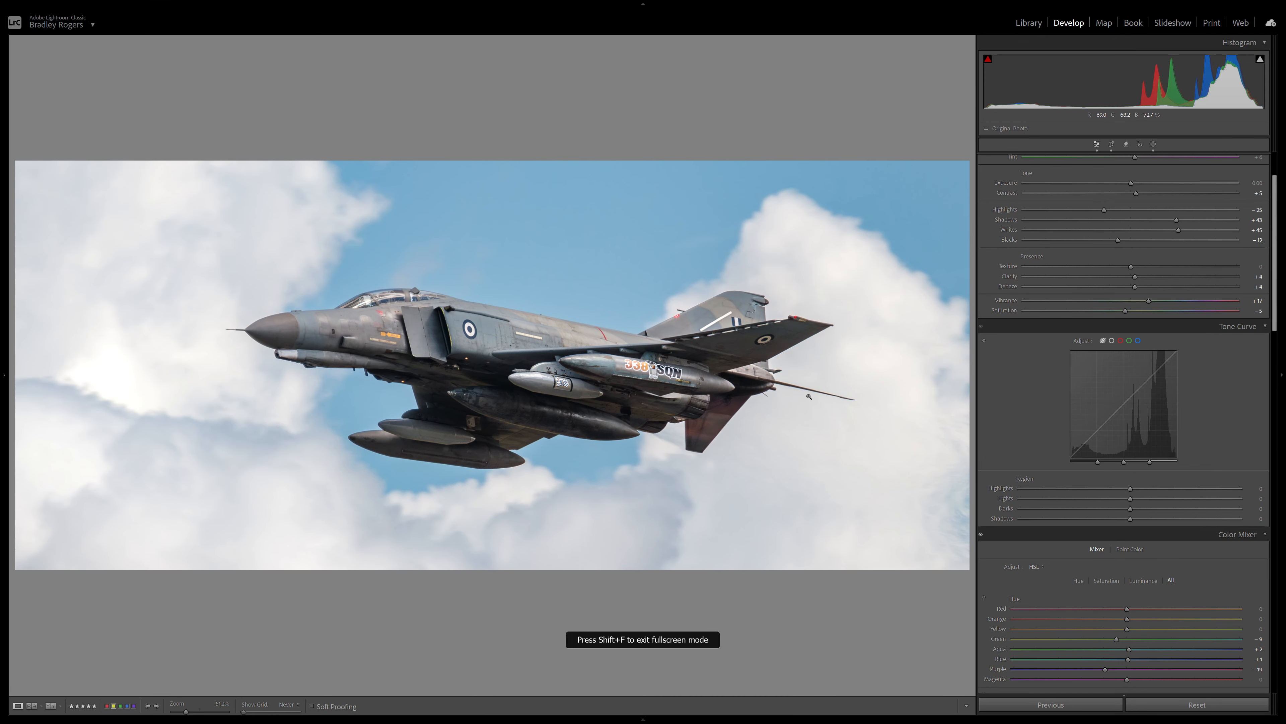
- Create a new Color Range mask that samples the blue sky above the jet
drag(1276, 193, 1277, 206)
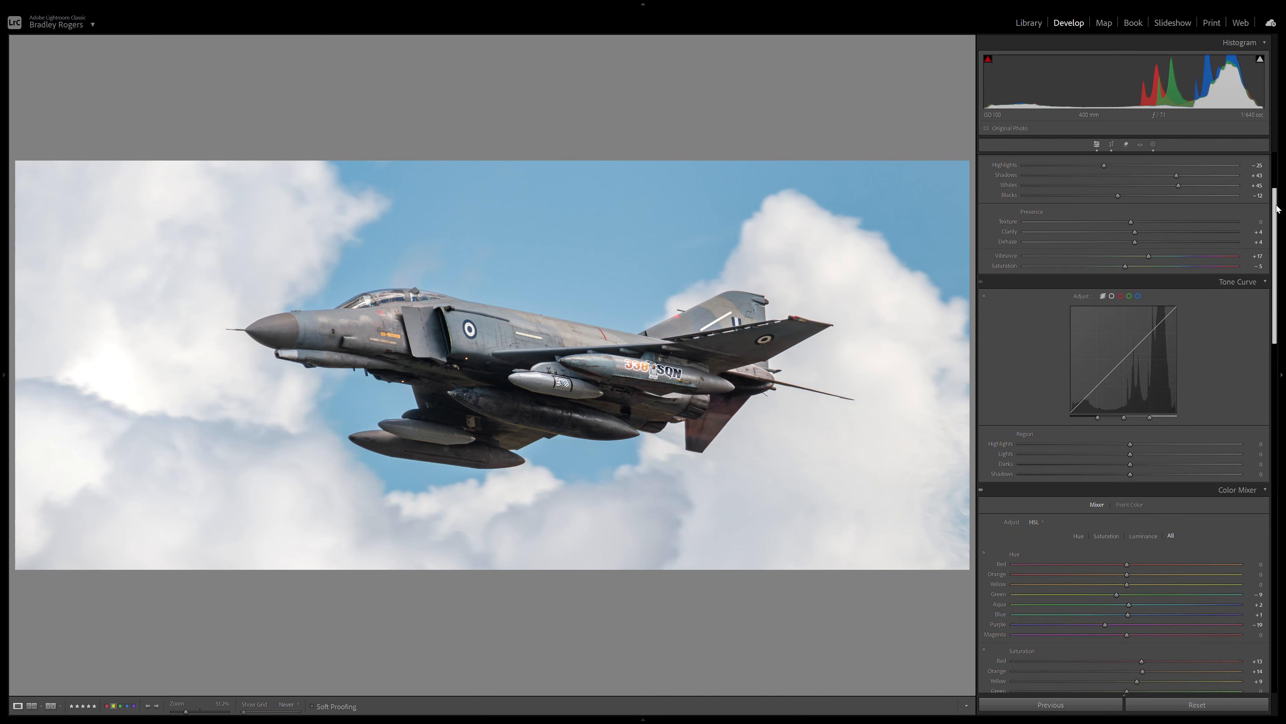
scroll(1277, 209, up, 3)
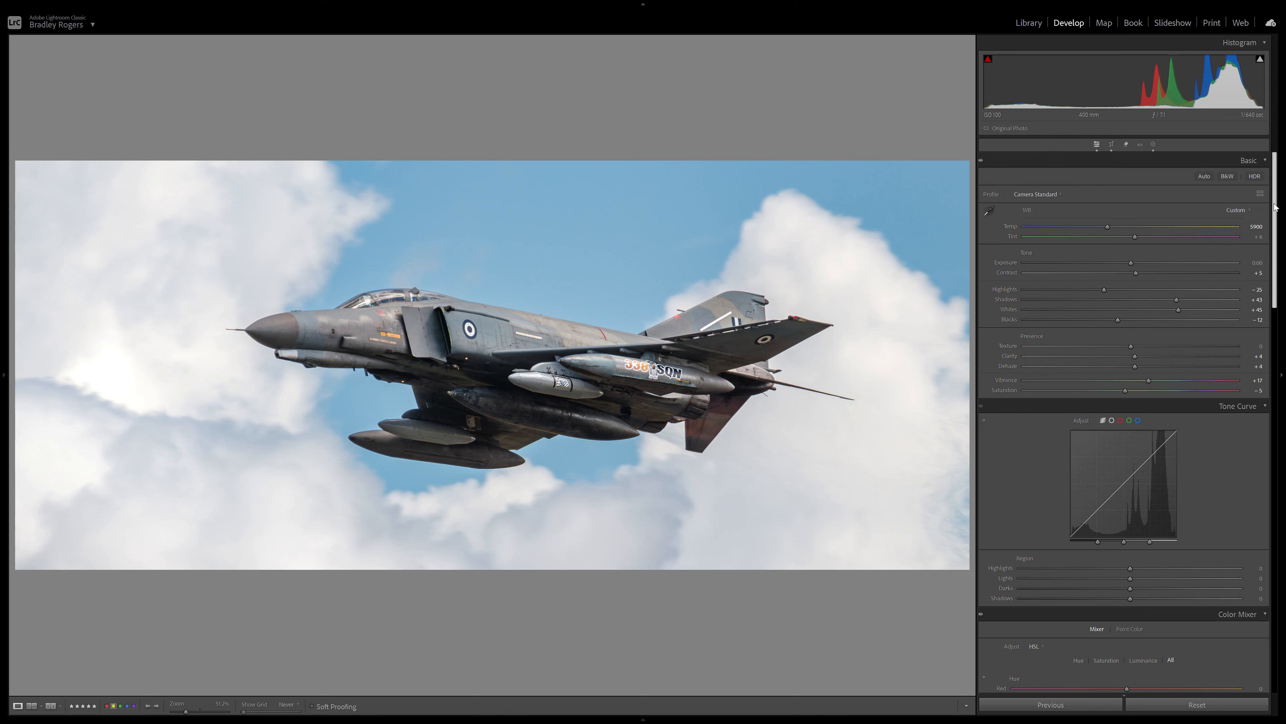
click(1154, 145)
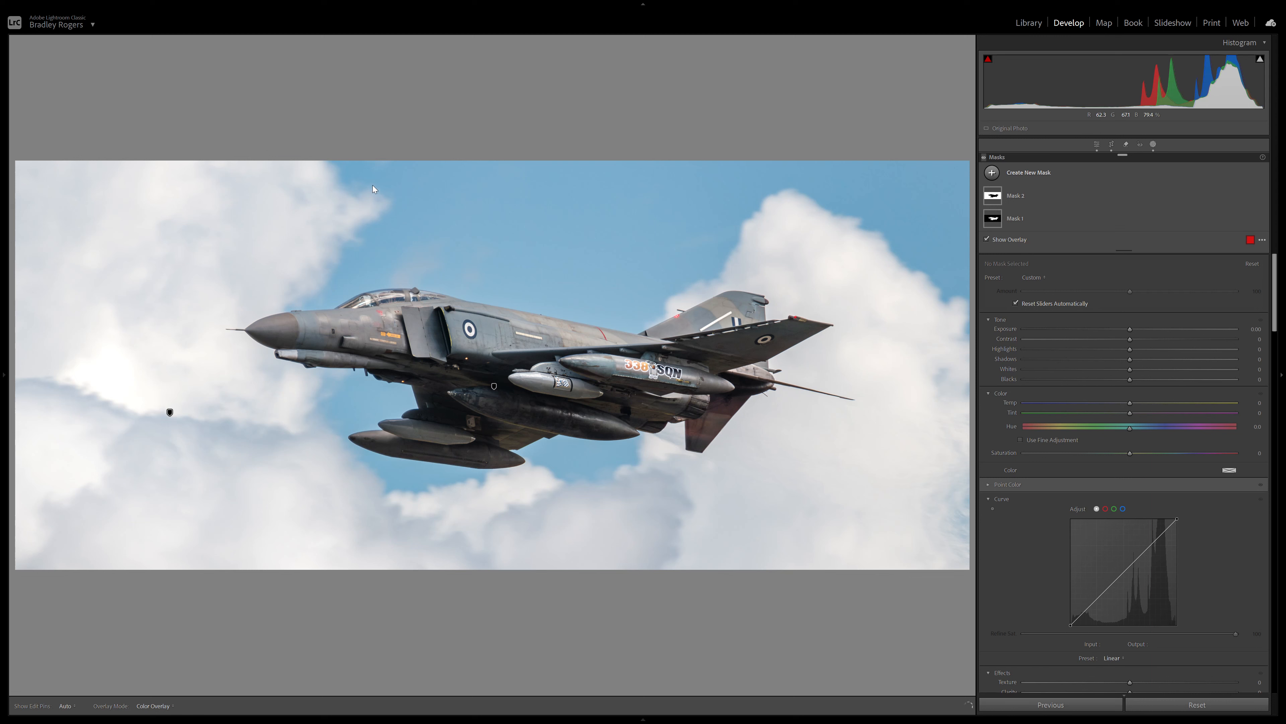
click(1038, 173)
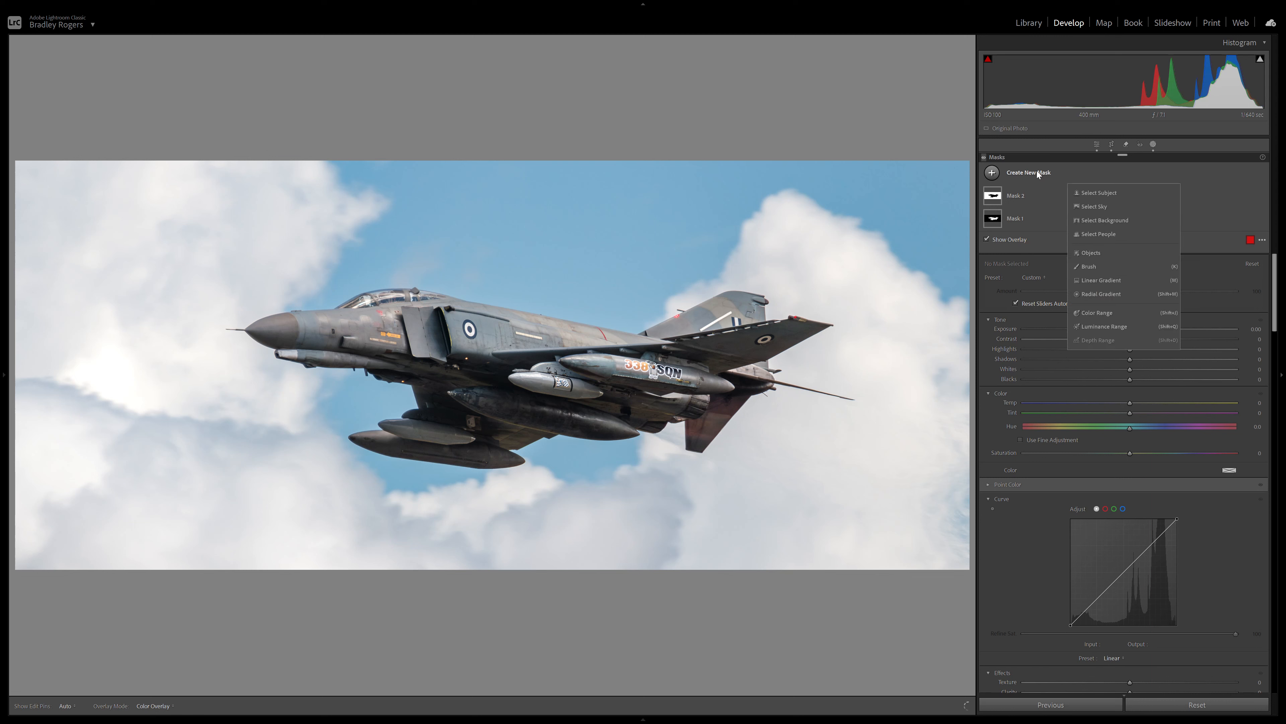
click(1104, 316)
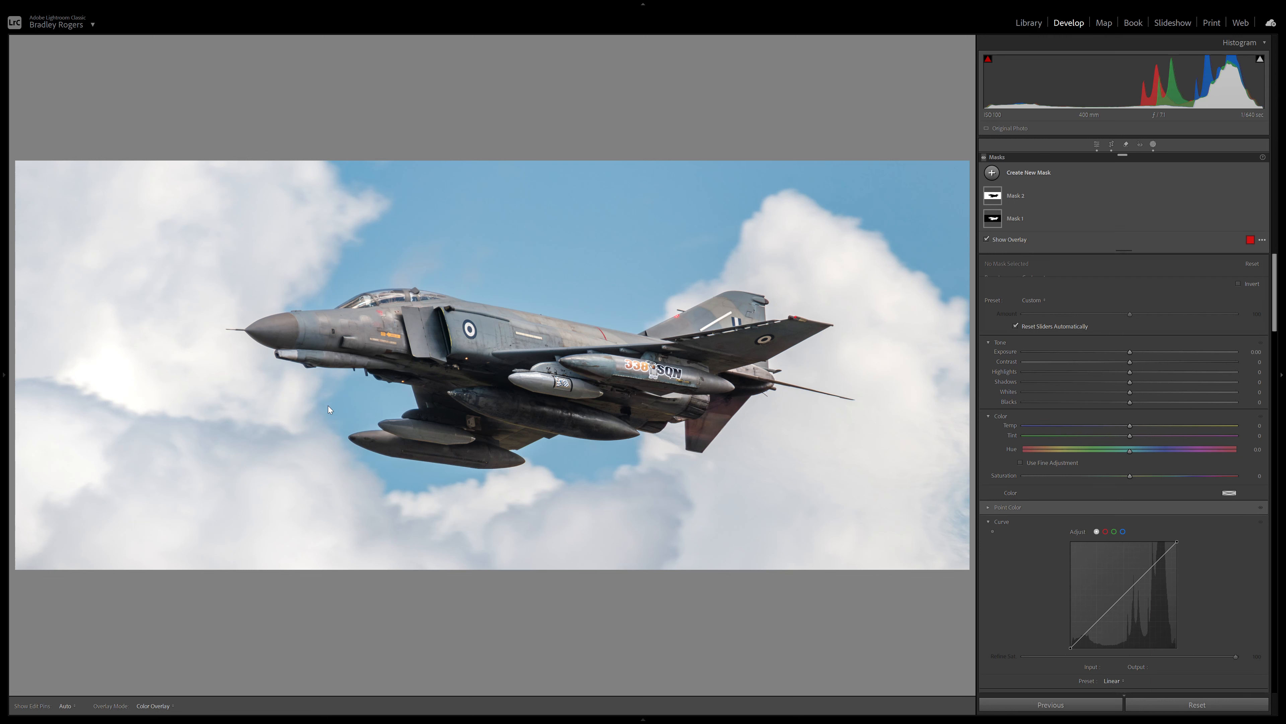
drag(517, 190, 626, 241)
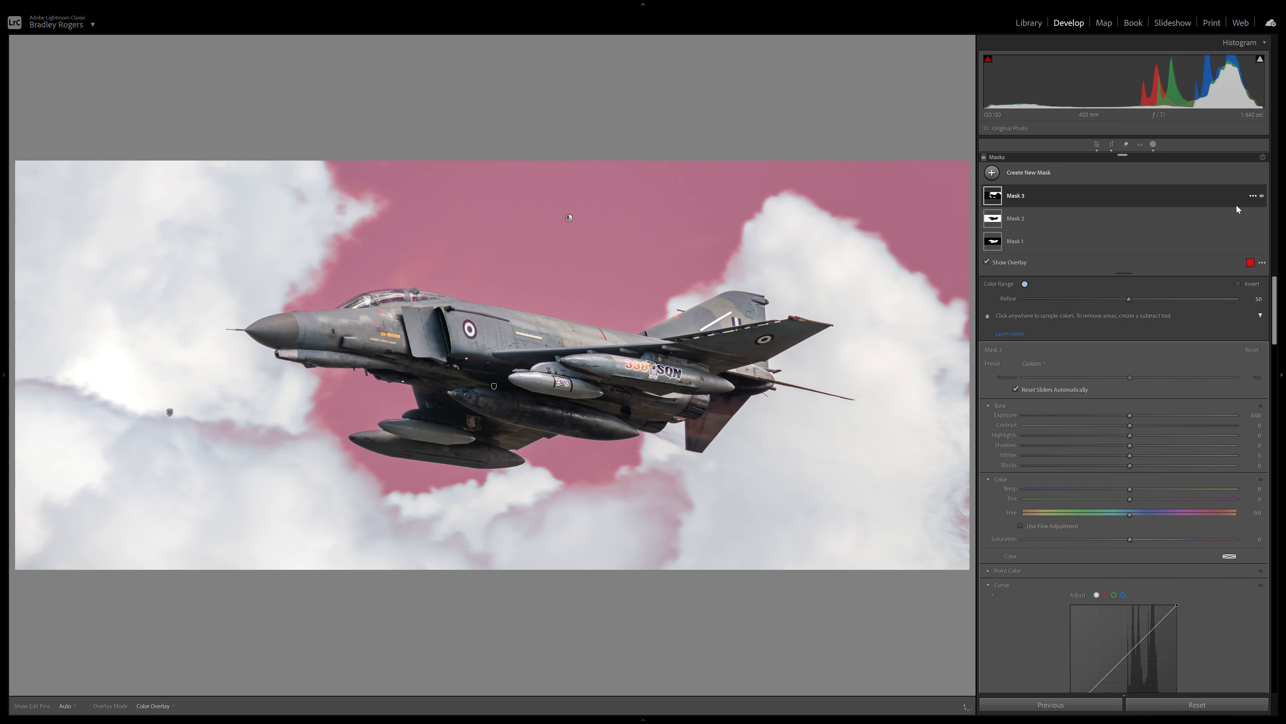
- Intersect the new sky mask with a linear gradient running from above the photo down towards its lower edge
click(1251, 196)
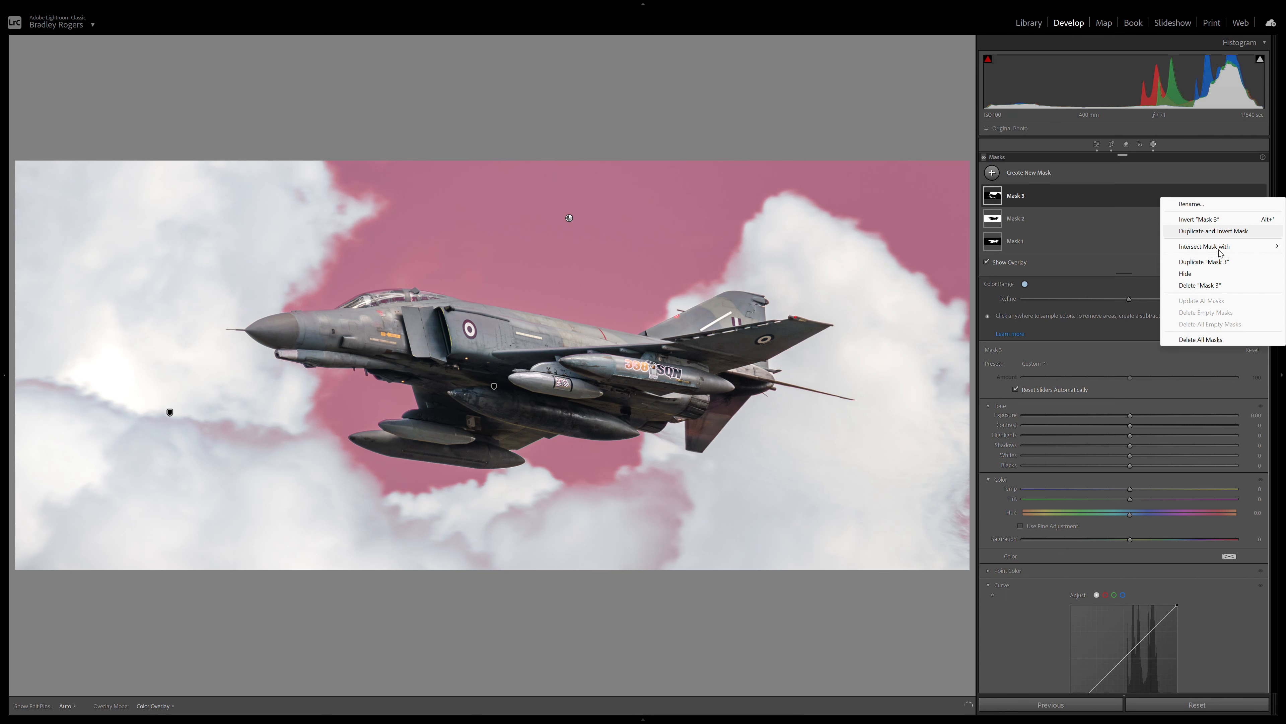
mouse_move(1220, 252)
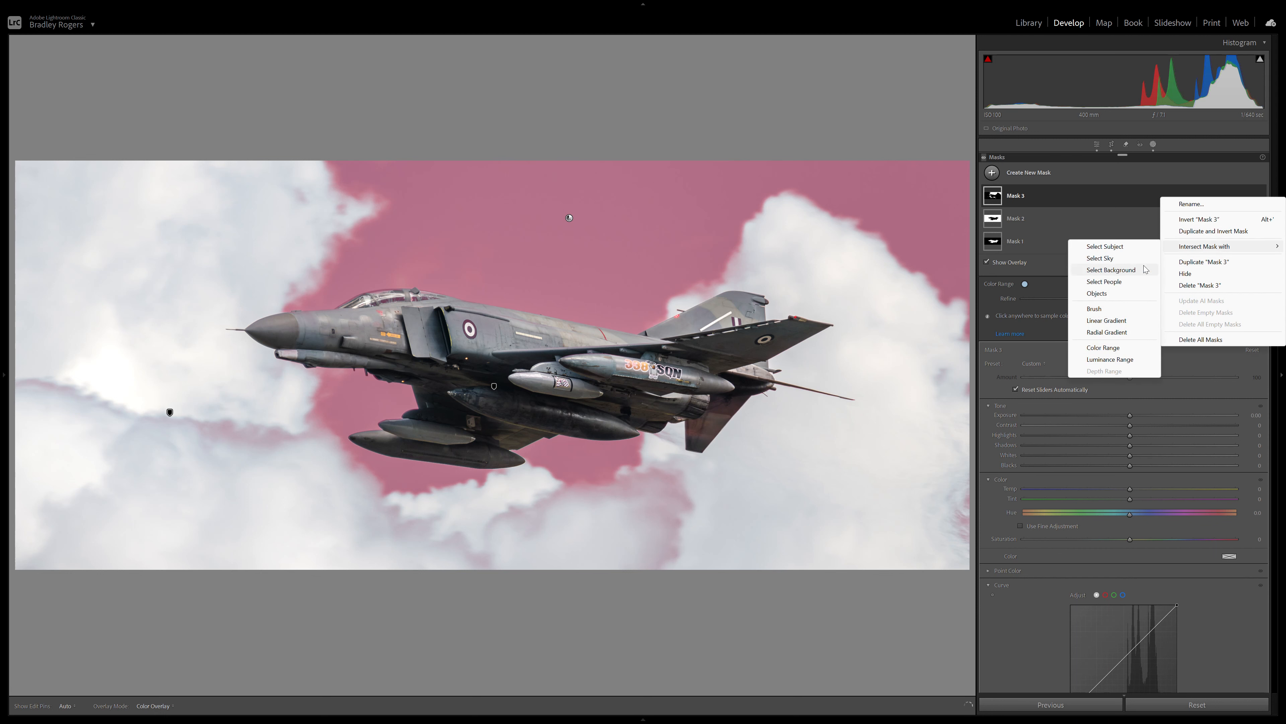
click(1118, 325)
drag(721, 160, 693, 164)
key(alt)
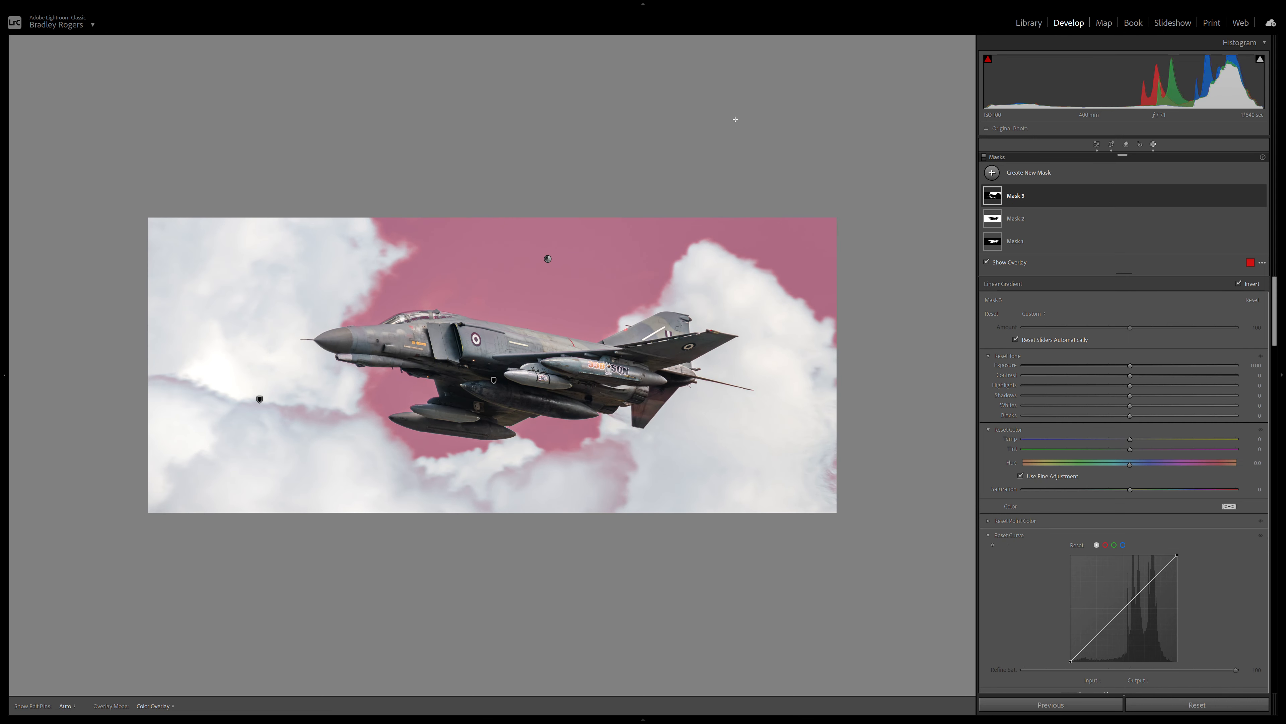
drag(735, 120, 715, 411)
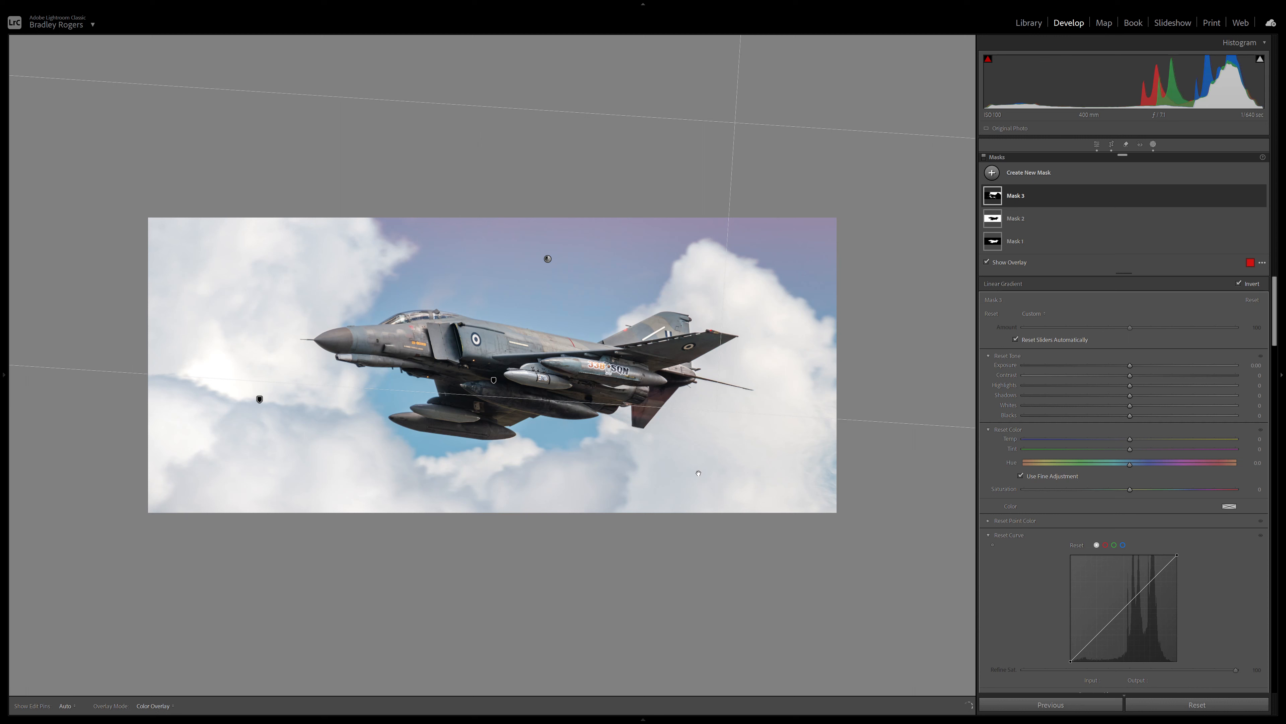
drag(699, 473, 709, 509)
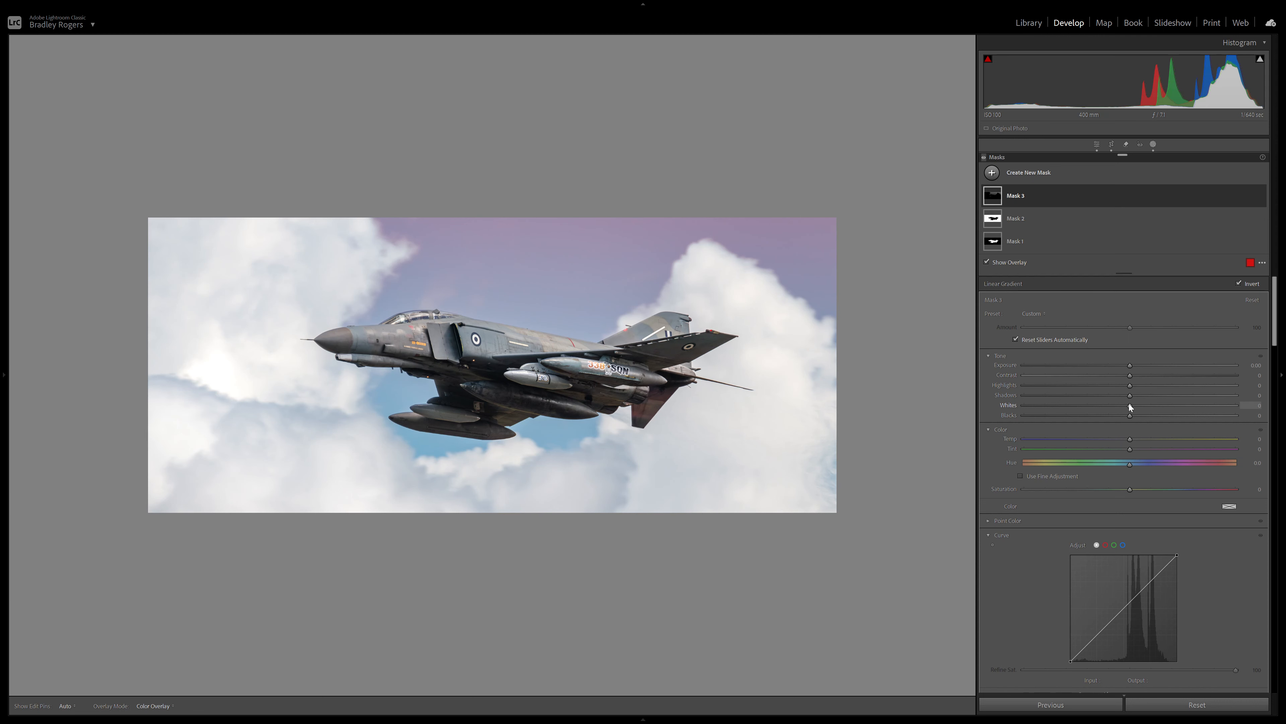
- On Mask 3, add slight Dehaze, set Exposure to -0.57, Highlights to -35 and Blacks to -21, and raise Whites
scroll(1128, 404, down, 4)
drag(1132, 510, 1141, 516)
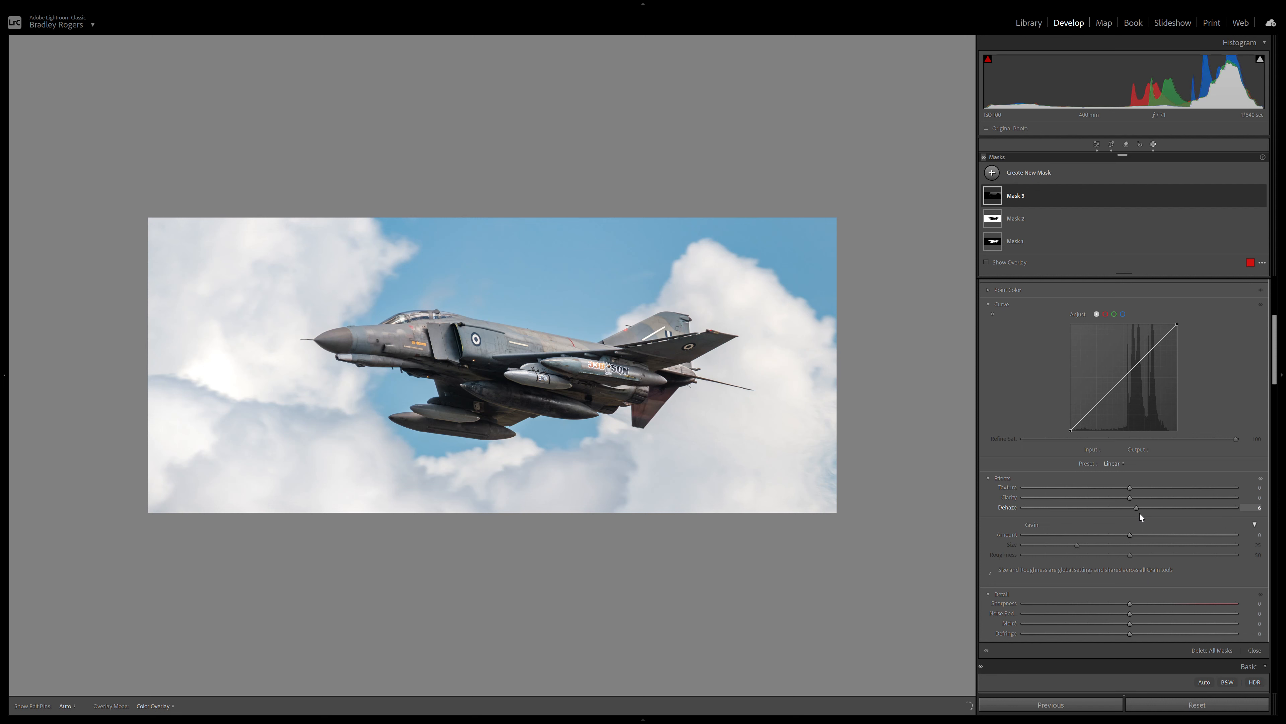
scroll(1144, 513, up, 5)
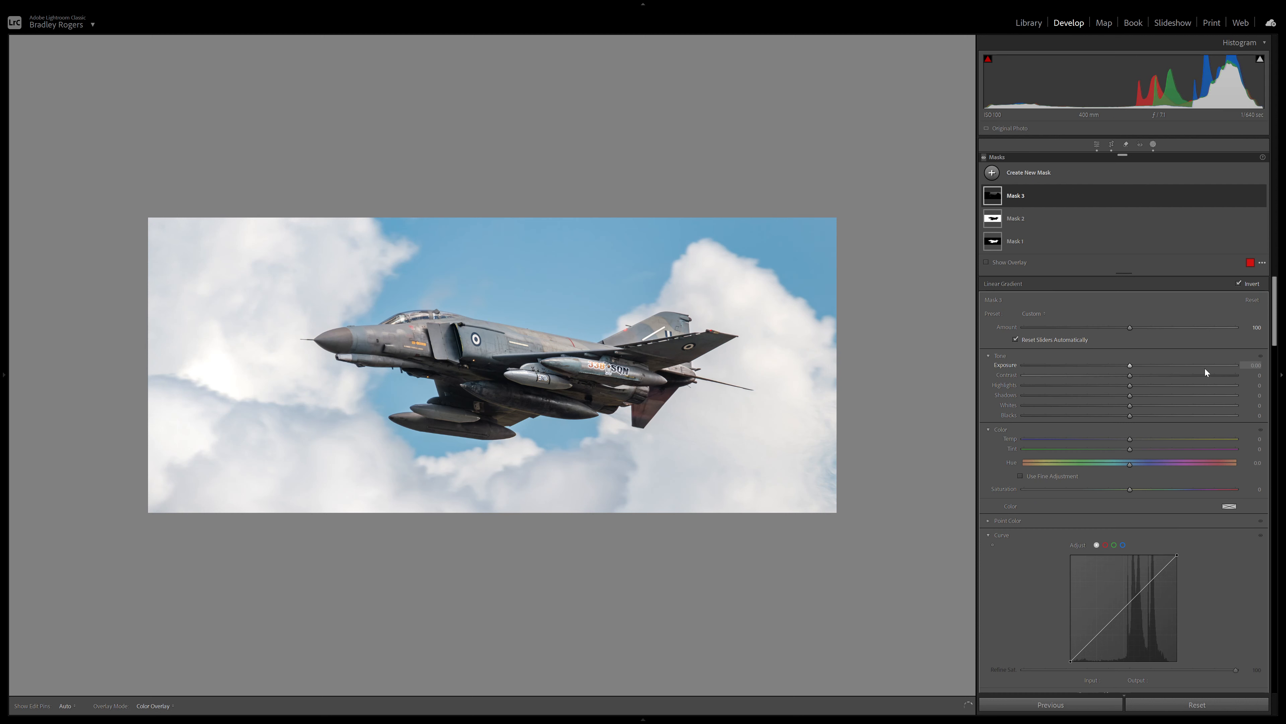
drag(1132, 365, 1118, 368)
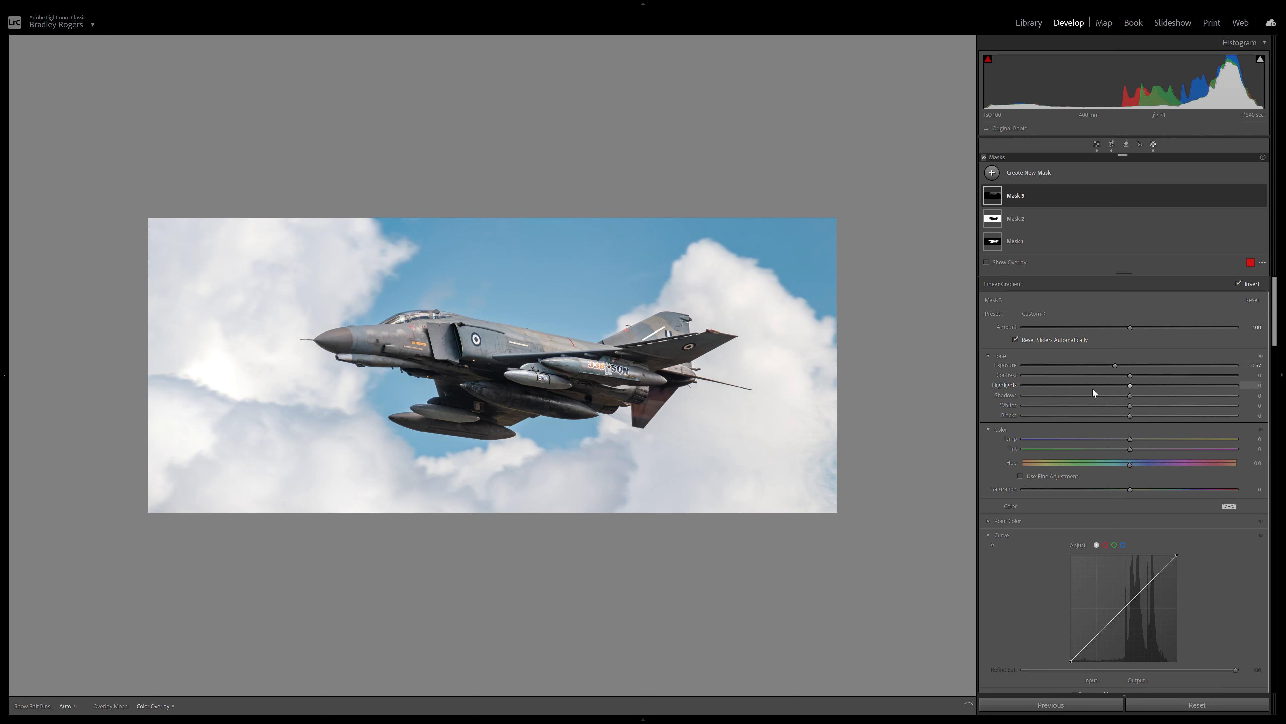
drag(1130, 416, 1109, 416)
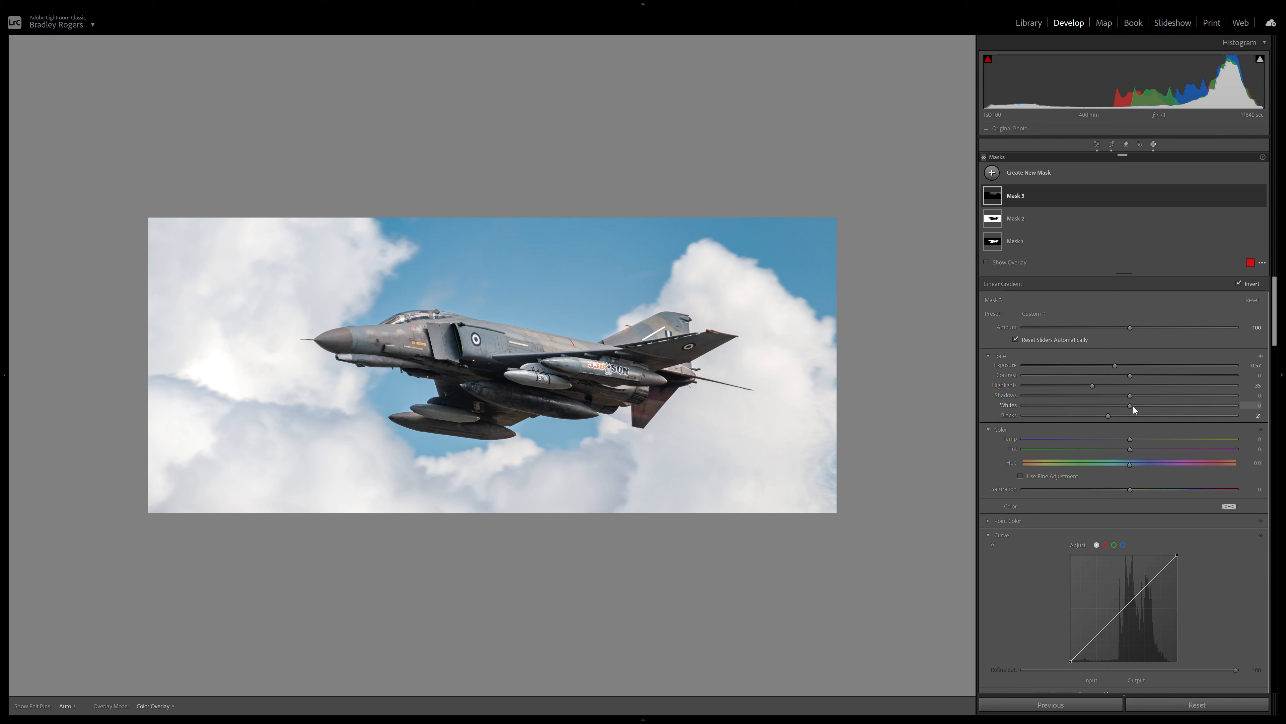
drag(1144, 406, 1169, 409)
- Select Mask 2 and set its Dehaze to 15
click(1026, 221)
scroll(1192, 419, down, 5)
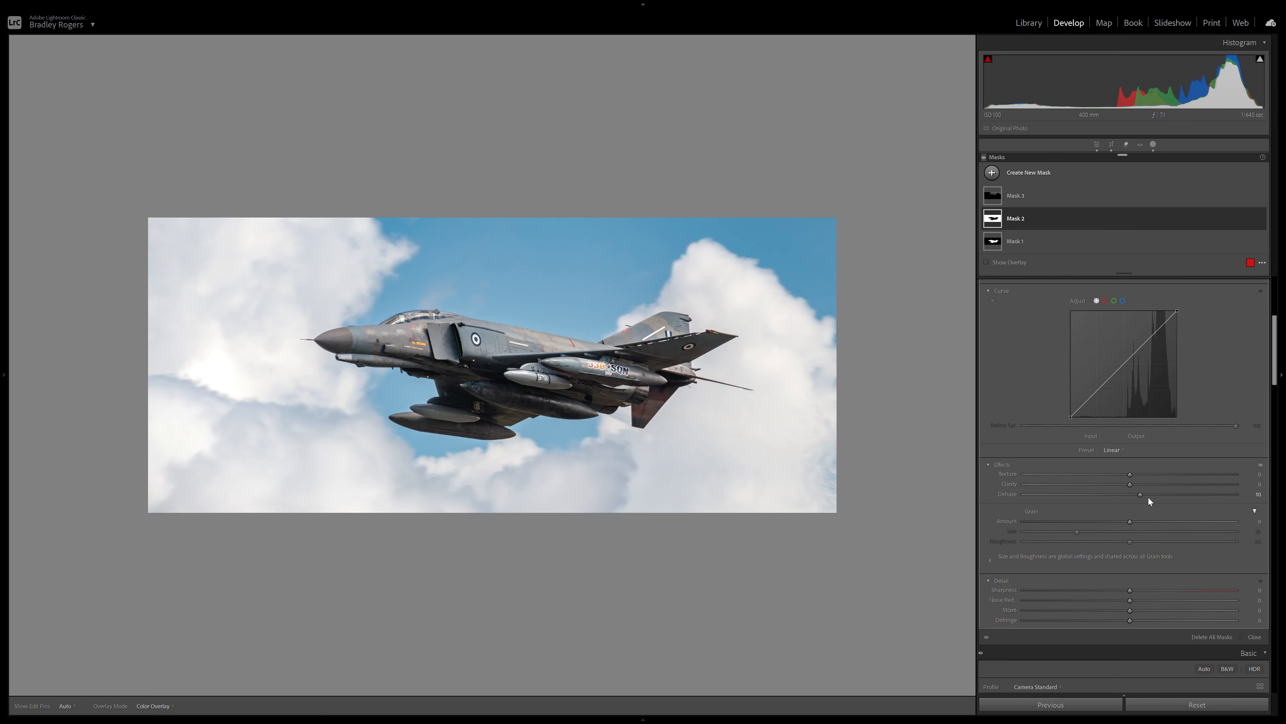
drag(1151, 494, 1153, 494)
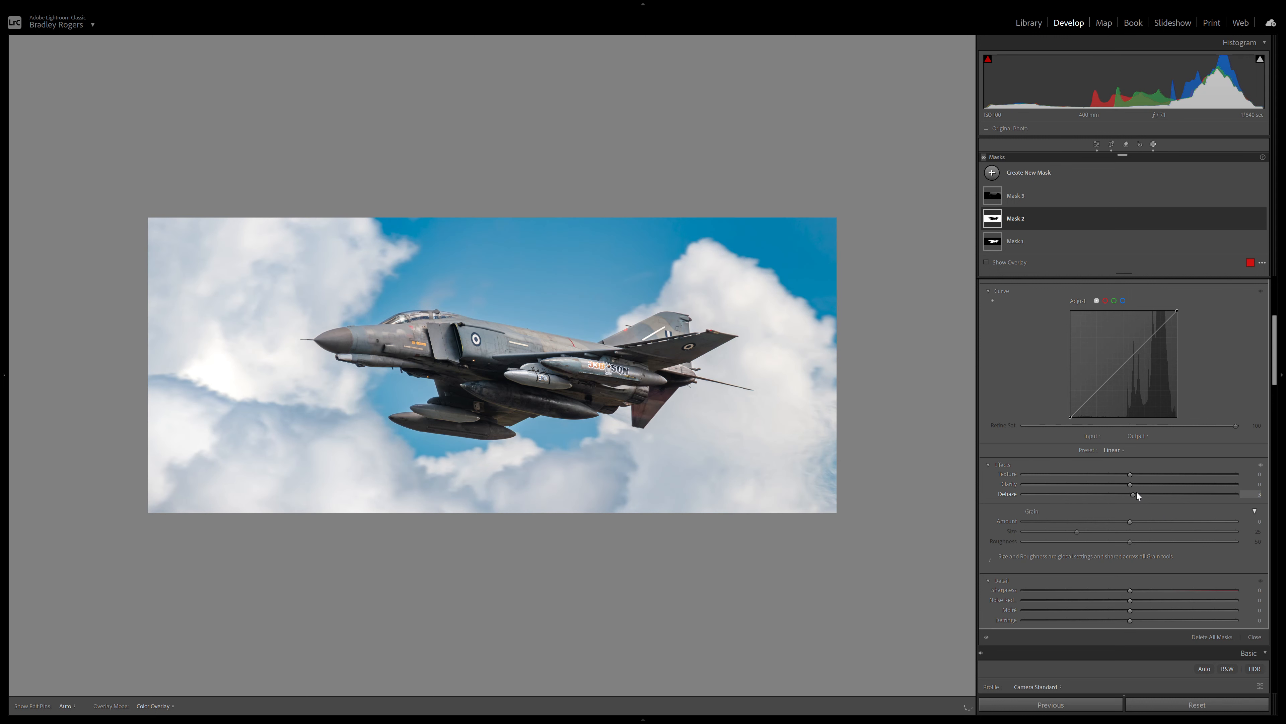
drag(1147, 493, 1148, 494)
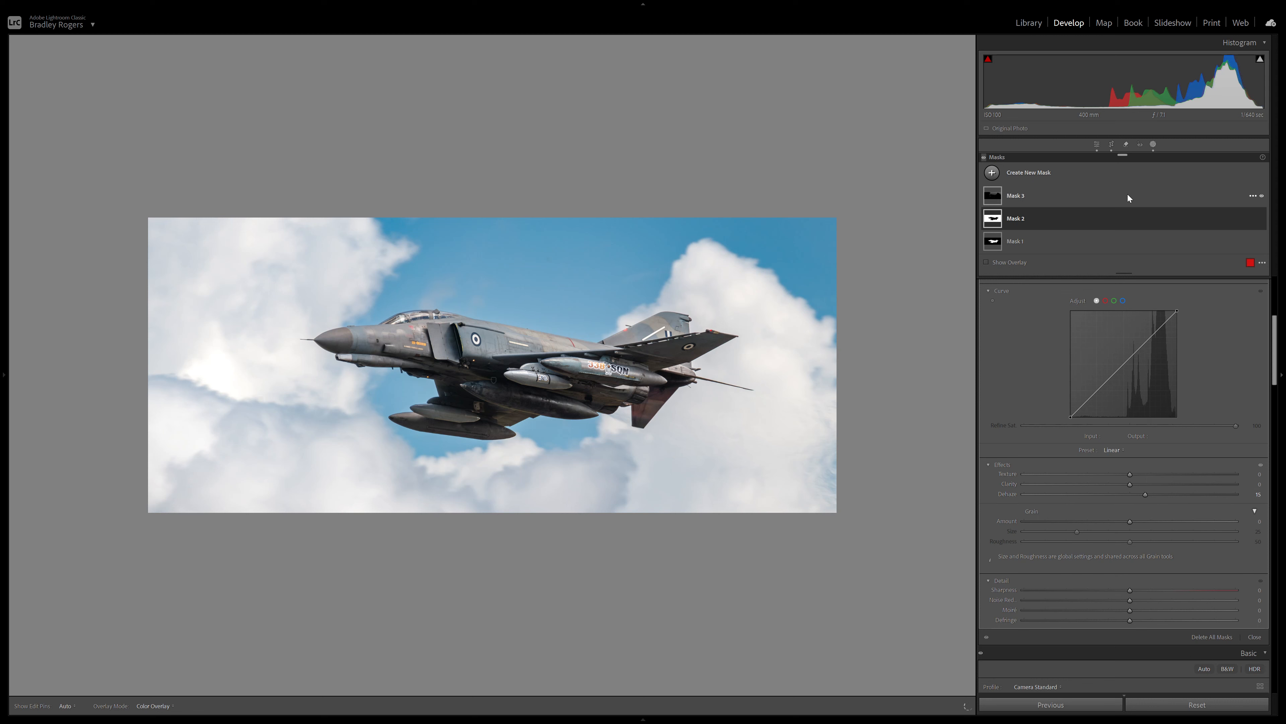
- Leave masking and use targeted Color Mixer adjustment to set Blue saturation to -8 and Aqua to -1, and raise Blue luminance
click(1153, 145)
scroll(1146, 327, down, 5)
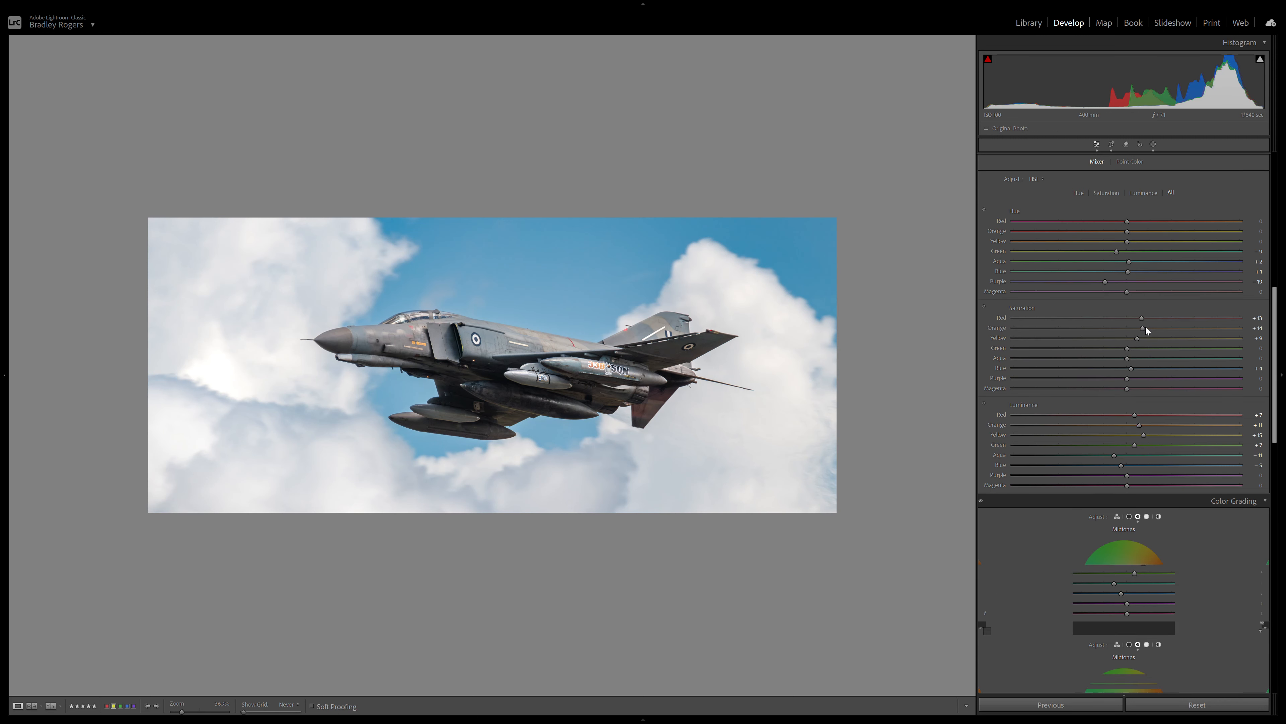
click(984, 306)
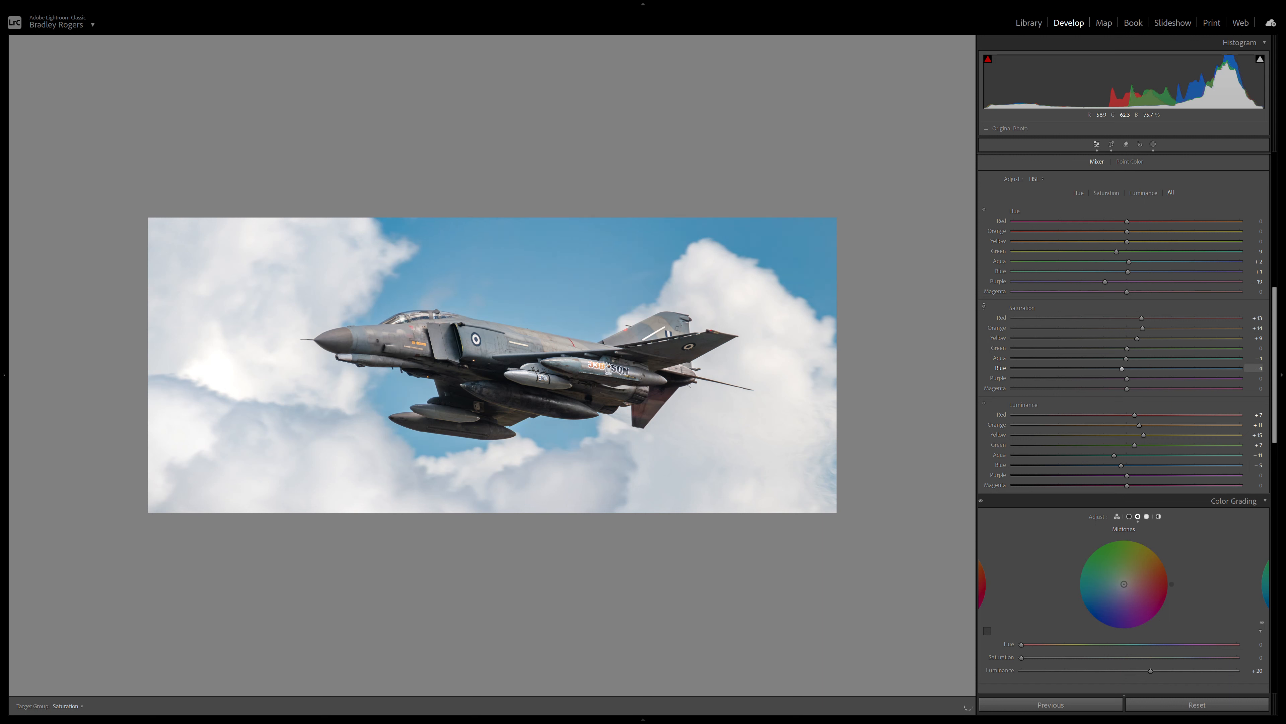
drag(609, 370, 608, 373)
click(984, 403)
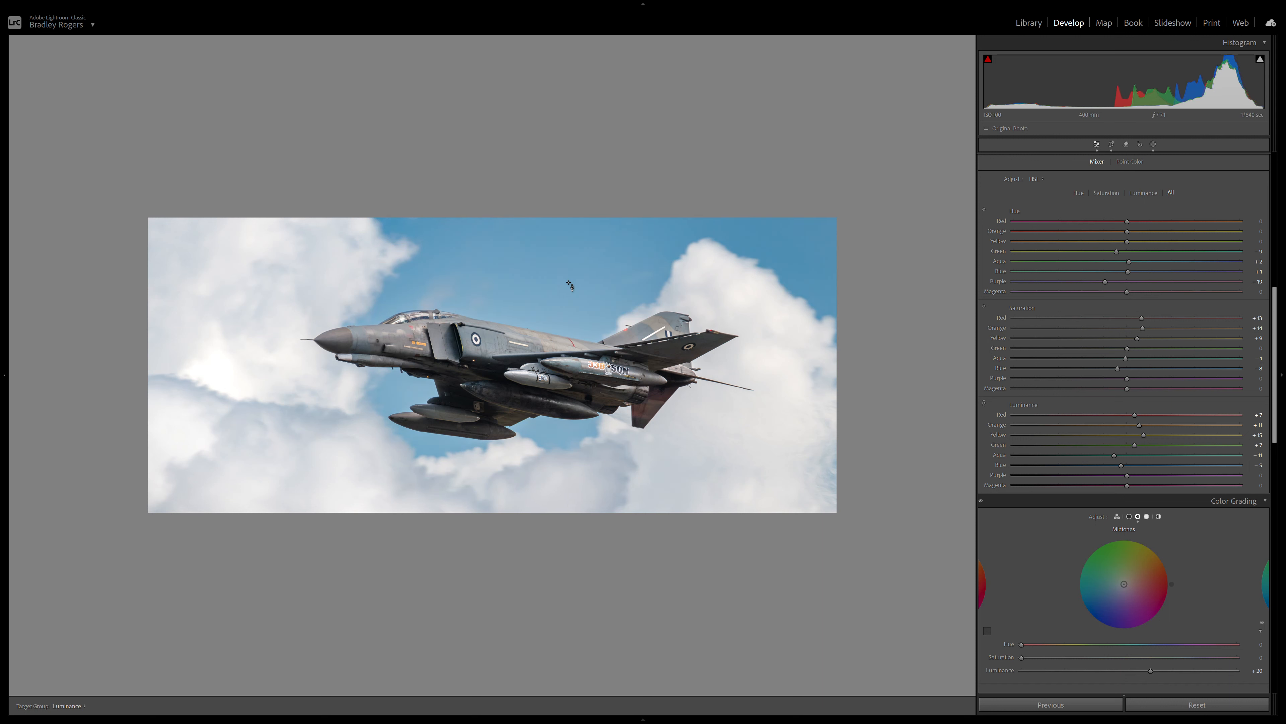
drag(567, 283, 568, 274)
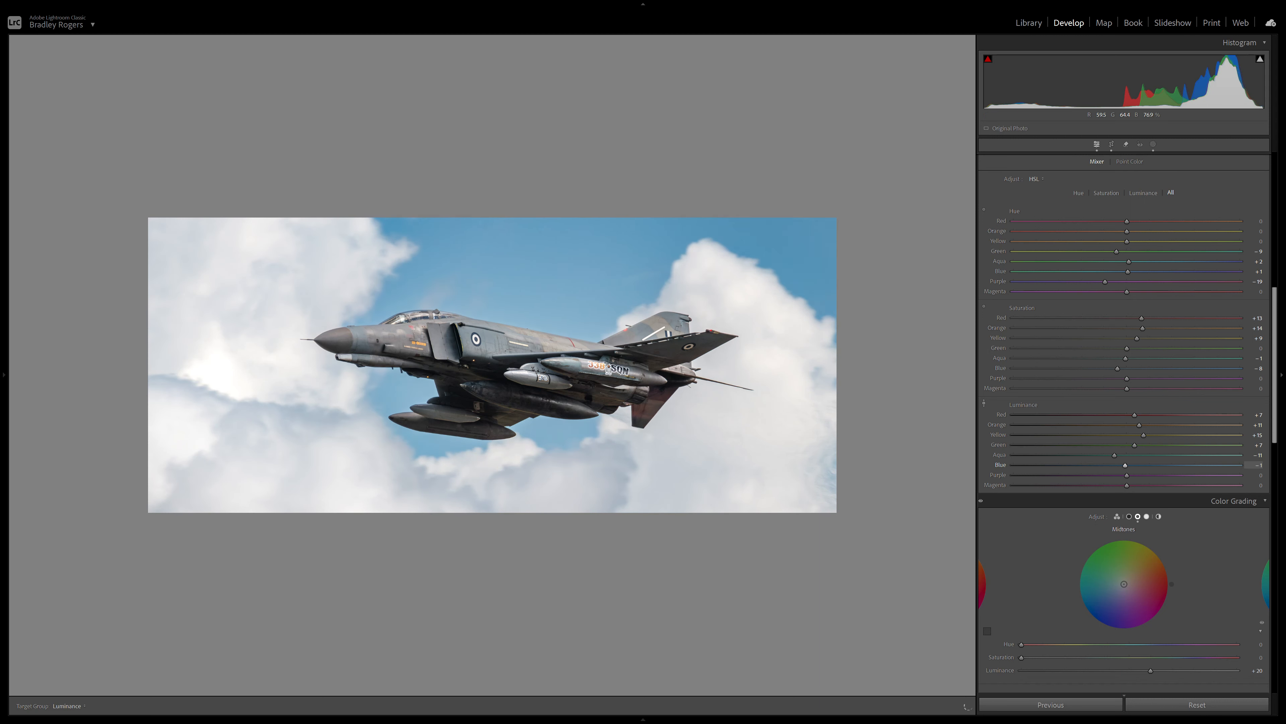
- Select Mask 1 over the jet and fine-tune its Saturation and Whites
click(1154, 144)
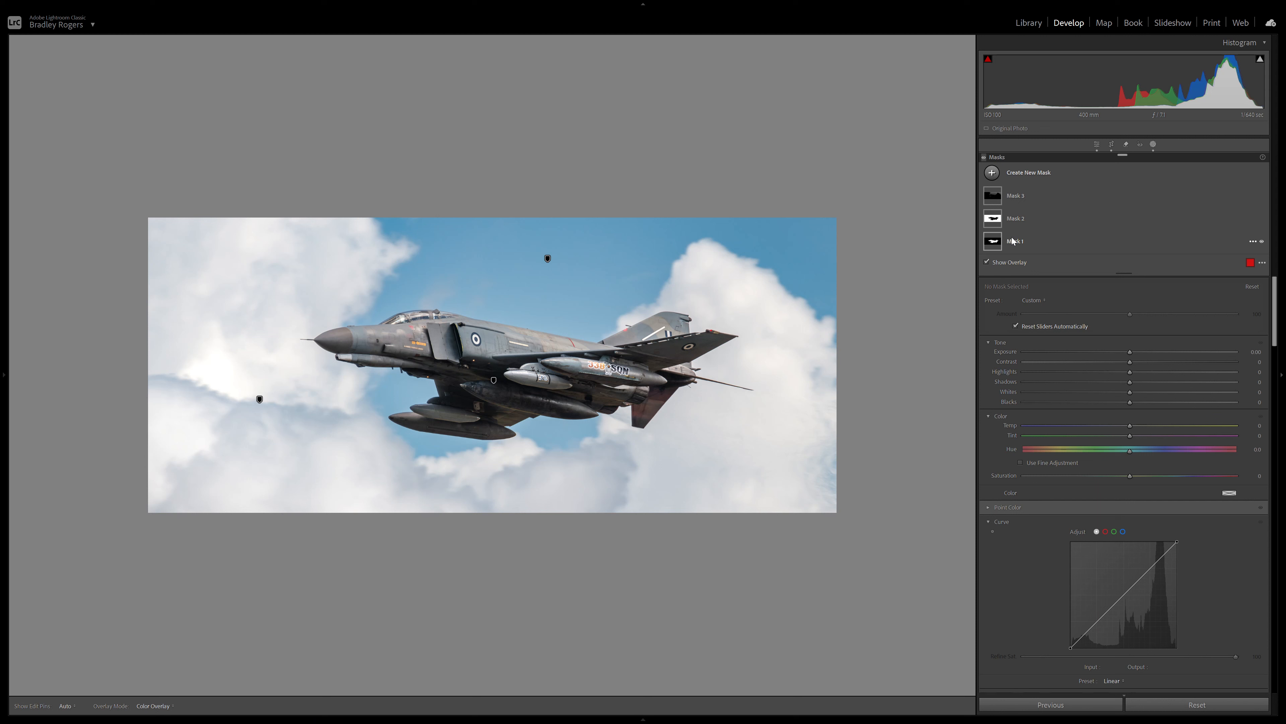
click(1012, 241)
click(1245, 479)
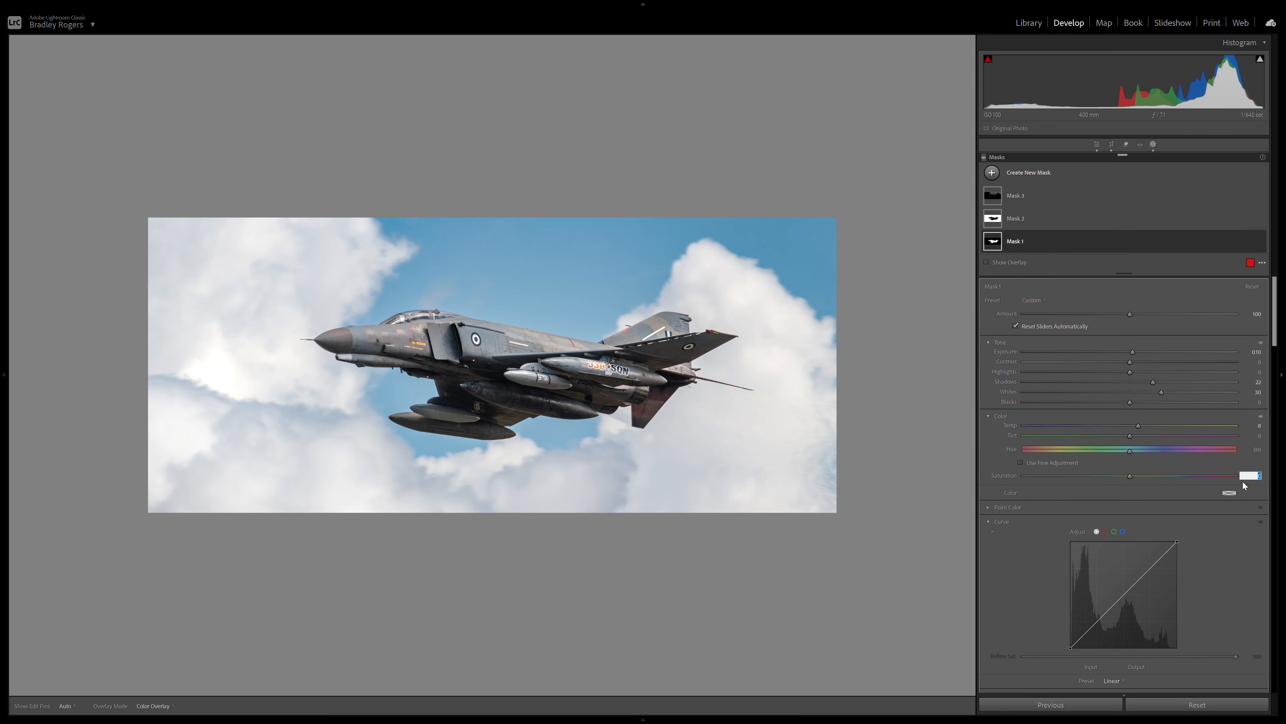
drag(1131, 476, 1137, 477)
drag(1173, 478, 1151, 478)
drag(1162, 393, 1169, 394)
- Reset the Whites of Mask 2, raise them only slightly, and leave masking
click(1063, 218)
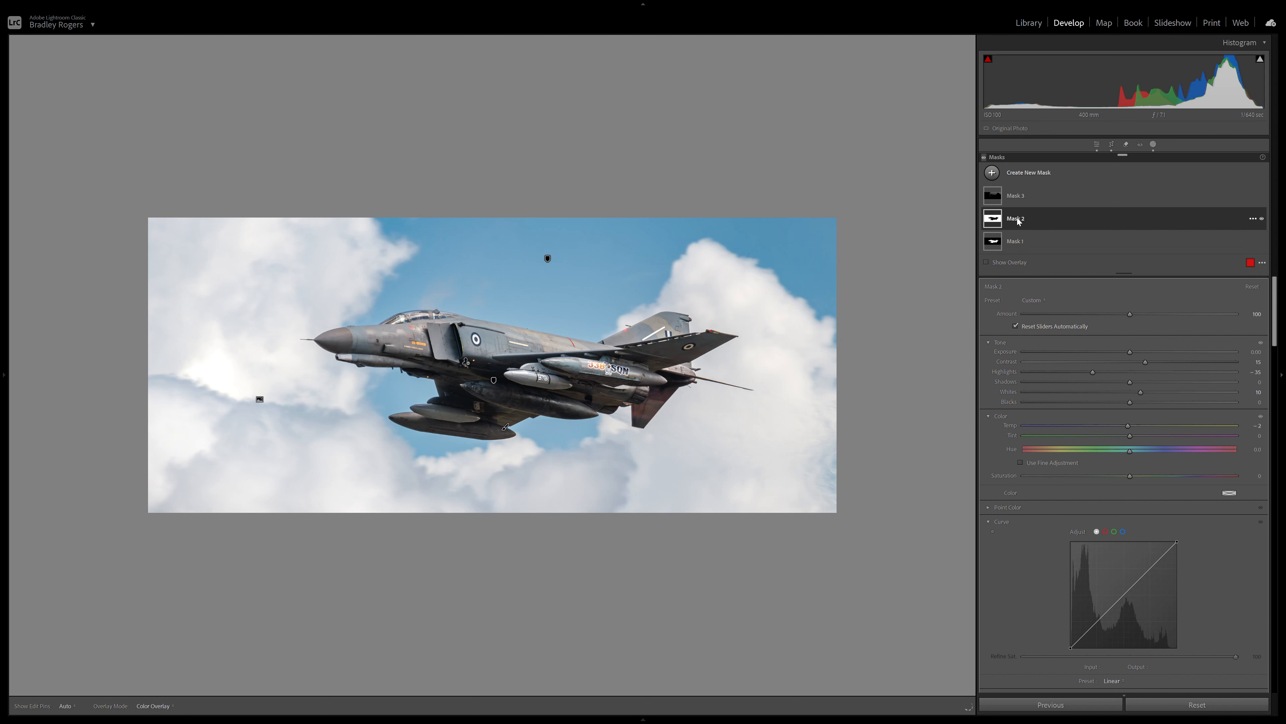
double_click(1134, 392)
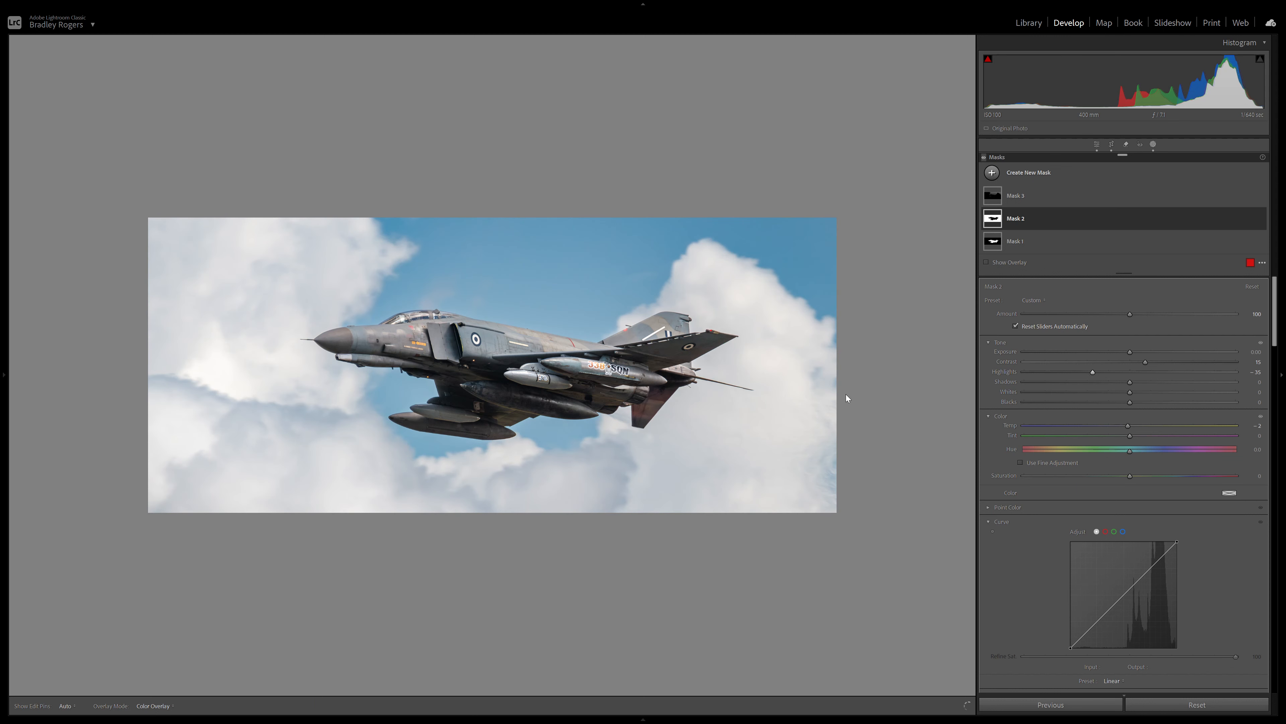
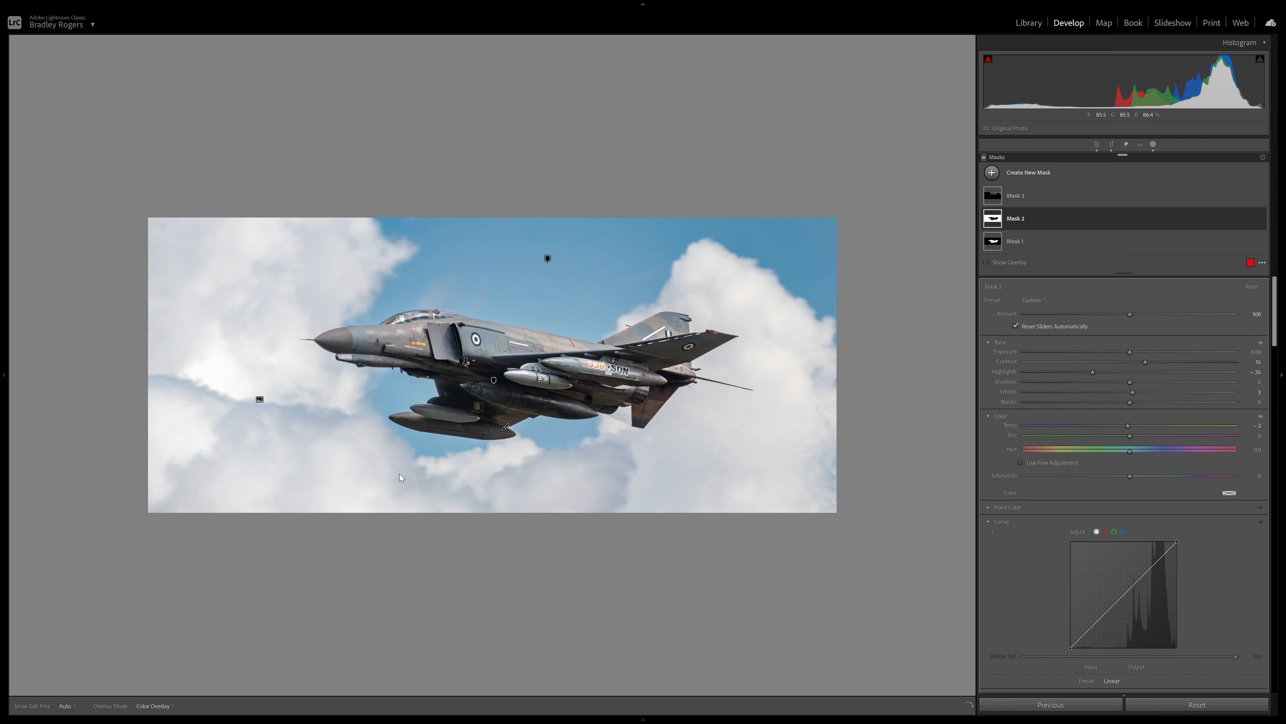
click(1153, 144)
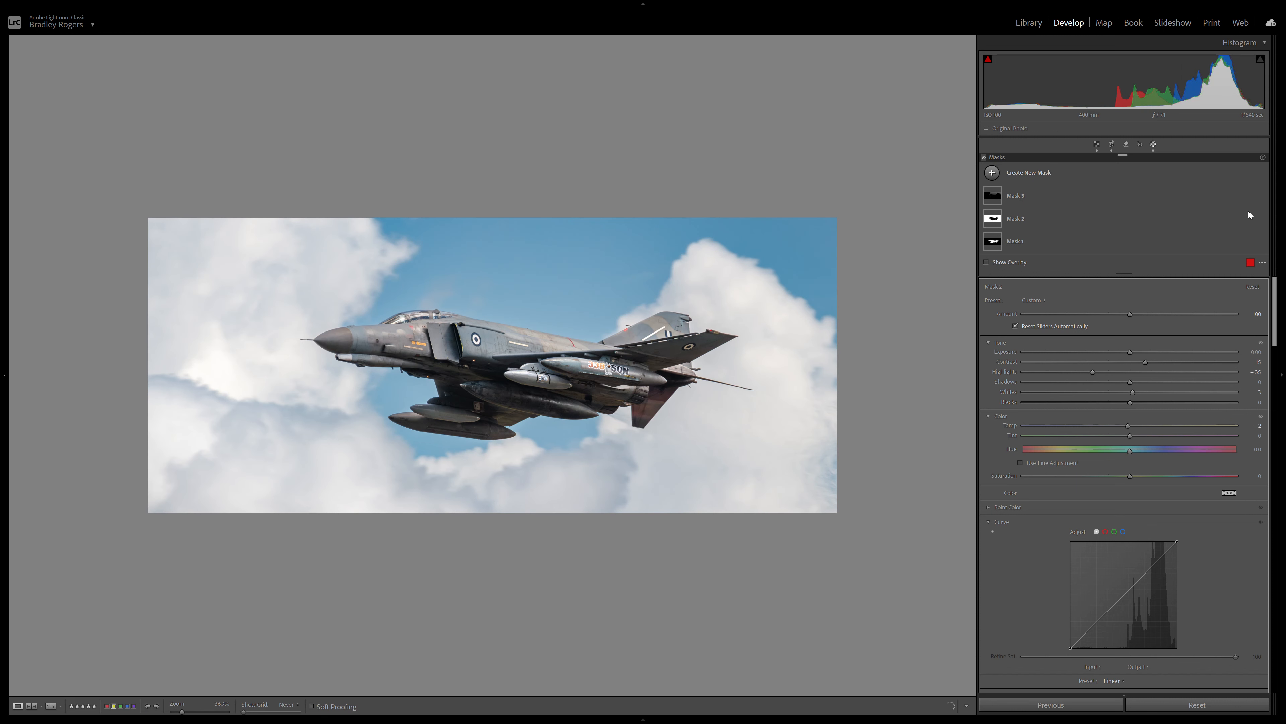
- Set the post-crop vignette Amount to -26 and check the result up close around the jet's tail and clouds
drag(1276, 270, 1279, 630)
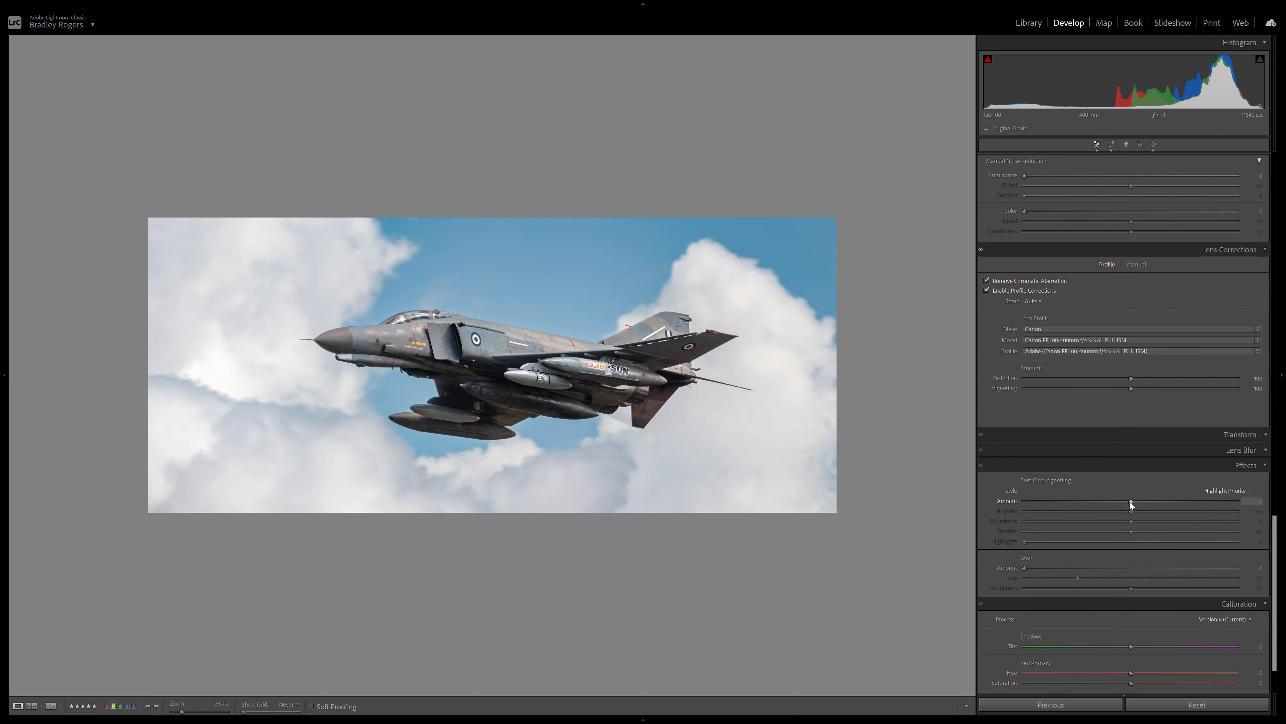
drag(1129, 501, 1116, 502)
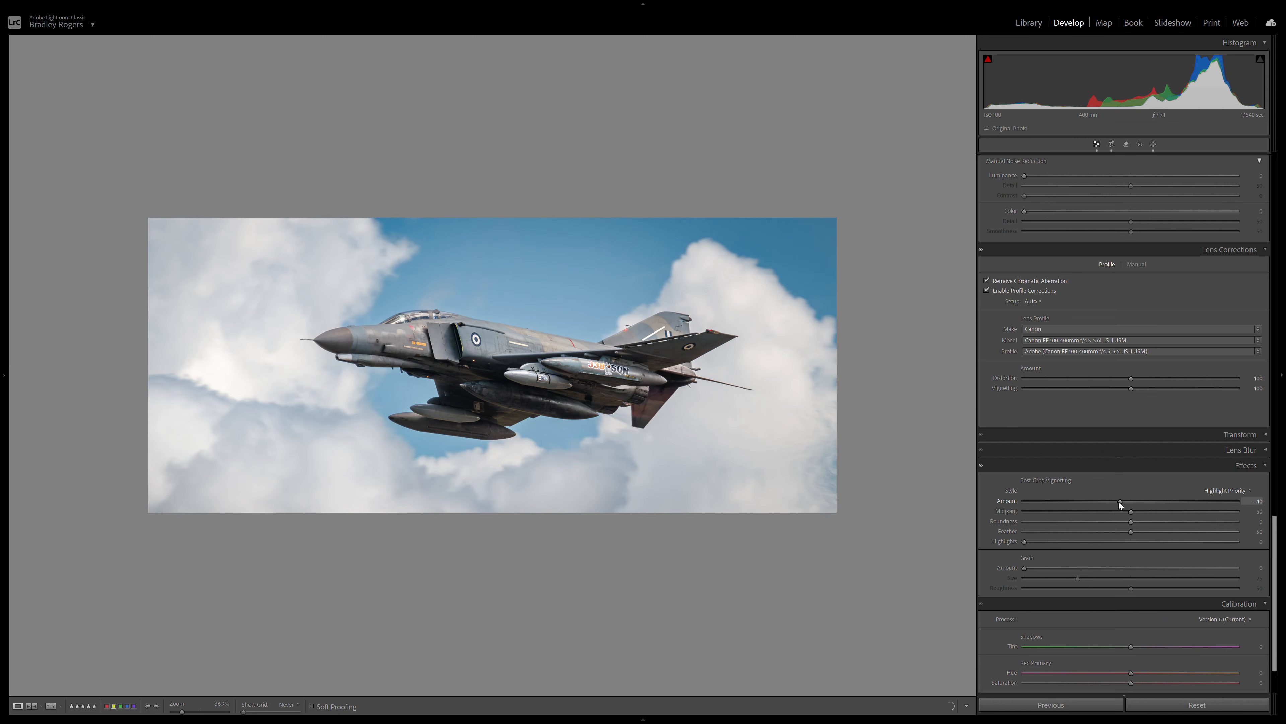
drag(1072, 502, 1102, 502)
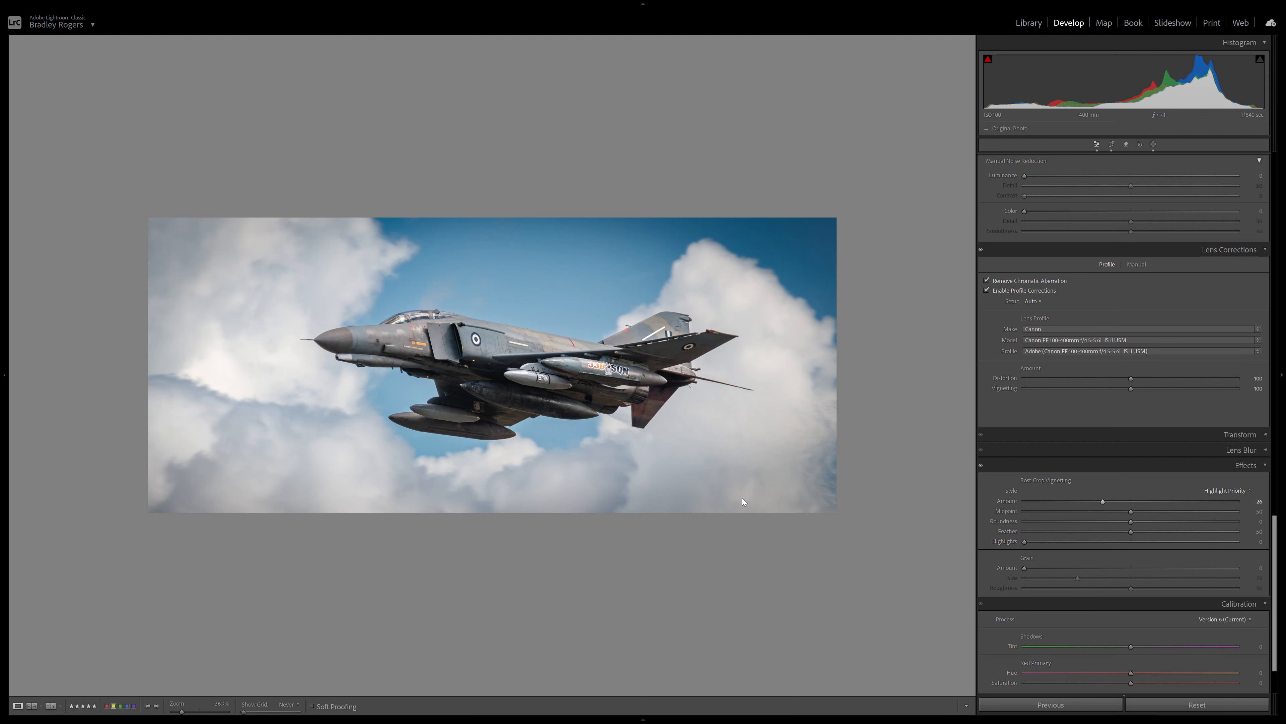
click(676, 428)
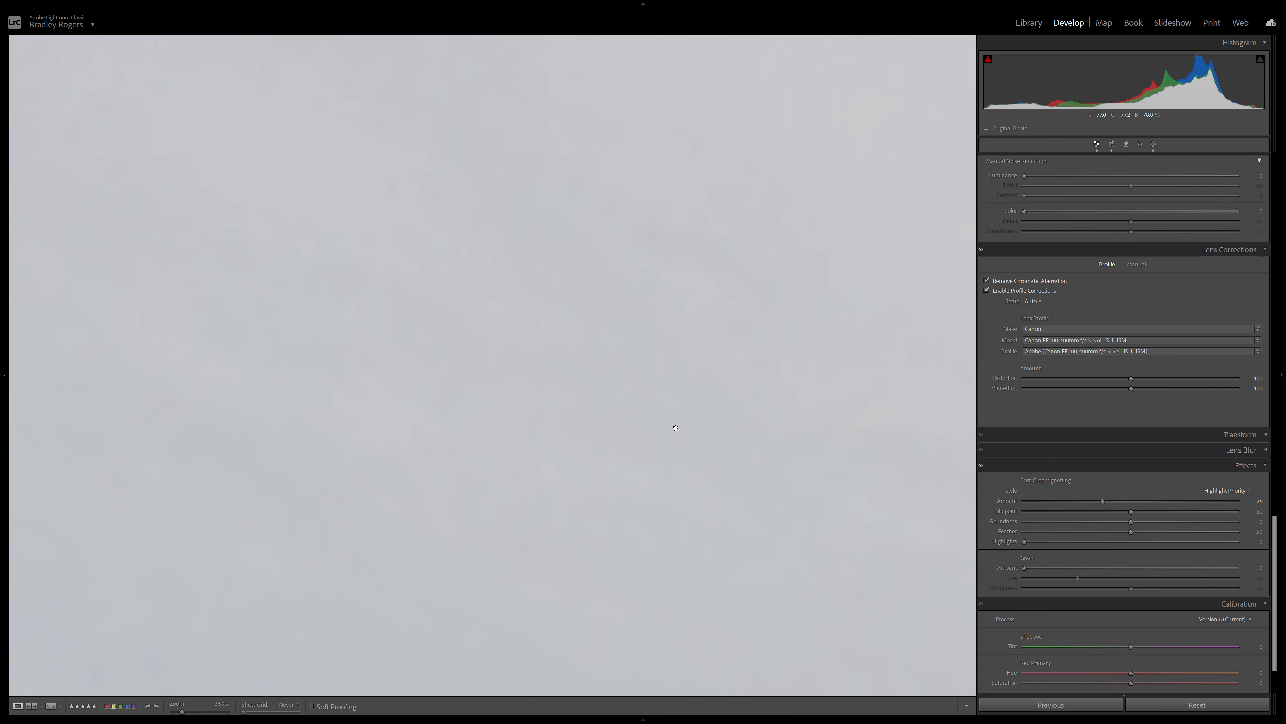
click(676, 428)
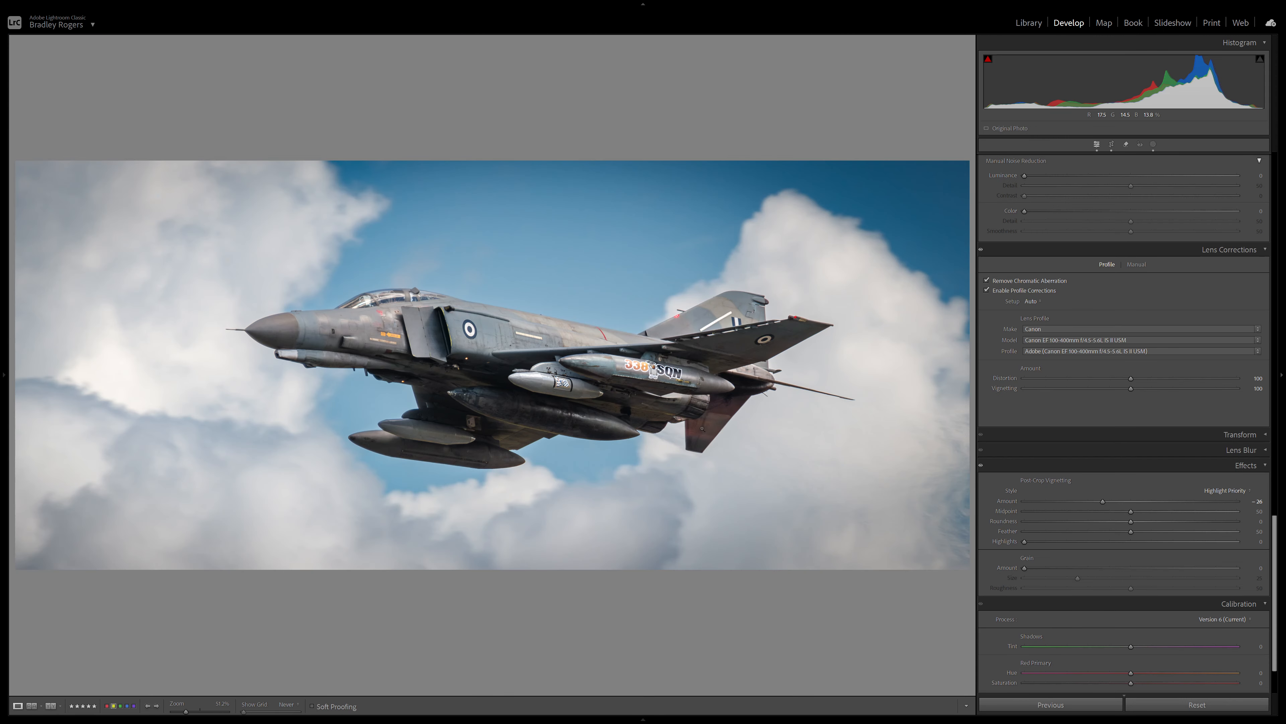
key(ctrl+equal)
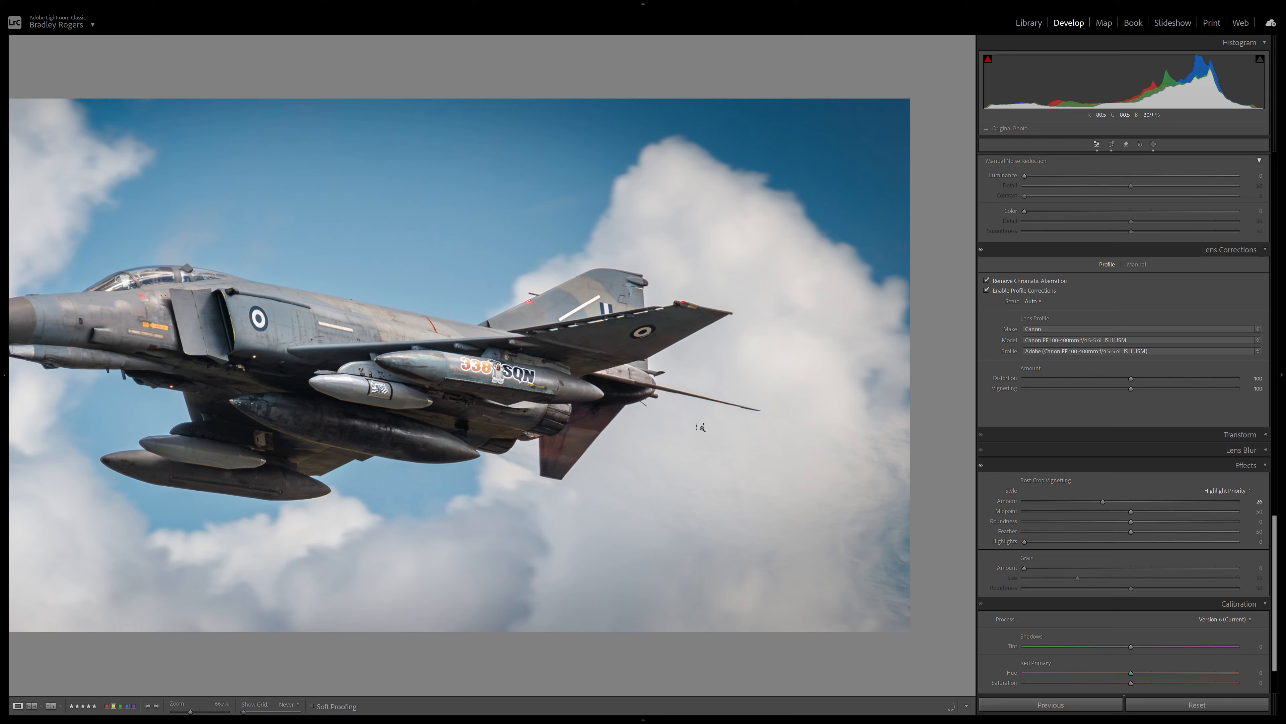
click(701, 426)
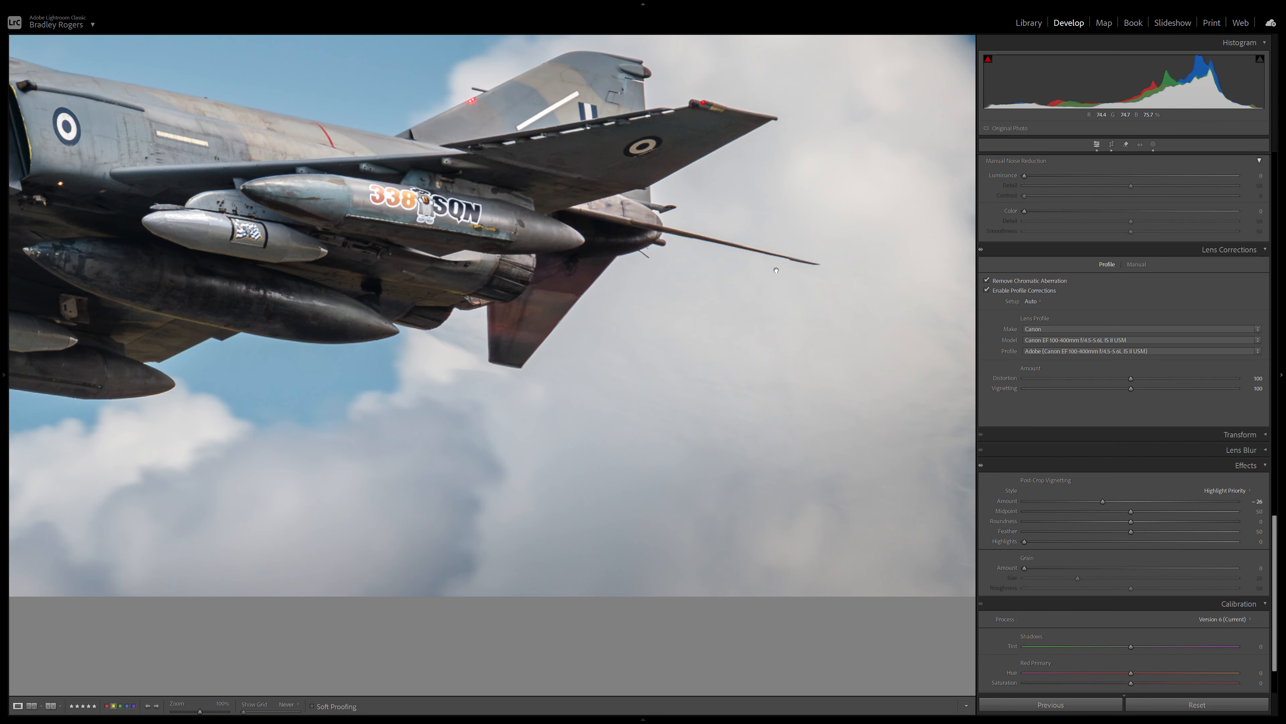
- Check the vignette around the jet and clouds at lower magnification, ending with the whole photo in view
key(ctrl+minus)
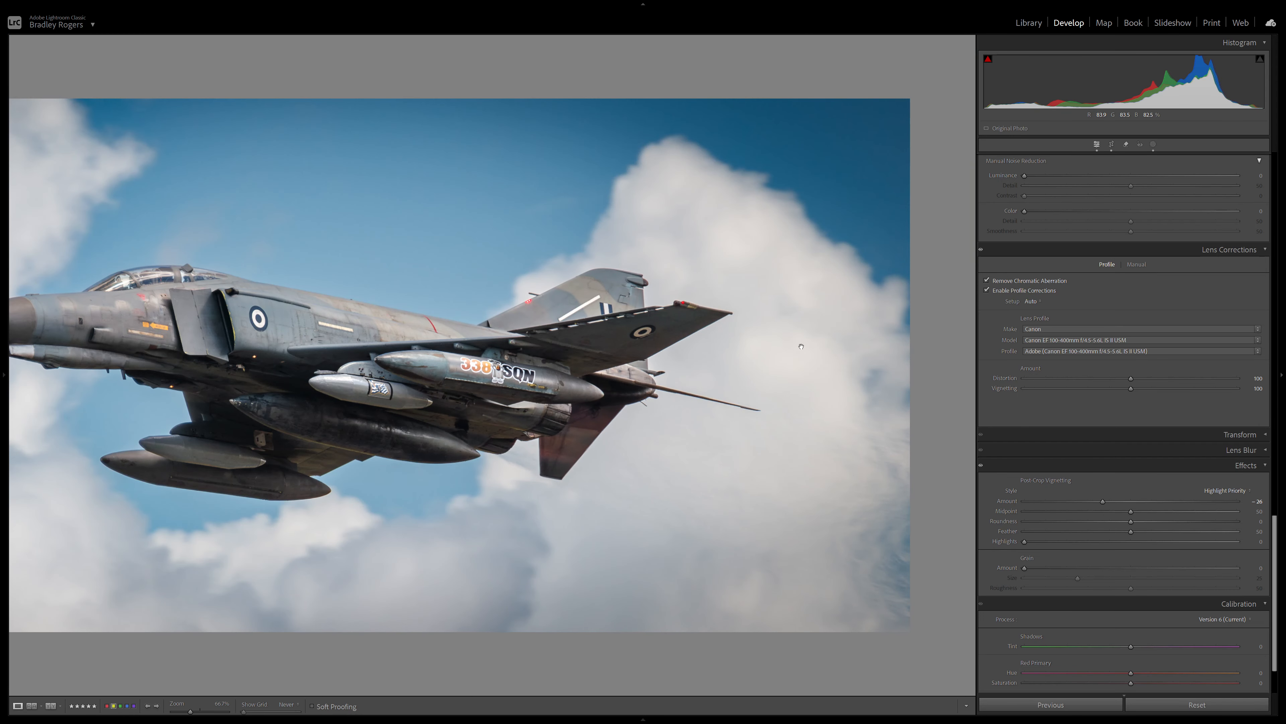
click(615, 446)
click(707, 393)
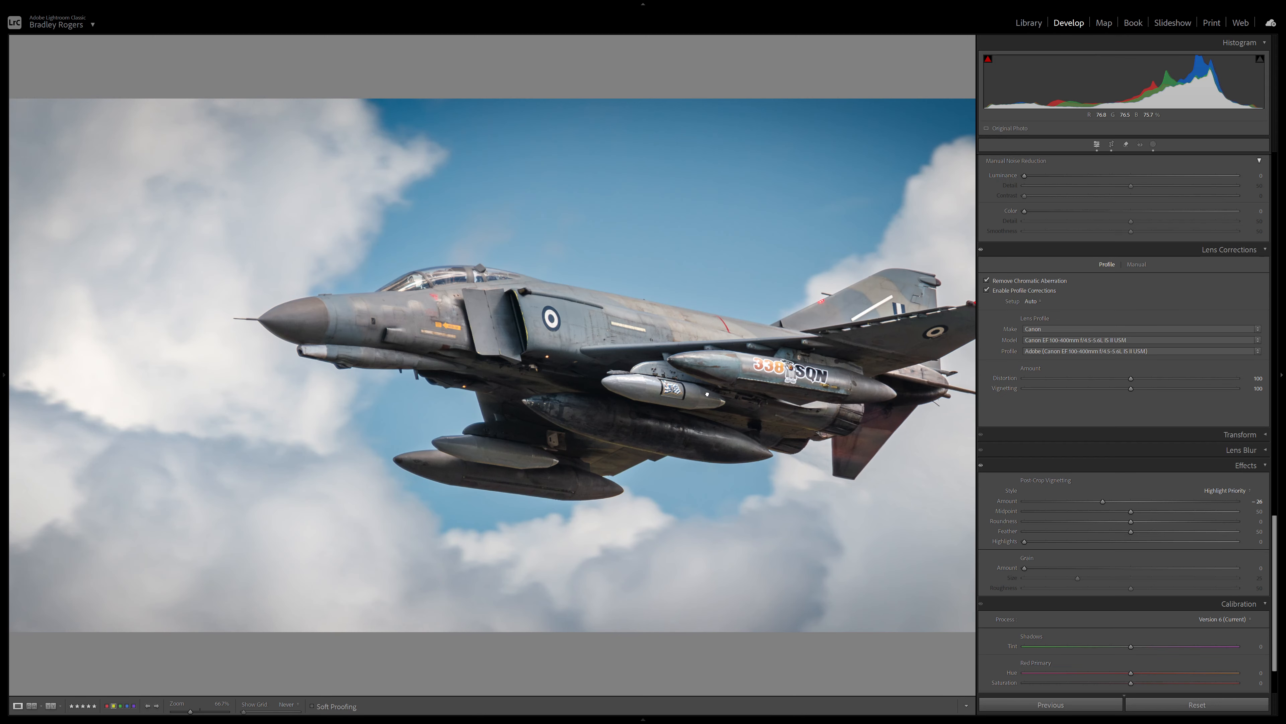
click(524, 385)
click(760, 471)
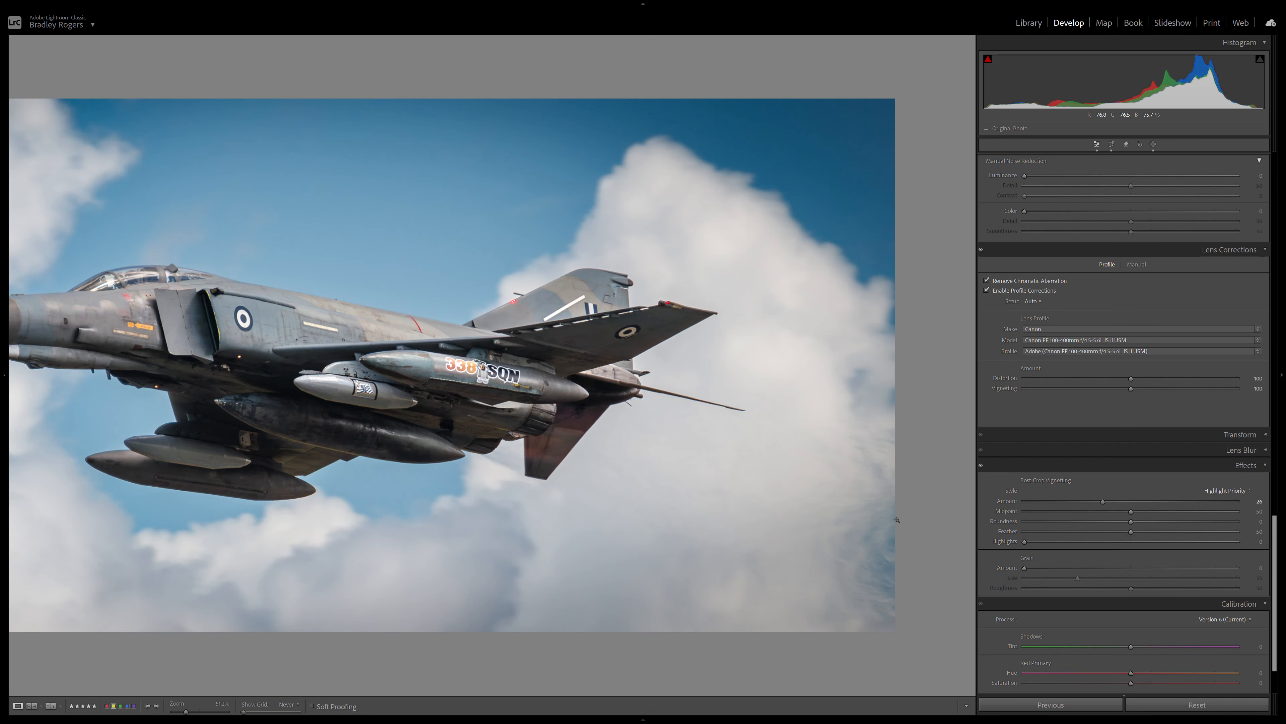
click(760, 474)
click(746, 478)
click(746, 478)
- Switch the post-crop vignette style to Color Priority with Amount -20, Midpoint 27, Roundness +7 and Feather 66
click(1226, 490)
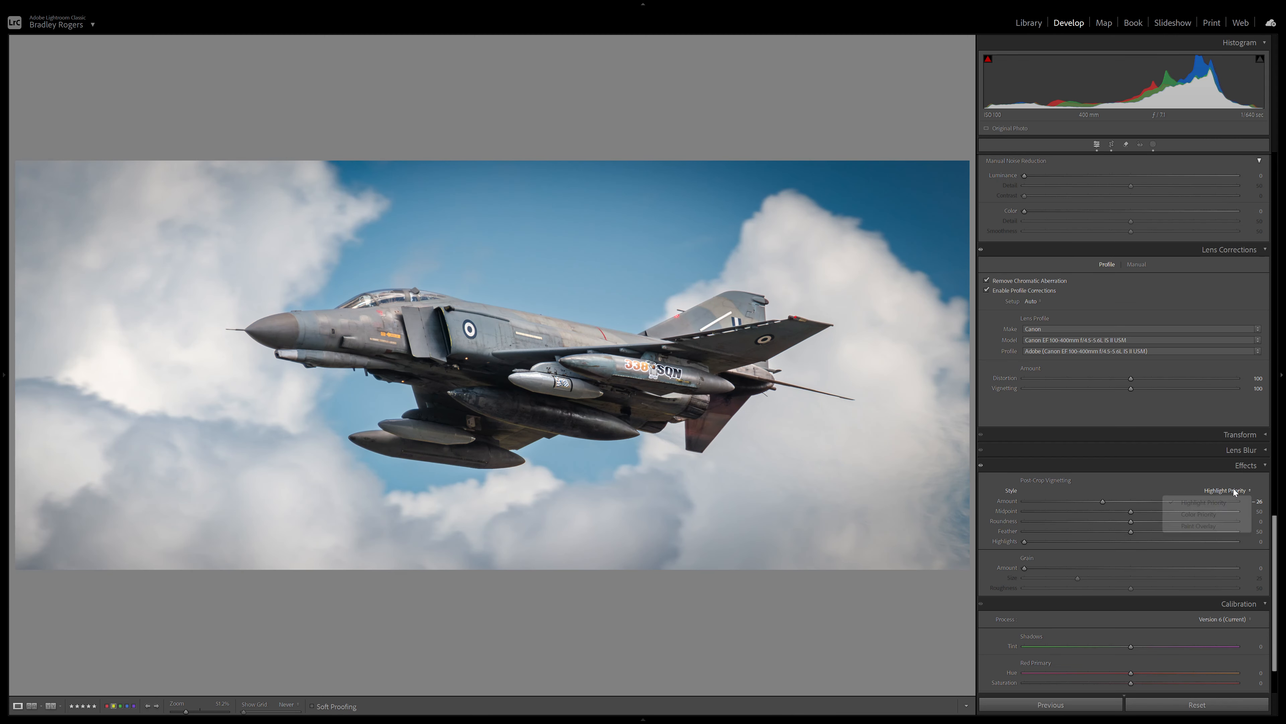
click(1213, 515)
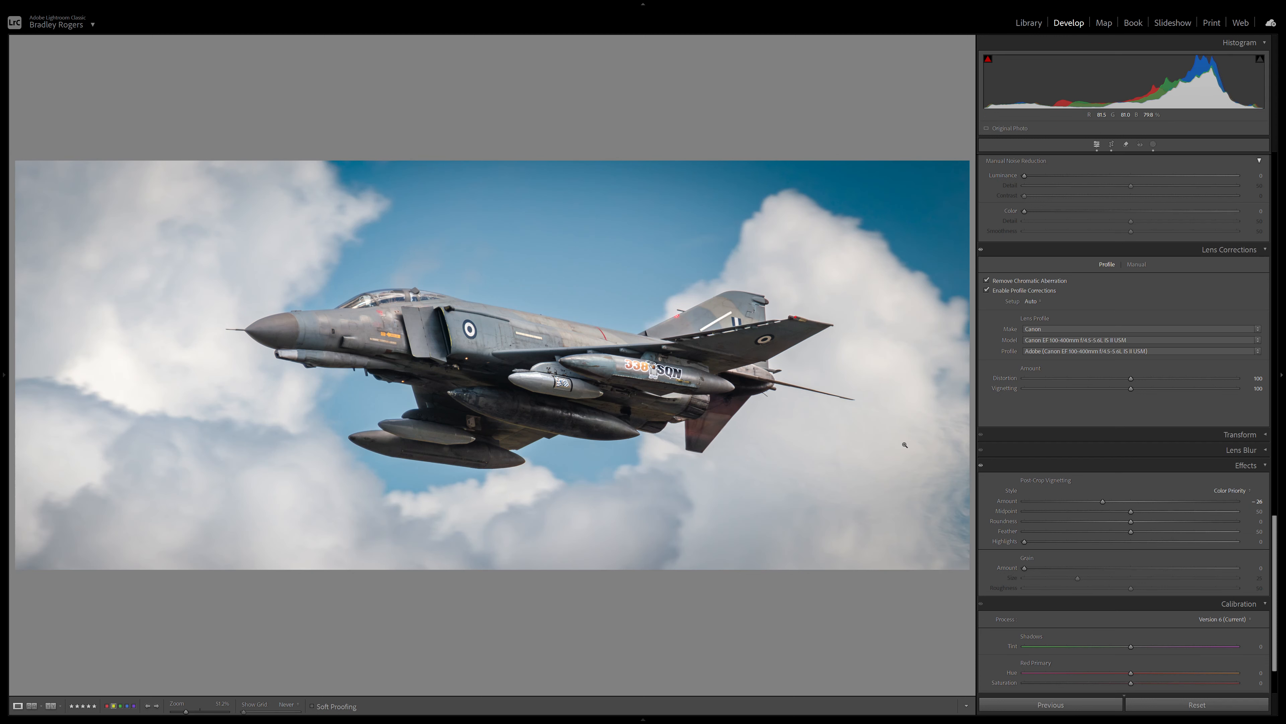
drag(1155, 532, 1164, 531)
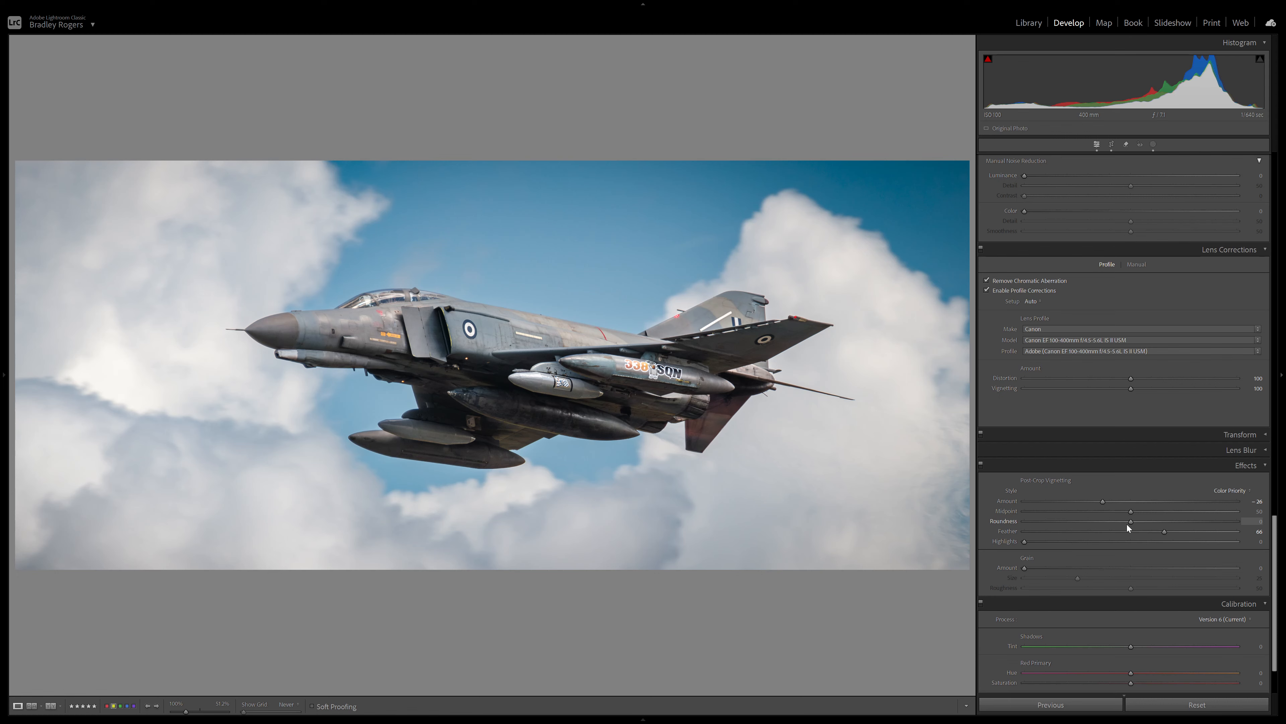
drag(1130, 521, 1079, 517)
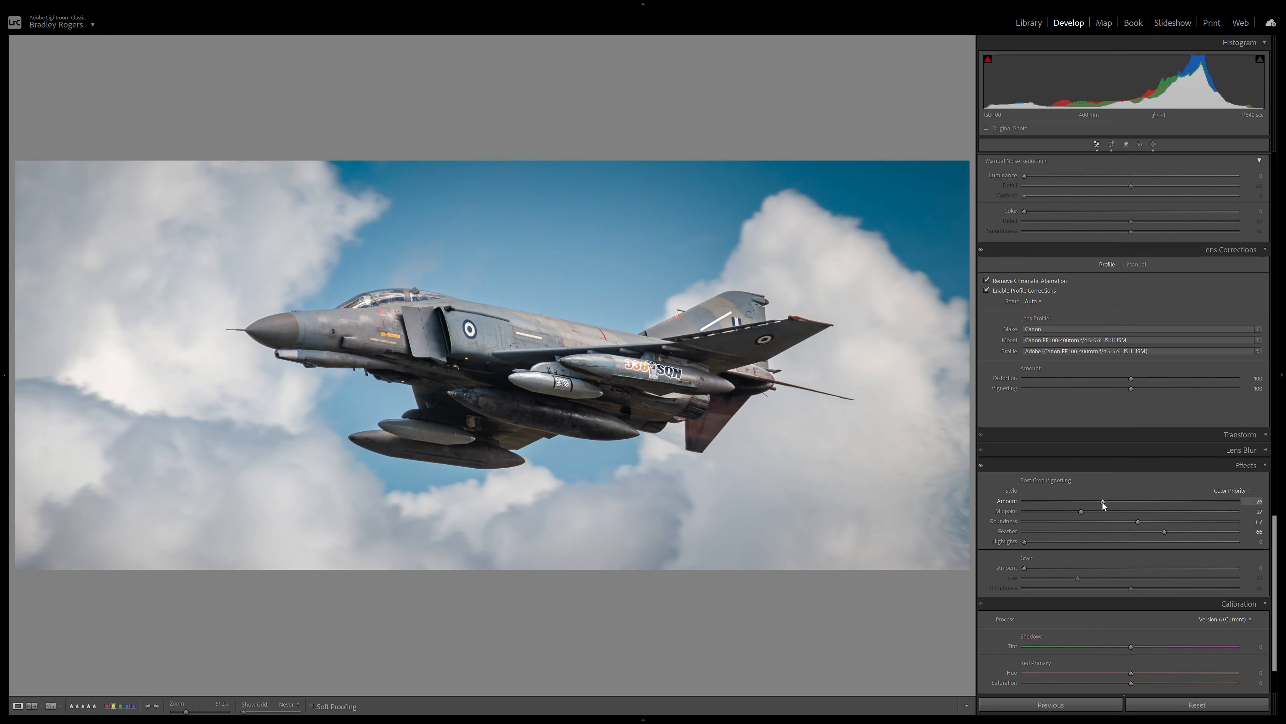
drag(1104, 502, 1108, 503)
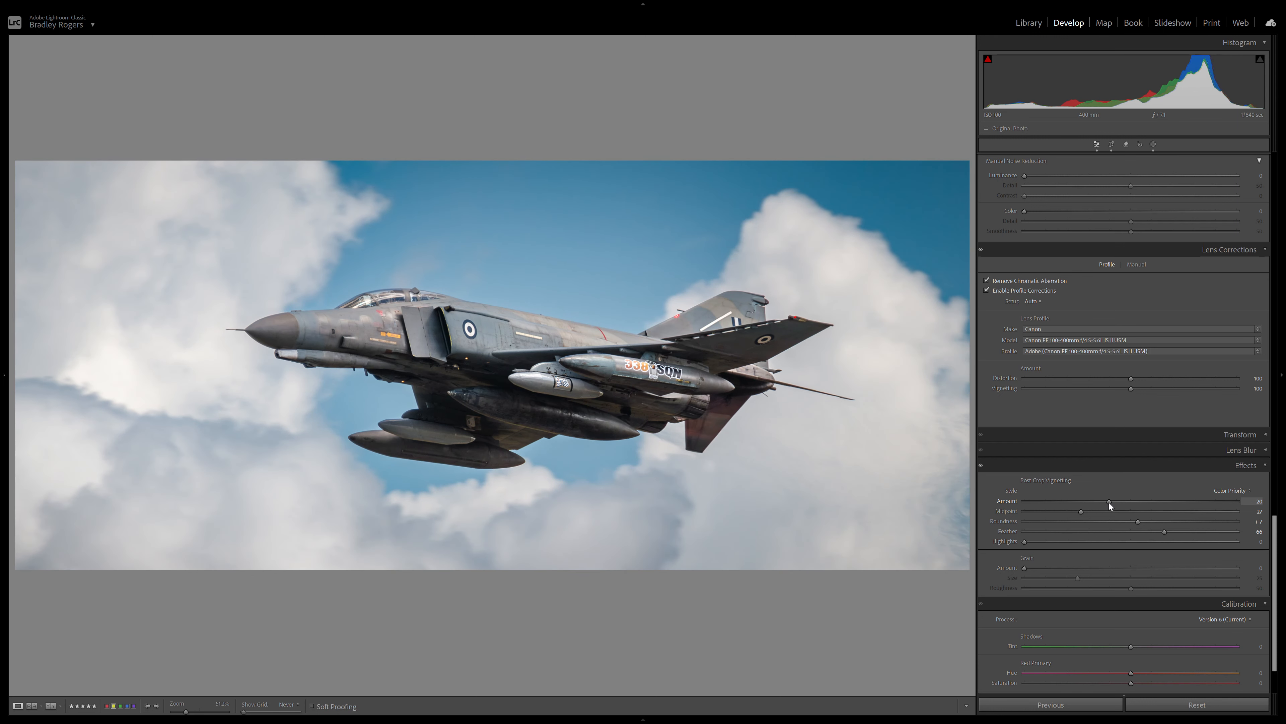
- Open masking, duplicate Mask 2 covering the background, and reset all adjustments of the copy
click(1155, 144)
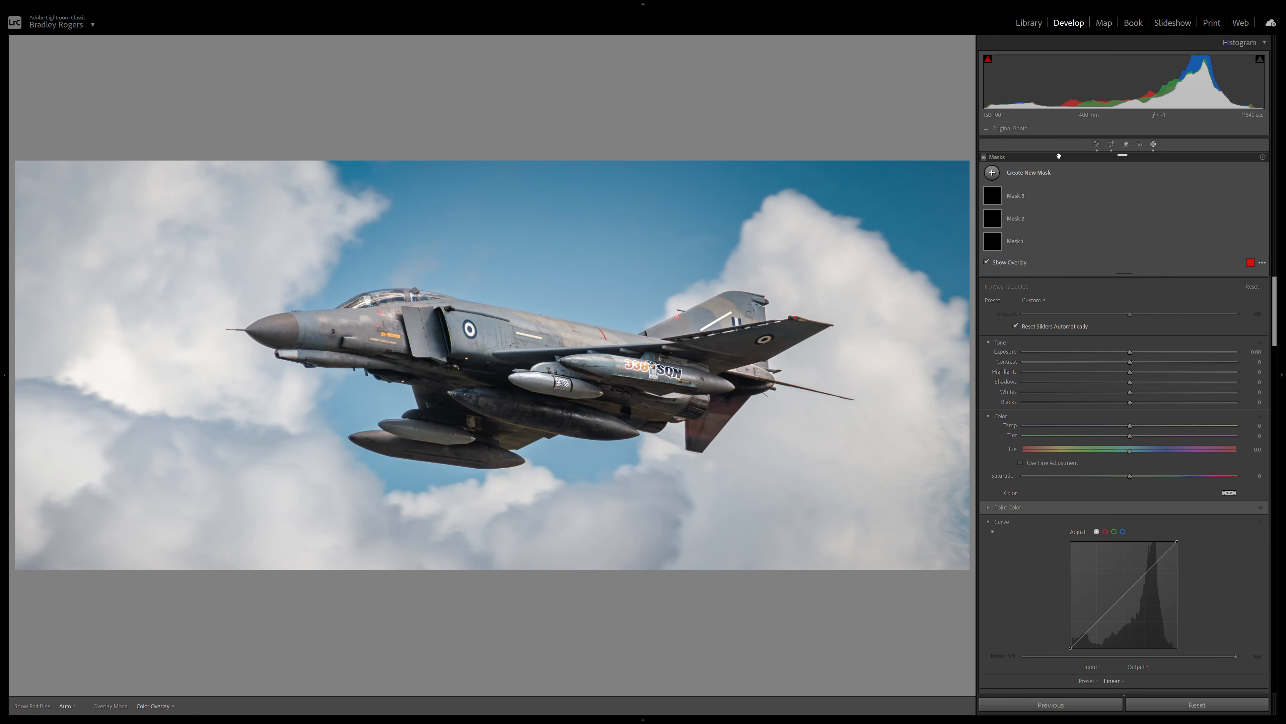
click(1032, 173)
click(1101, 280)
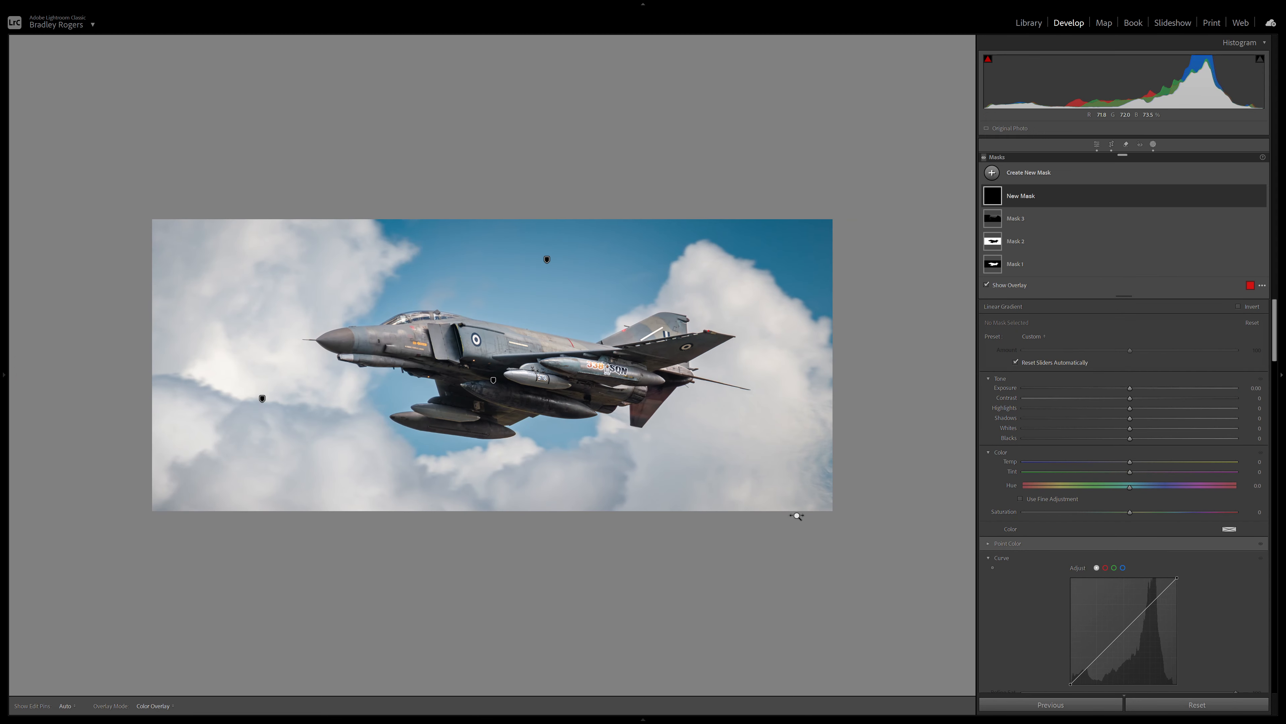
click(1028, 244)
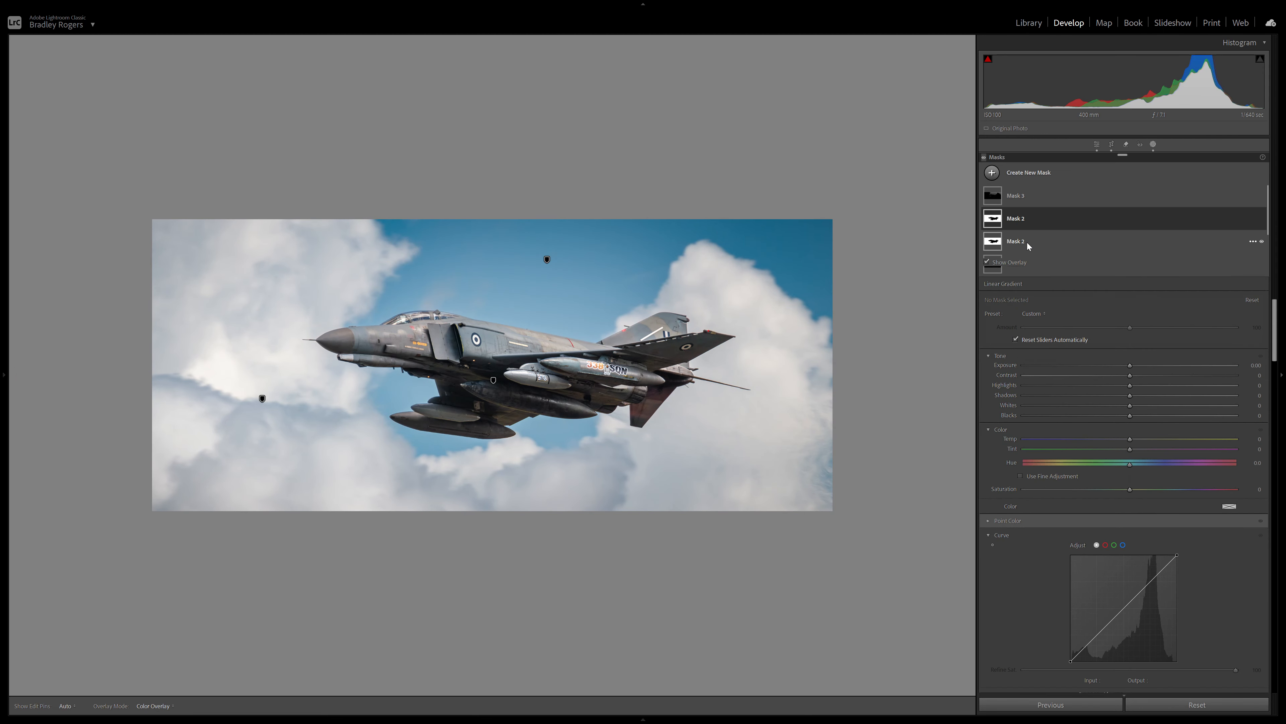
click(1253, 217)
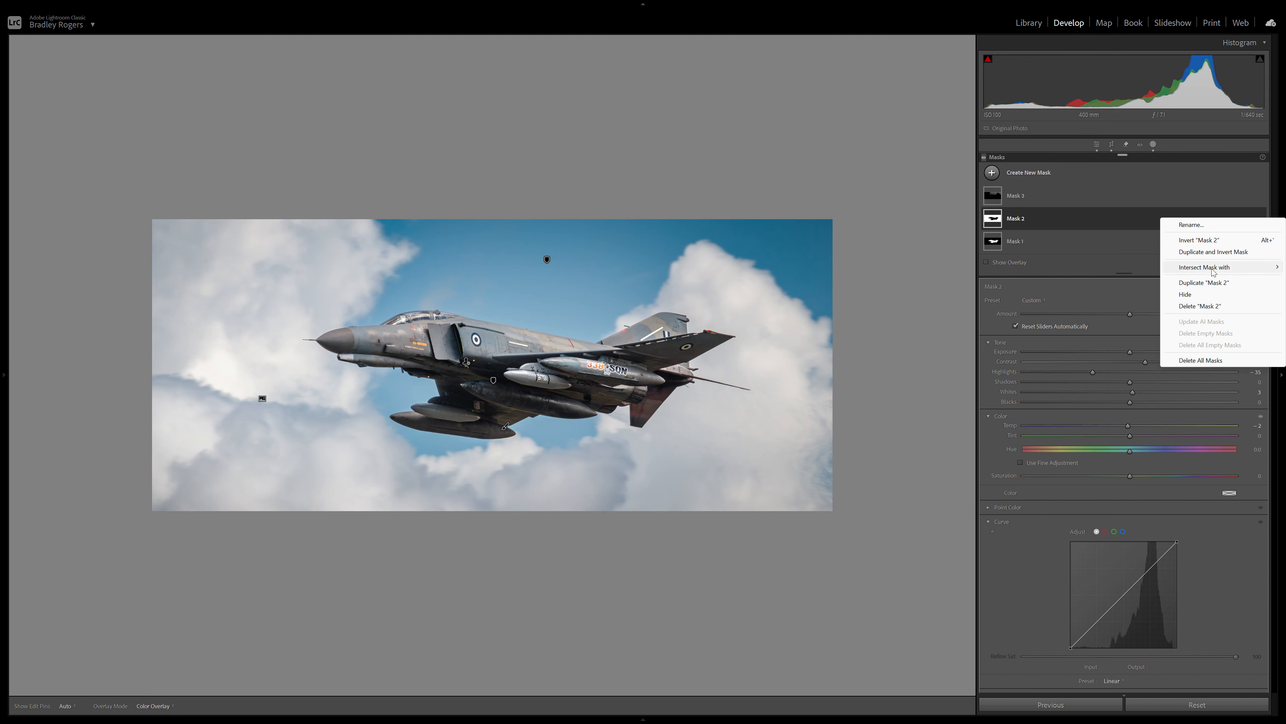
click(1212, 282)
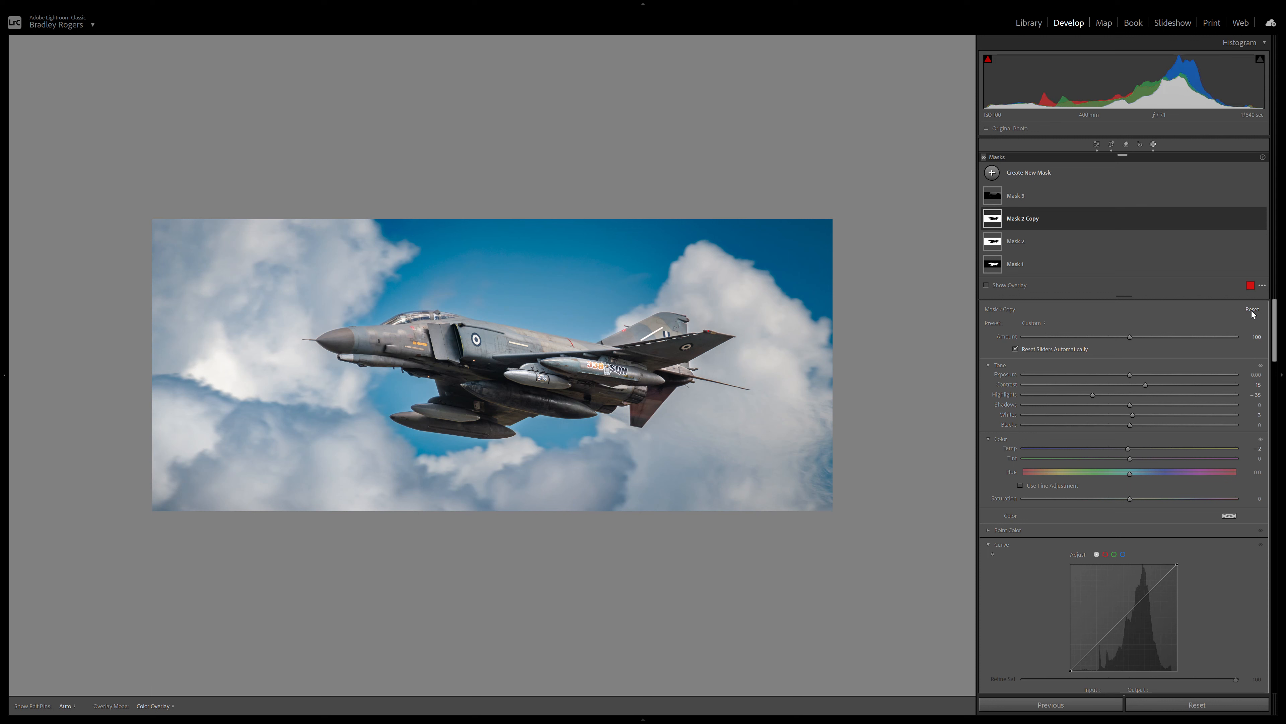
click(1251, 309)
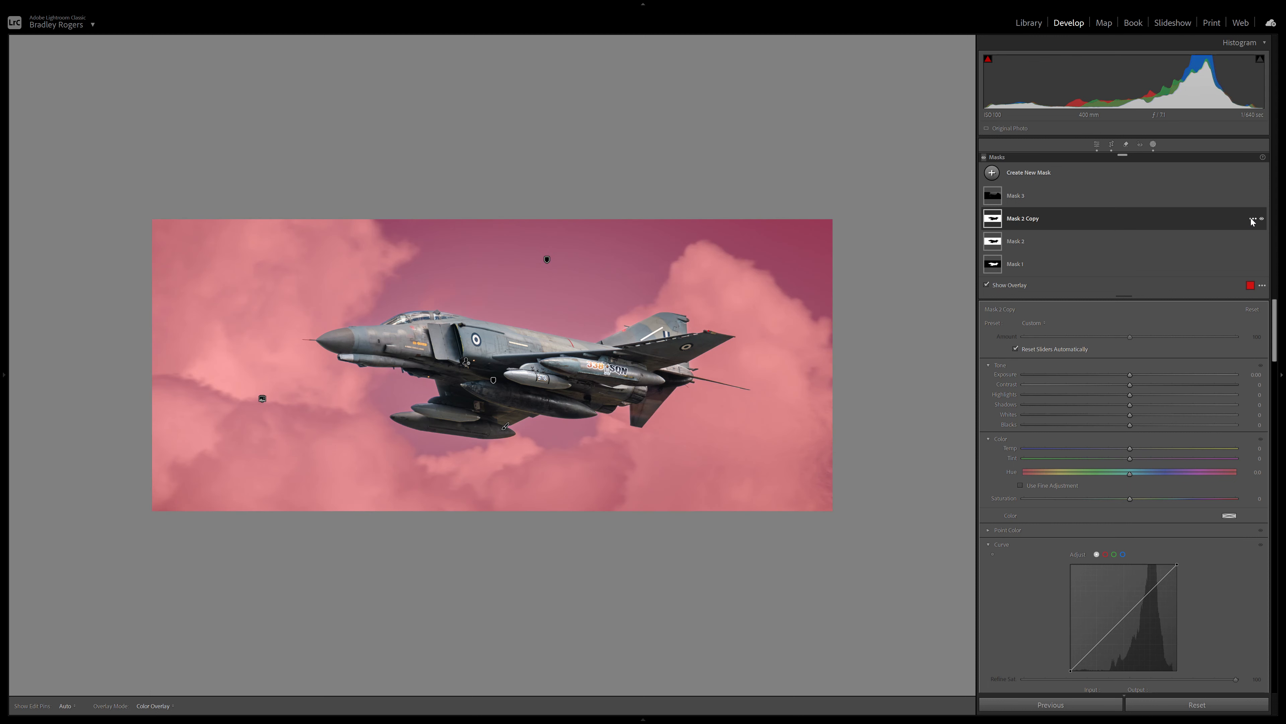
- Intersect Mask 2 Copy with a linear gradient from the photo's lower-right corner, and set its Exposure to -0.08 and Highlights to -47
click(1253, 219)
mouse_move(1225, 266)
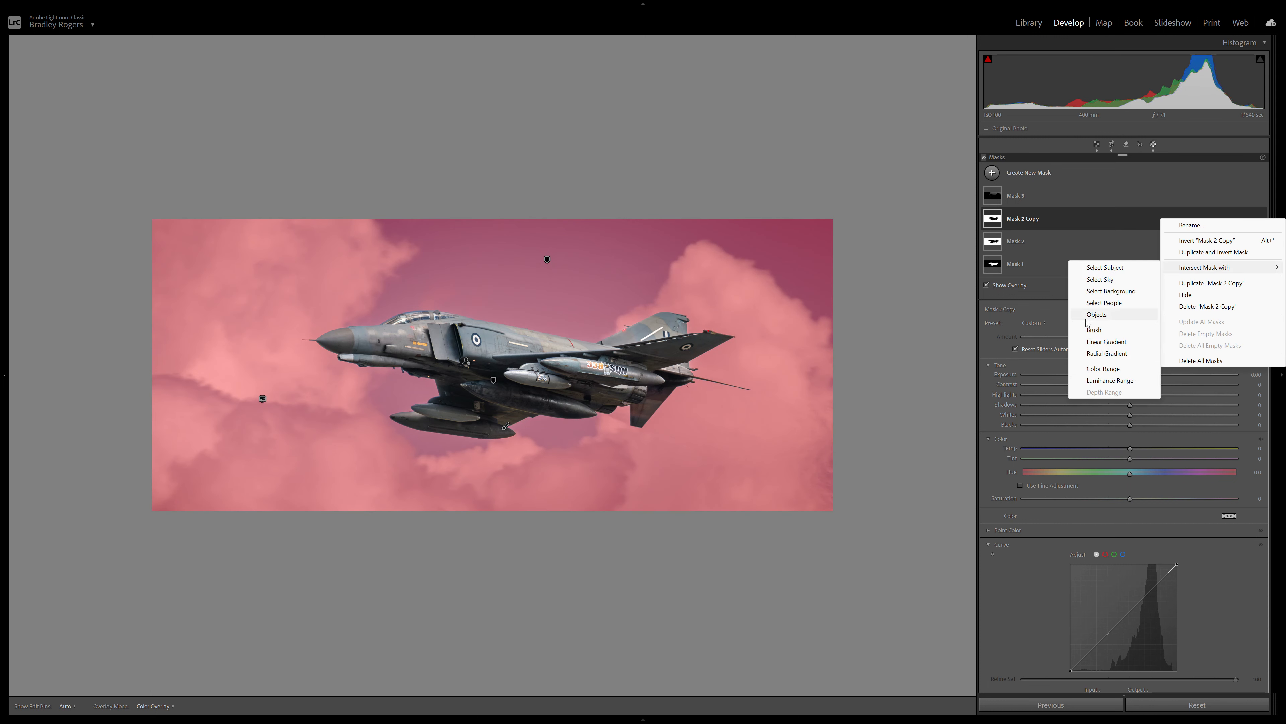
click(1109, 341)
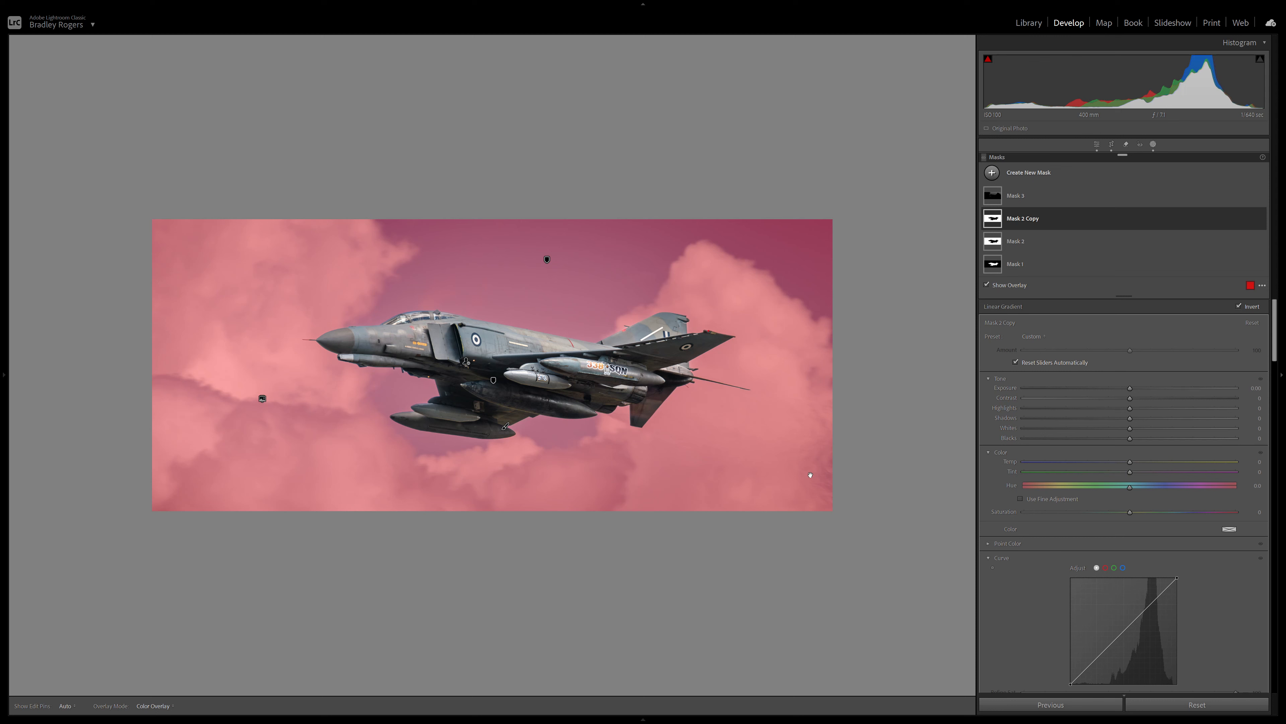
drag(810, 475, 808, 466)
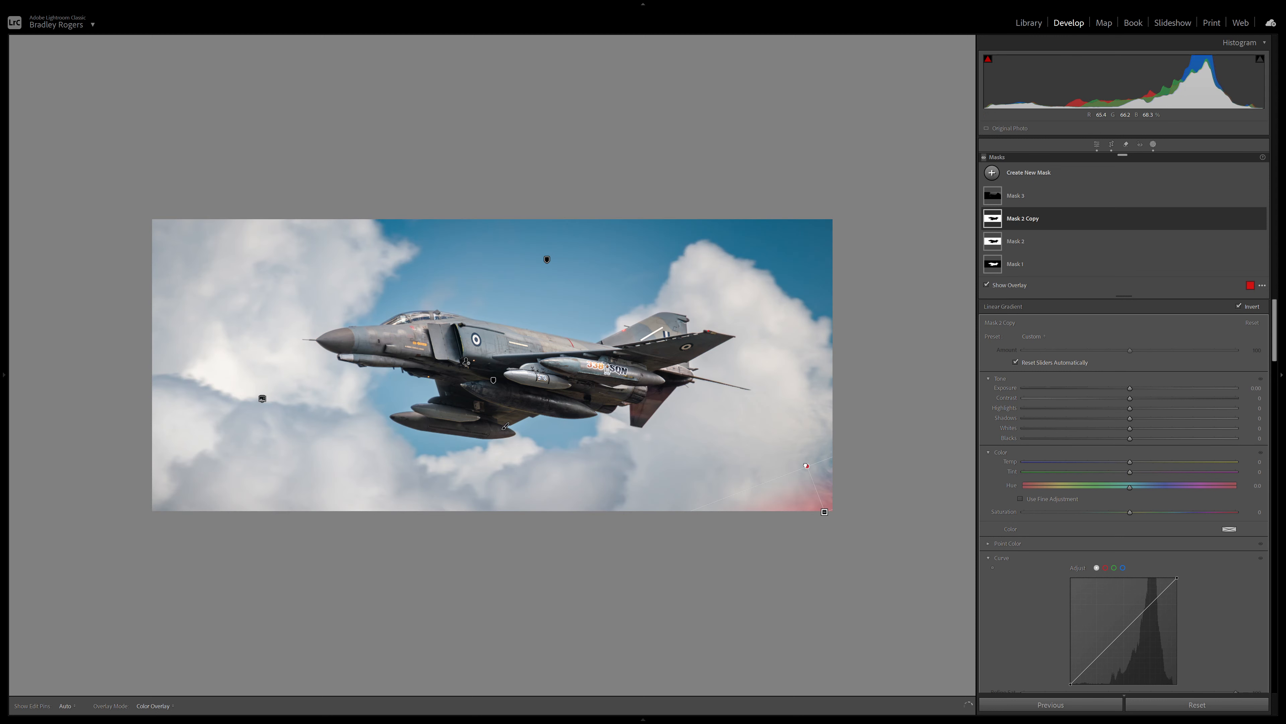
drag(790, 380, 807, 310)
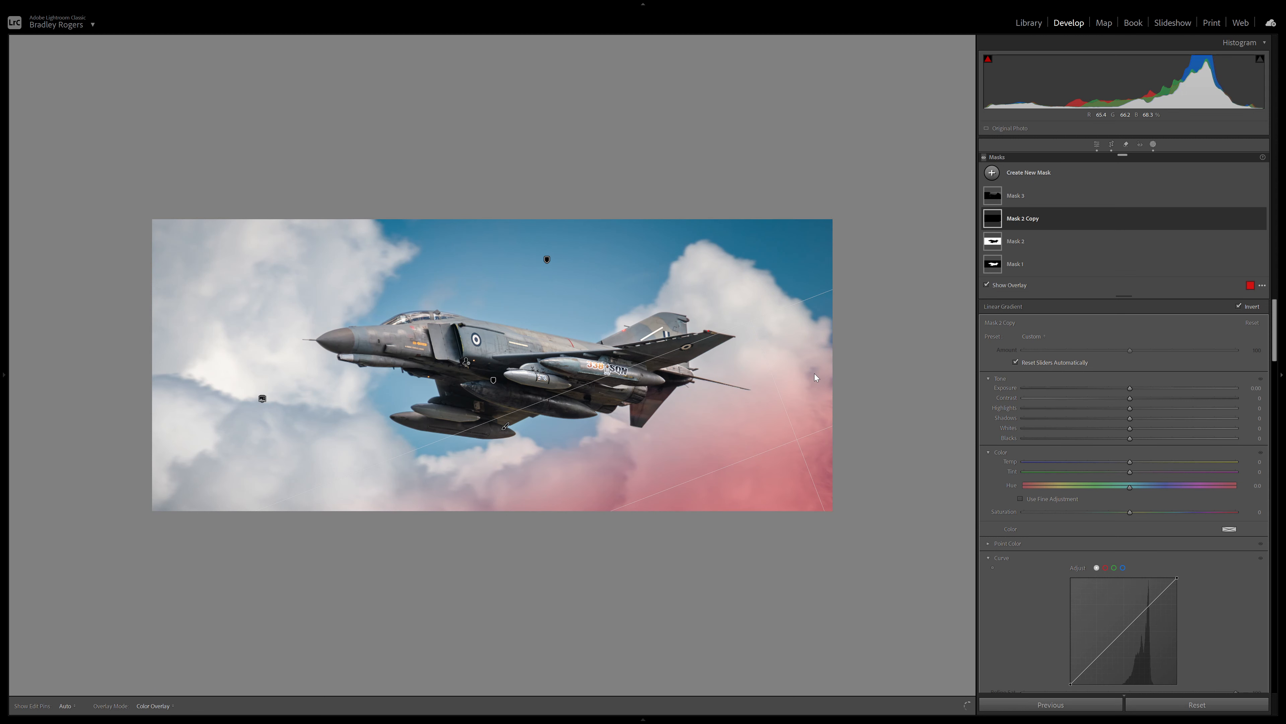
drag(831, 426, 833, 428)
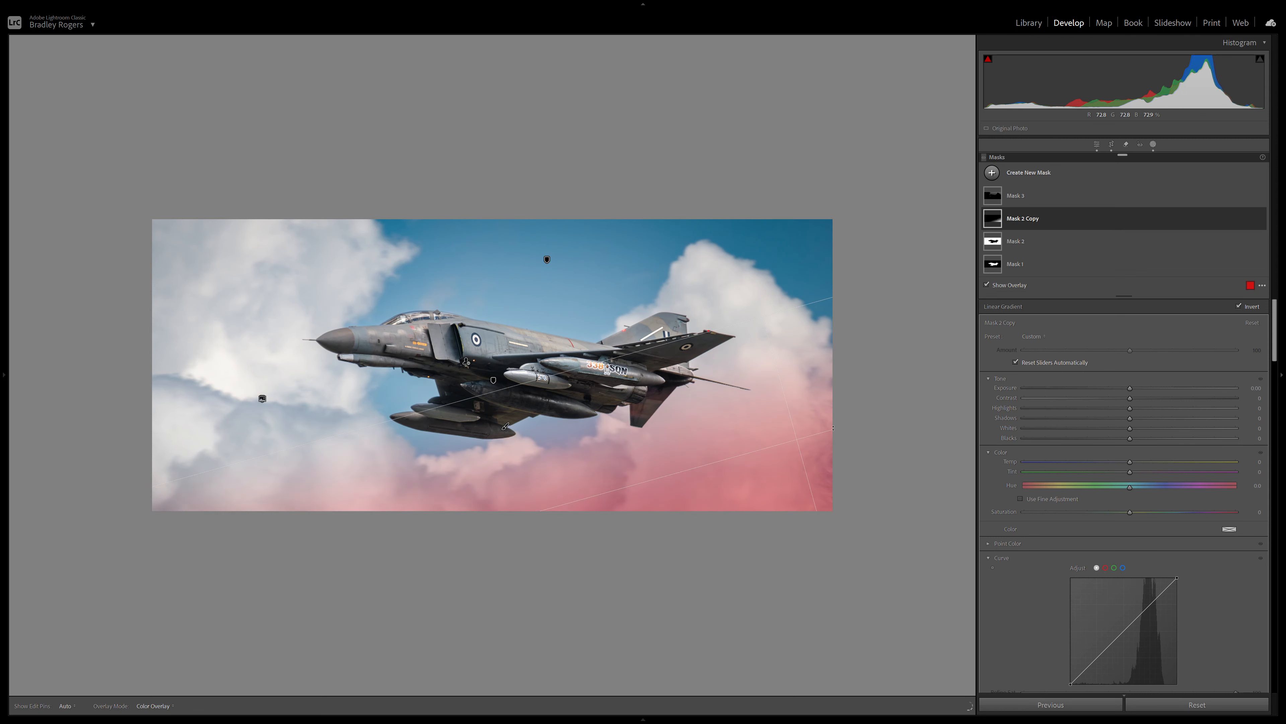
mouse_move(1130, 408)
mouse_down()
mouse_move(1079, 409)
mouse_move(1125, 388)
mouse_up()
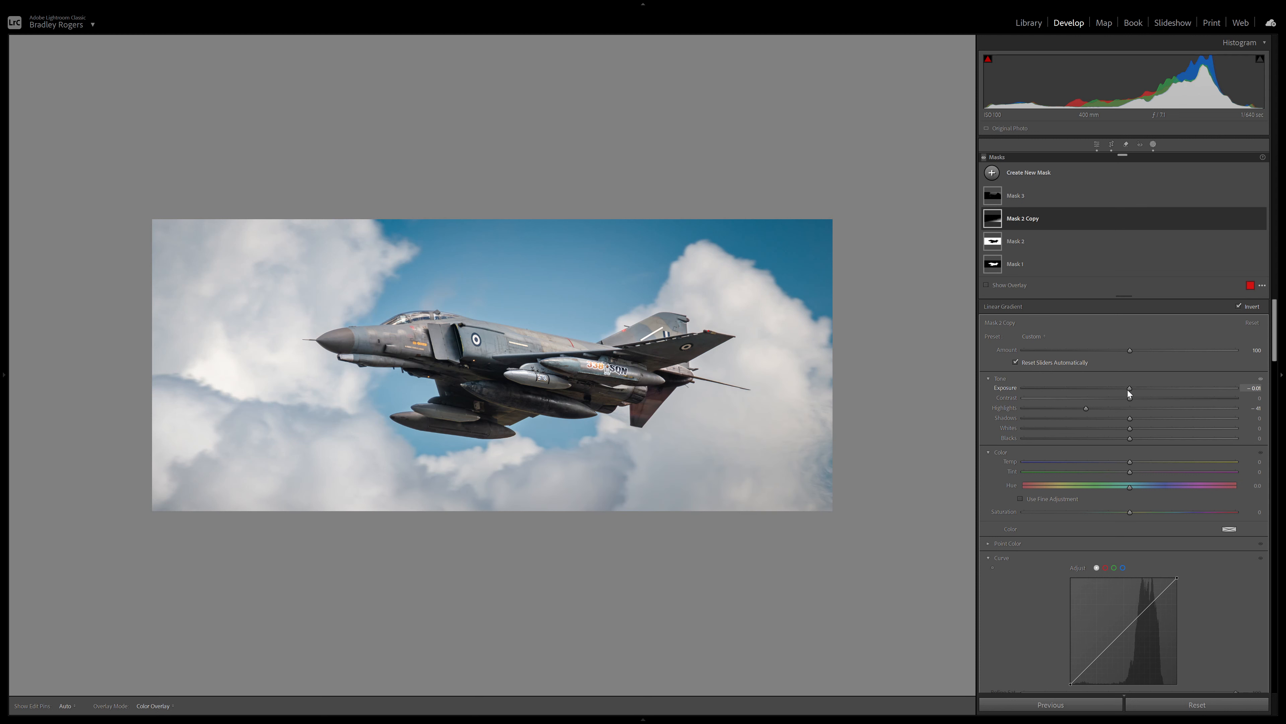
drag(1127, 390, 1082, 411)
- Create a brush mask with Size 5.0, Feather 100 and Flow 61, and paint from below the jet's tail to the lower-right corner
click(1041, 176)
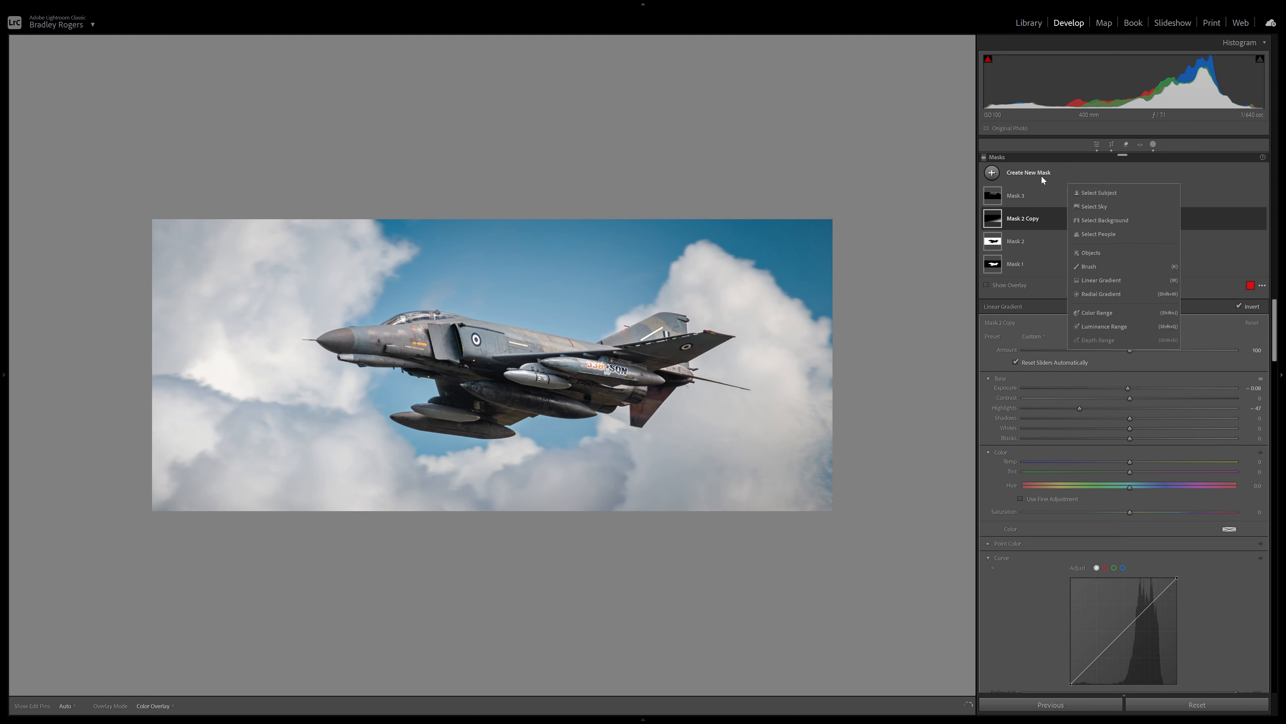
click(1102, 265)
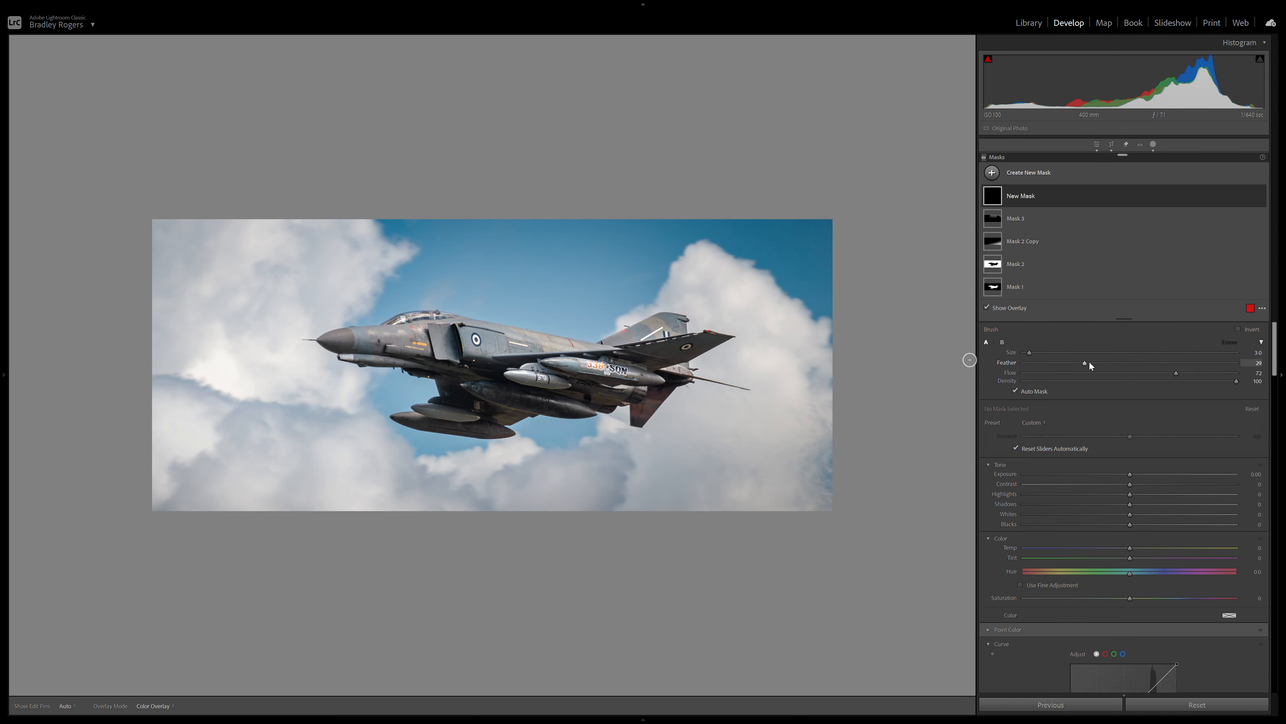
mouse_move(1085, 363)
mouse_down()
mouse_move(1236, 363)
mouse_move(1013, 398)
mouse_move(1153, 373)
mouse_up()
scroll(668, 415, up, 4)
scroll(659, 416, down, 2)
click(620, 413)
mouse_move(804, 504)
mouse_down()
mouse_move(824, 478)
mouse_move(810, 462)
mouse_move(784, 481)
mouse_move(778, 467)
mouse_up()
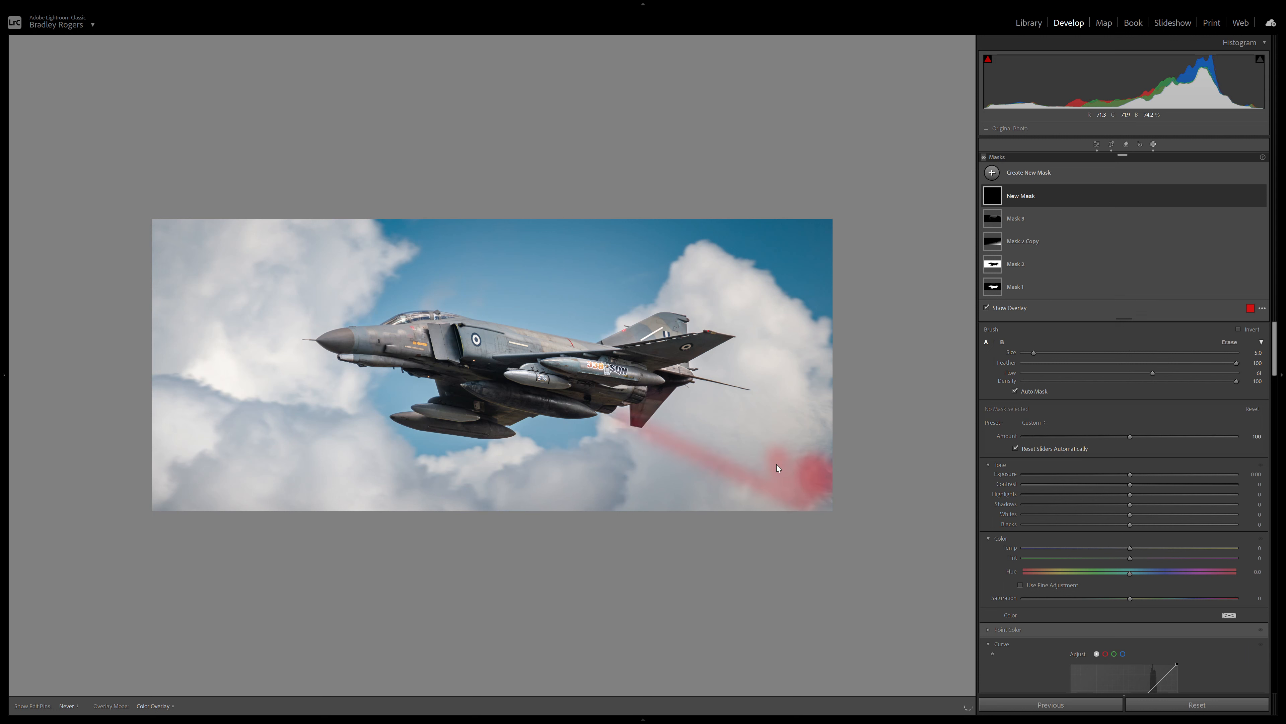
- Disable Auto Mask and fill in the brushed area over the clouds behind and below the jet's tail
click(1017, 392)
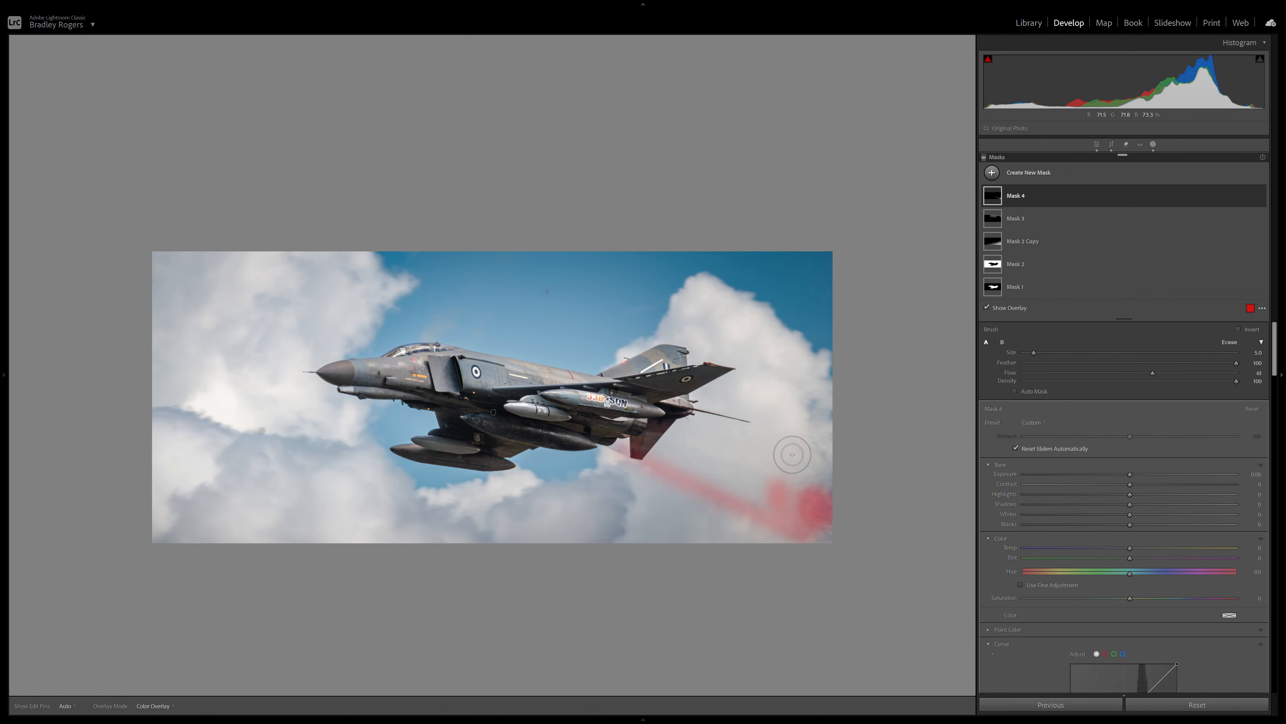
key(h)
mouse_move(710, 469)
mouse_down()
mouse_move(773, 495)
mouse_move(792, 536)
mouse_move(816, 525)
mouse_up()
mouse_move(823, 433)
mouse_down()
mouse_move(680, 427)
mouse_move(710, 434)
mouse_up()
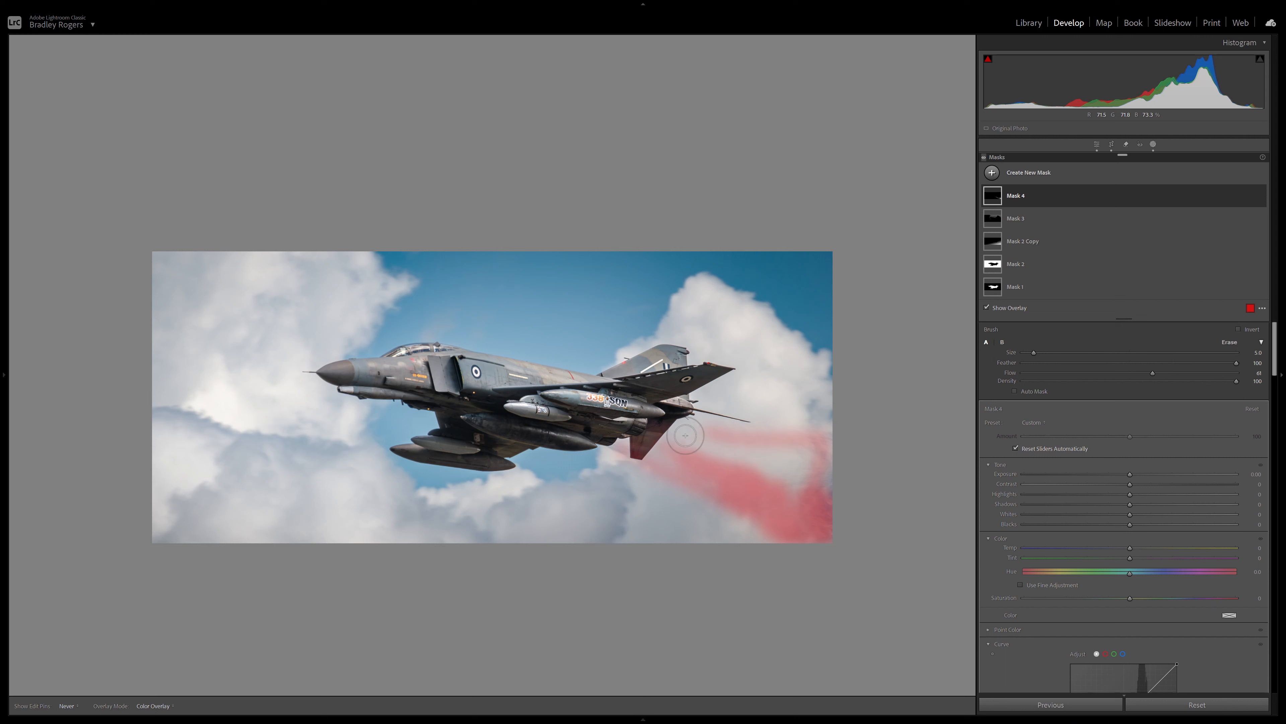
mouse_move(790, 466)
mouse_down()
mouse_move(745, 466)
mouse_move(840, 485)
mouse_move(667, 436)
mouse_move(824, 478)
mouse_move(768, 480)
mouse_move(821, 514)
mouse_move(803, 535)
mouse_move(642, 463)
mouse_move(650, 451)
mouse_move(811, 513)
mouse_move(741, 452)
mouse_move(846, 439)
mouse_up()
key(h)
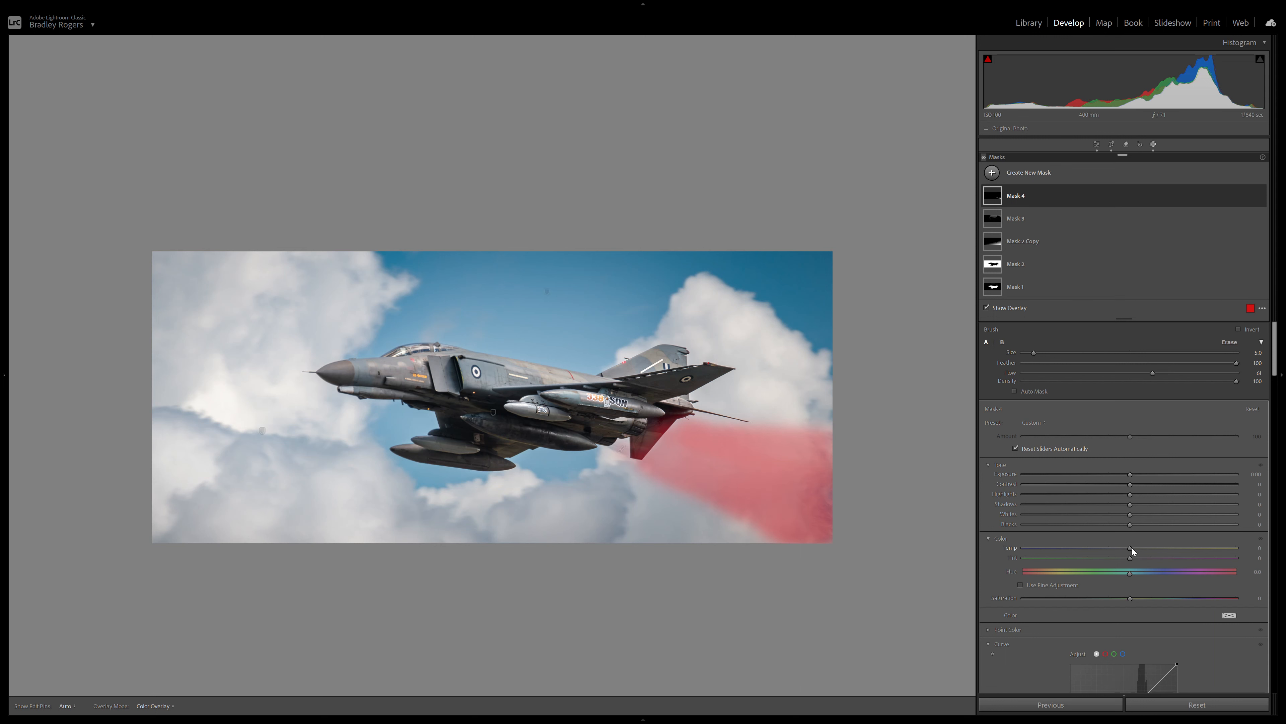
- Set the Texture of the brushed cloud mask to 100, check the clouds, and leave masking
scroll(1165, 544, down, 5)
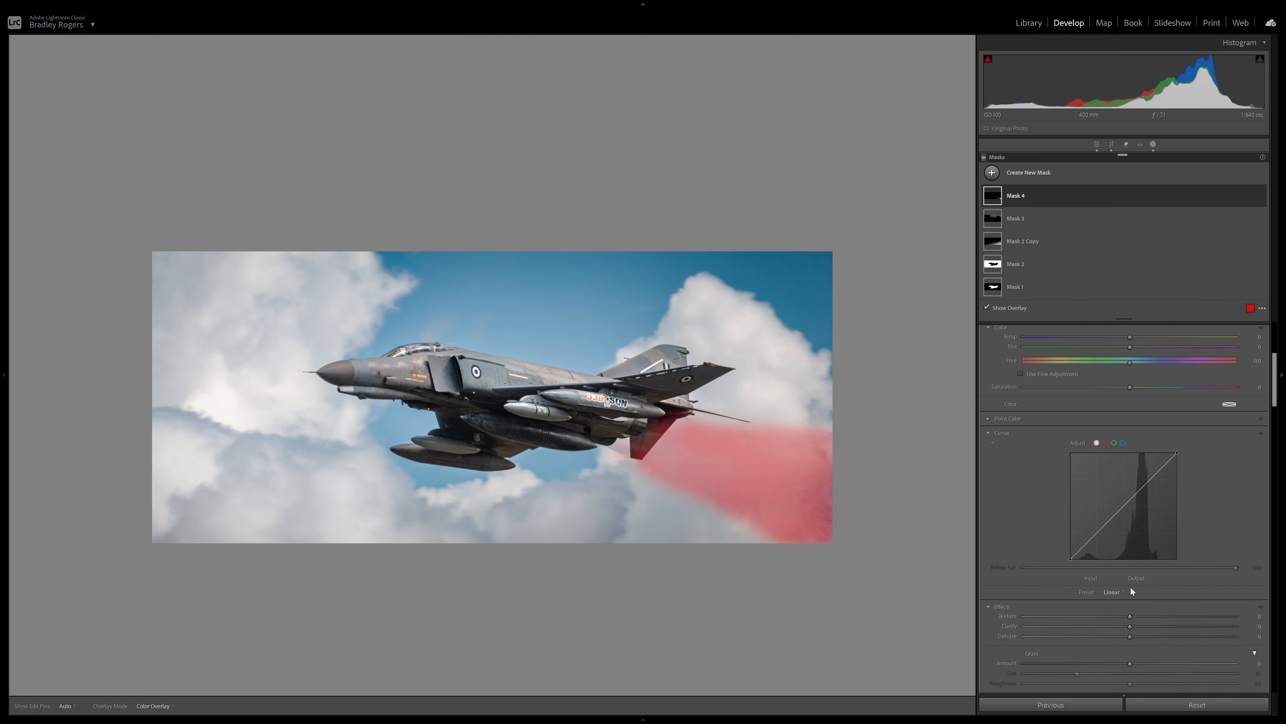
drag(1130, 615, 1197, 611)
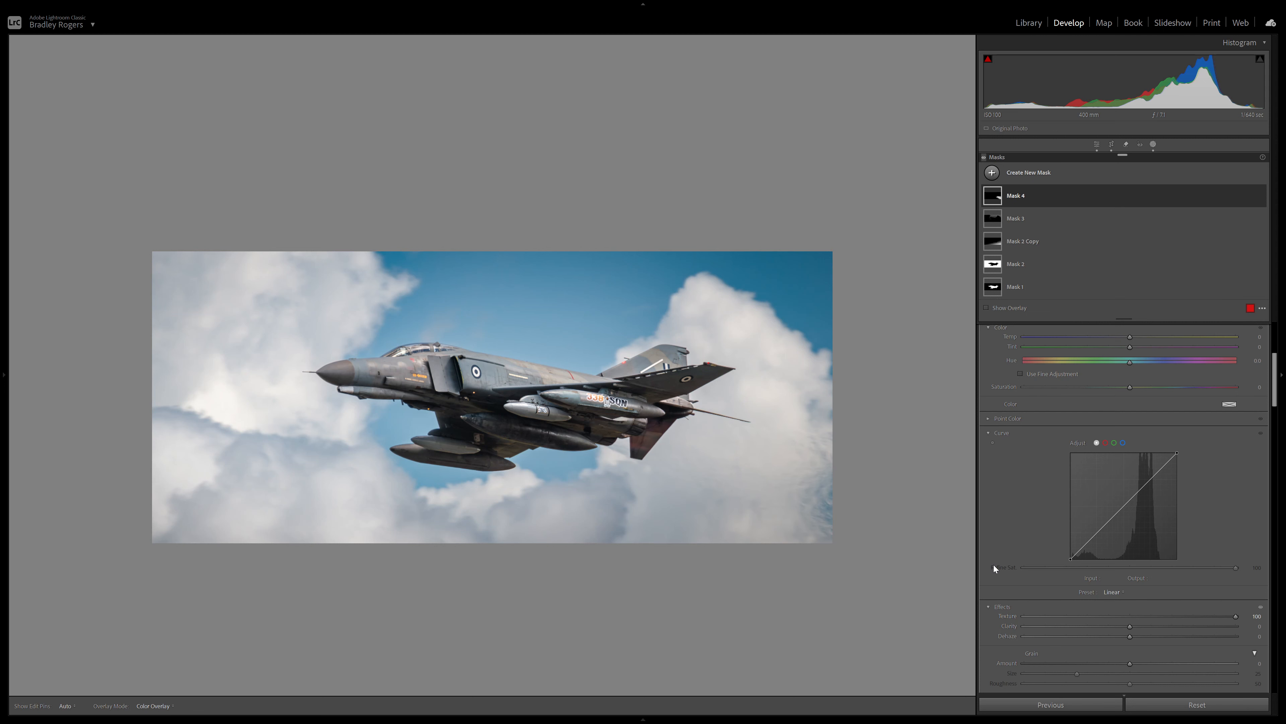
drag(732, 469, 698, 463)
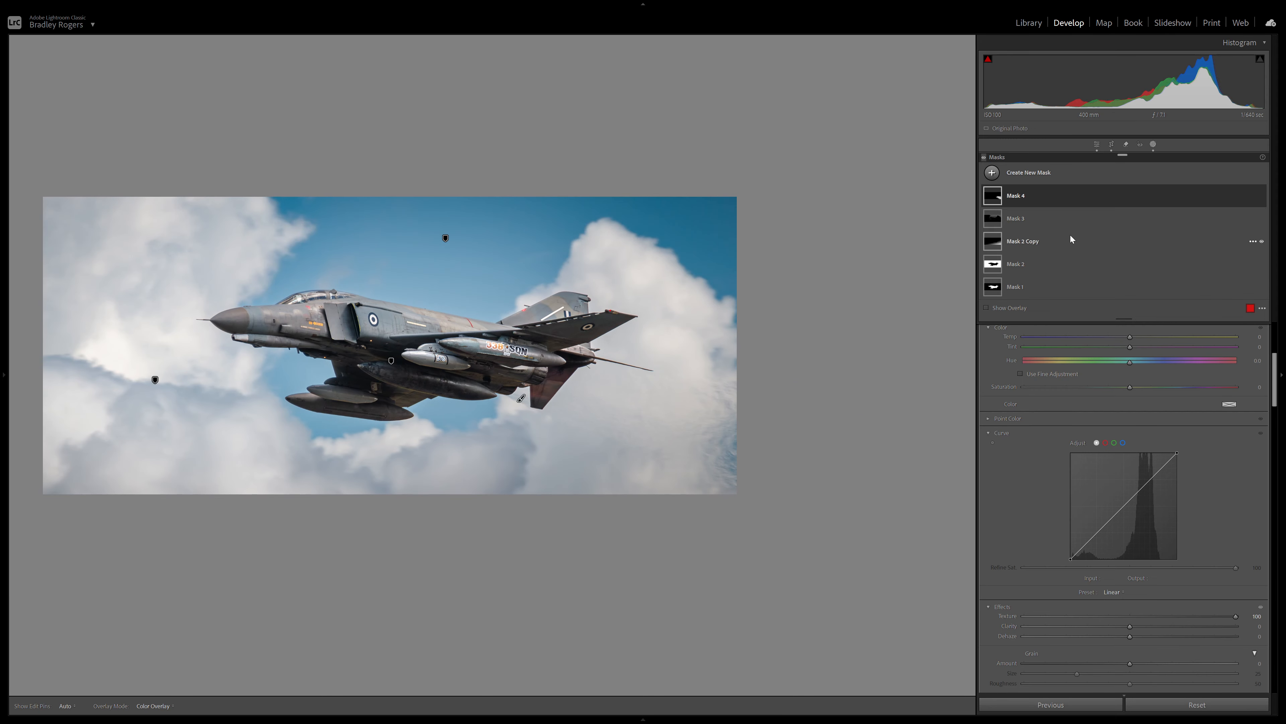
click(1153, 144)
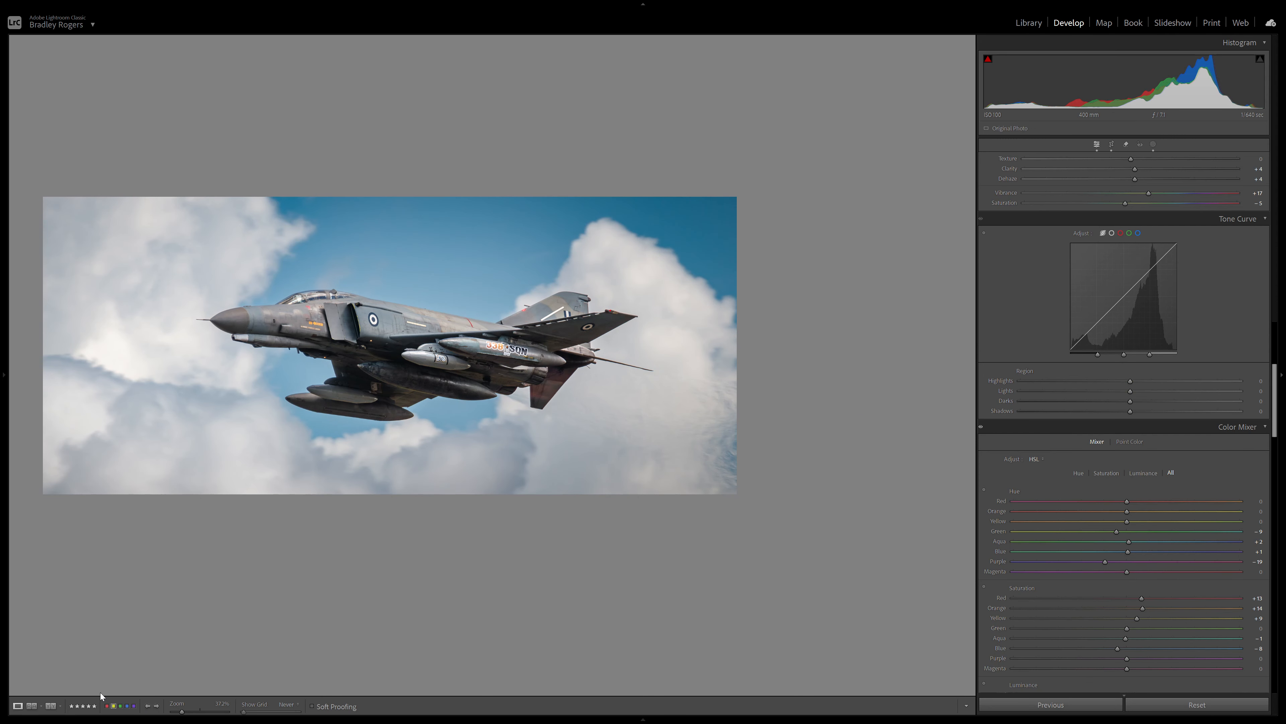
- Show before and after side by side and use targeted adjustment to set Blue saturation to -17 and Aqua to -2
click(51, 709)
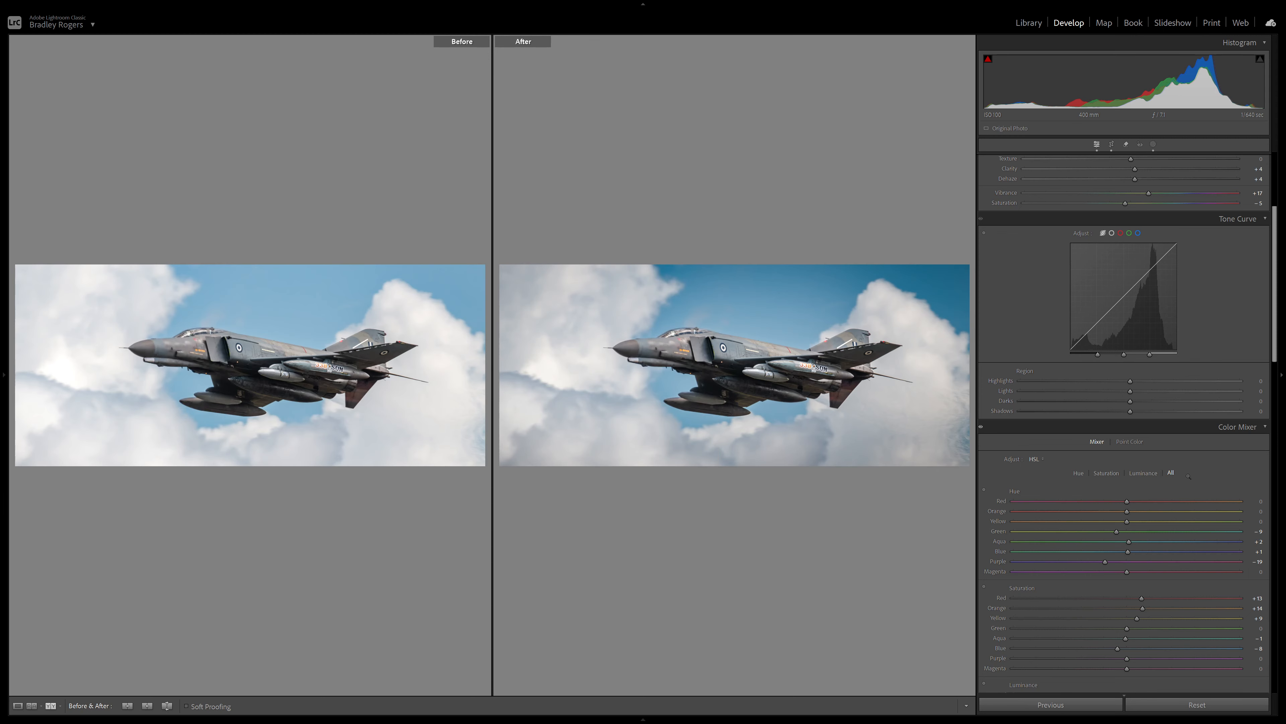
scroll(1188, 476, down, 5)
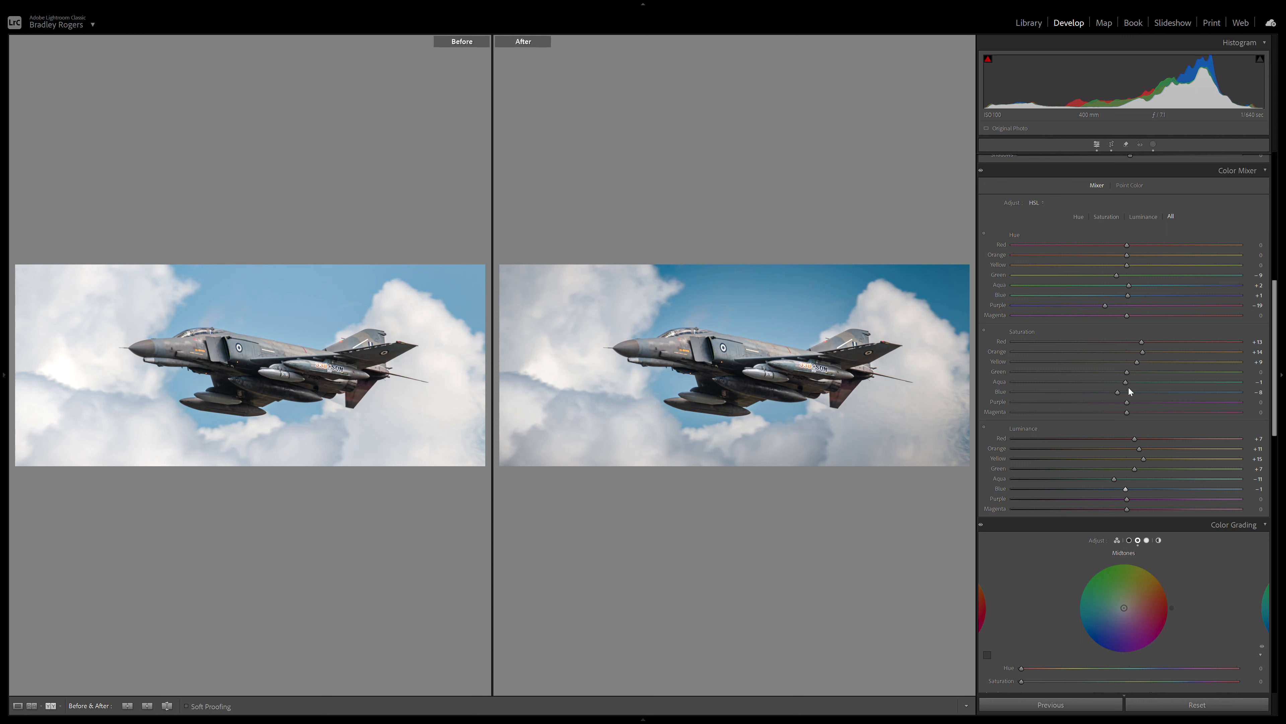
click(983, 330)
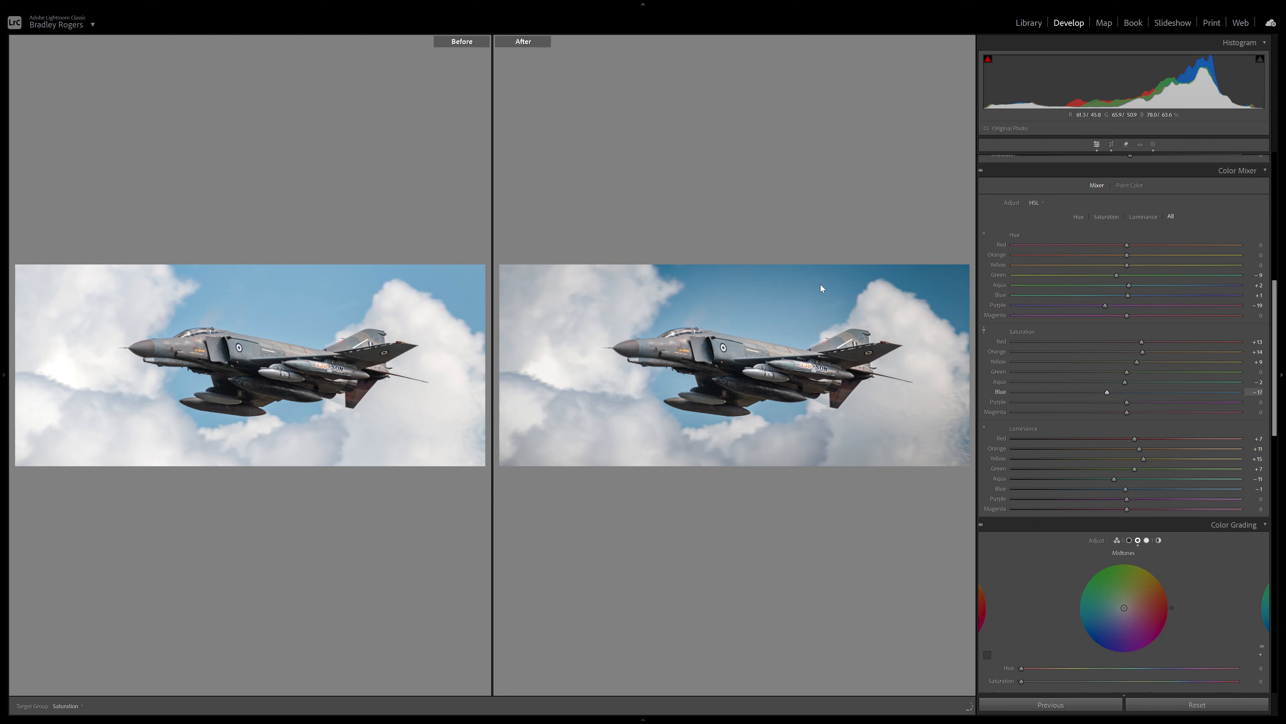
- Set Blue luminance to +1 with targeted sky adjustment, try shifting the sky hue, and return to the single-photo view
click(984, 427)
drag(822, 319, 821, 296)
click(984, 234)
drag(755, 309, 755, 299)
key(Escape)
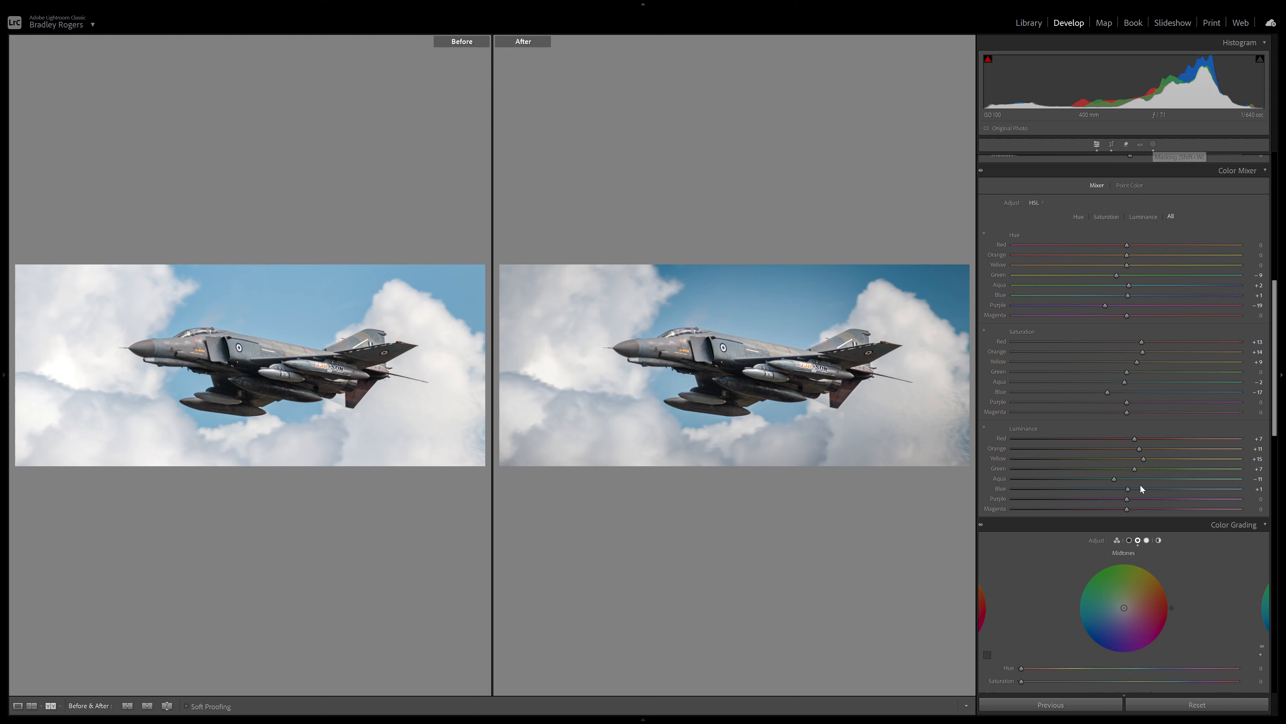
click(25, 708)
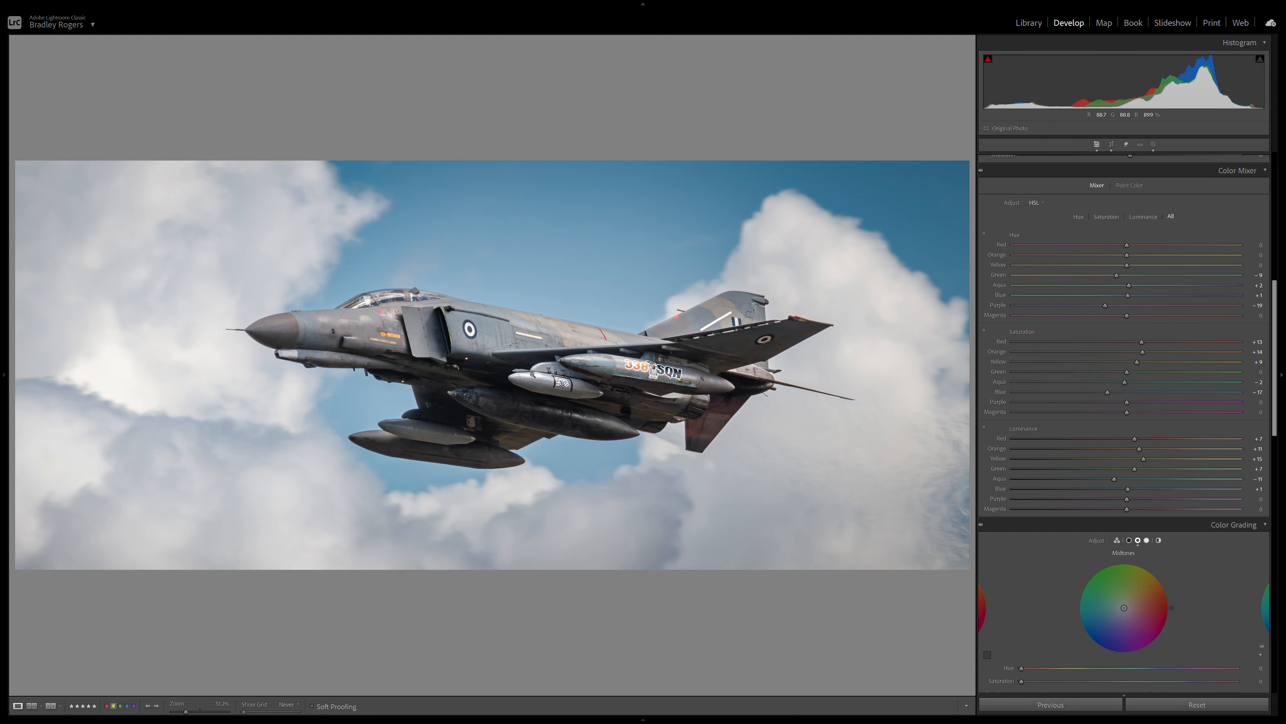
- Export the edited jet photo to the hard drive as a JPEG with the Thrust Av White Middle Bottom Solid watermark
right_click(535, 293)
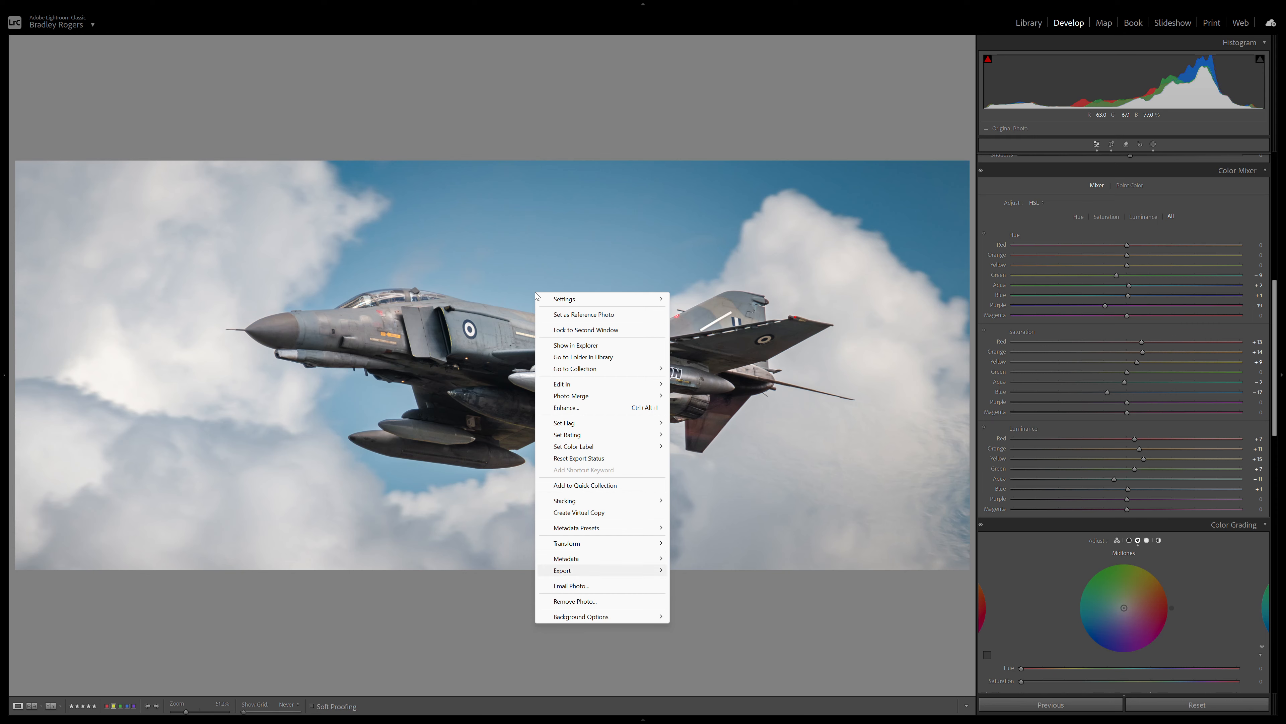
mouse_move(587, 570)
click(689, 572)
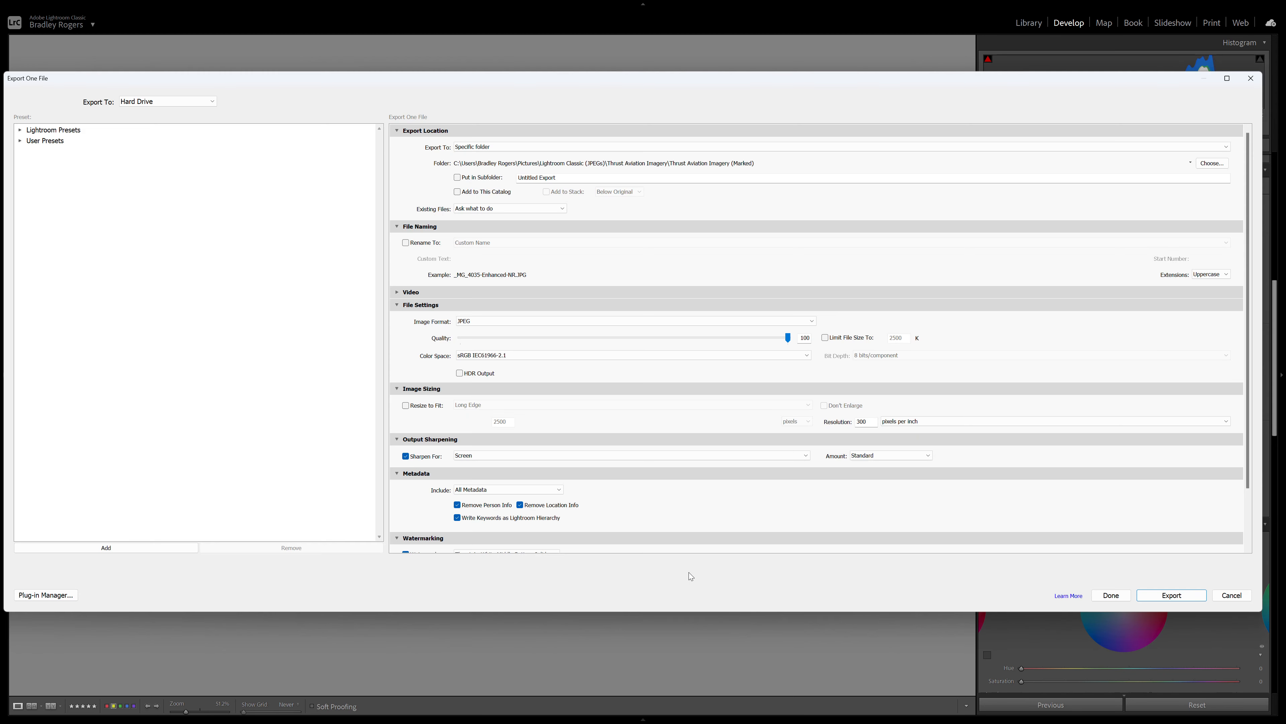
scroll(618, 495, down, 3)
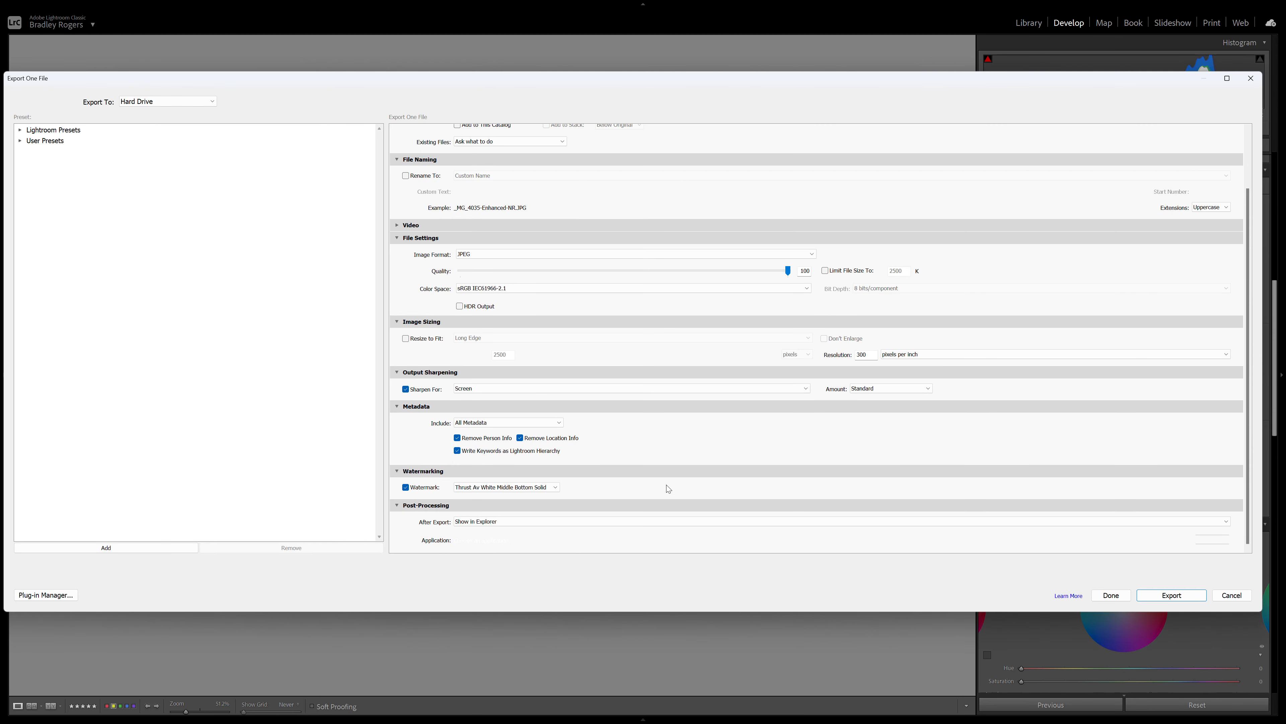
click(543, 489)
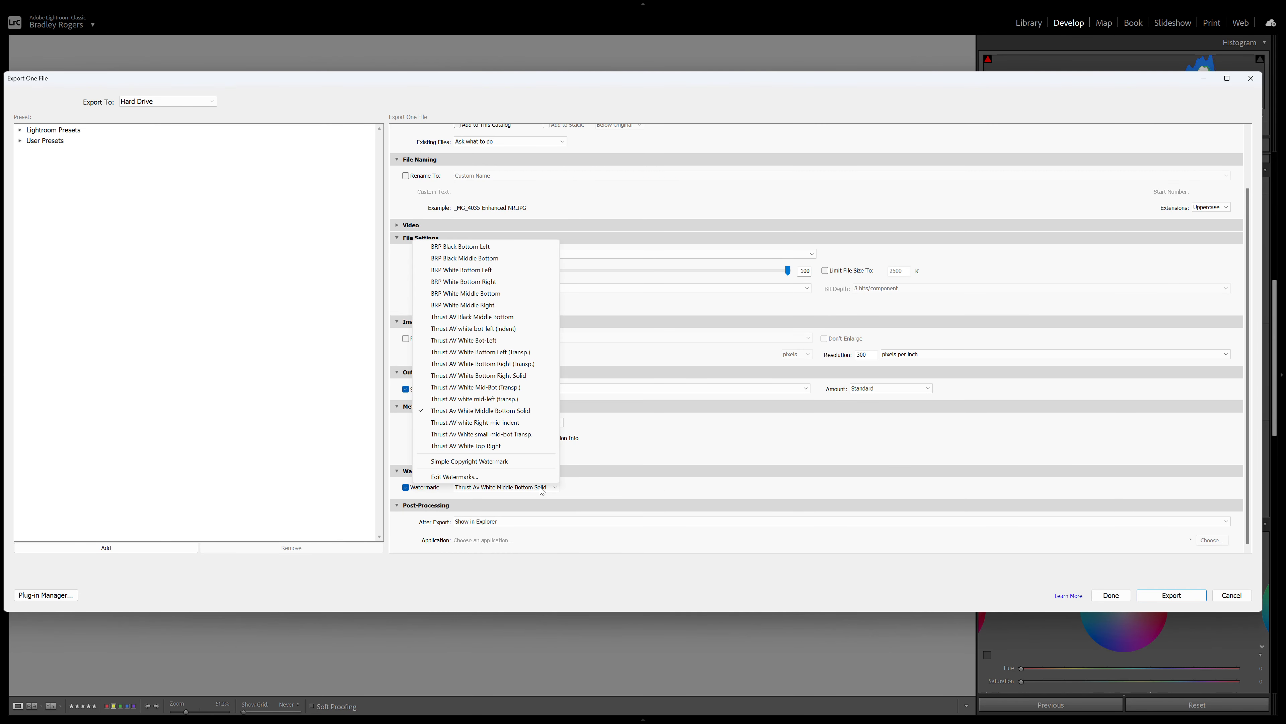
click(470, 411)
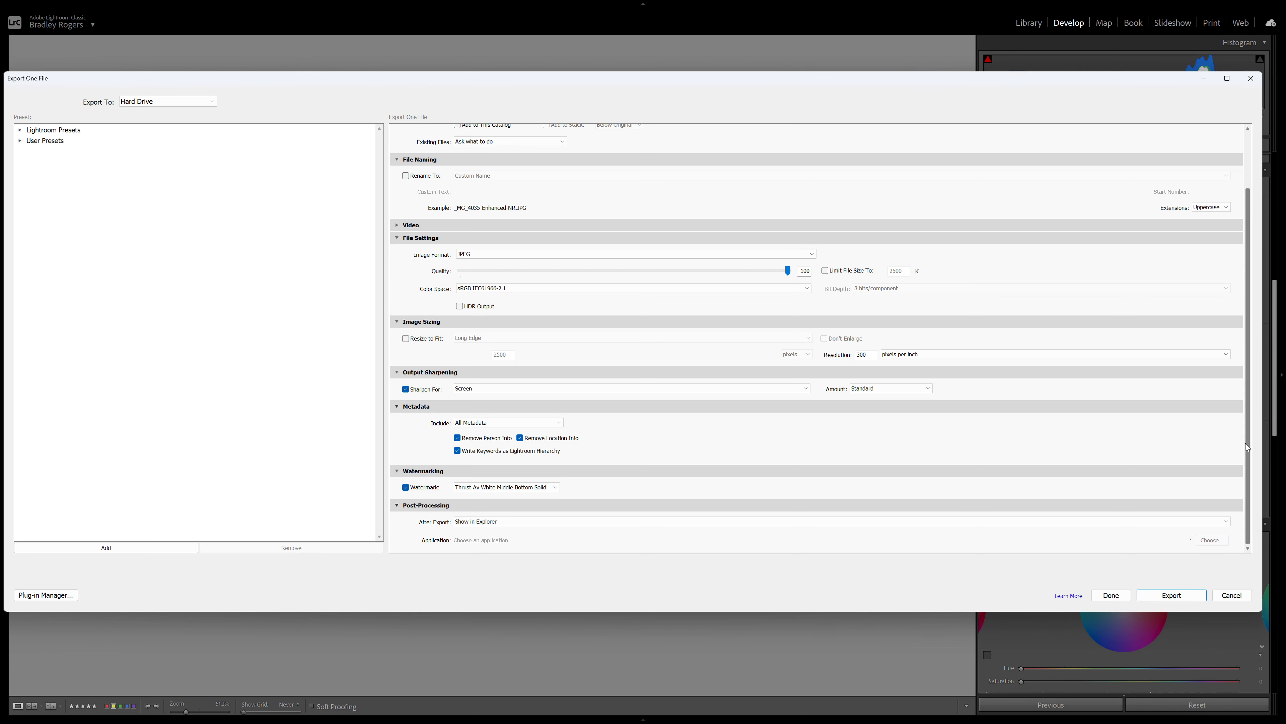
mouse_move(1246, 444)
mouse_down()
mouse_move(1252, 389)
mouse_move(1260, 462)
mouse_up()
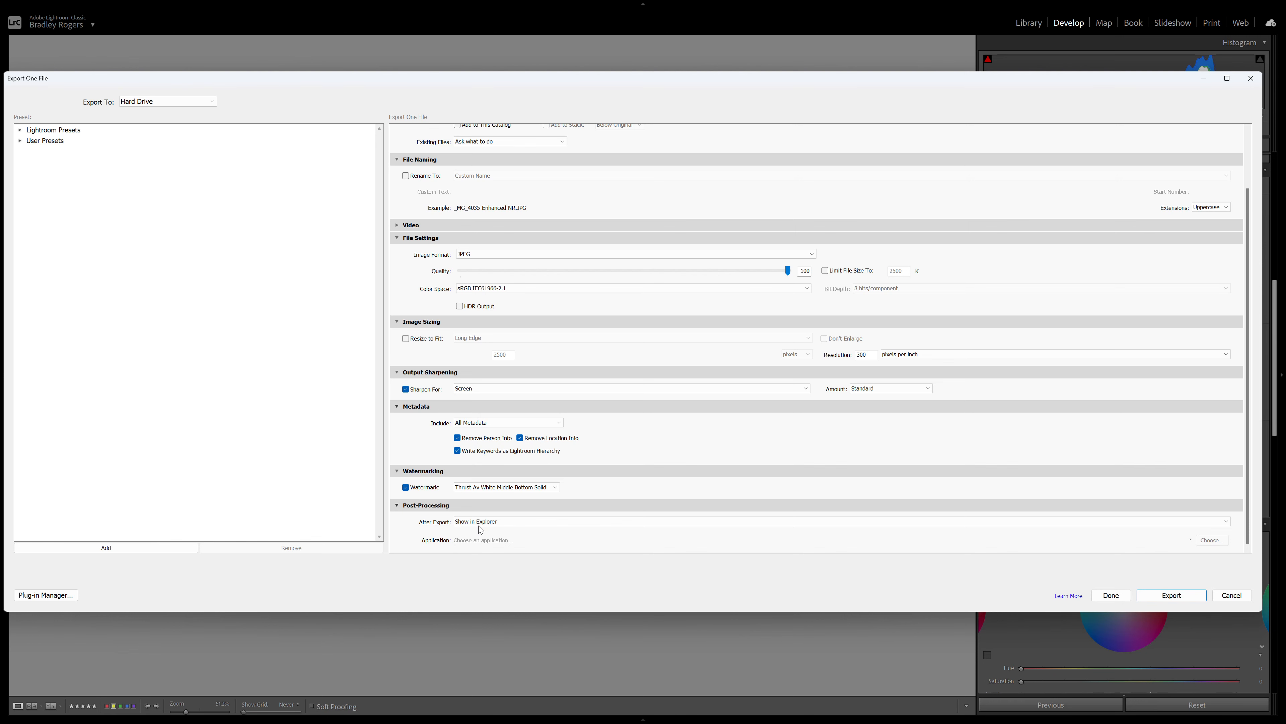
click(1184, 598)
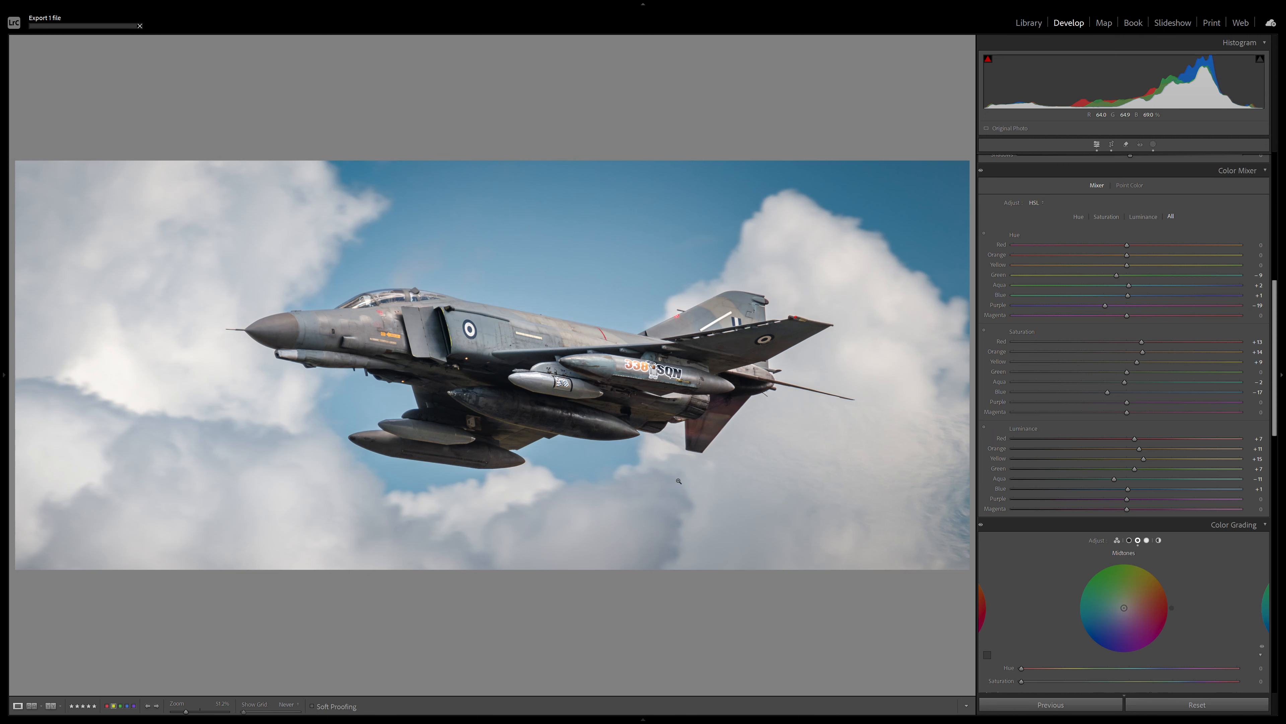
- View the exported _MG_4035-Enhanced-NR JPEG maximized in the image viewer, check its watermark, and close the viewer and export folder
key(ctrl+alt+f)
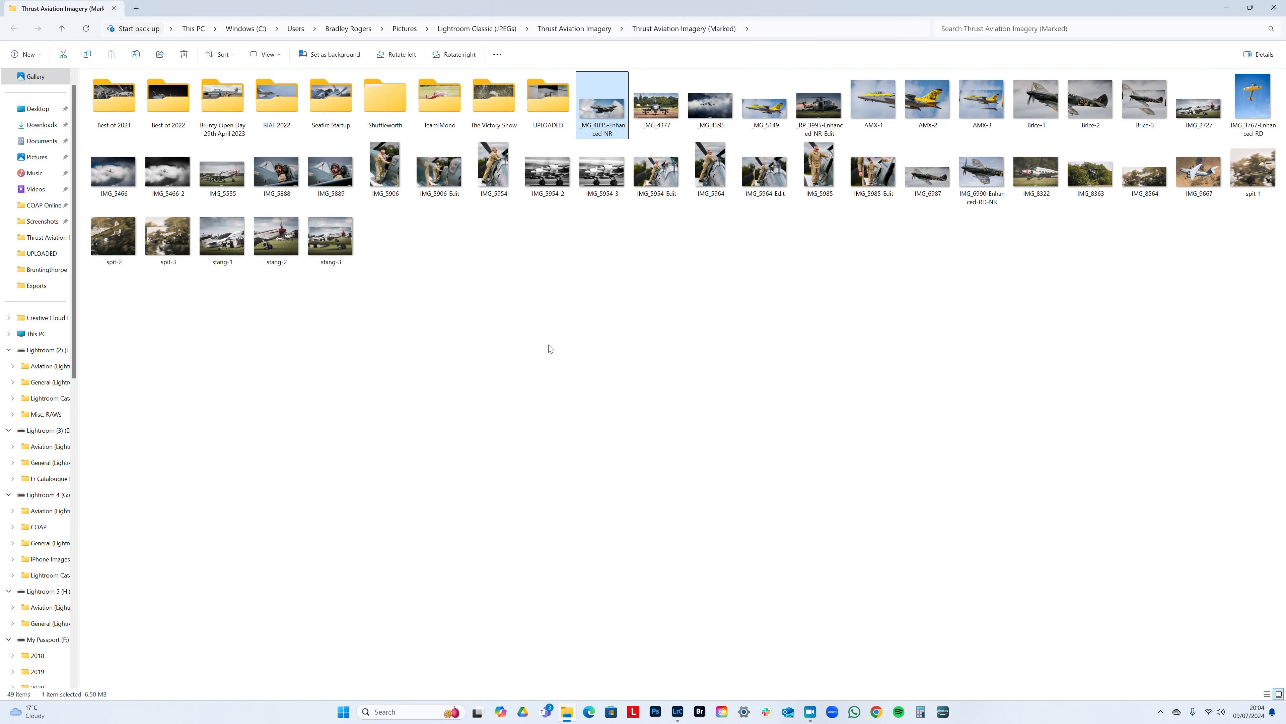
double_click(584, 104)
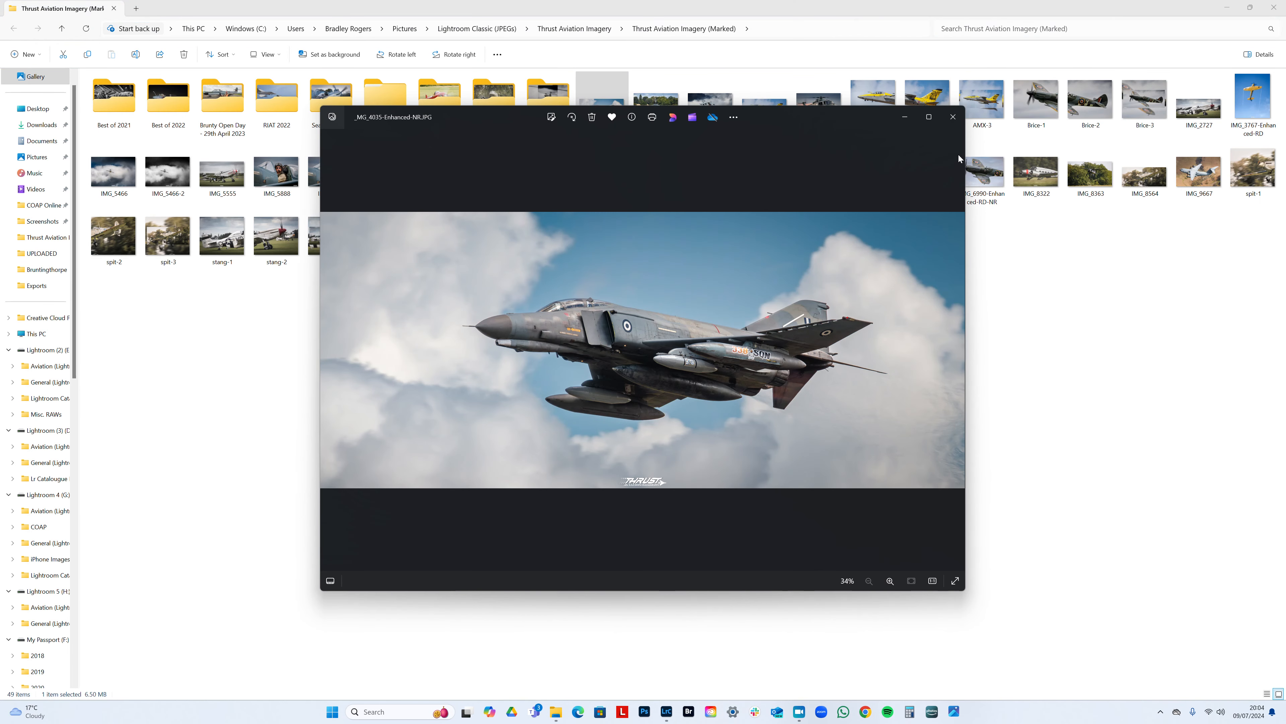
click(929, 116)
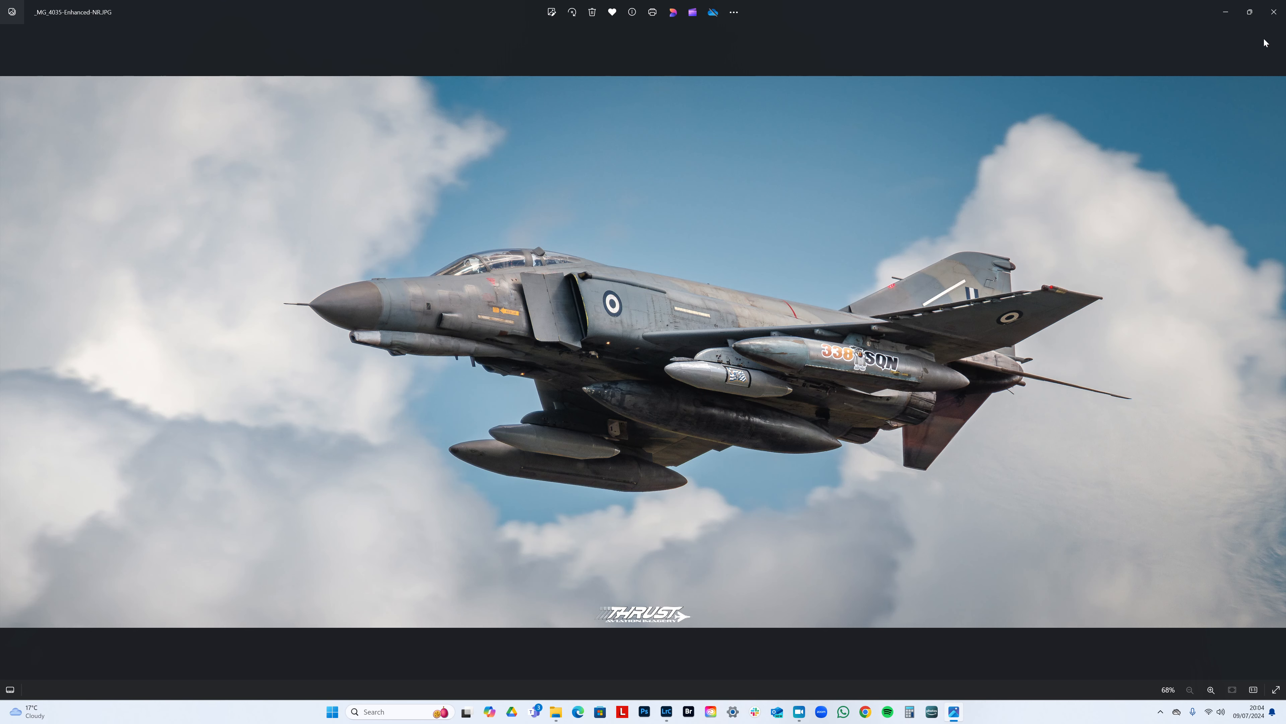
click(1273, 11)
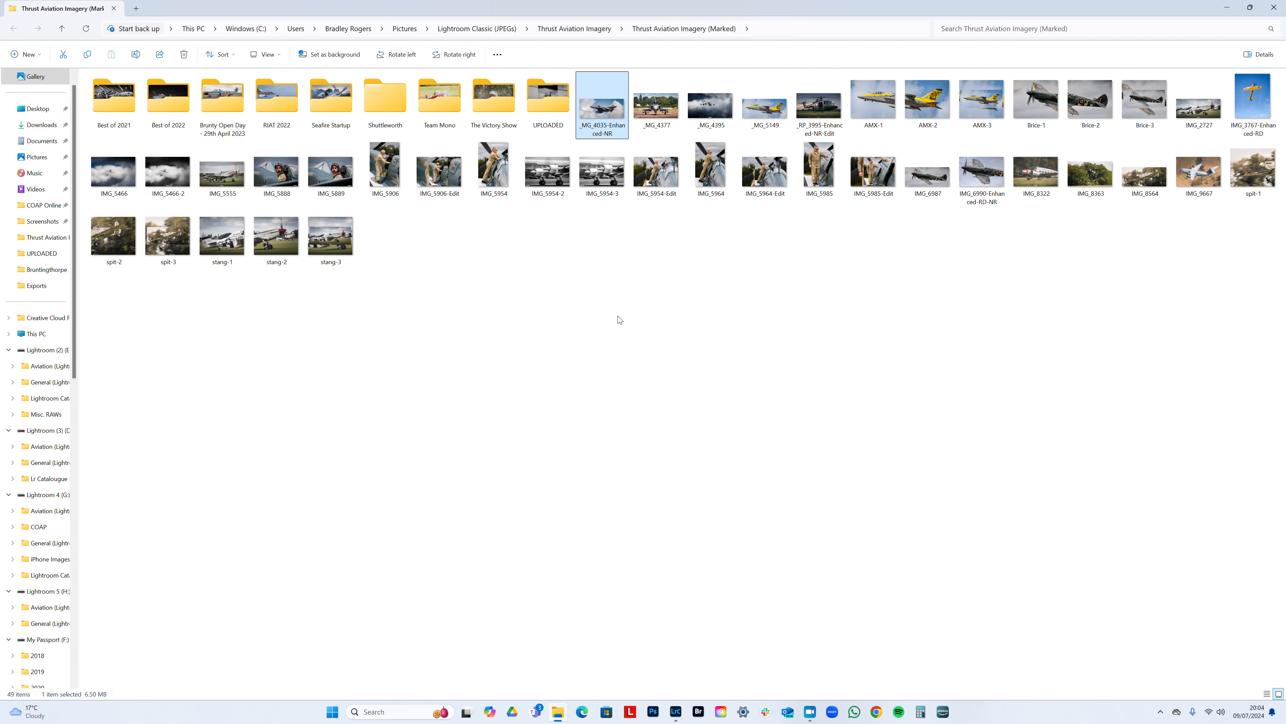
click(1272, 6)
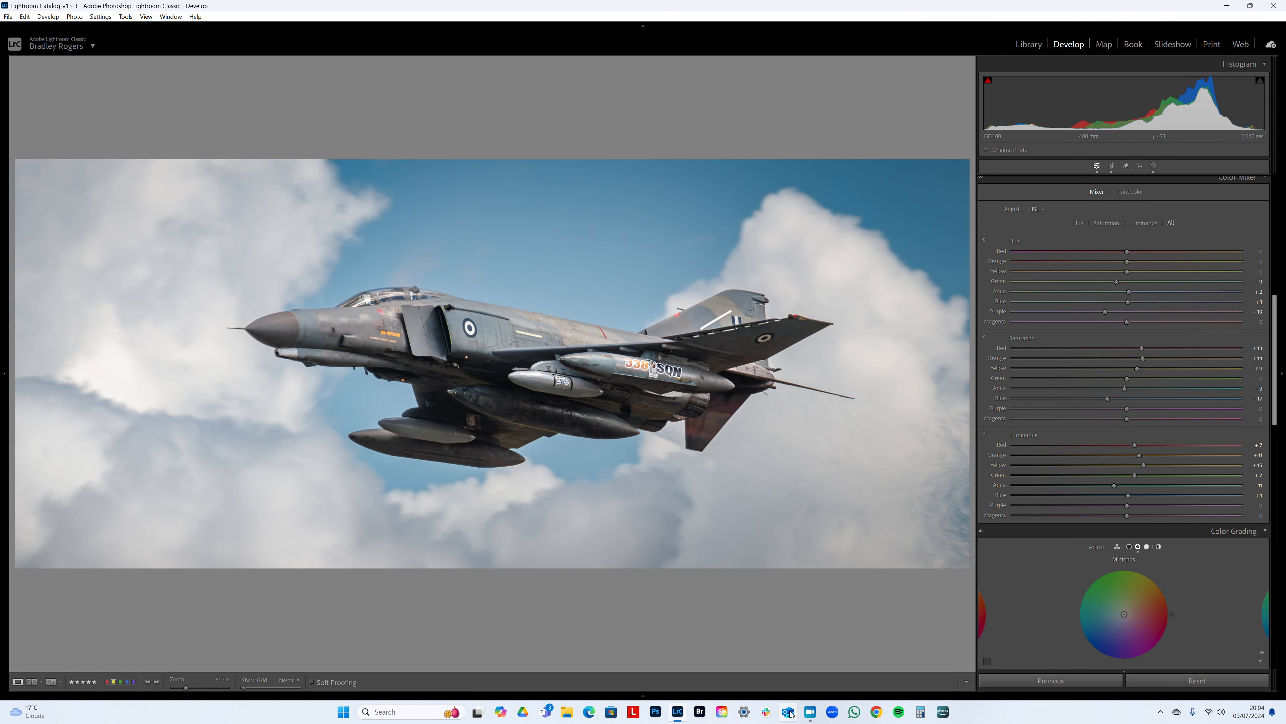
click(811, 712)
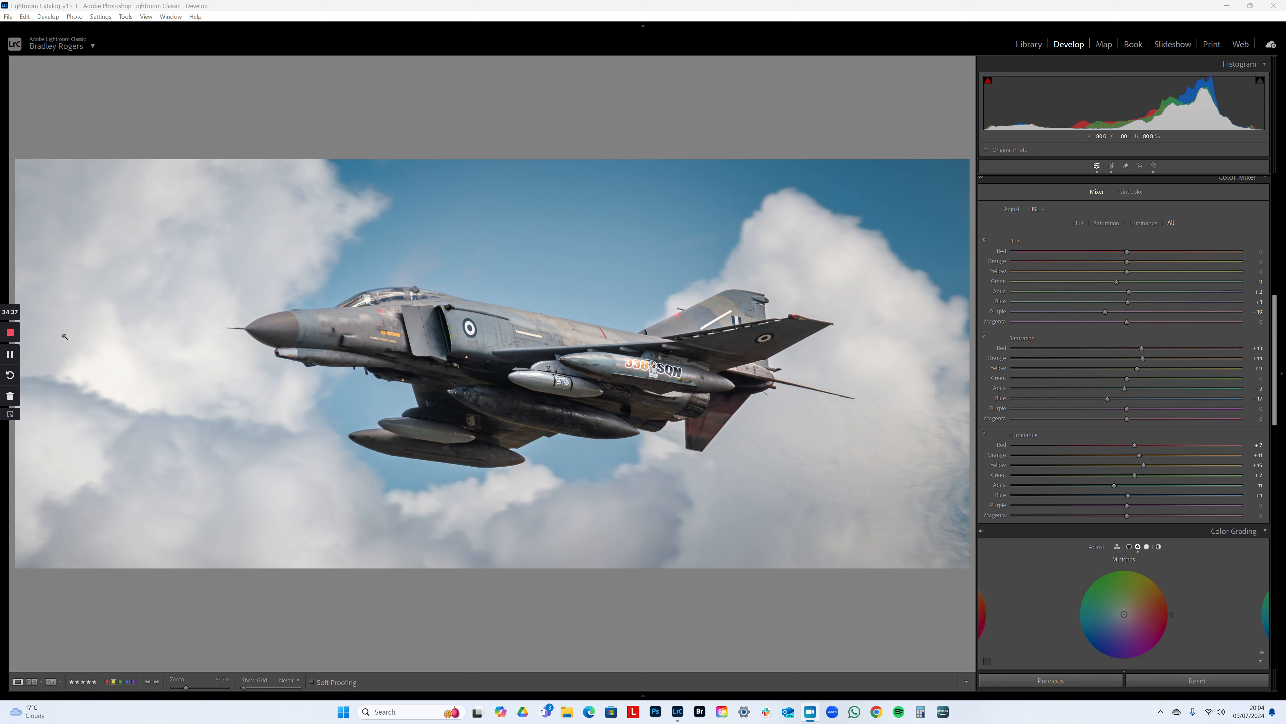